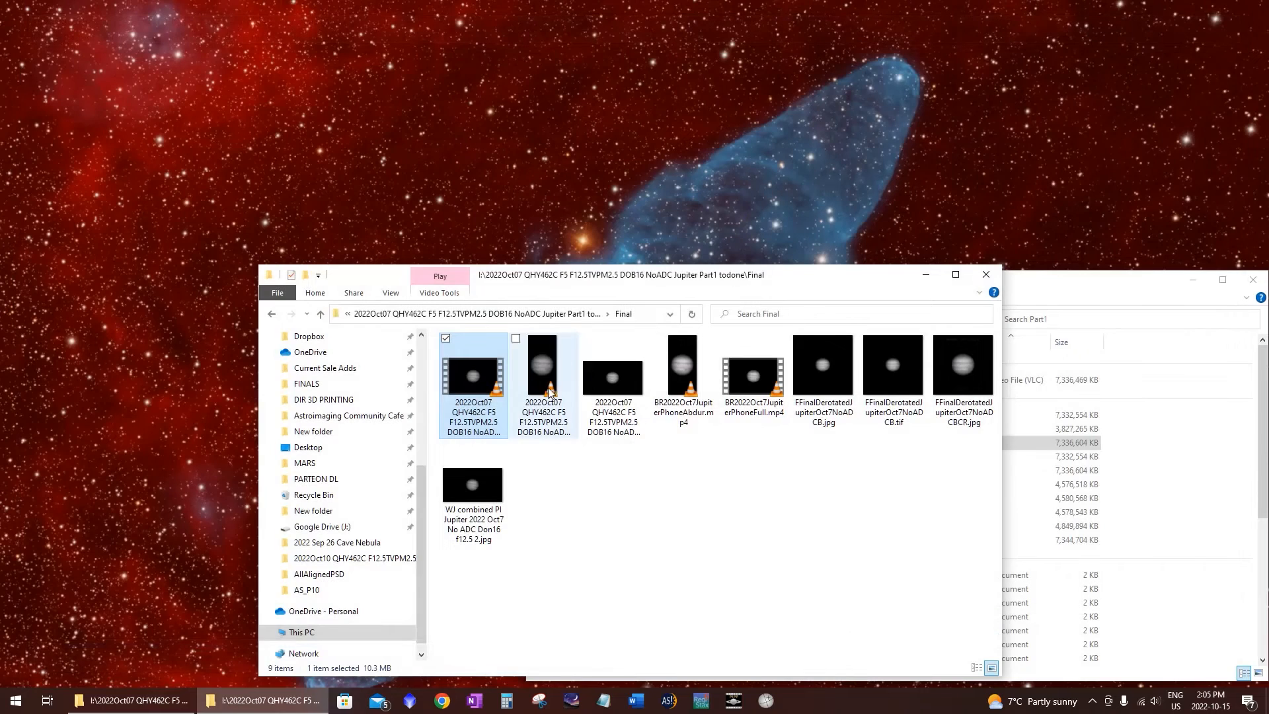
View the finished JupiterWjps.jpg image, close it, and bring the Part1 recordings folder into clear view
double_click(624, 378)
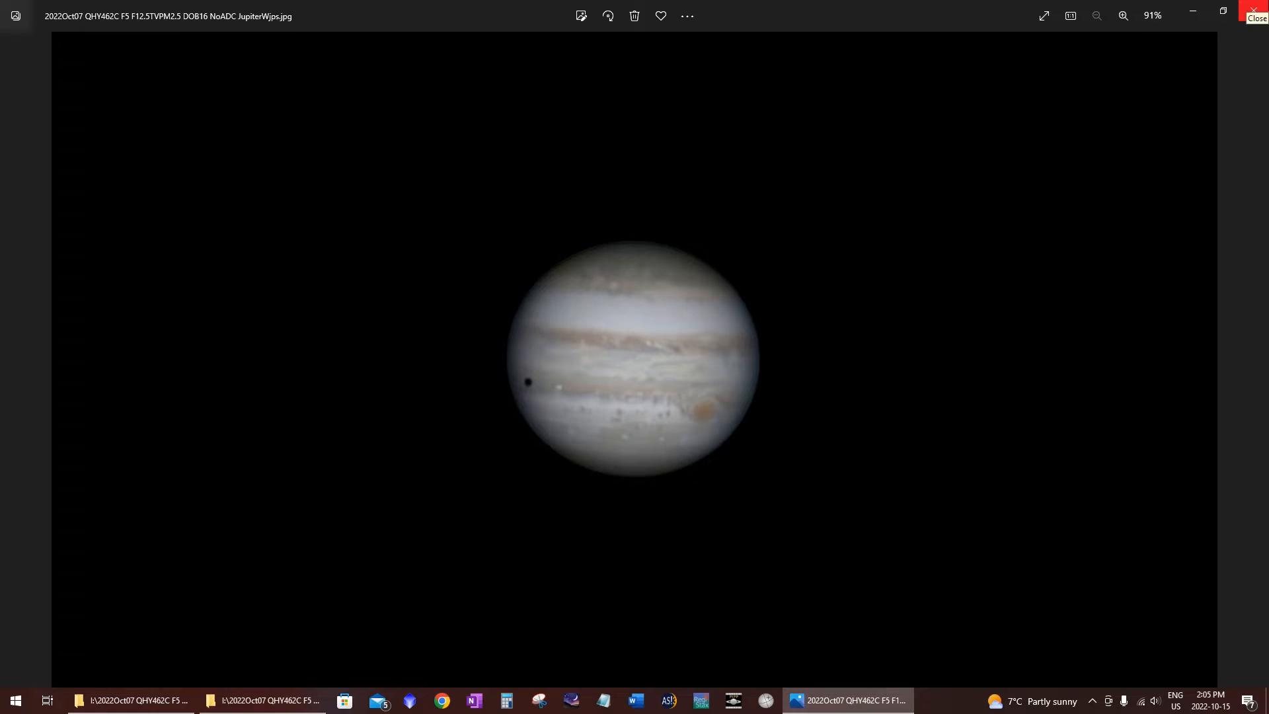
left_click(1253, 11)
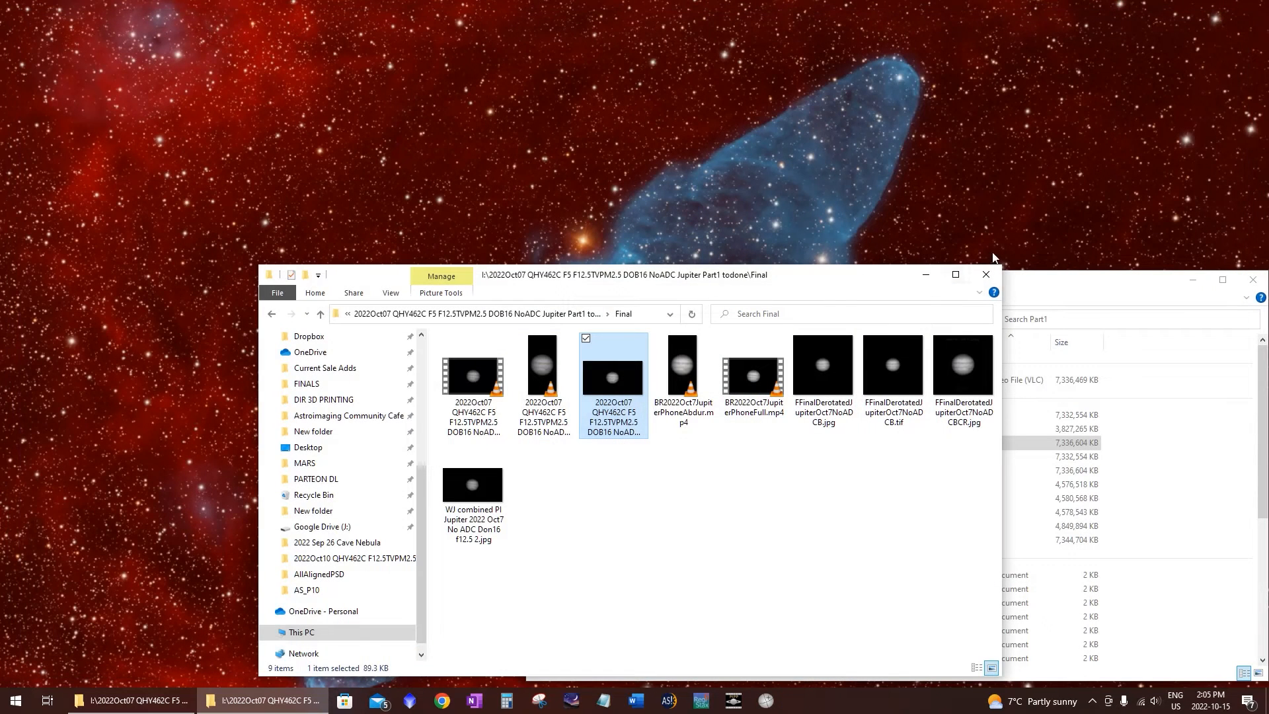
left_click(926, 274)
left_click_drag(927, 287, 835, 249)
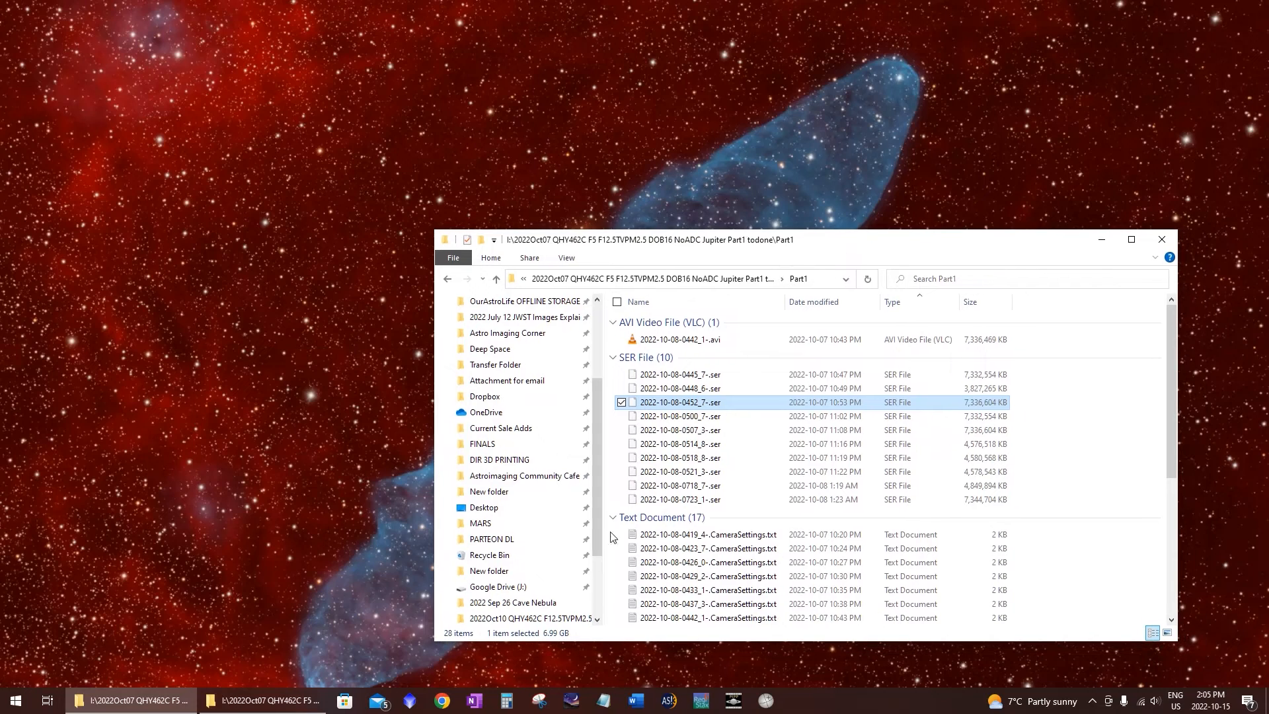
Open AutoStakkert! 3 and arrange its main window and Frame View side by side
left_click(669, 702)
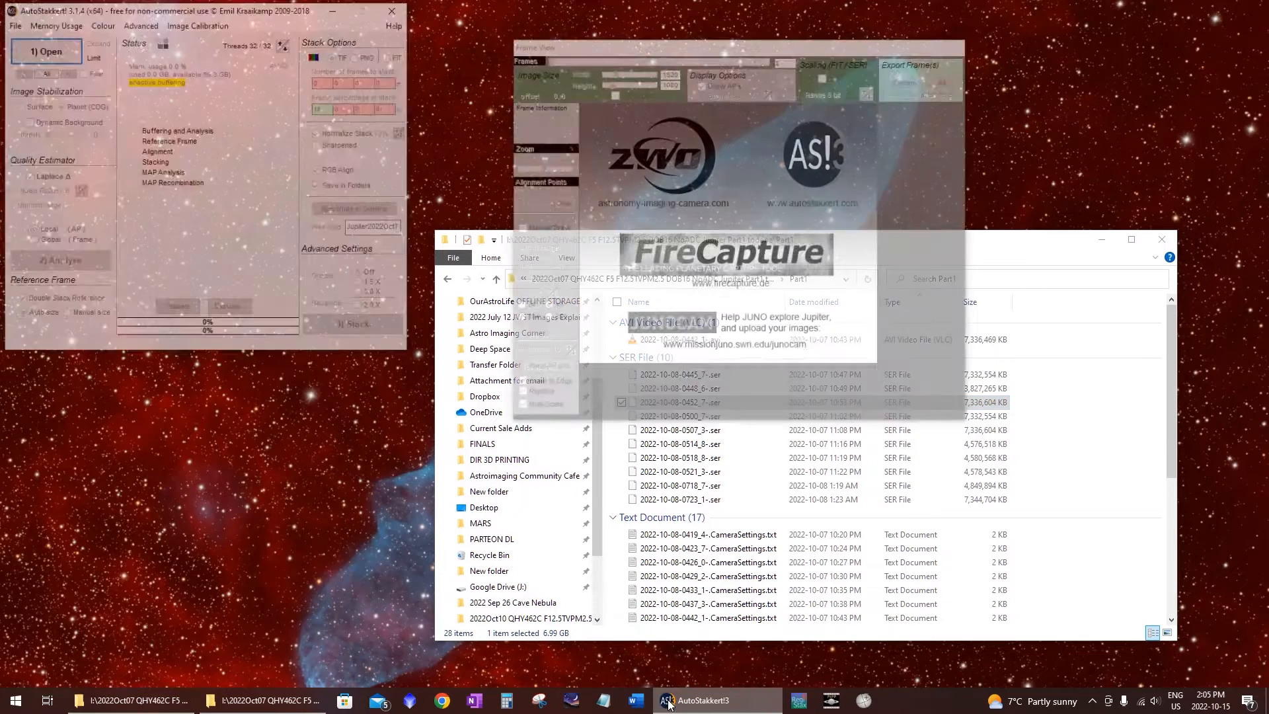
left_click_drag(626, 53, 785, 146)
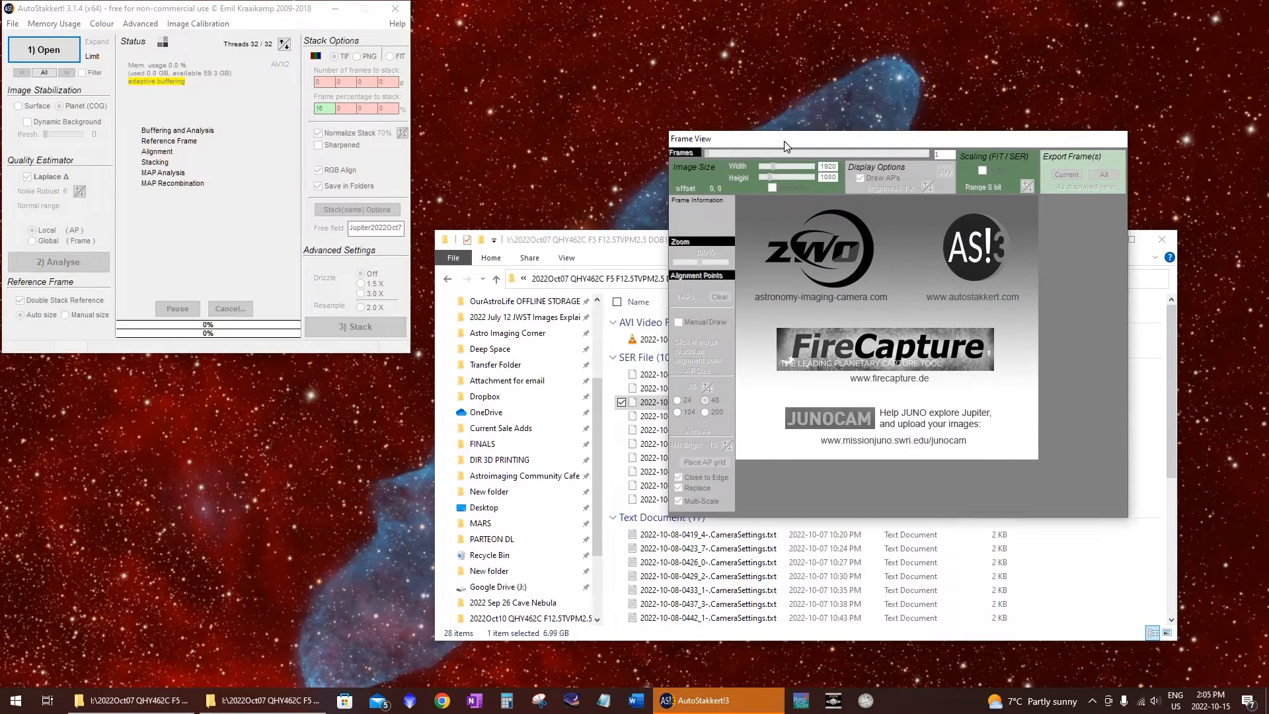
left_click_drag(288, 11, 474, 167)
left_click_drag(273, 171, 388, 223)
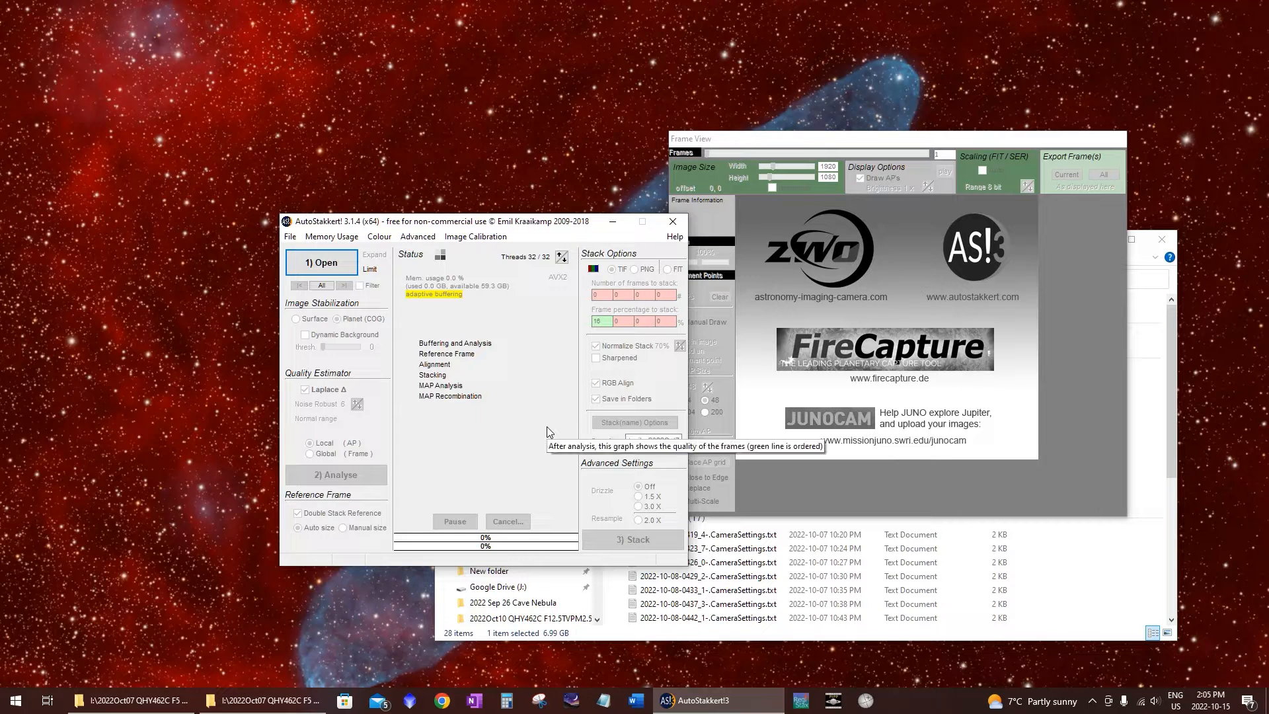
Open RegiStax 6, shrink and reposition its window, and close it again
left_click(800, 700)
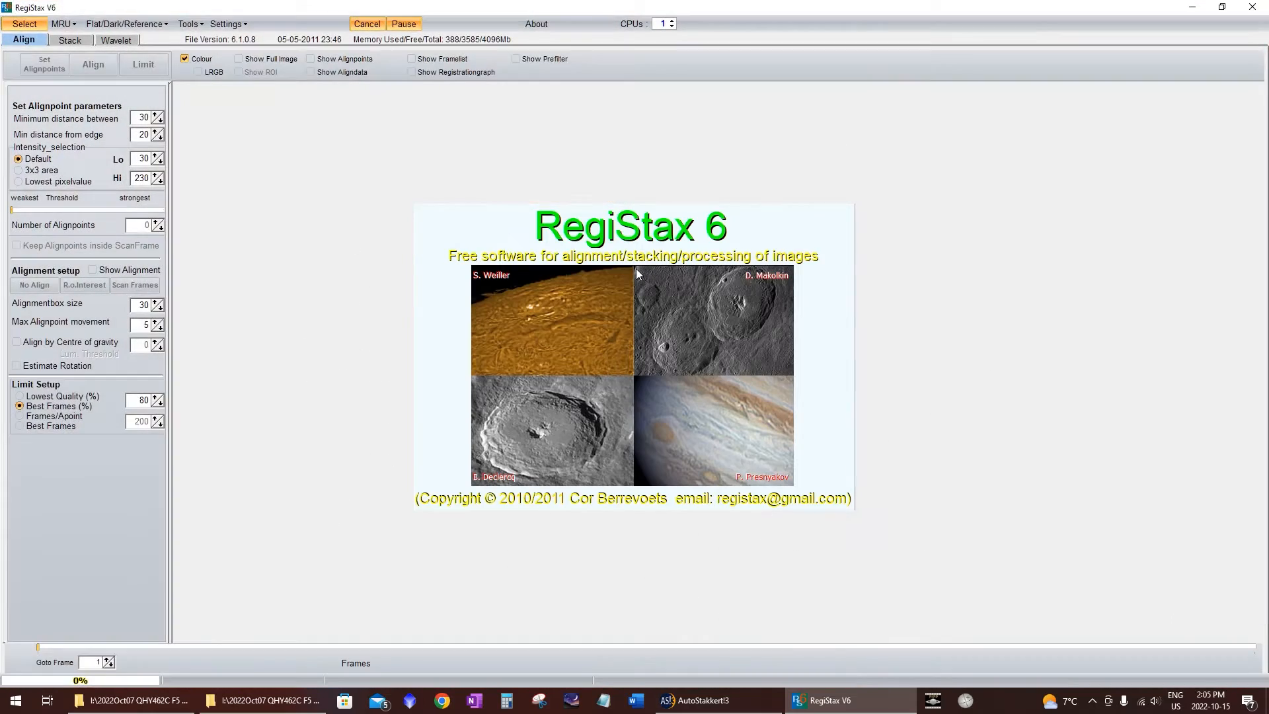
left_click_drag(527, 4, 708, 278)
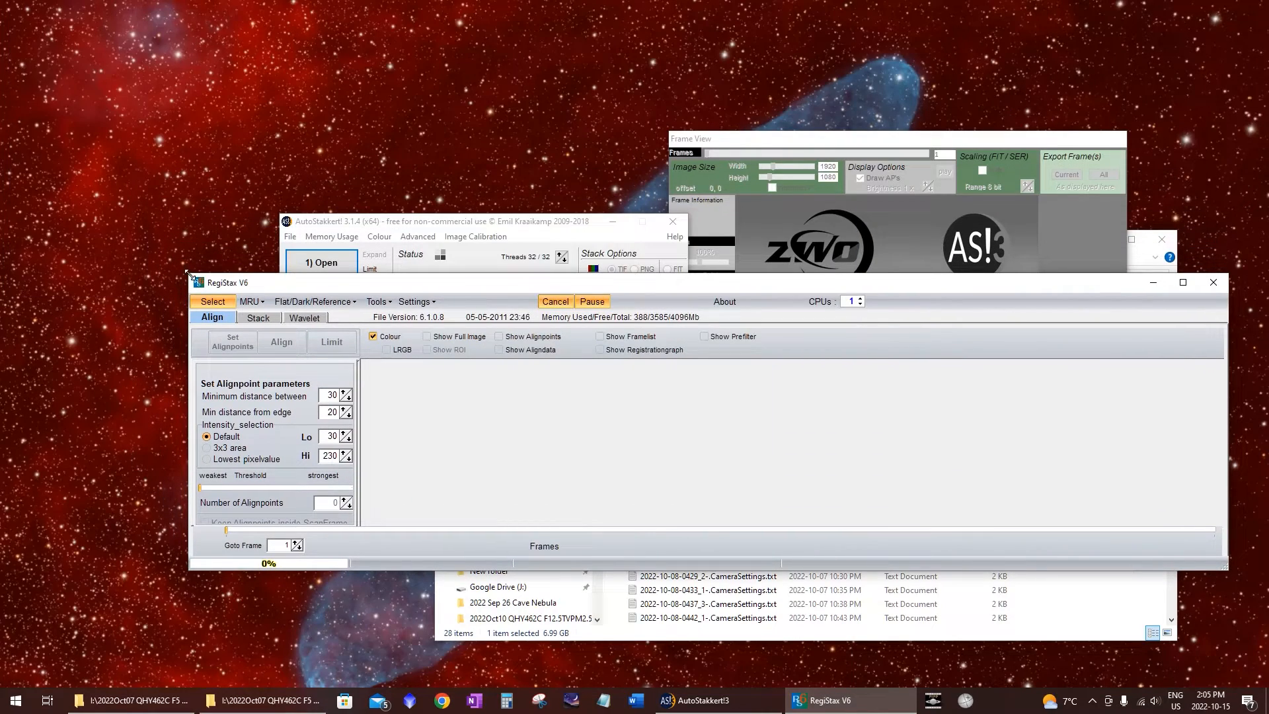
left_click_drag(192, 272, 462, 146)
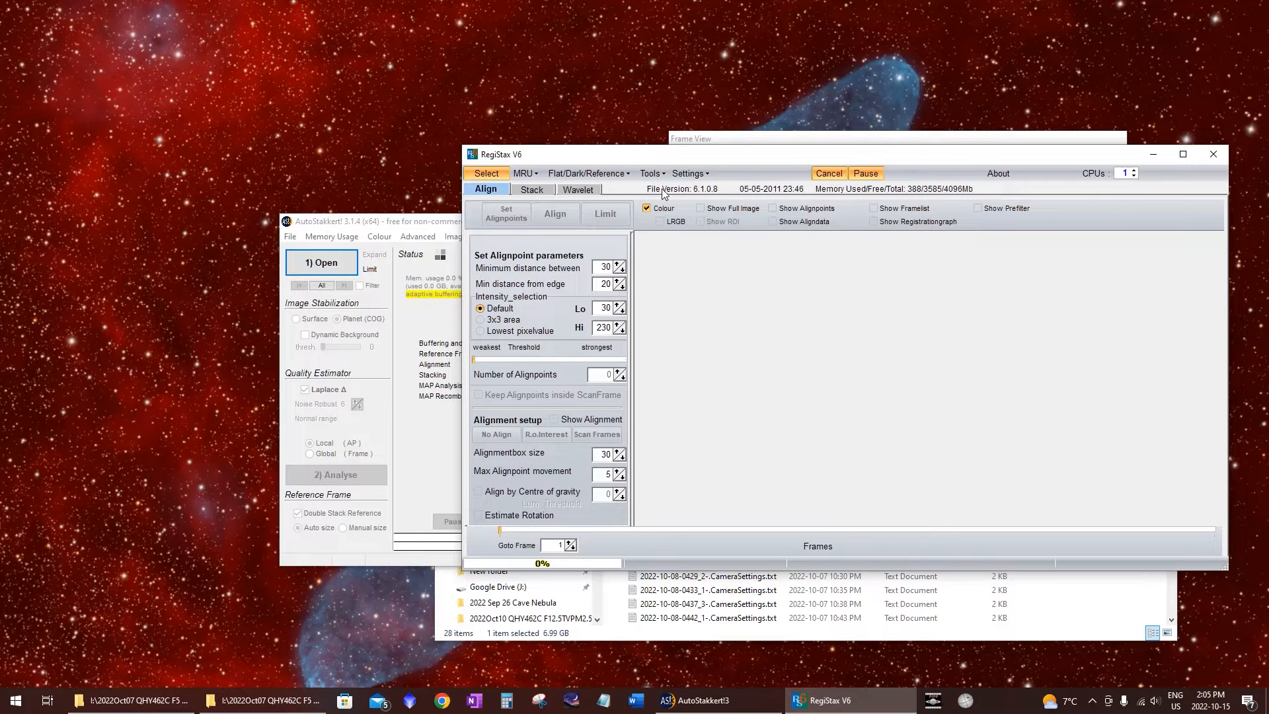
left_click_drag(676, 157, 537, 258)
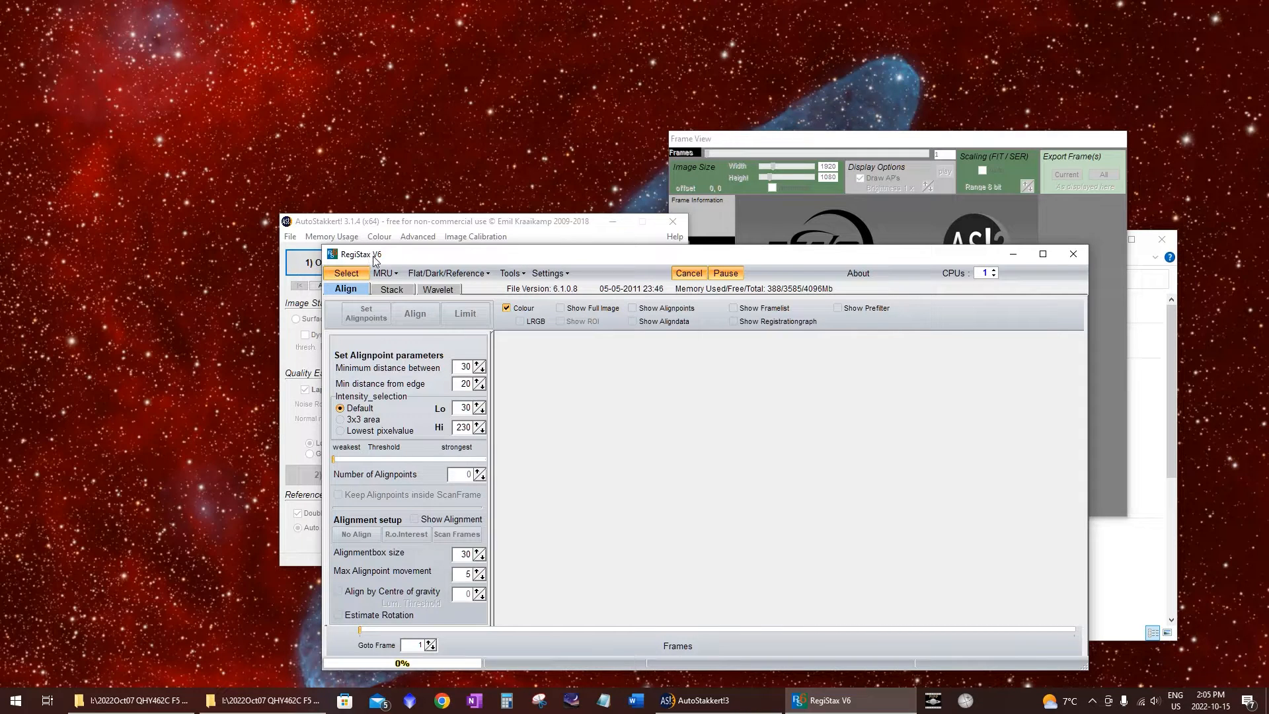
left_click(1072, 255)
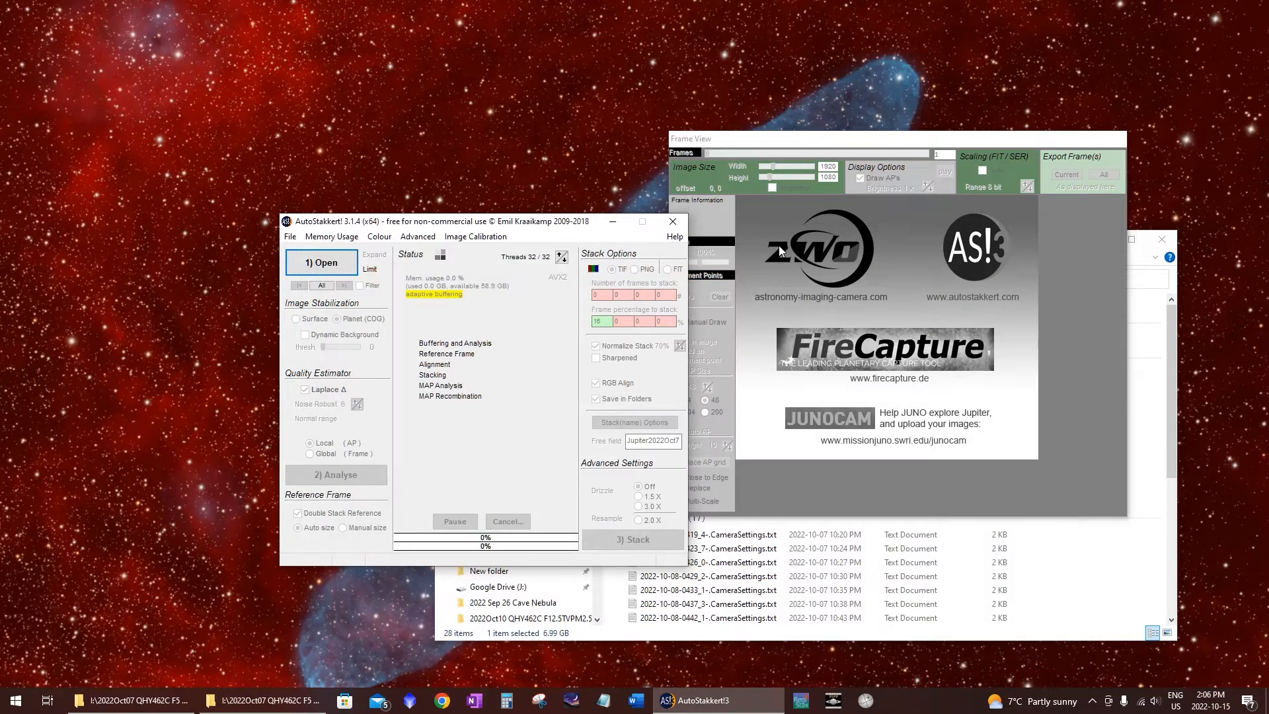
left_click_drag(507, 226, 401, 208)
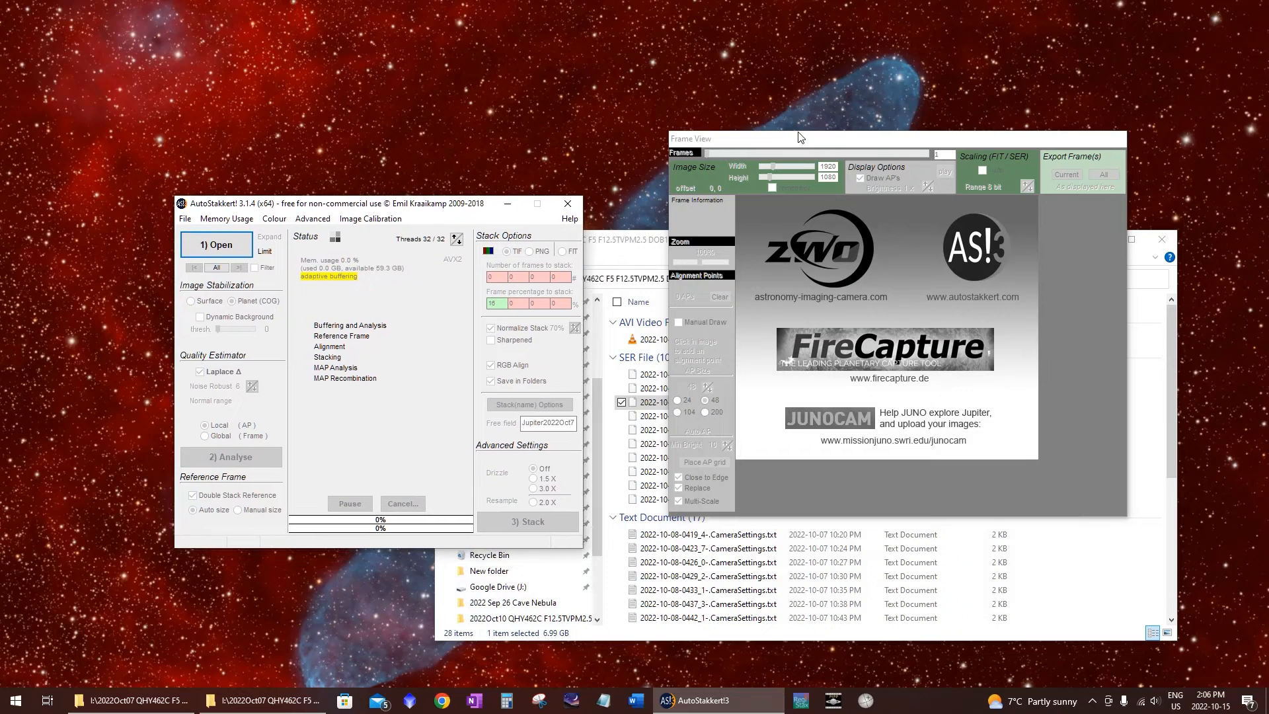
left_click_drag(792, 140, 684, 99)
left_click(1136, 459)
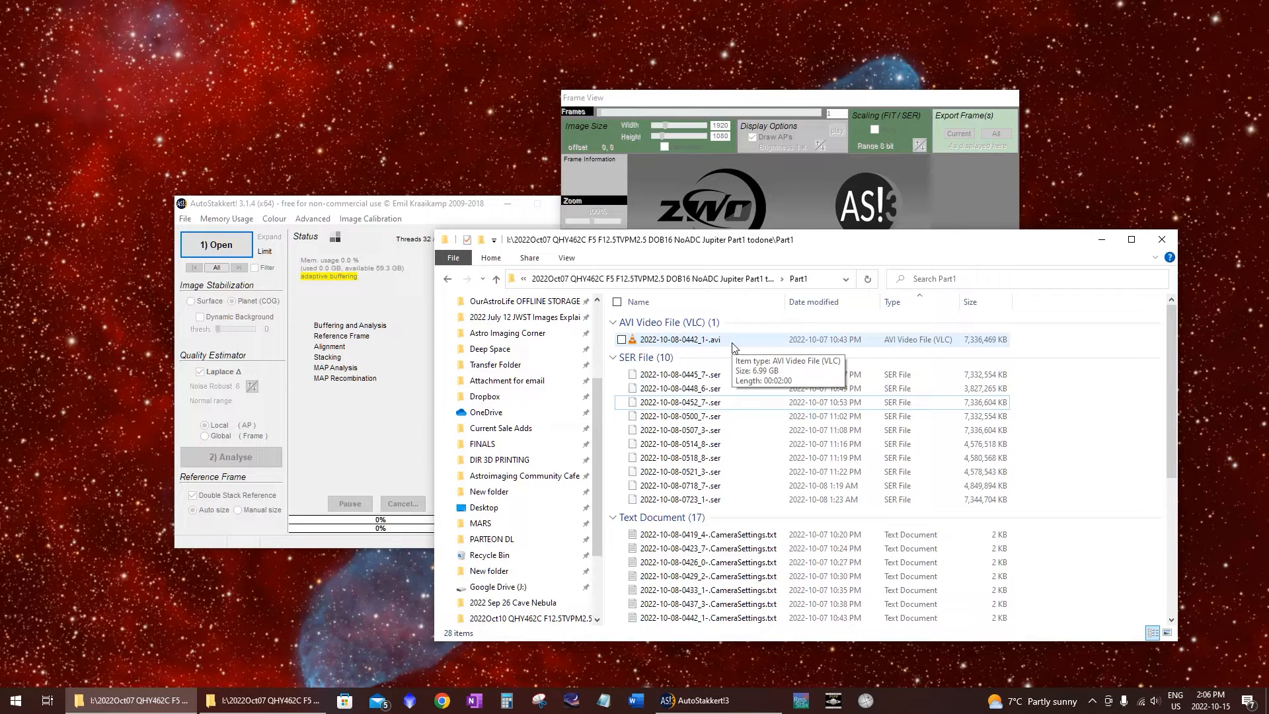
left_click_drag(809, 244, 851, 246)
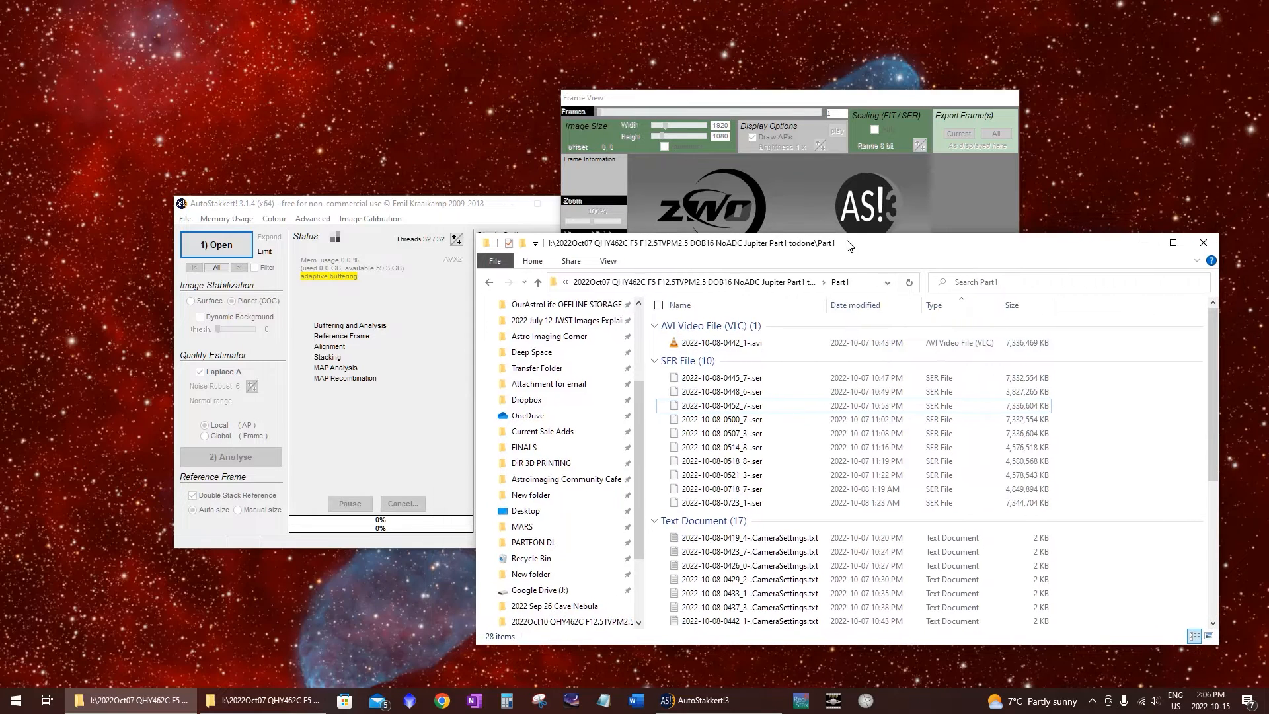
left_click(746, 382)
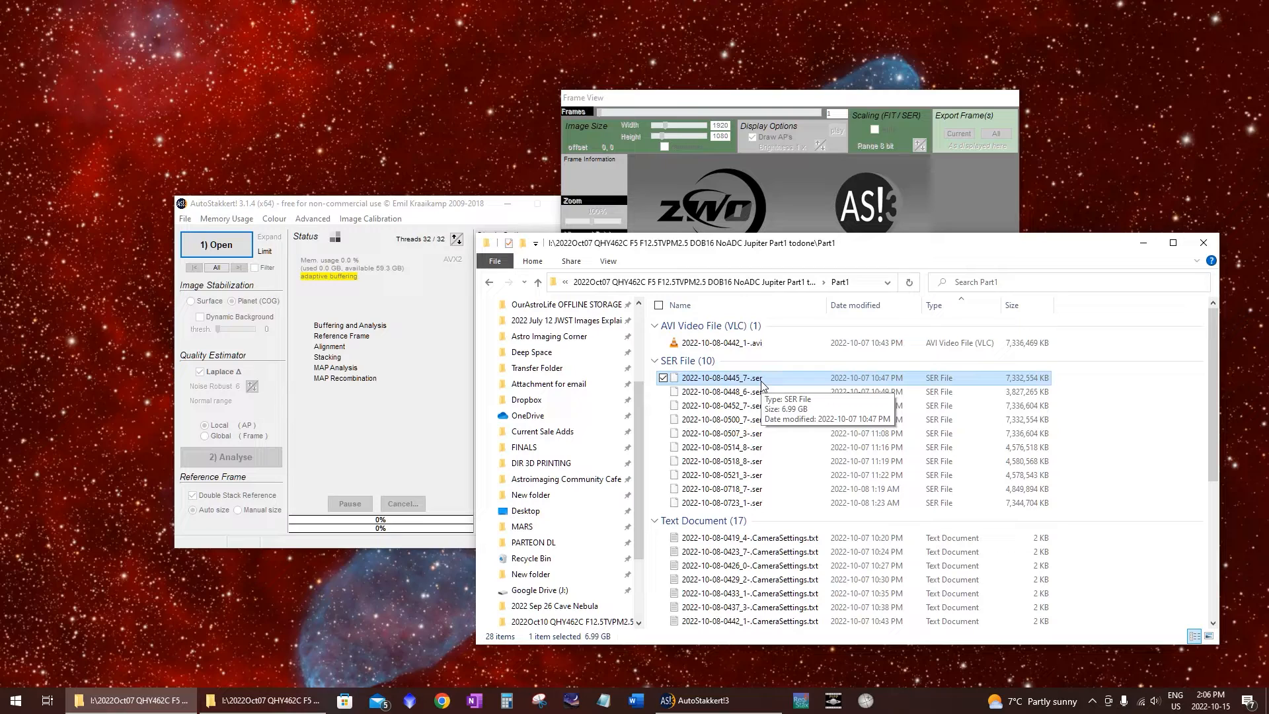
left_click_drag(761, 383, 398, 397)
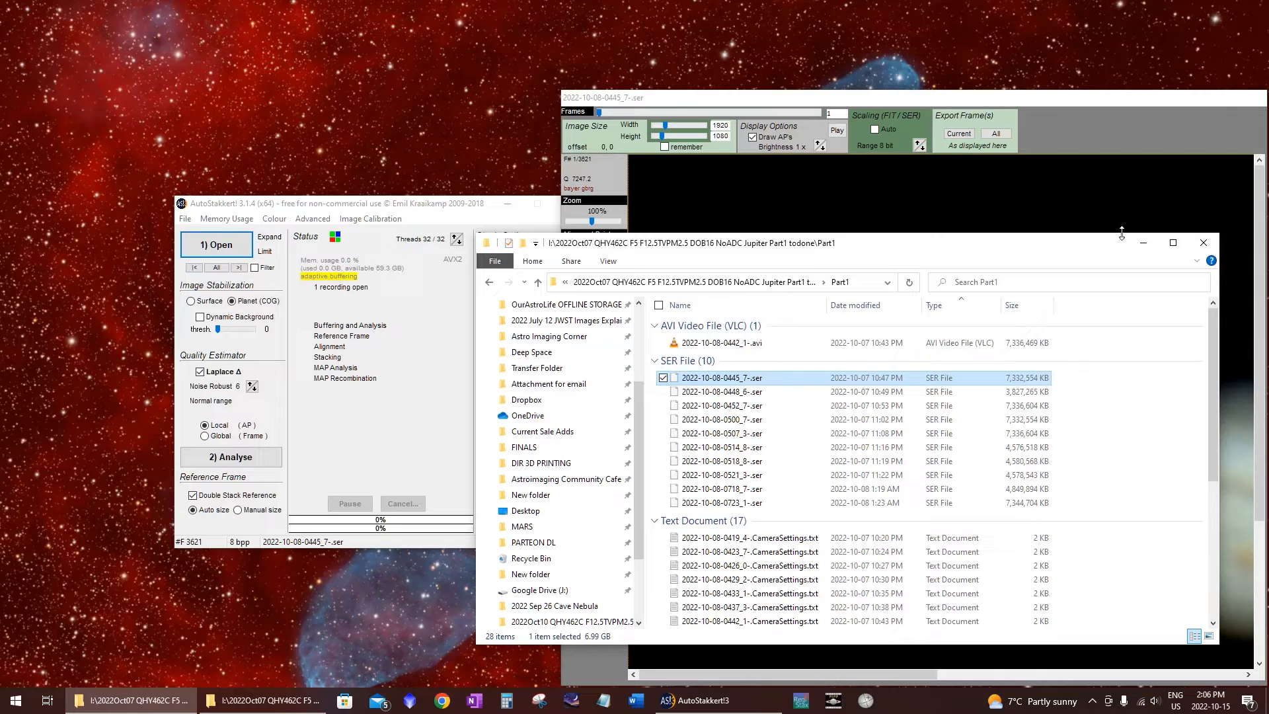
Minimize the recordings folder, reposition the frame view, and set its zoom to 80% to show Jupiter fully
left_click(1143, 242)
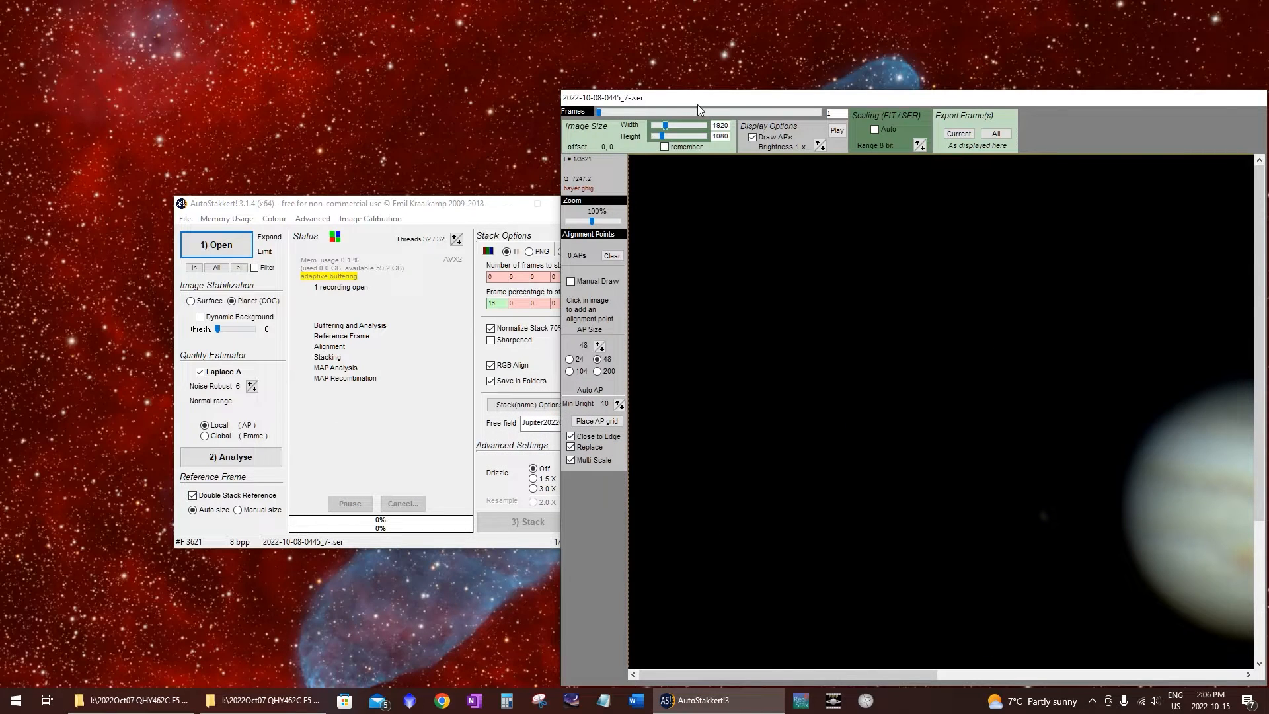
left_click_drag(696, 99, 546, 49)
left_click_drag(441, 172, 433, 173)
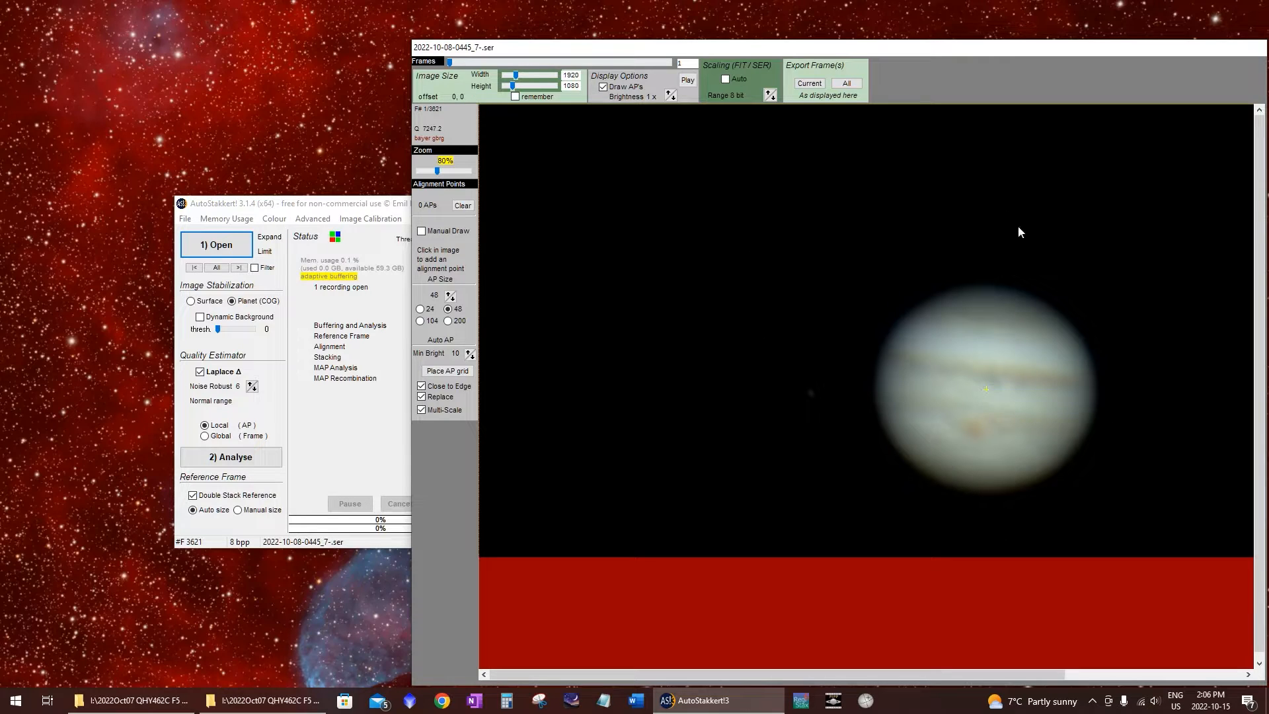
left_click(292, 207)
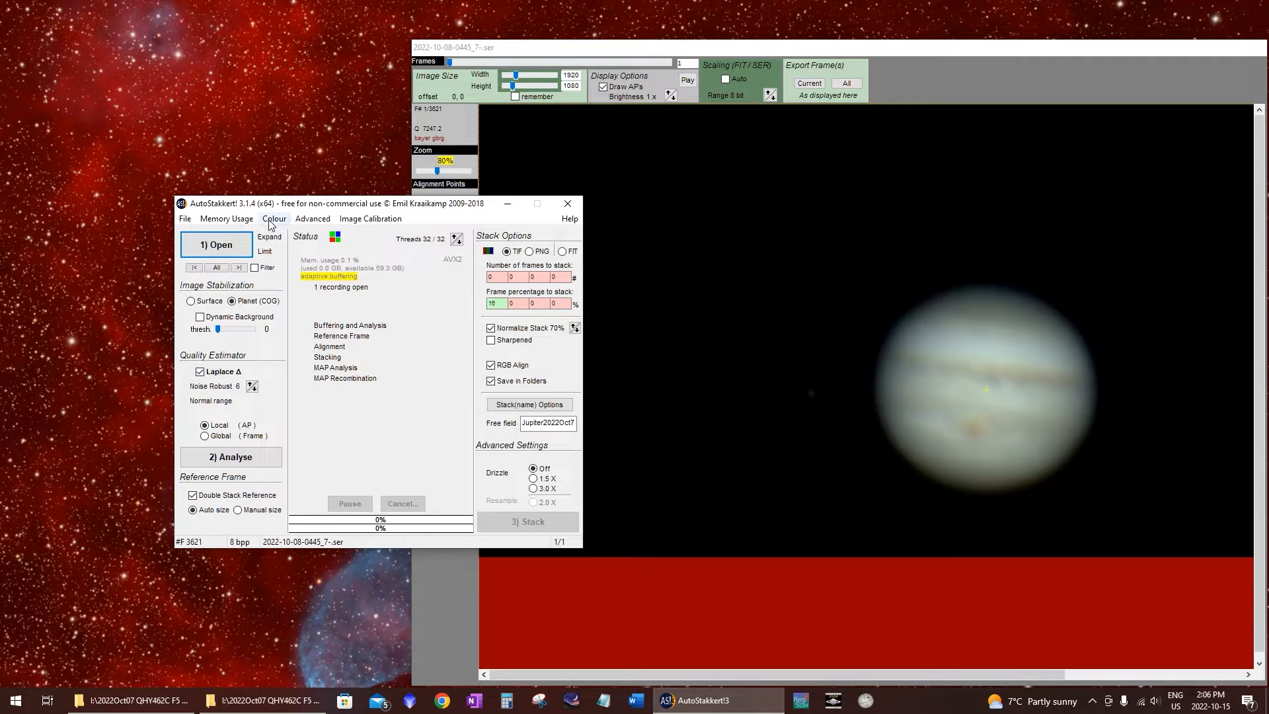
left_click(281, 224)
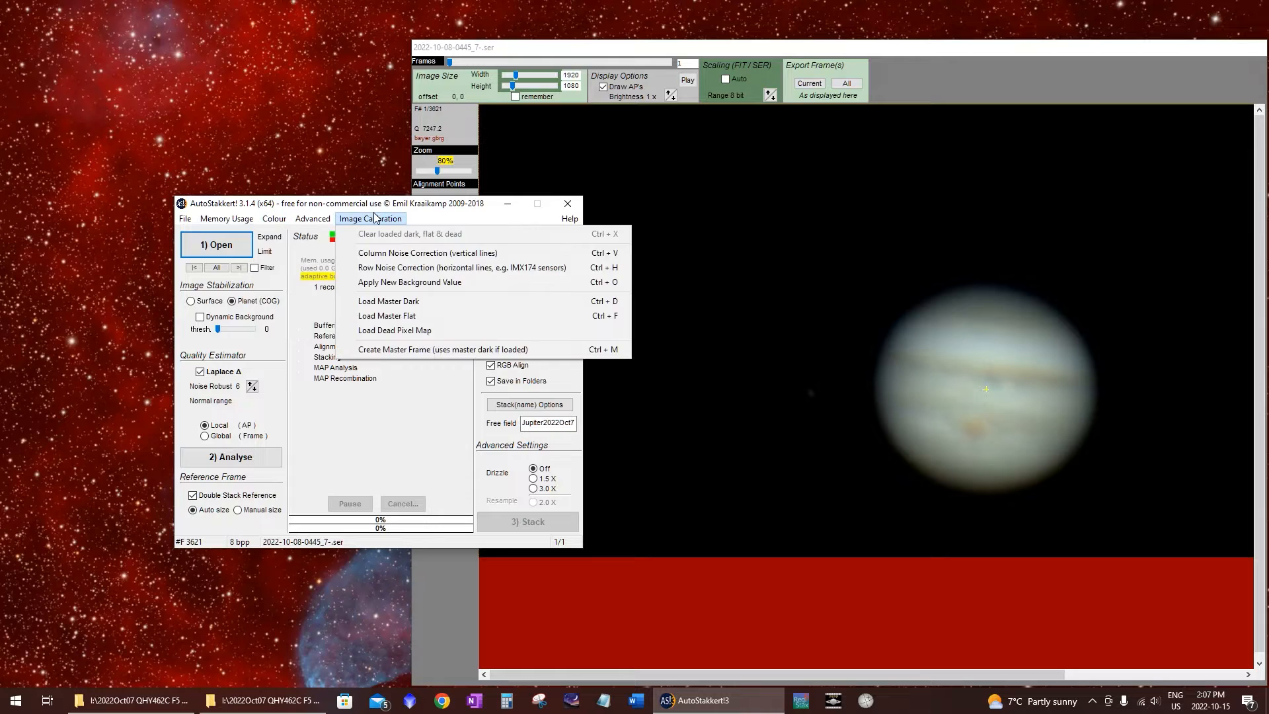
left_click(359, 206)
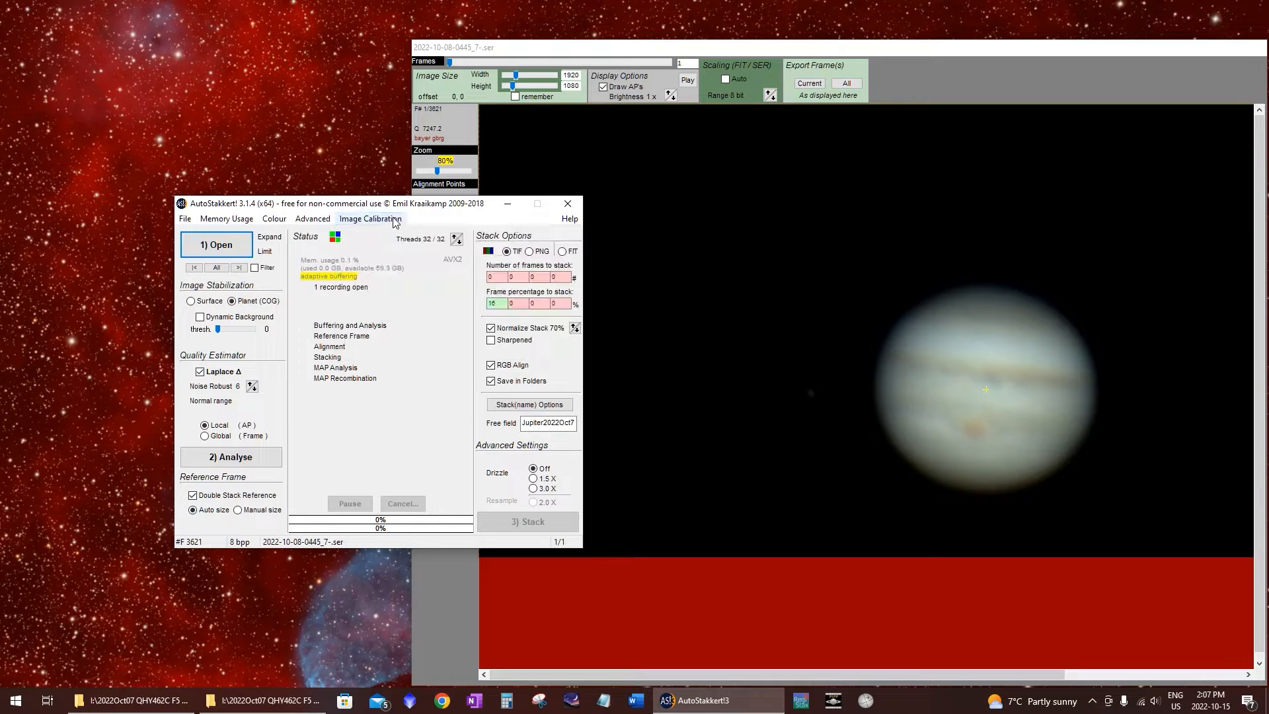
Uncover the frame view and scrub through the recording's frames to check how Jupiter is centred, ending on the first frame
left_click_drag(382, 206, 183, 272)
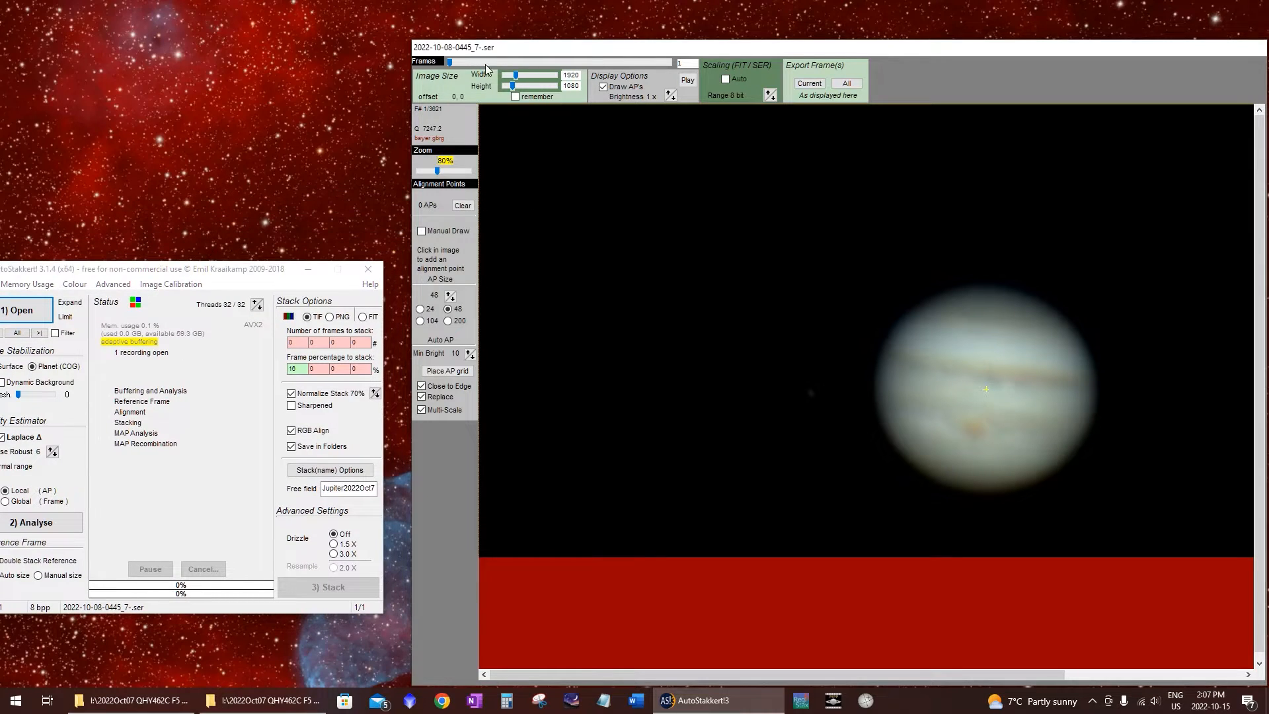
left_click_drag(449, 61, 413, 66)
left_click_drag(233, 265, 546, 218)
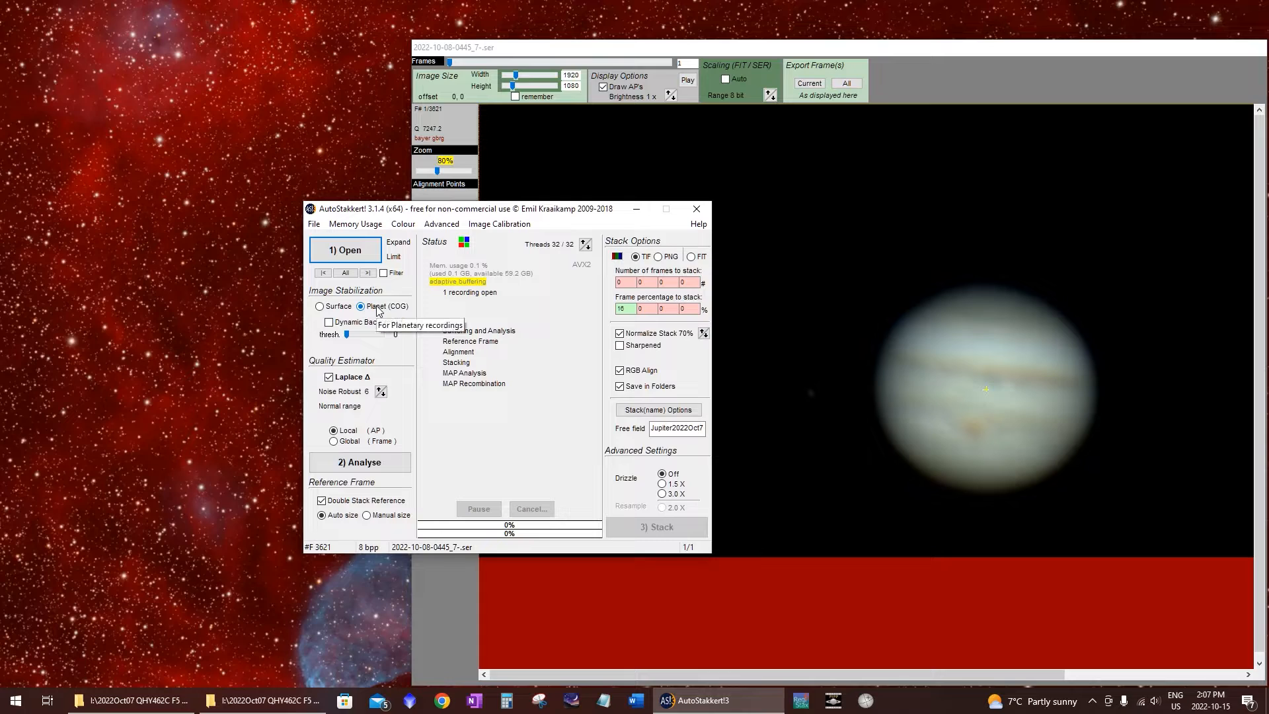
Try the Dynamic Background option for image stabilization and scrub the frames to check the planet's centring
left_click(346, 323)
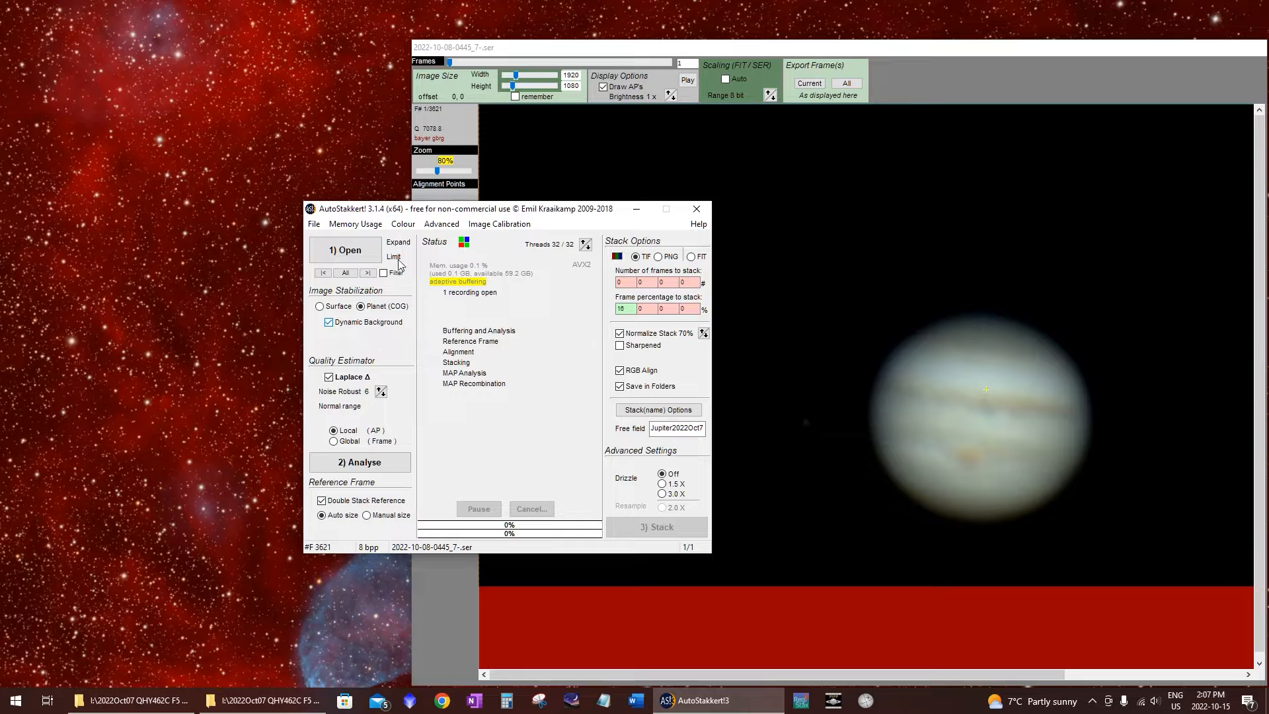
left_click(451, 60)
left_click_drag(451, 61, 392, 91)
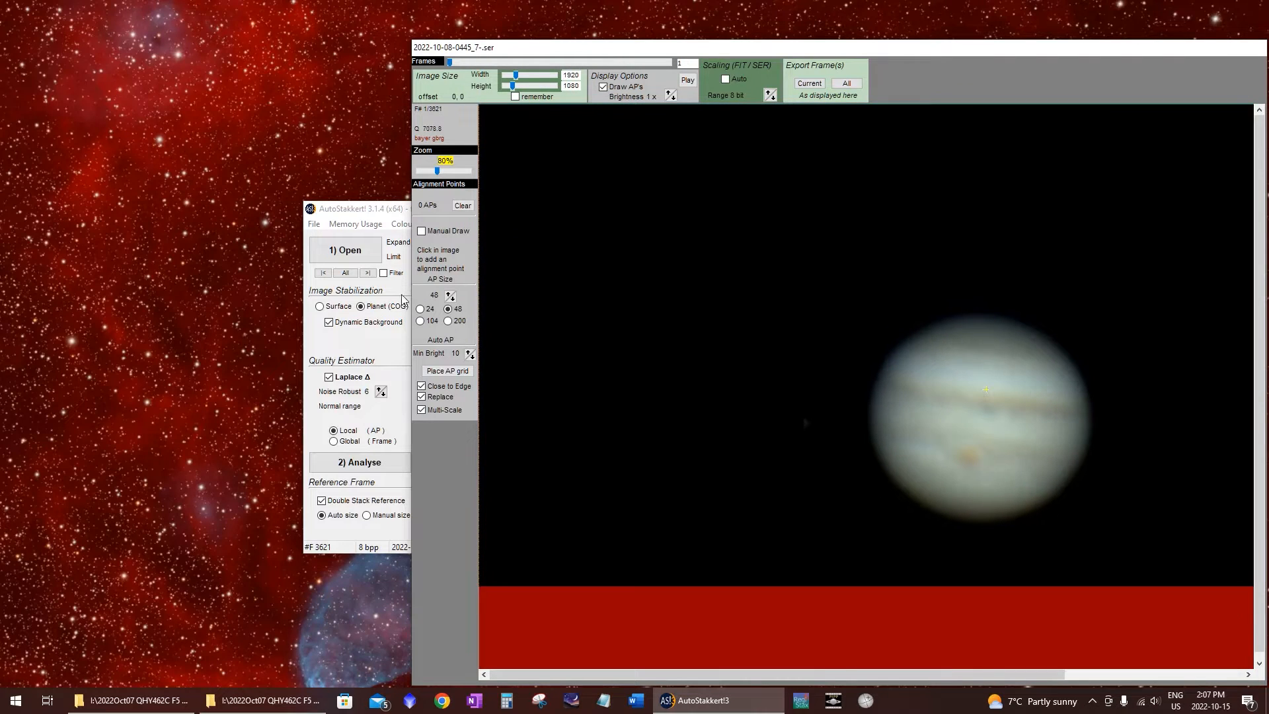
Turn off Dynamic Background, set the stabilization threshold to 0, and scrub the frames again
left_click(349, 326)
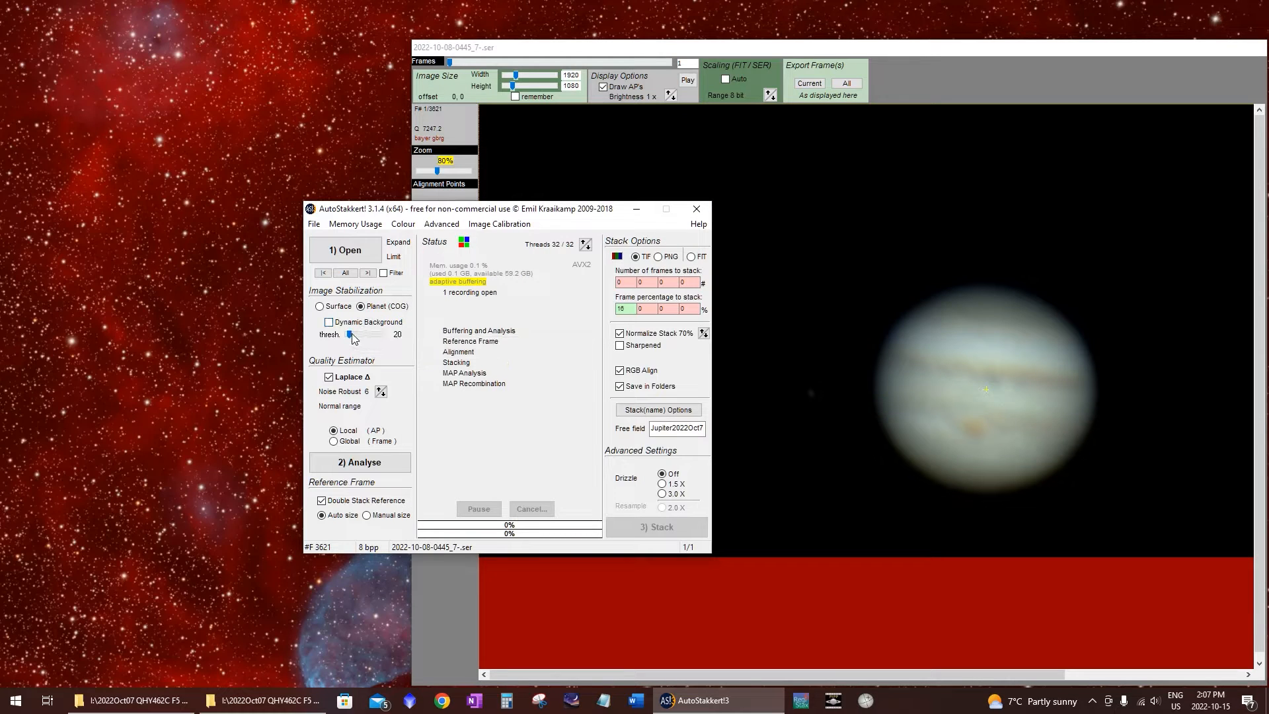
left_click_drag(351, 336, 317, 339)
left_click_drag(449, 61, 418, 52)
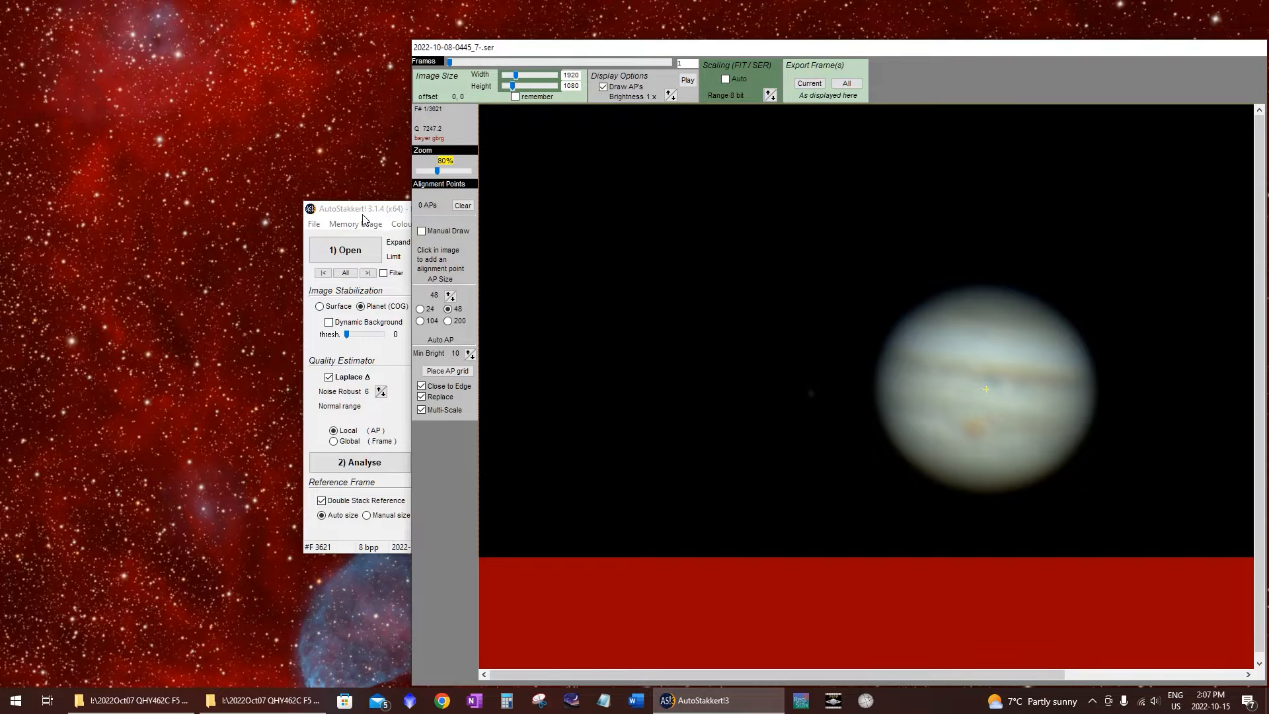
Expose the stack options and set the first frame percentage to stack to 0
left_click_drag(362, 217, 190, 202)
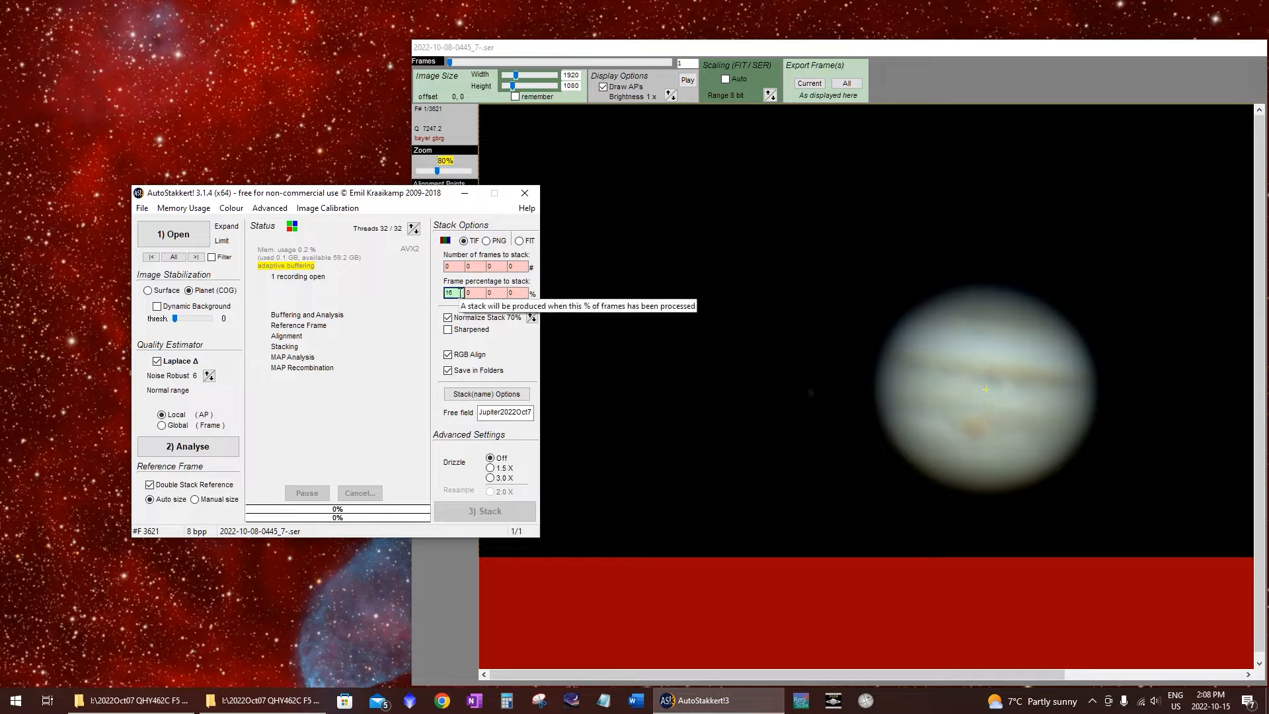
double_click(446, 292)
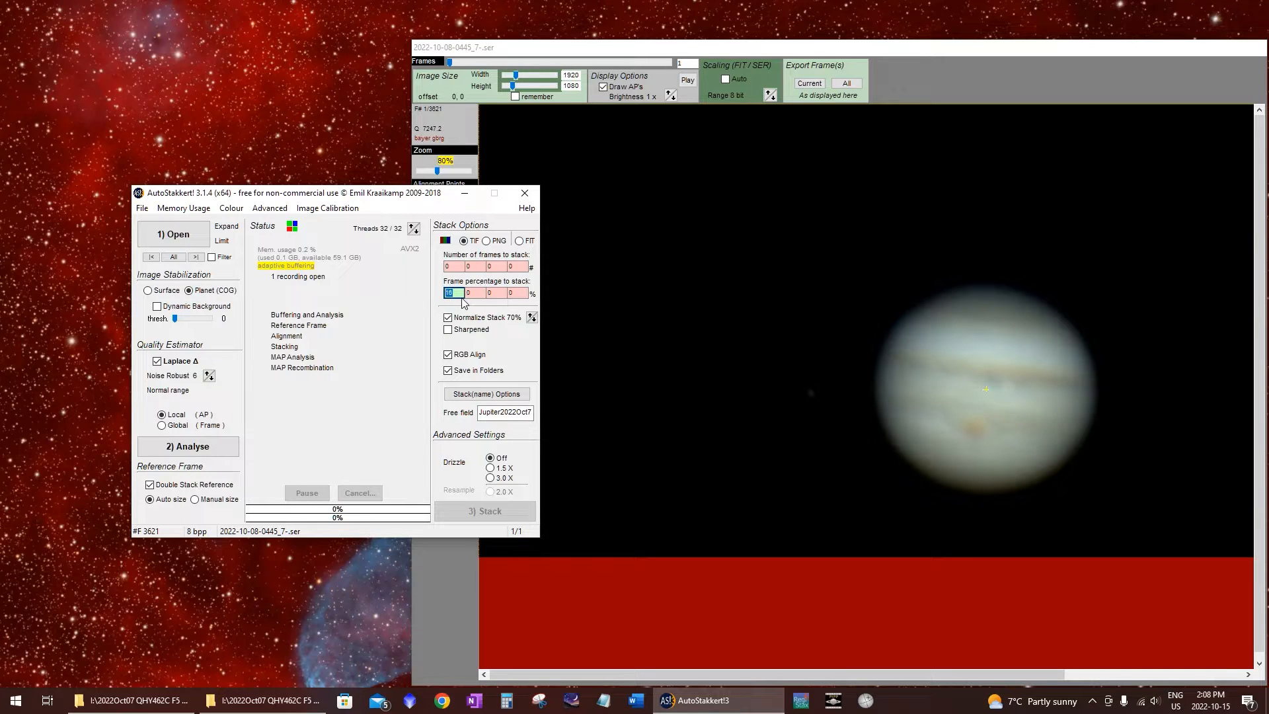
left_click(474, 293)
left_click(550, 325)
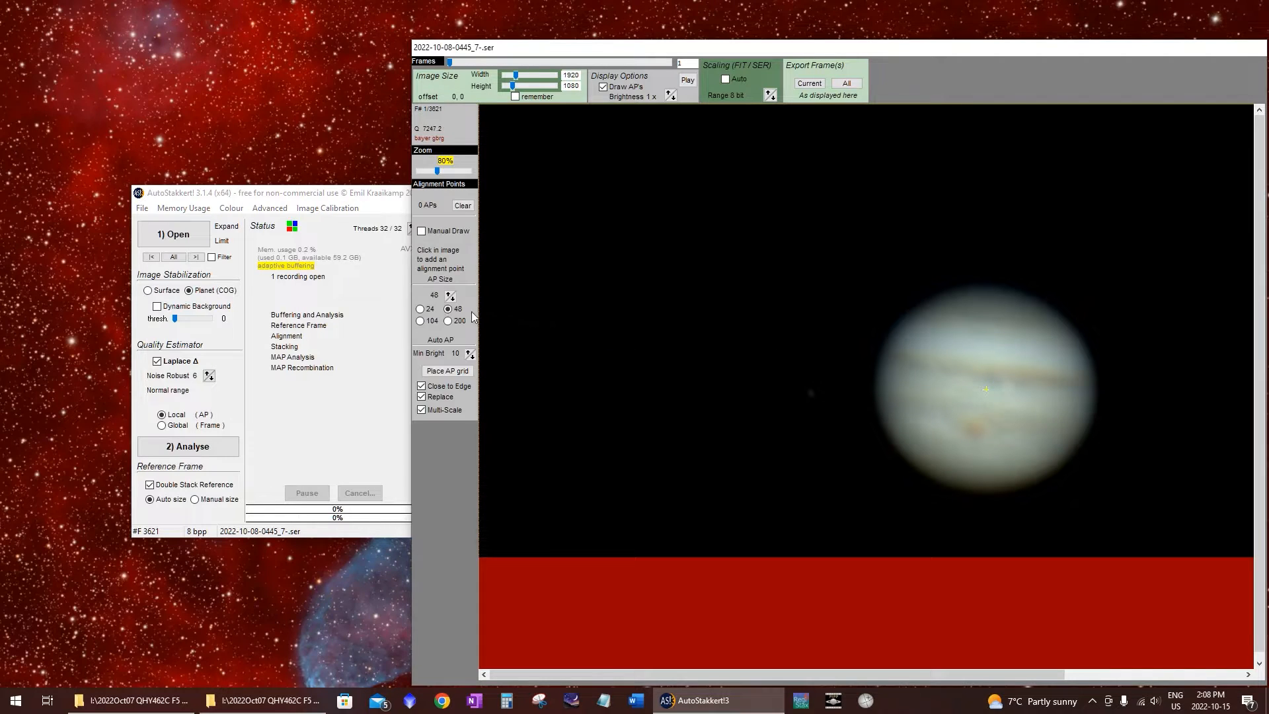
left_click(348, 312)
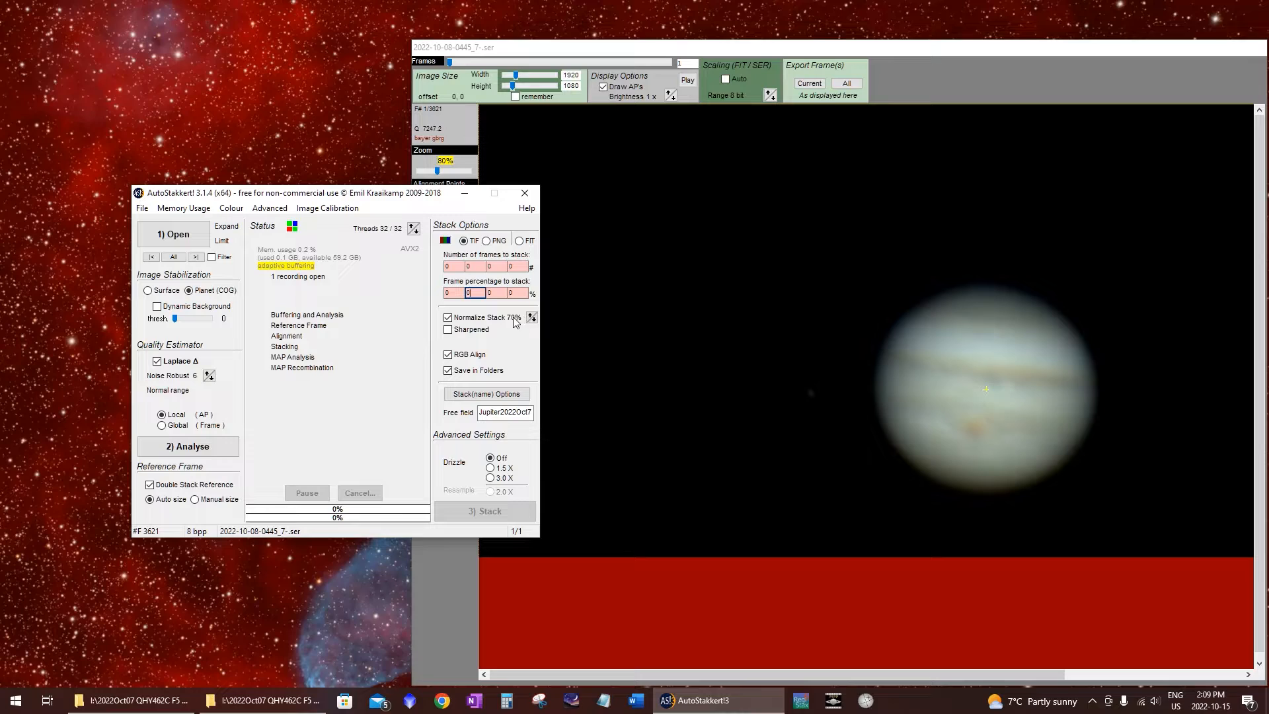
Switch RGB Align off and back on
left_click(448, 355)
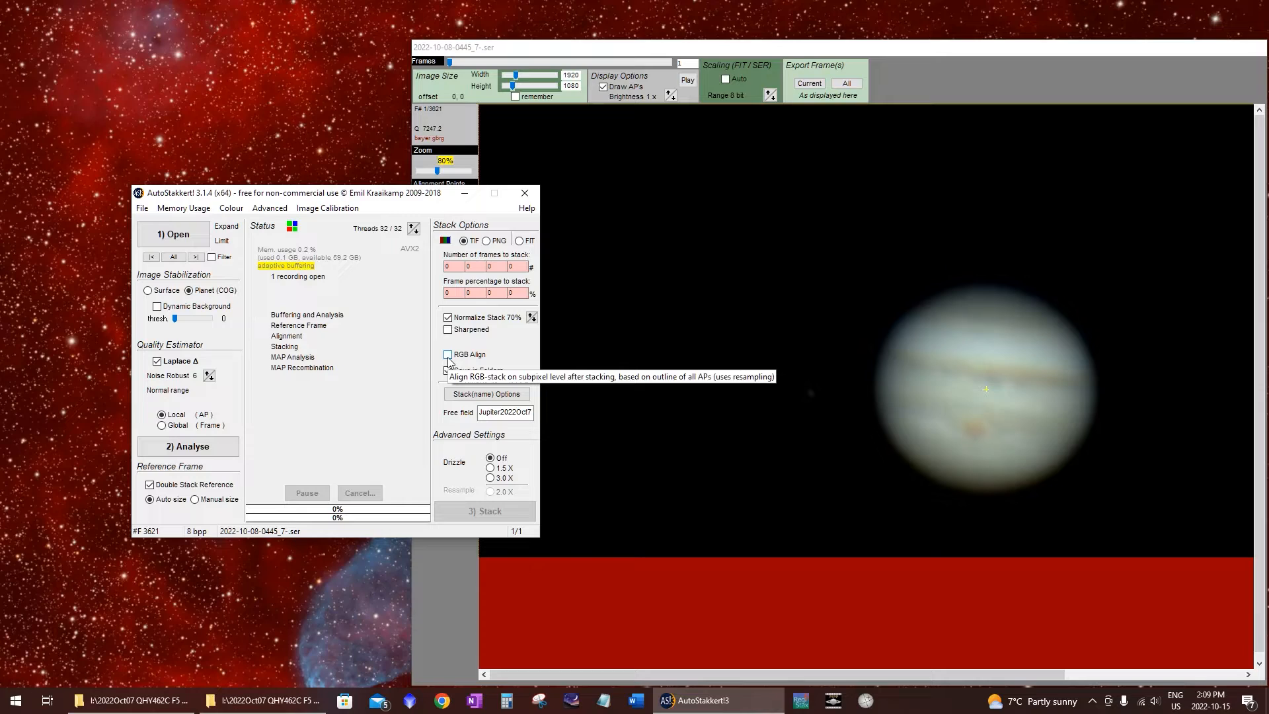
left_click(448, 357)
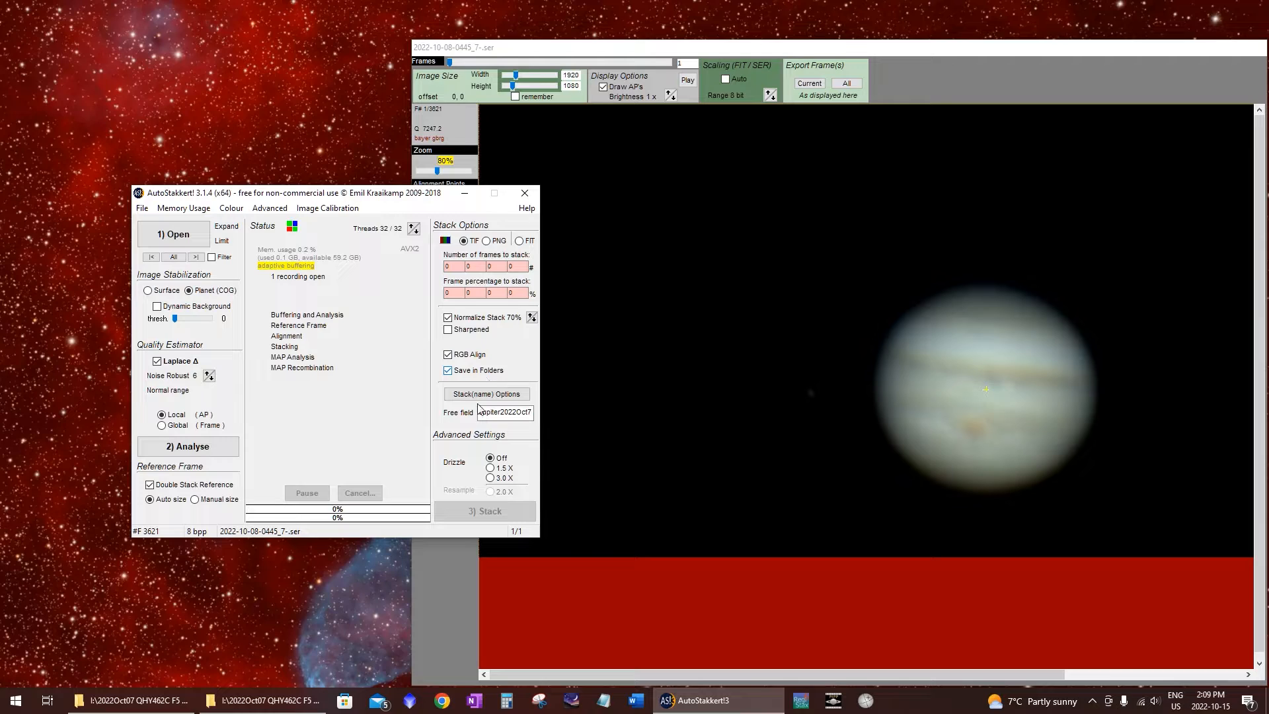
Select the text in the free field to examine the full name added to the stacked files
left_click_drag(480, 413, 556, 416)
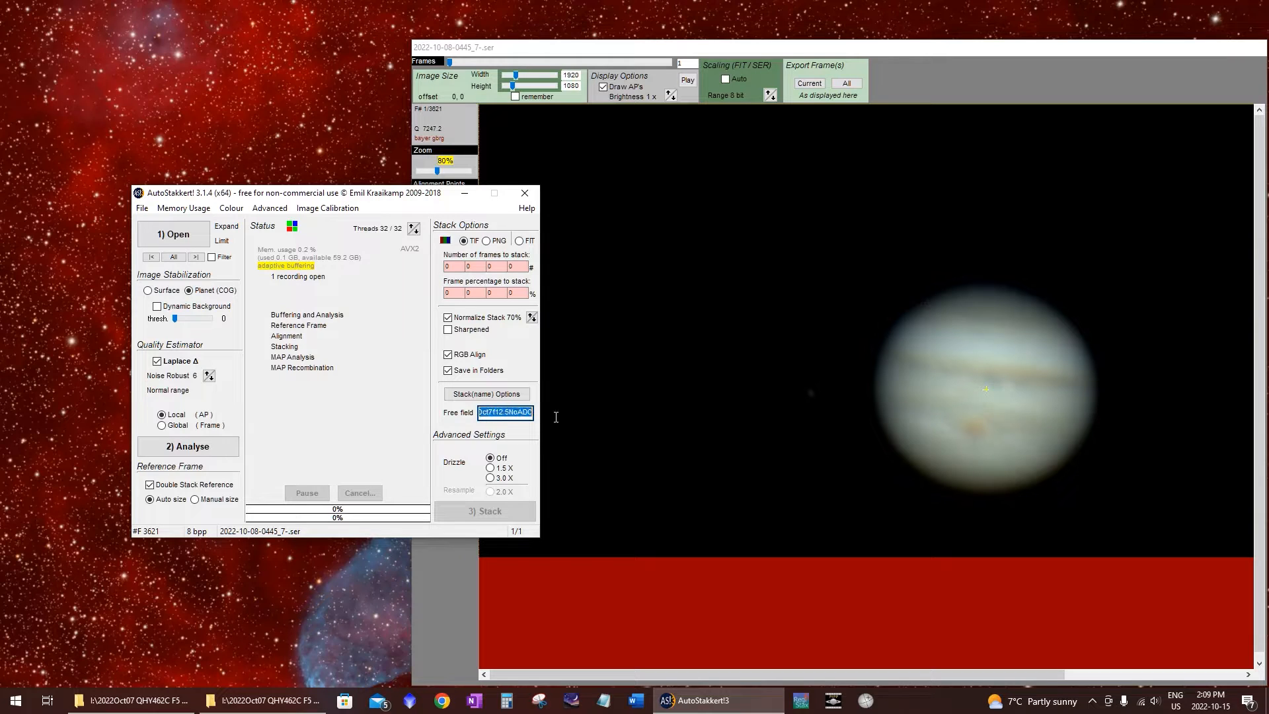
left_click(553, 417)
left_click(394, 410)
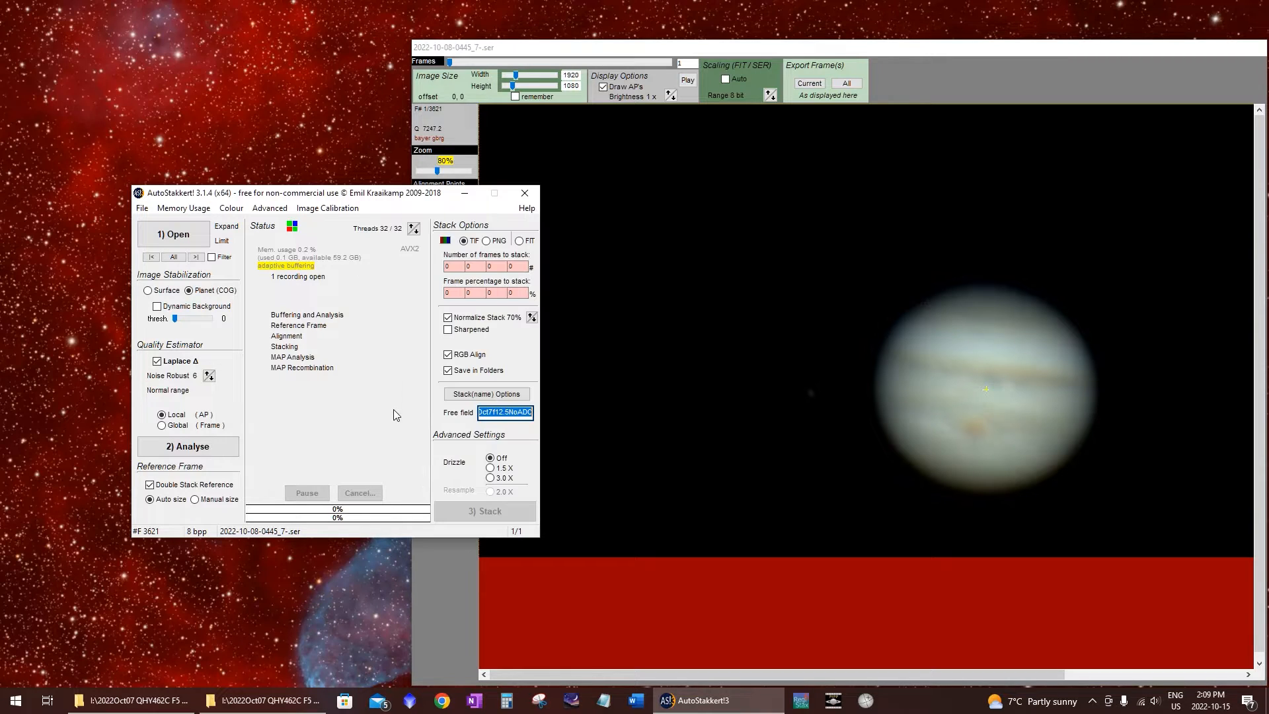
Examine the full text in the free field and move the main window clear of the image window
left_click(487, 412)
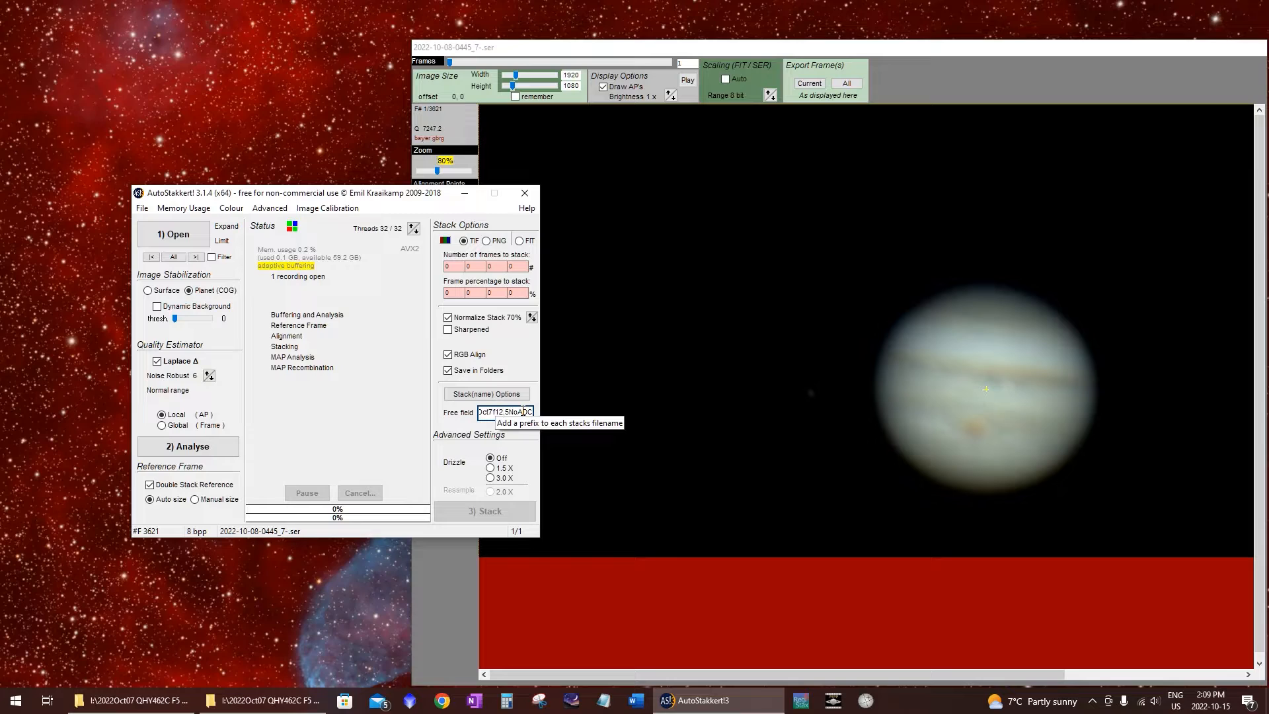
left_click_drag(510, 411, 545, 416)
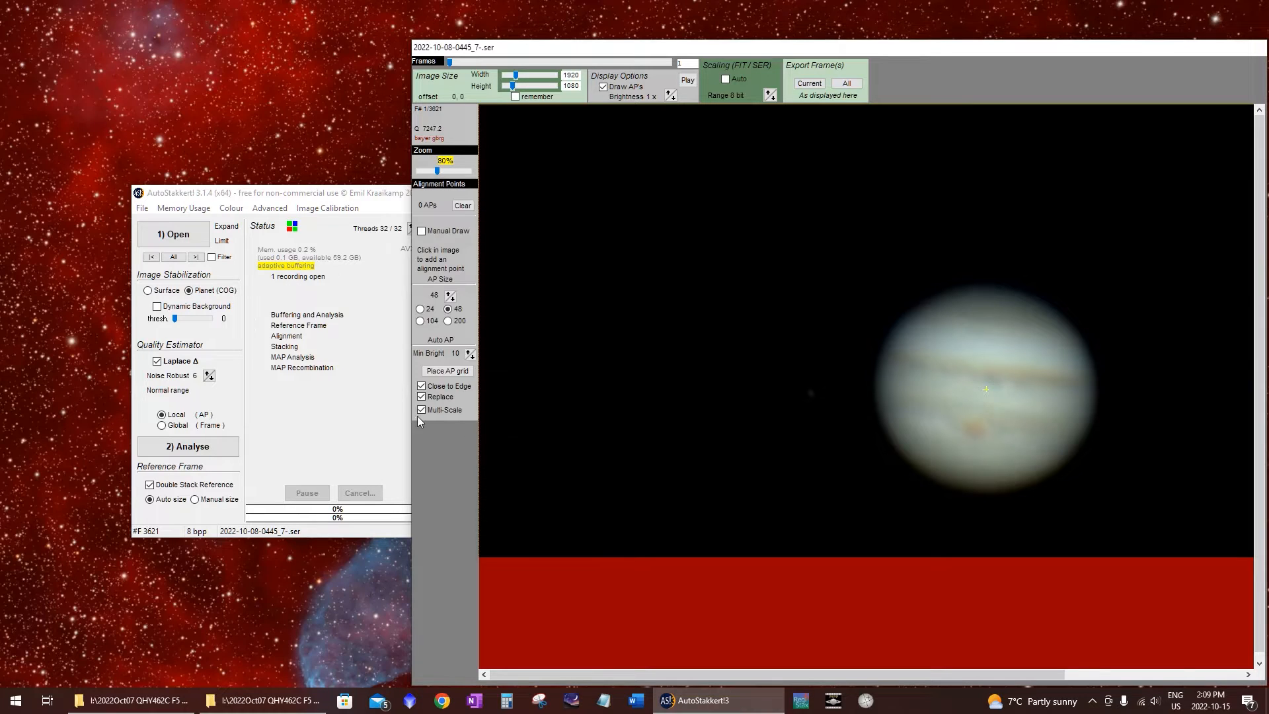
left_click(387, 415)
left_click(492, 411)
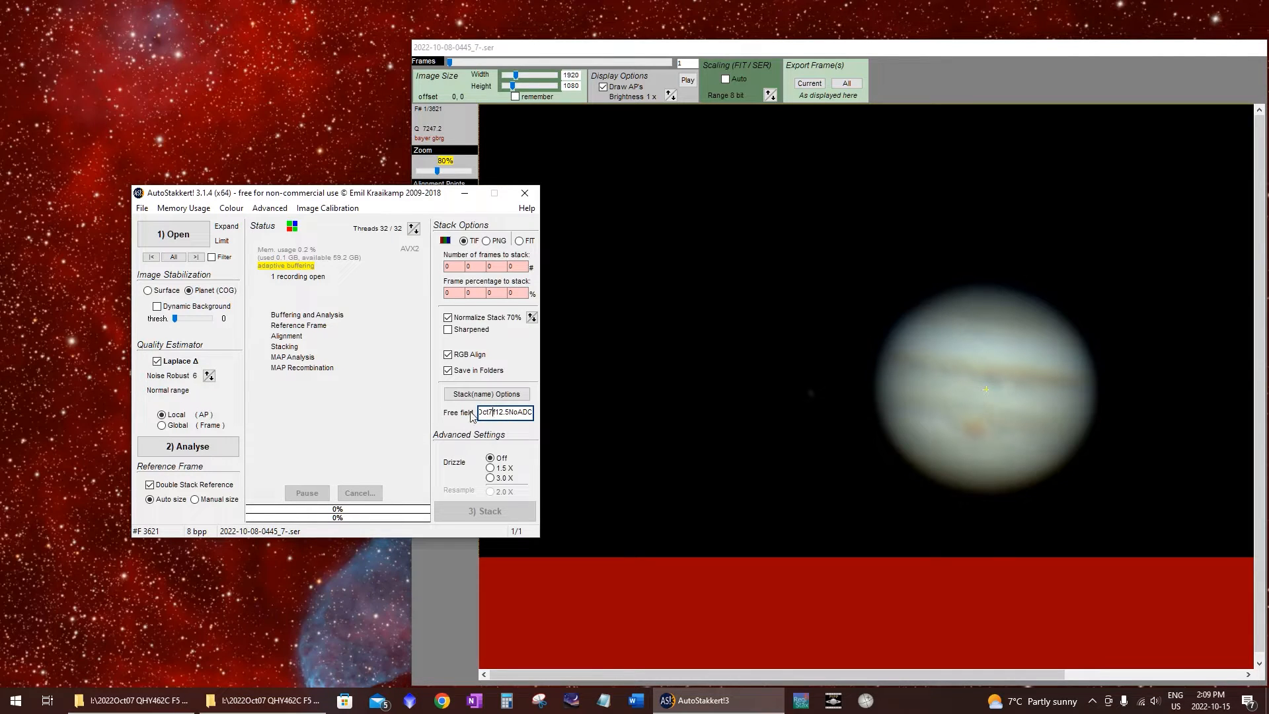
left_click_drag(487, 413, 466, 413)
left_click(489, 412)
left_click_drag(408, 199, 305, 211)
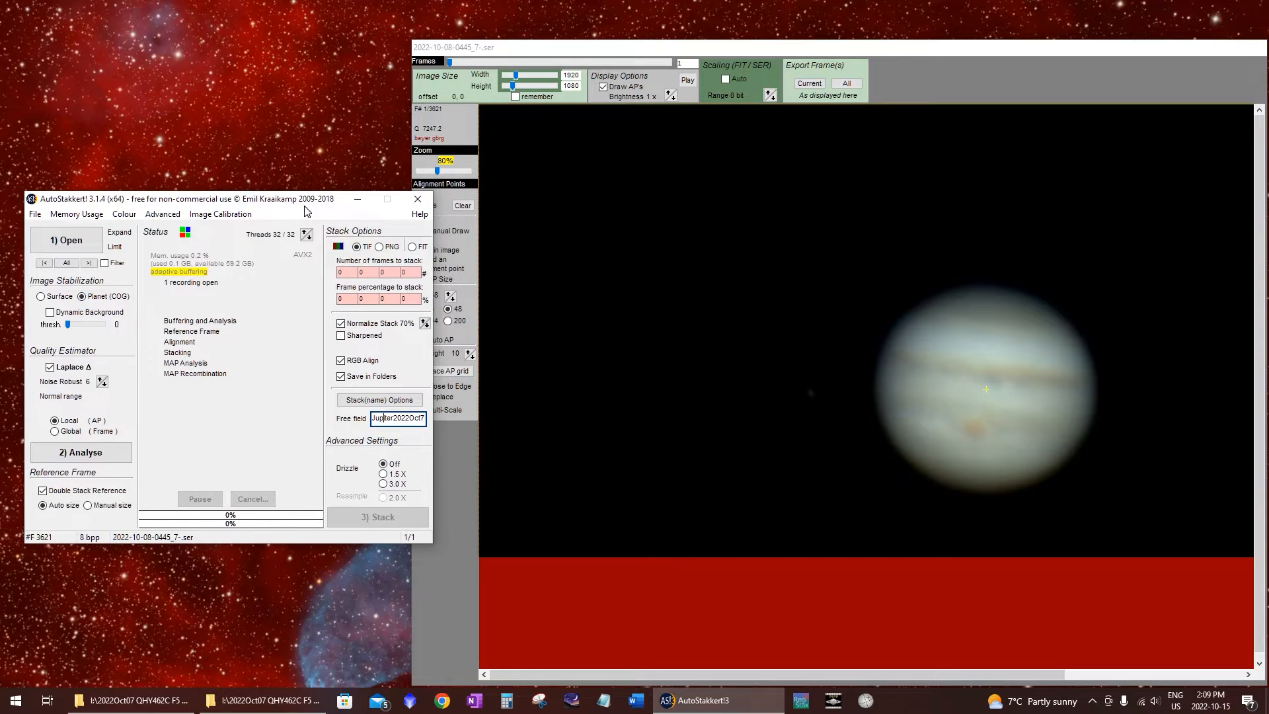
Load the AVI recording and all SER recordings from the Part1 folder into AutoStakkert as a batch
left_click(990, 384)
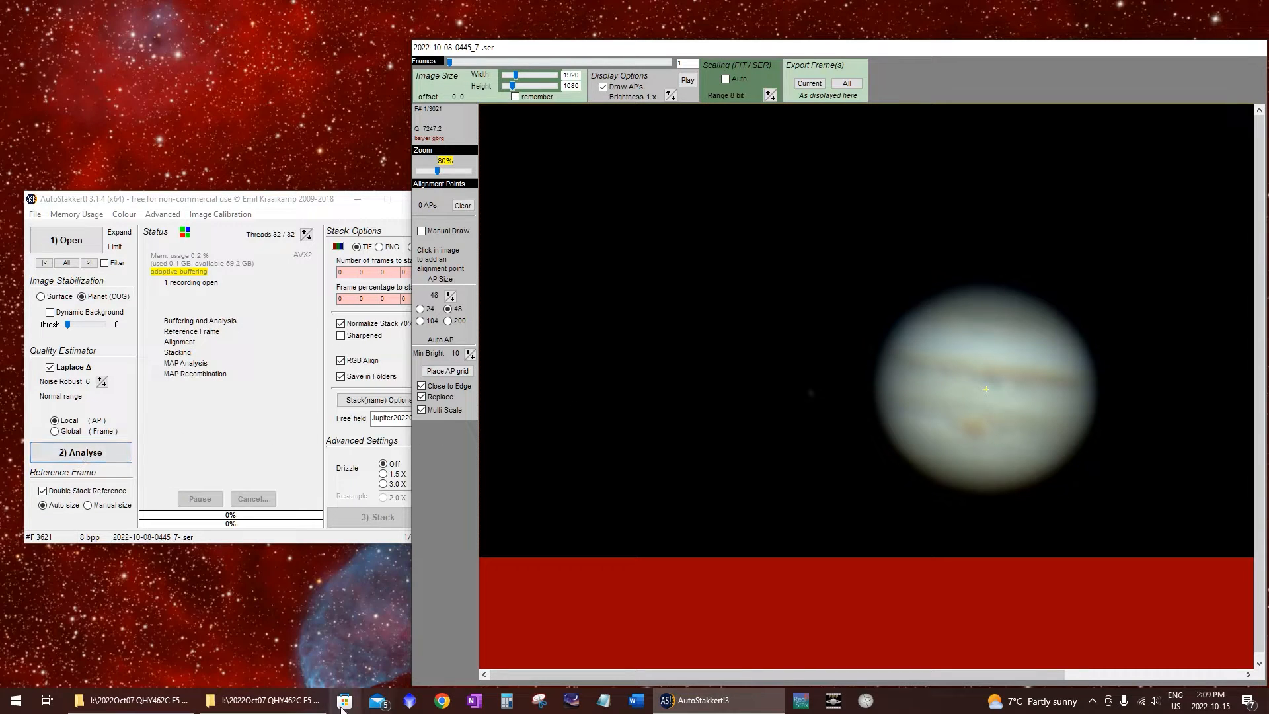
left_click(280, 702)
left_click(276, 703)
left_click(170, 701)
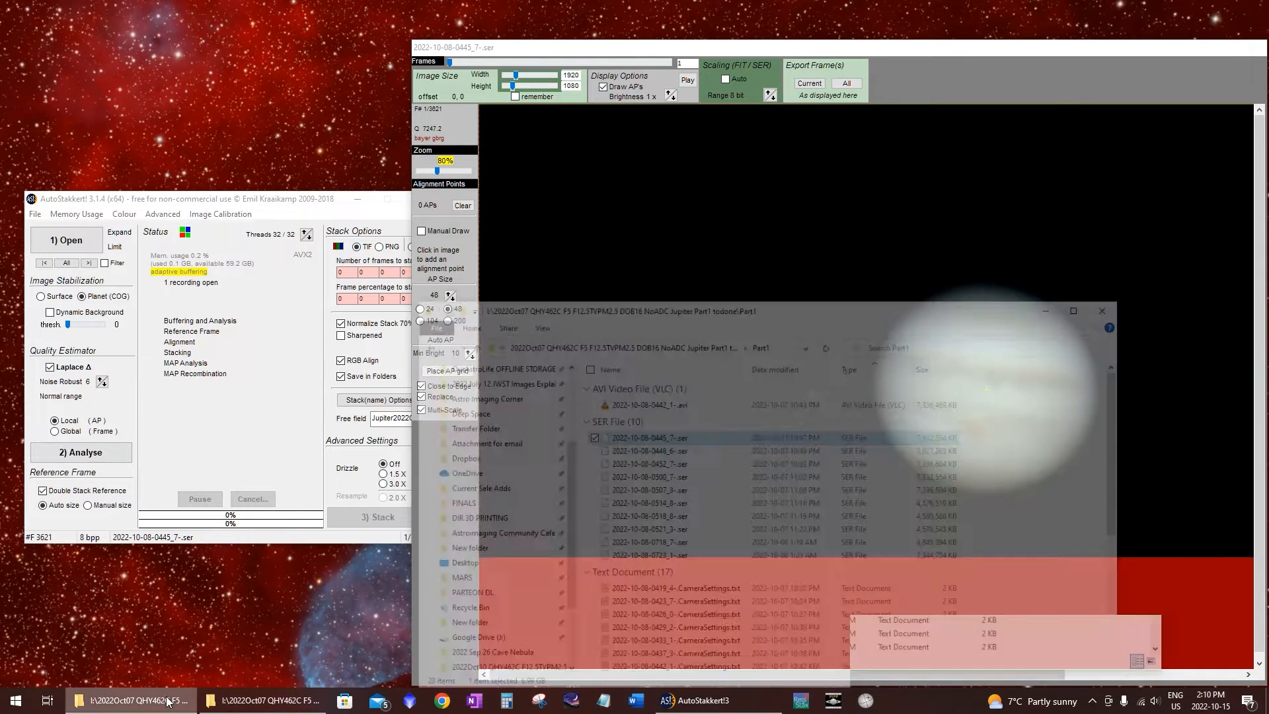
left_click(813, 342)
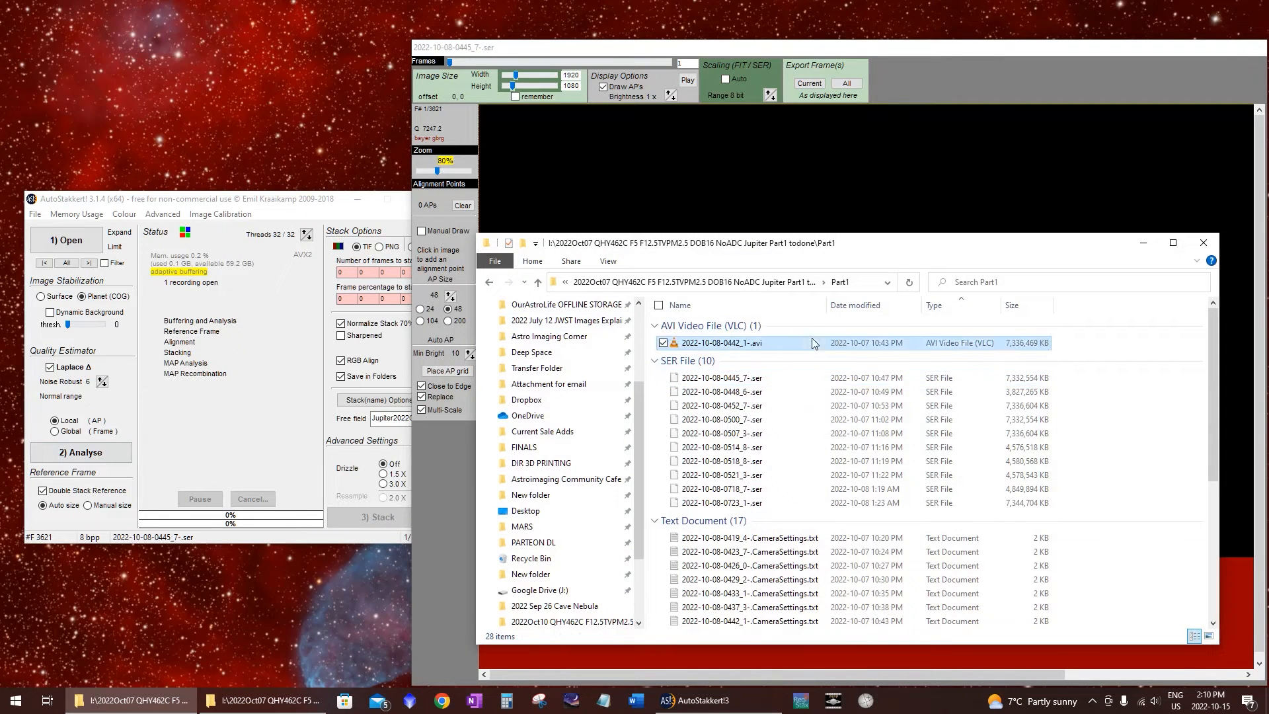
left_click(789, 503, "shift")
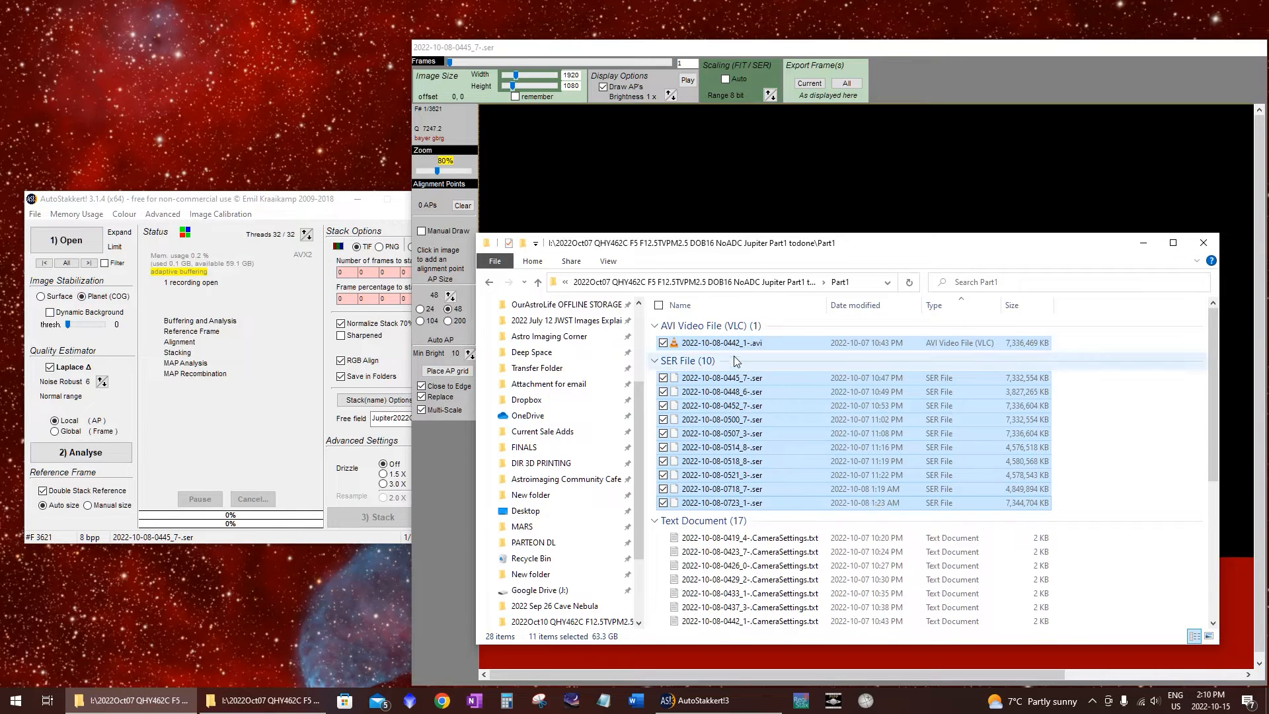
left_click_drag(724, 344, 275, 406)
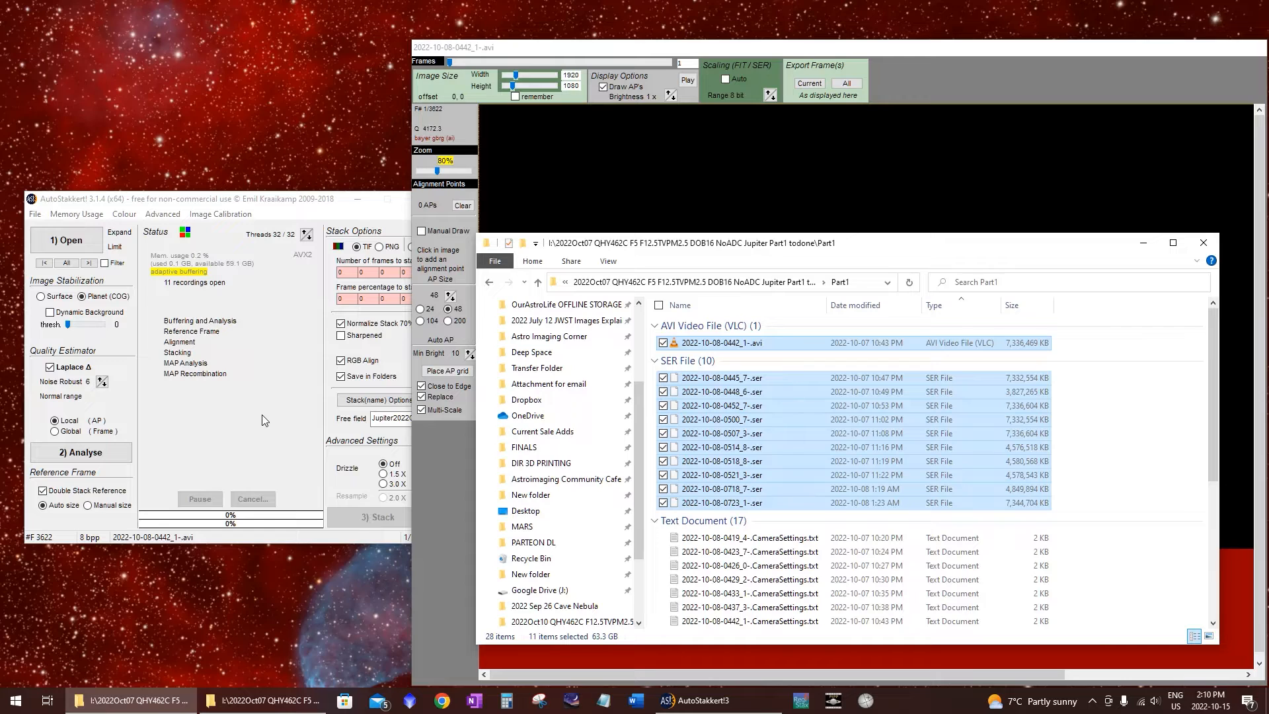
left_click(1141, 242)
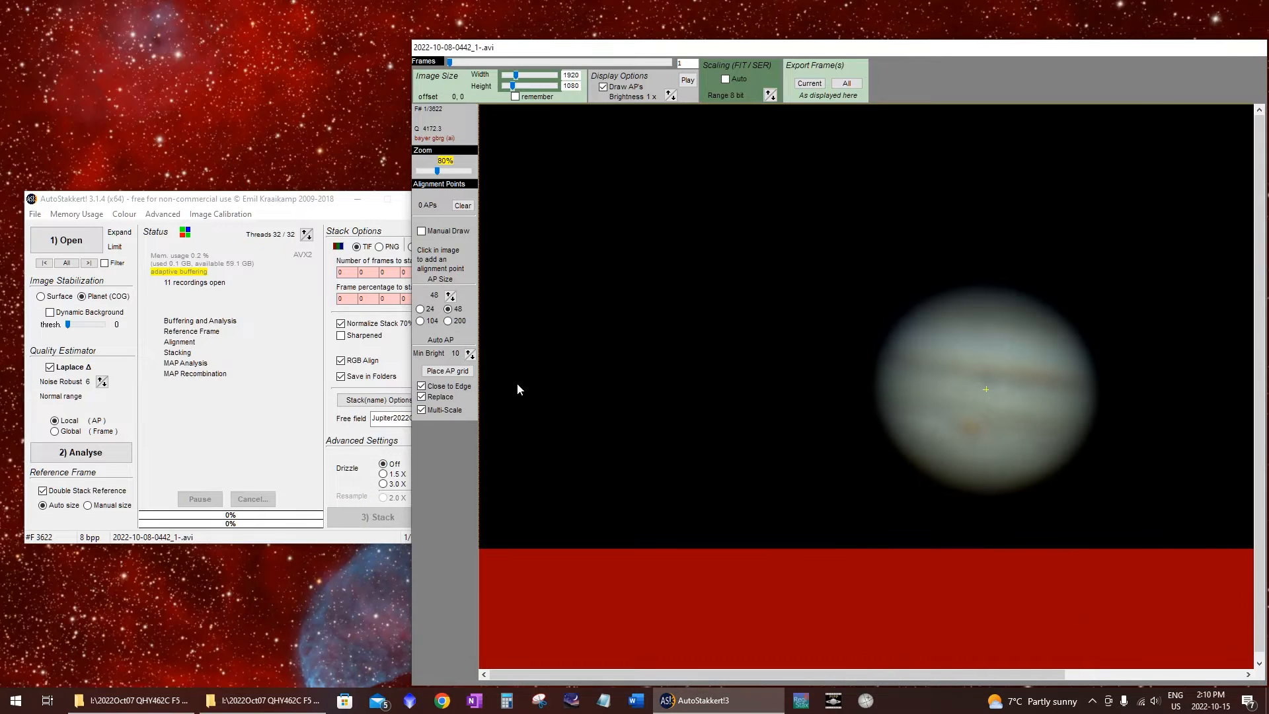
left_click(260, 203)
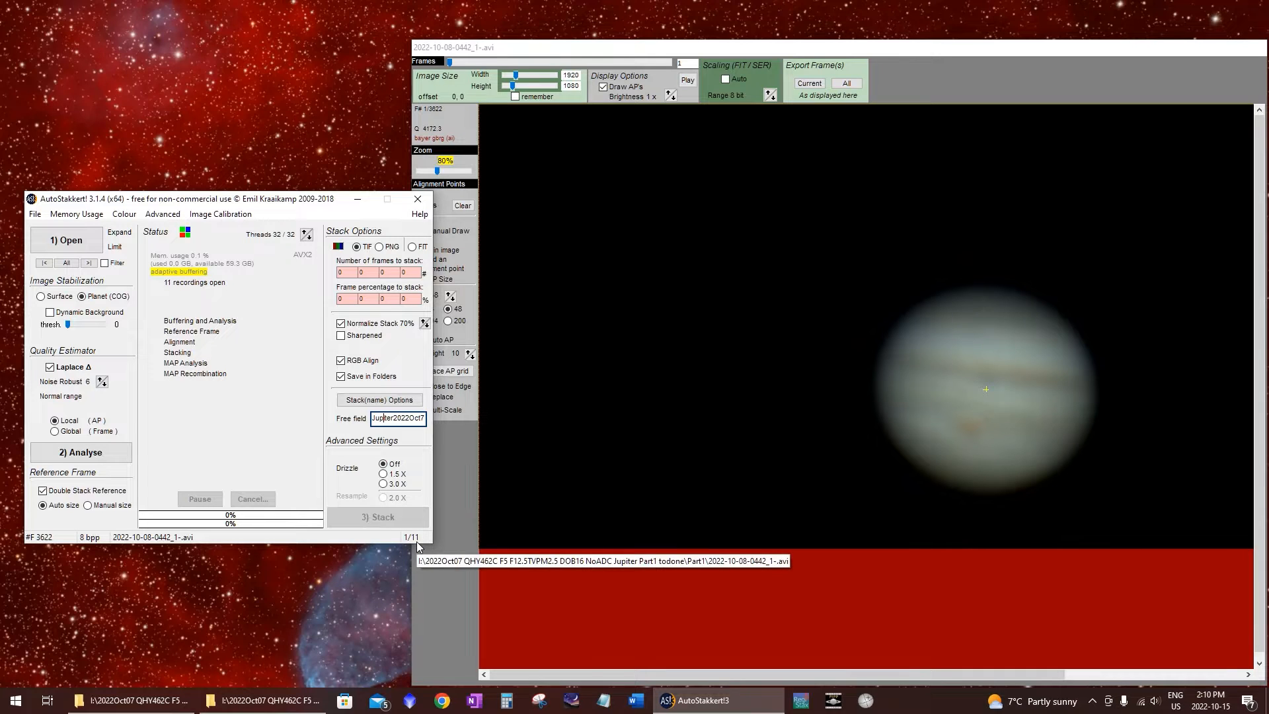
left_click(786, 348)
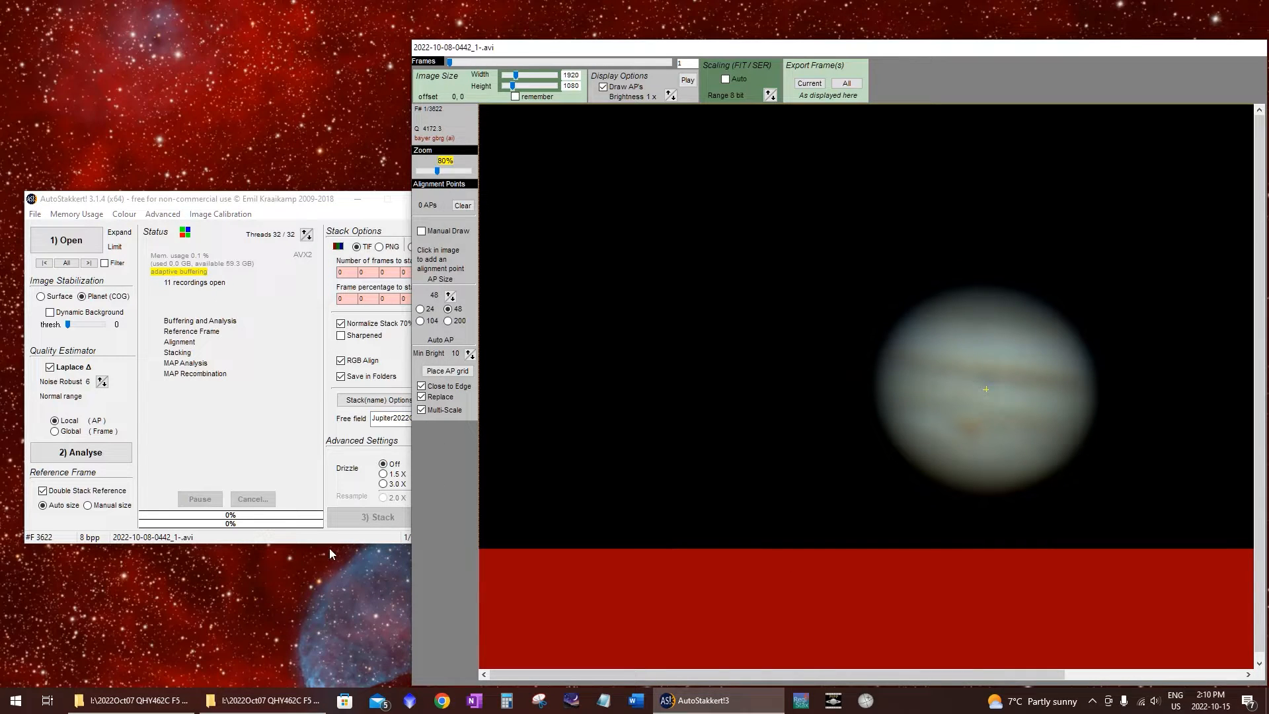
left_click(344, 536)
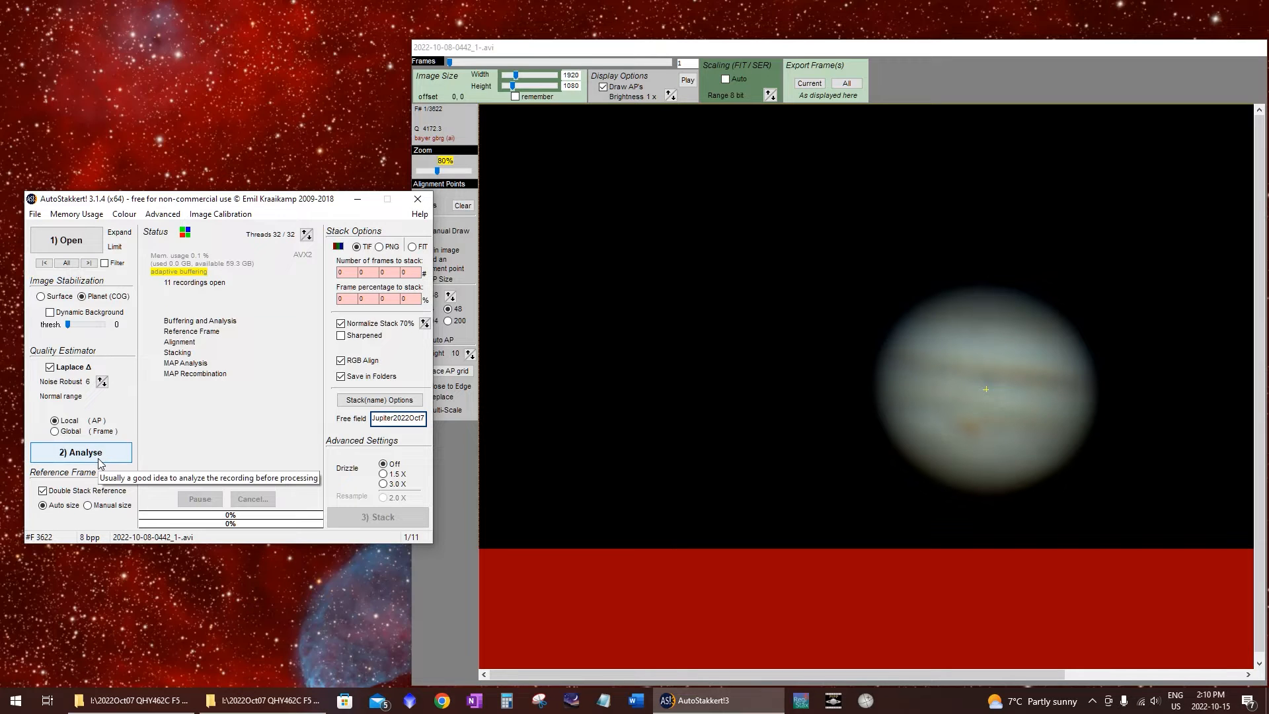
left_click(99, 462)
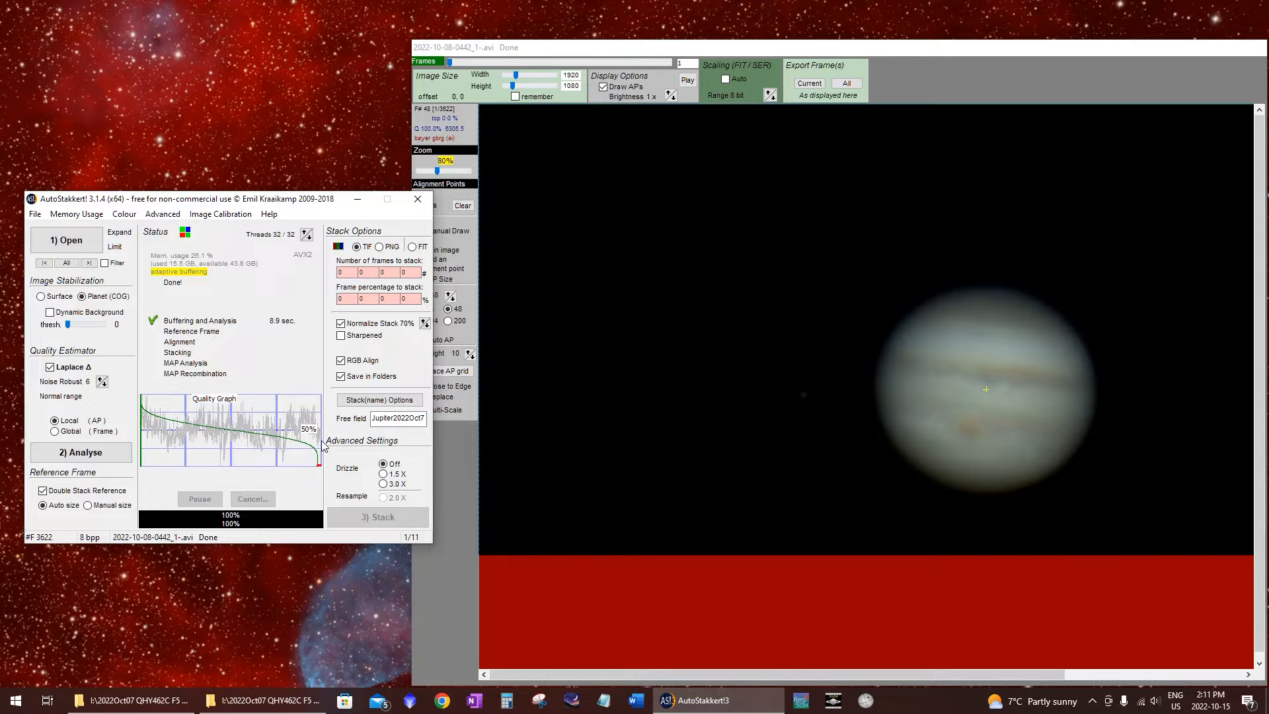
Scrub the analysed frames from the best to the worst and back to frame 1
left_click(463, 50)
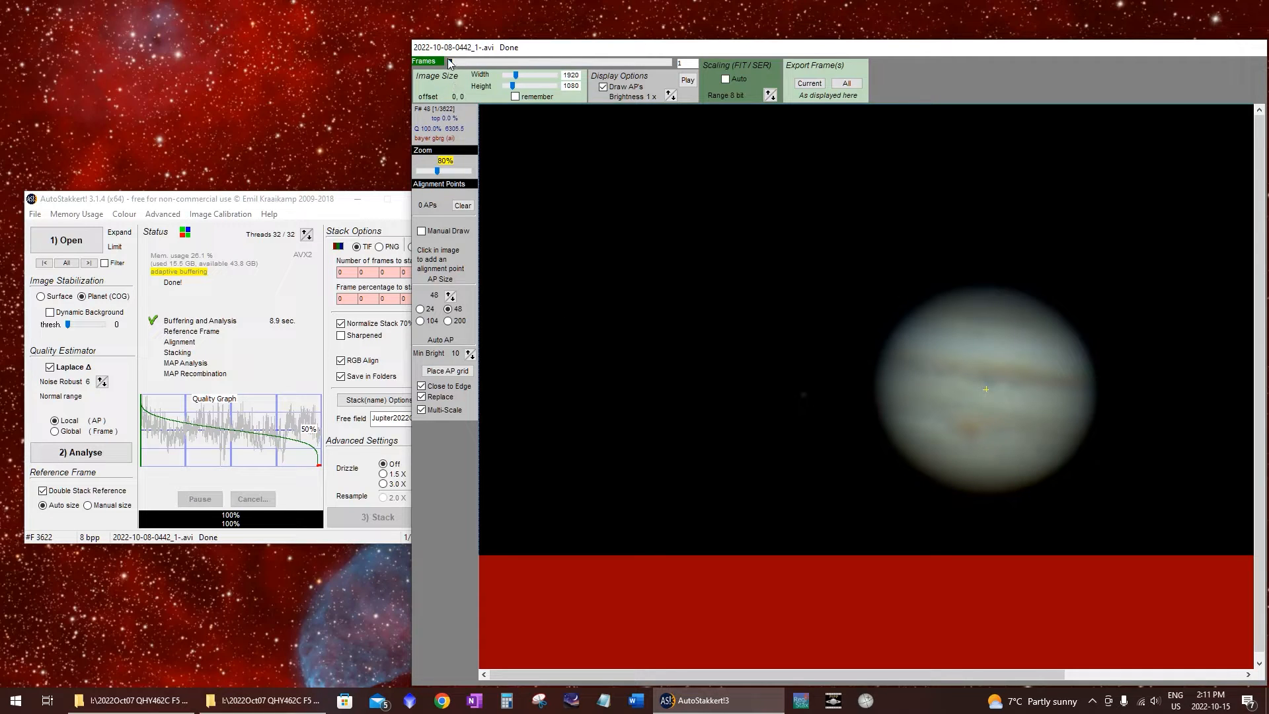
left_click_drag(449, 63, 671, 67)
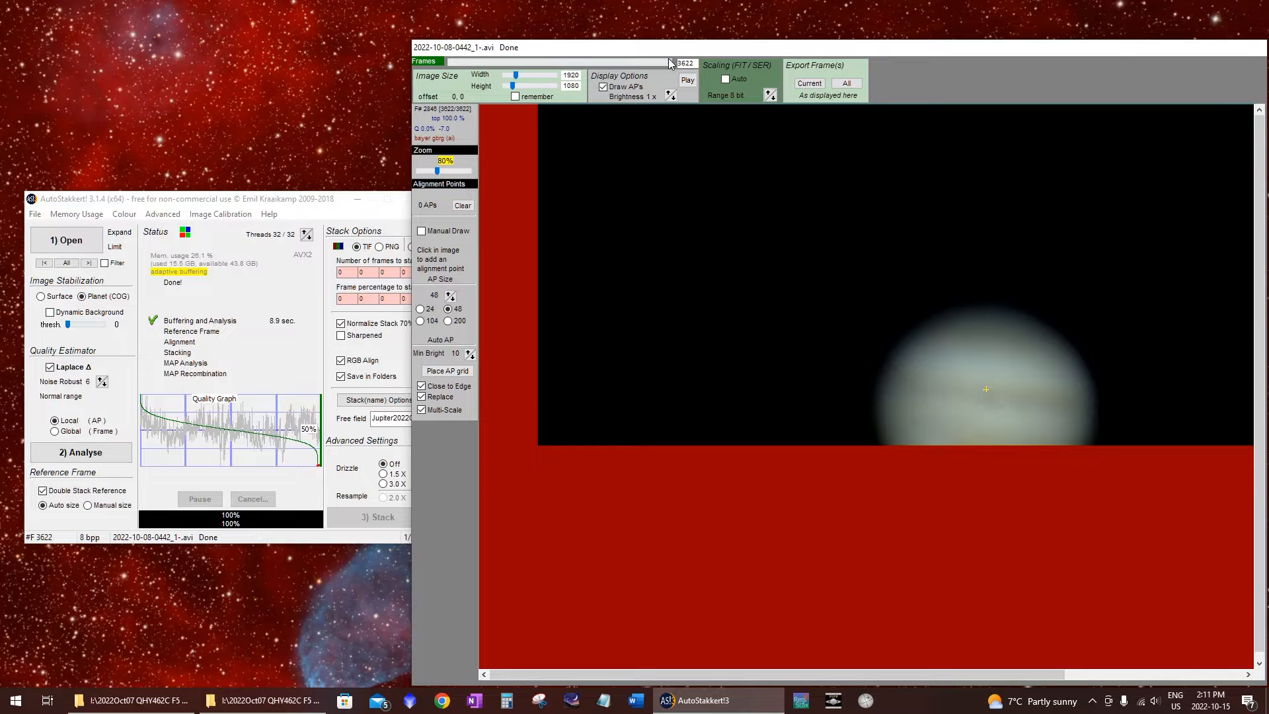
left_click_drag(671, 63, 418, 86)
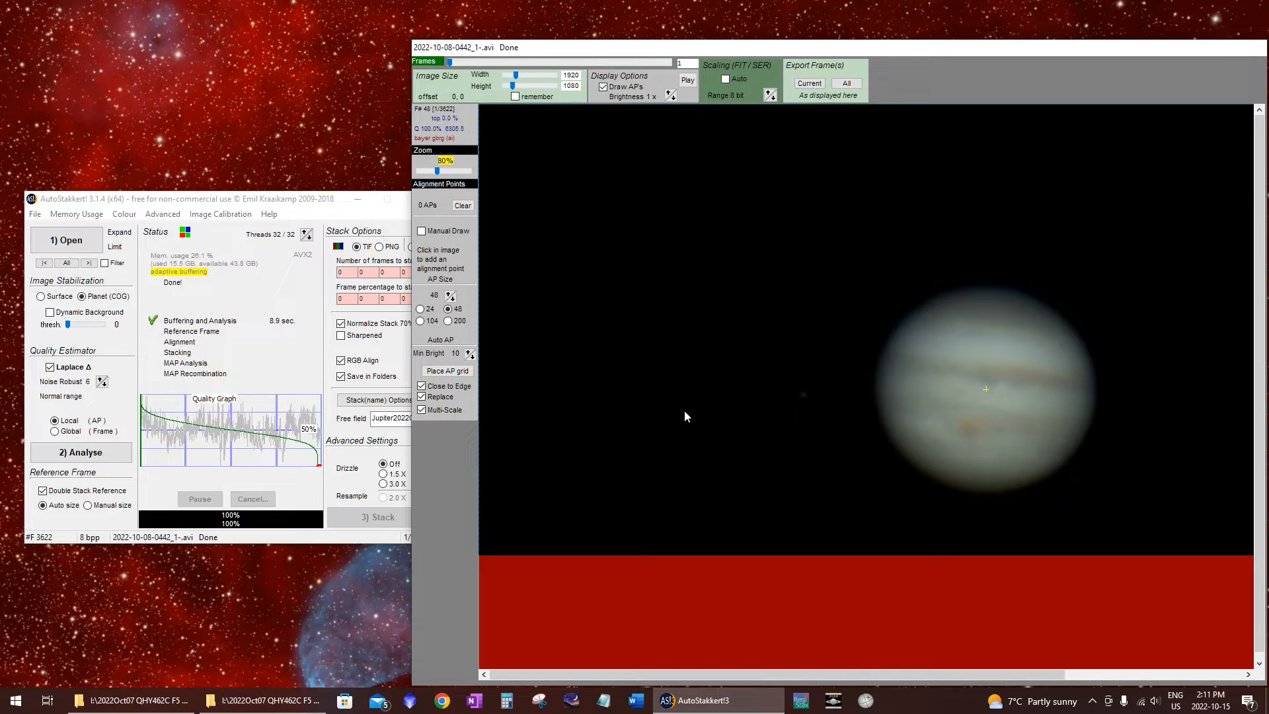
Set the first frame percentage to stack to 50 by picking the 50% quality point on the quality graph
left_click(299, 211)
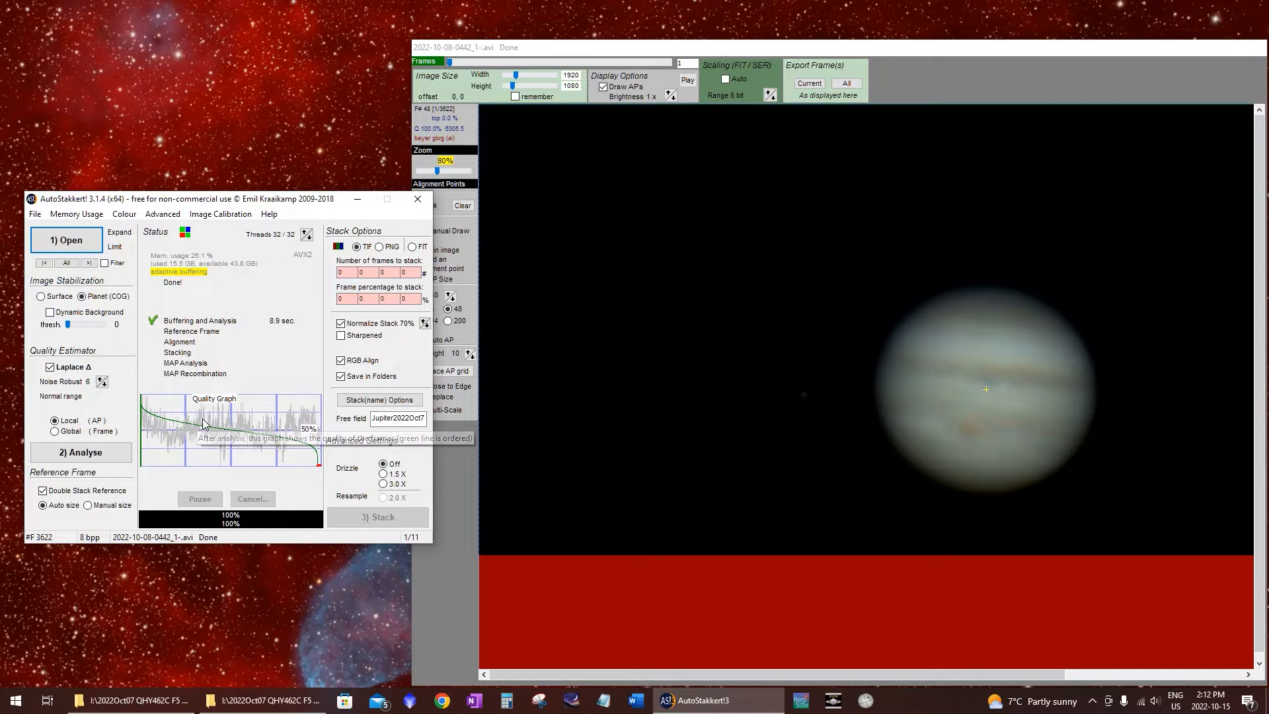
double_click(342, 299)
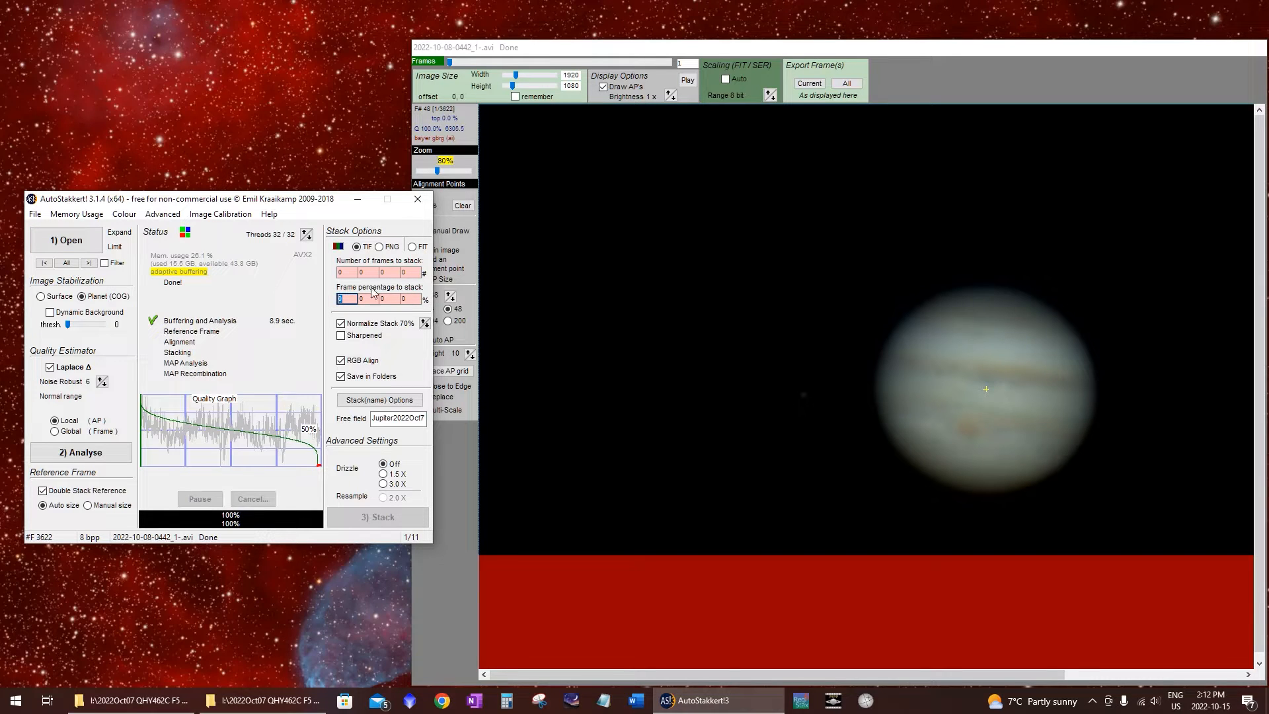
left_click(340, 301)
double_click(342, 300)
left_click(232, 435)
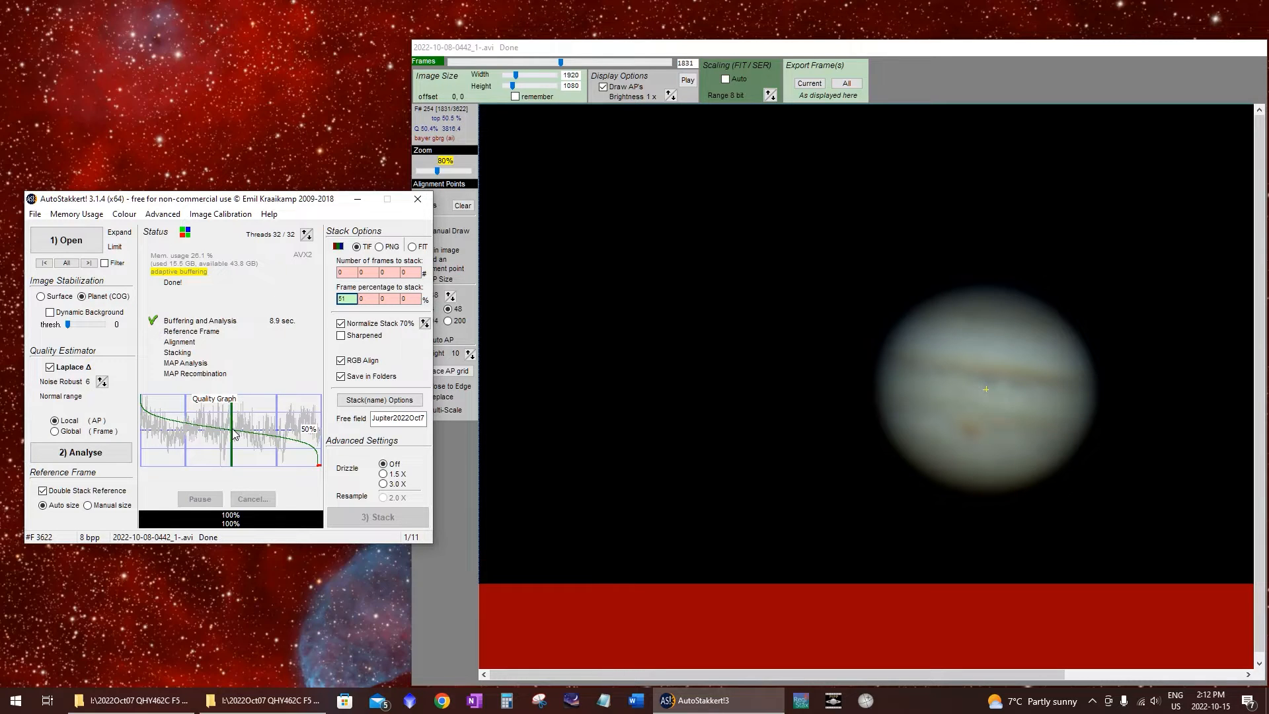
left_click(233, 435)
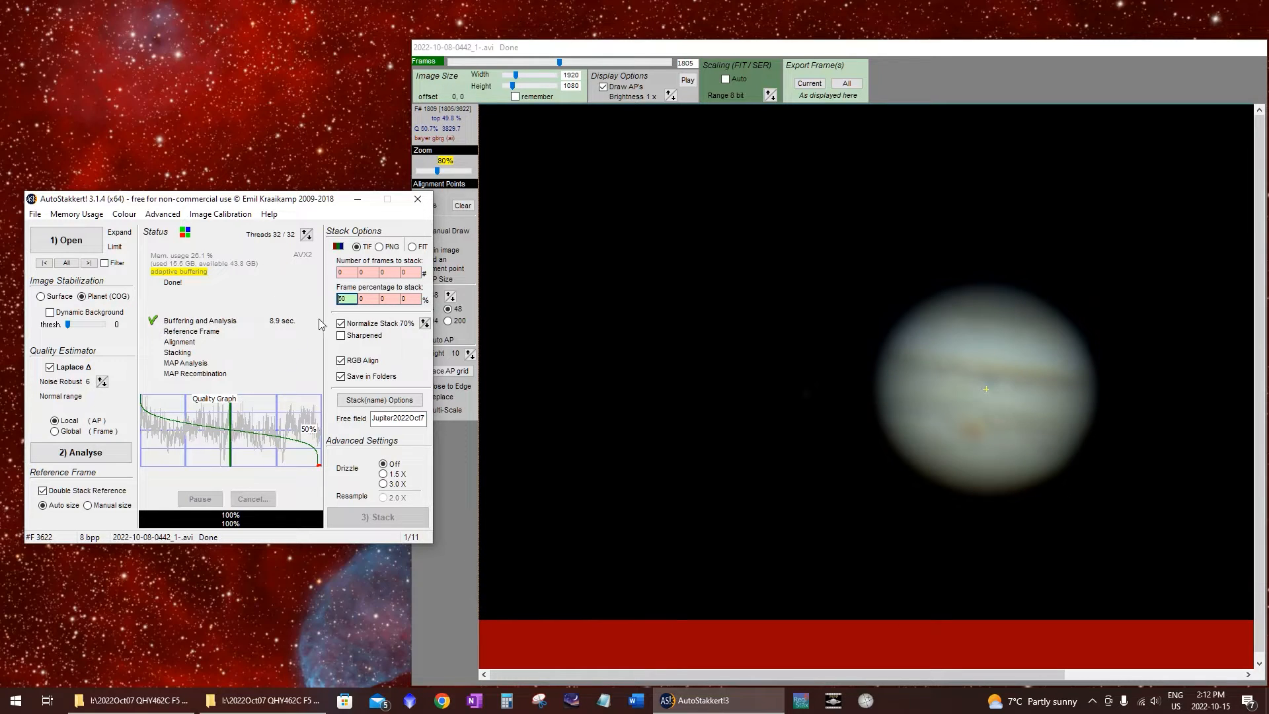
Enter 50 as the first frame percentage to stack and replace it with 16
double_click(343, 298)
type("50")
left_click(377, 298)
double_click(351, 298)
type("16")
left_click(369, 298)
left_click(341, 298)
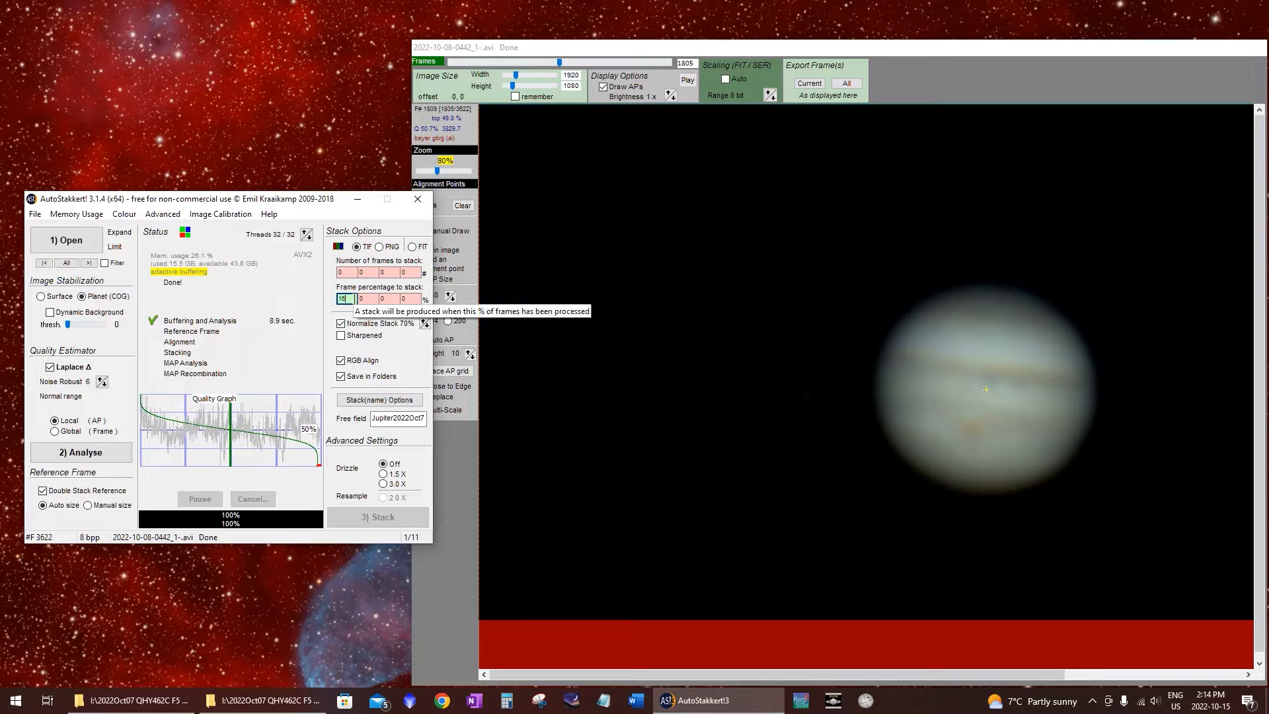
Set the first three frame percentages to stack to 5, 20 and 50
left_click_drag(355, 298, 332, 300)
type("5")
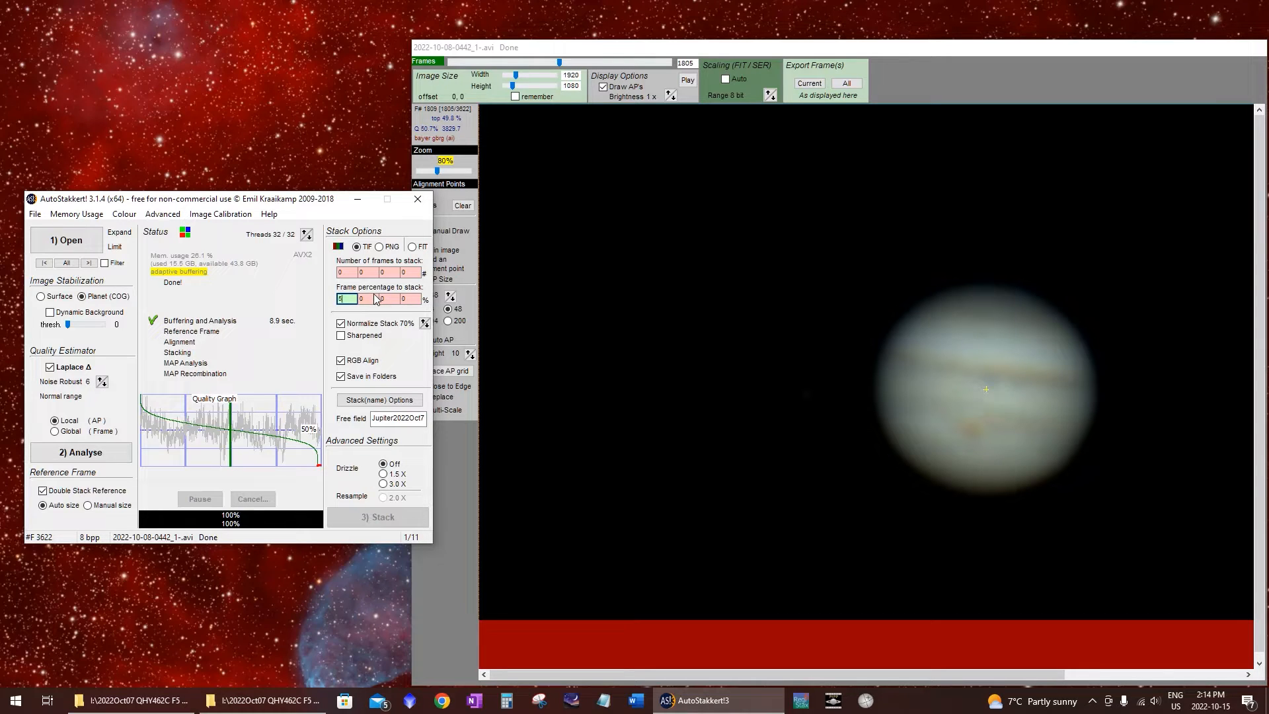
double_click(375, 299)
type("20")
key("Tab")
left_click(374, 299)
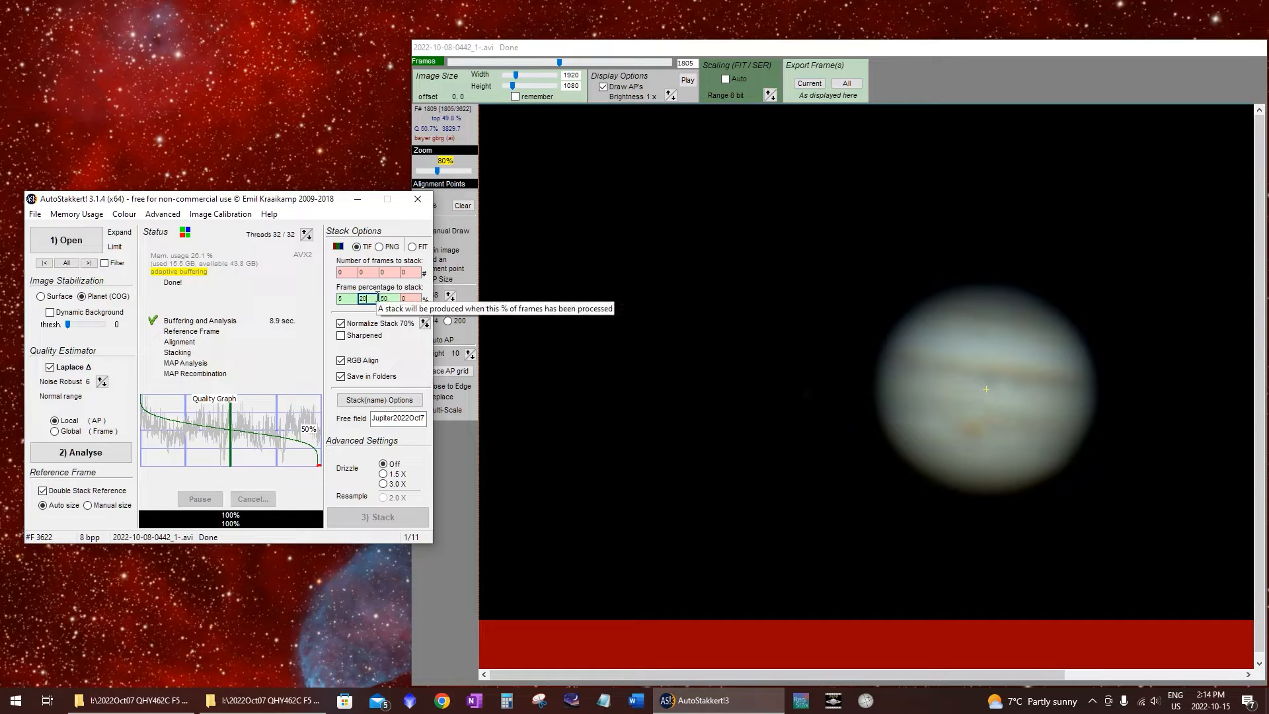
Set the first frame percentage to stack to 16 and reset the second and third to 0
left_click(351, 301)
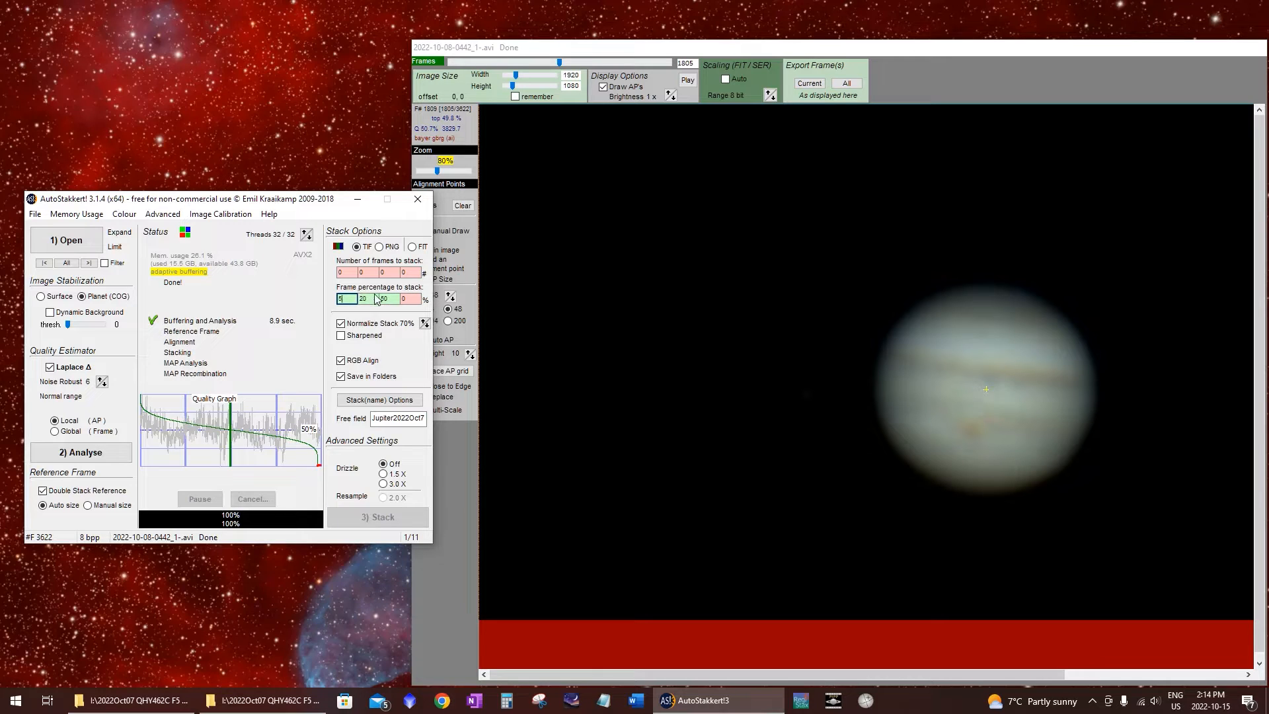
key("BackSpace")
type("16")
key("Tab")
type("0")
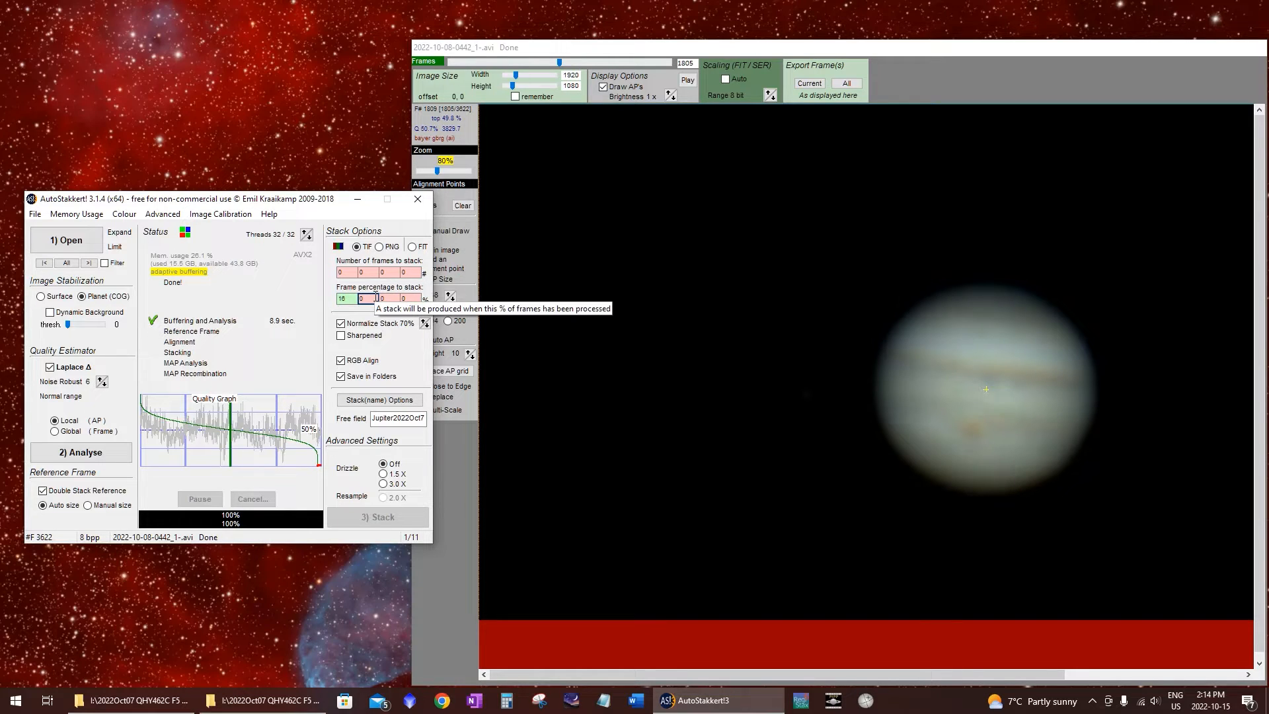
Reposition the image window slightly and return the recording to frame 1
left_click(645, 396)
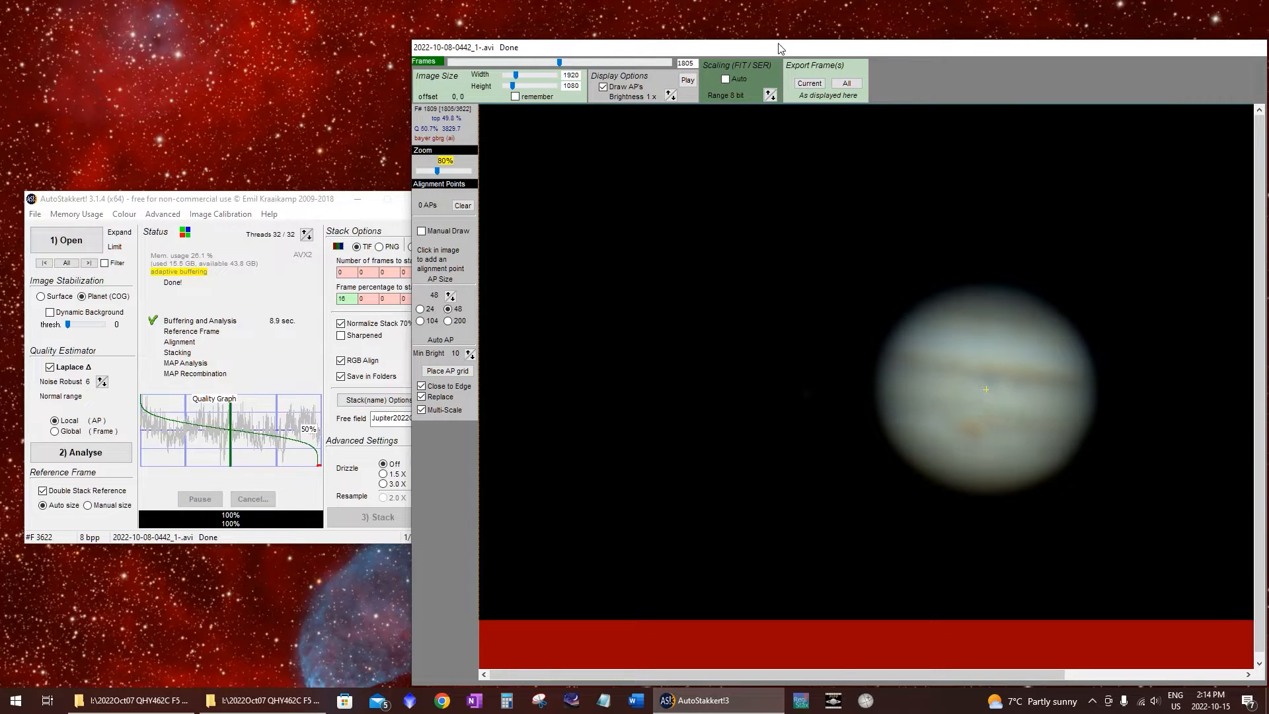
left_click_drag(779, 48, 763, 43)
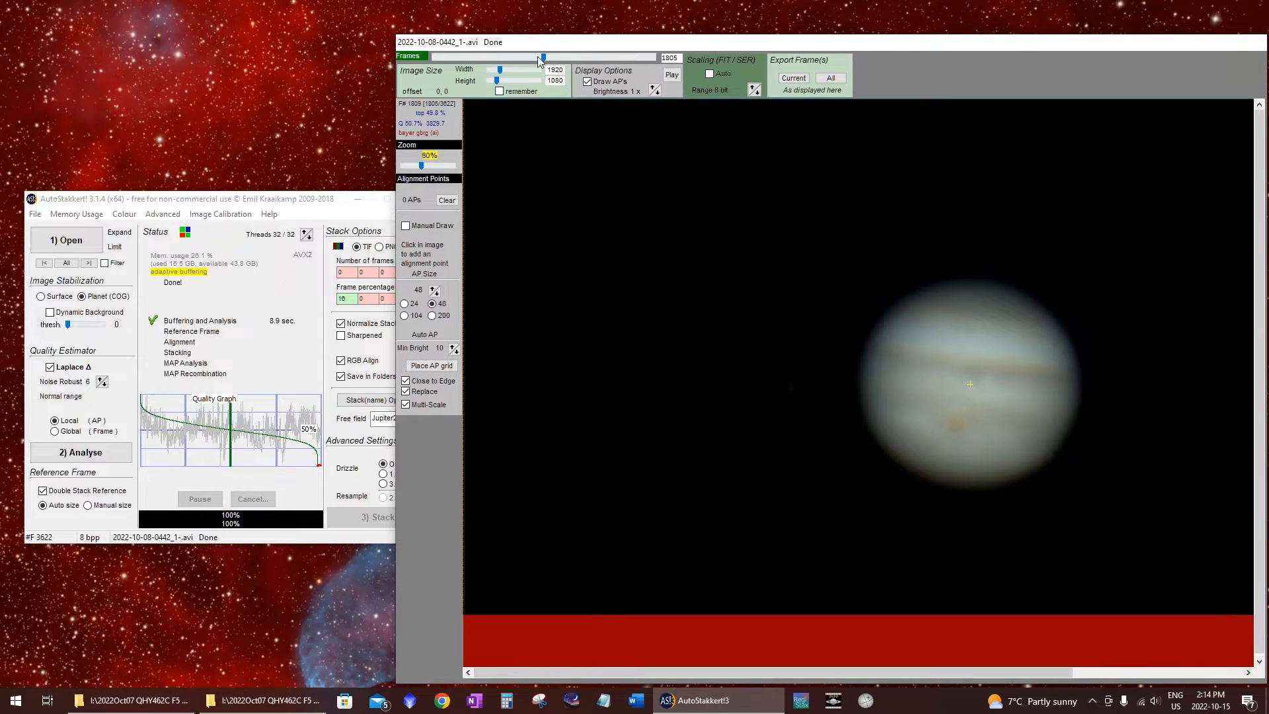
left_click_drag(541, 60, 391, 55)
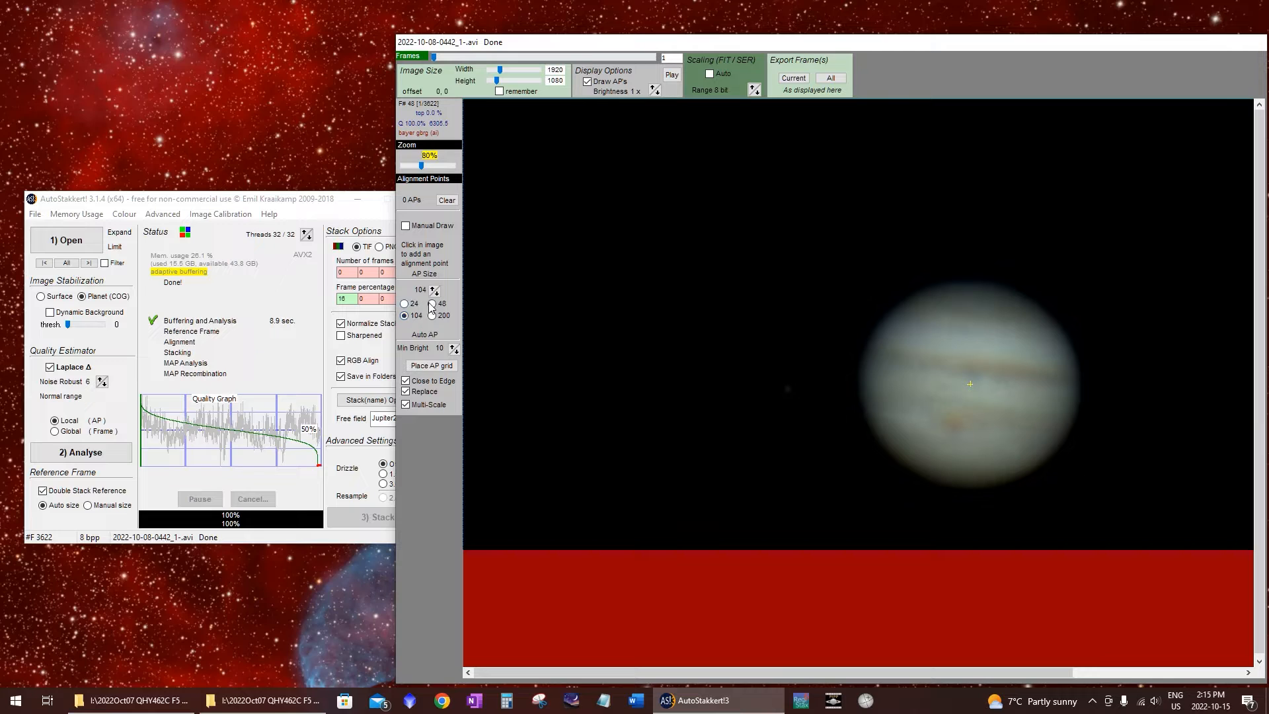
Place an automatic alignment point grid on Jupiter with AP size 104 and Close to Edge off
left_click(447, 382)
left_click(439, 367)
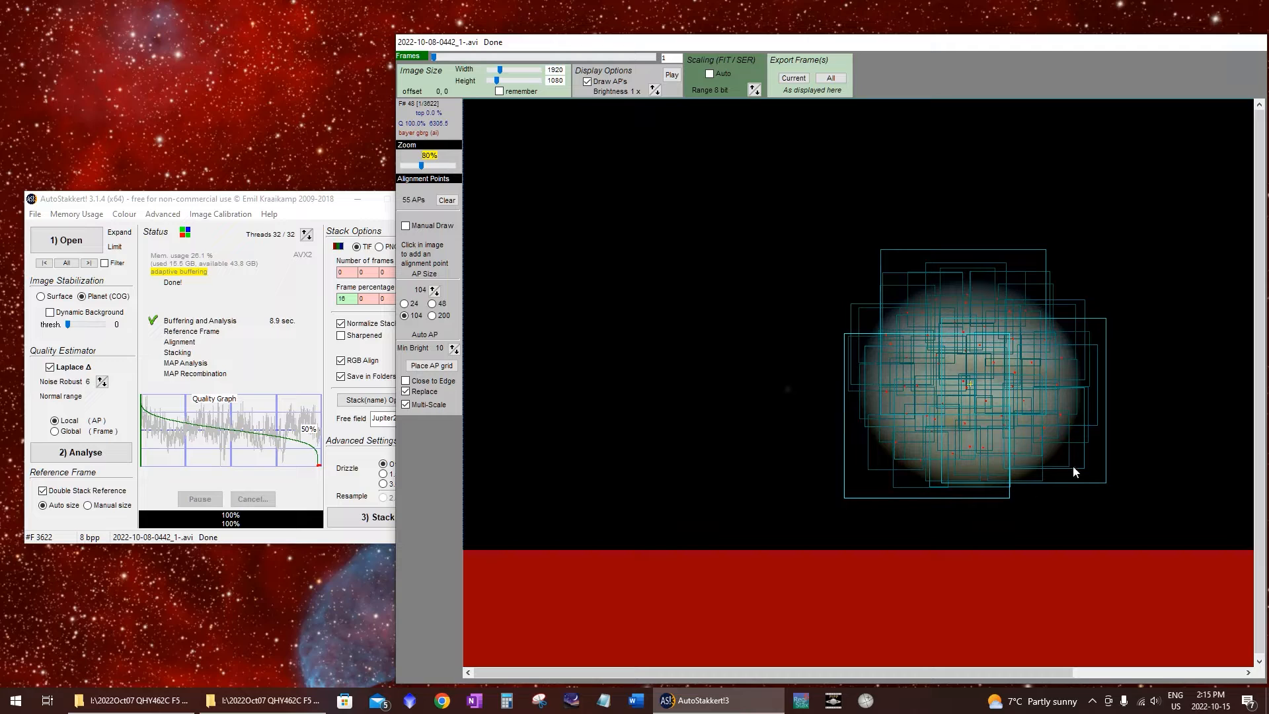
Clear the alignment point grid and manually place alignment points of AP size 24 across Jupiter's disc
left_click(447, 200)
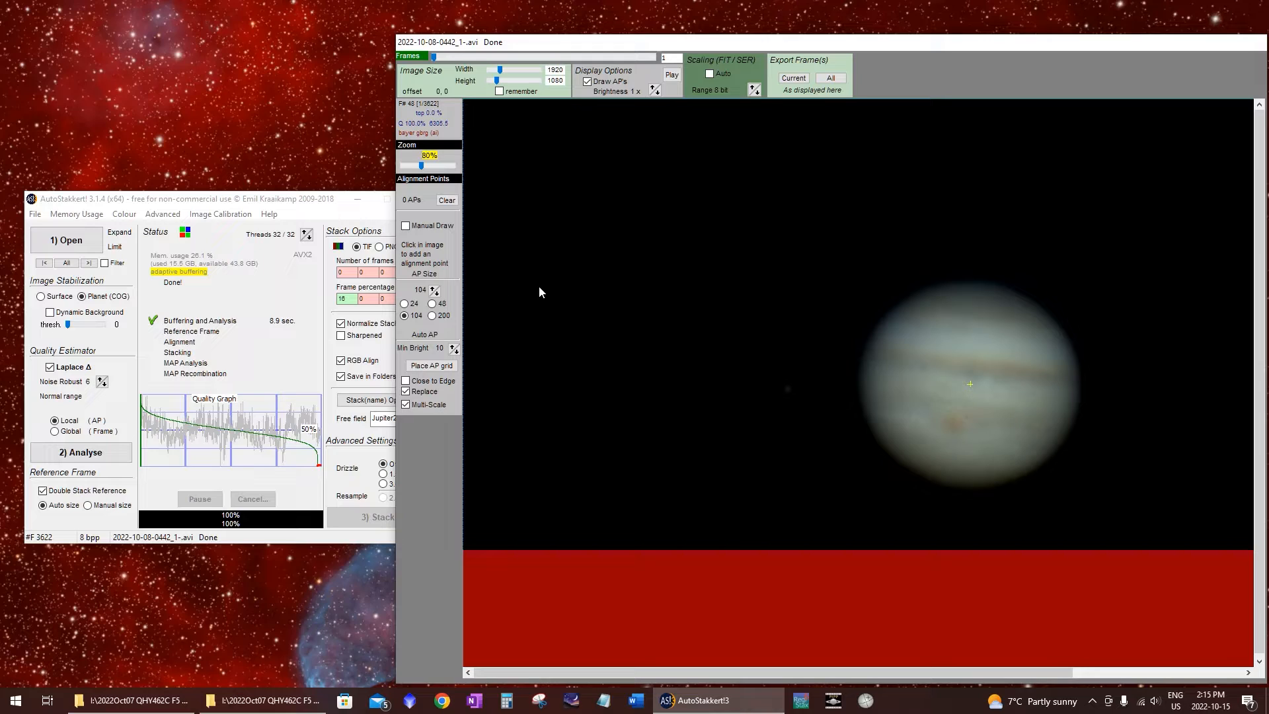
left_click(408, 305)
left_click(923, 339)
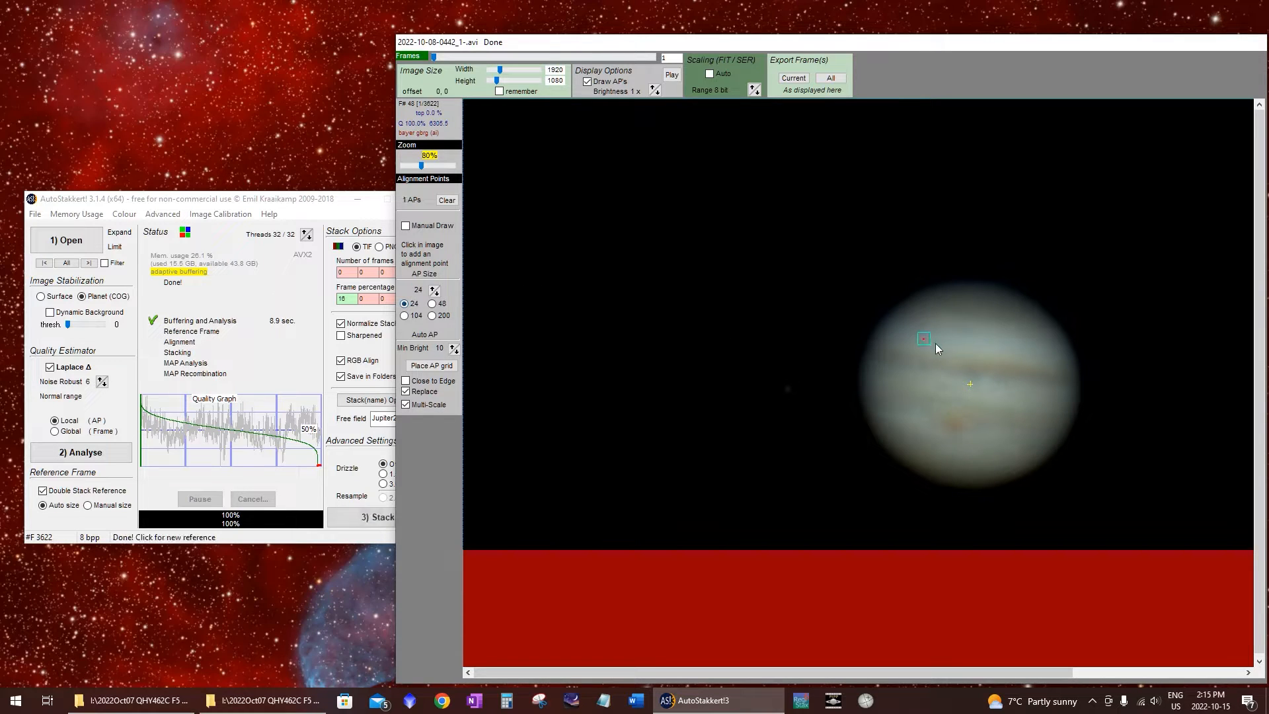
left_click(941, 342)
left_click(950, 374)
left_click(963, 375)
left_click(965, 389)
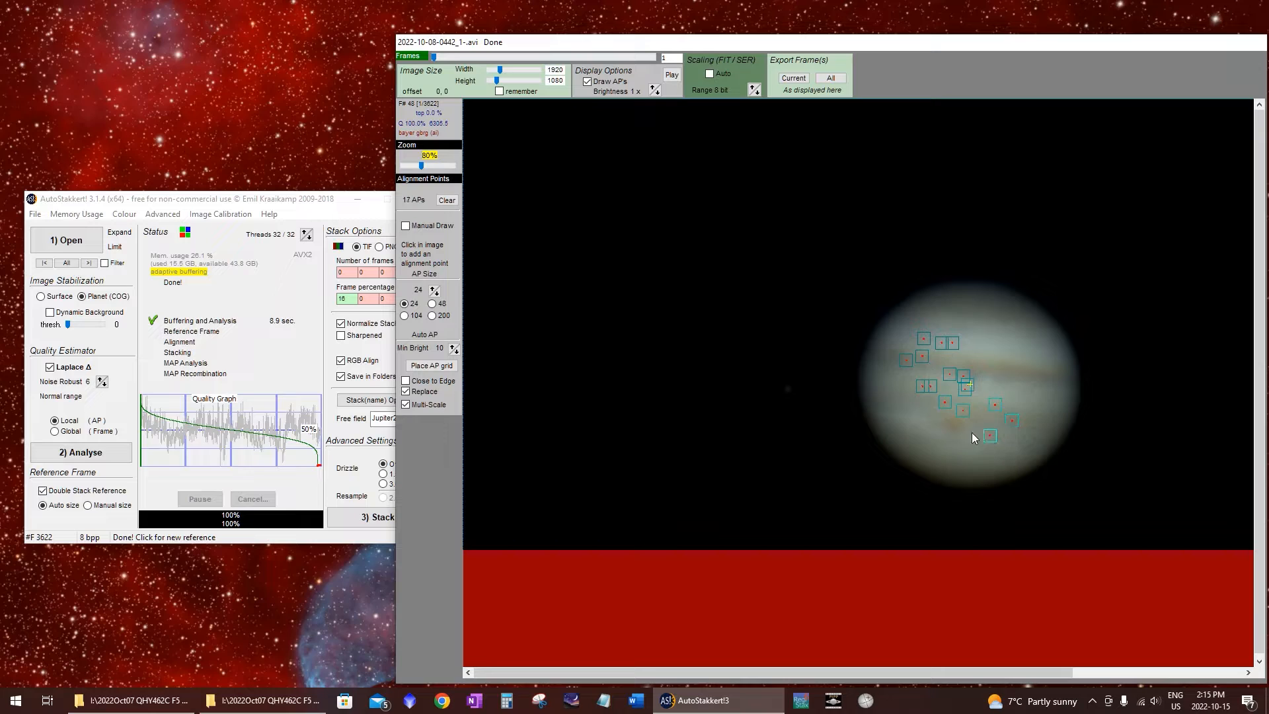
left_click(908, 420)
Clear the existing alignment points and place five large points of AP size 200 across Jupiter's disc
left_click(447, 201)
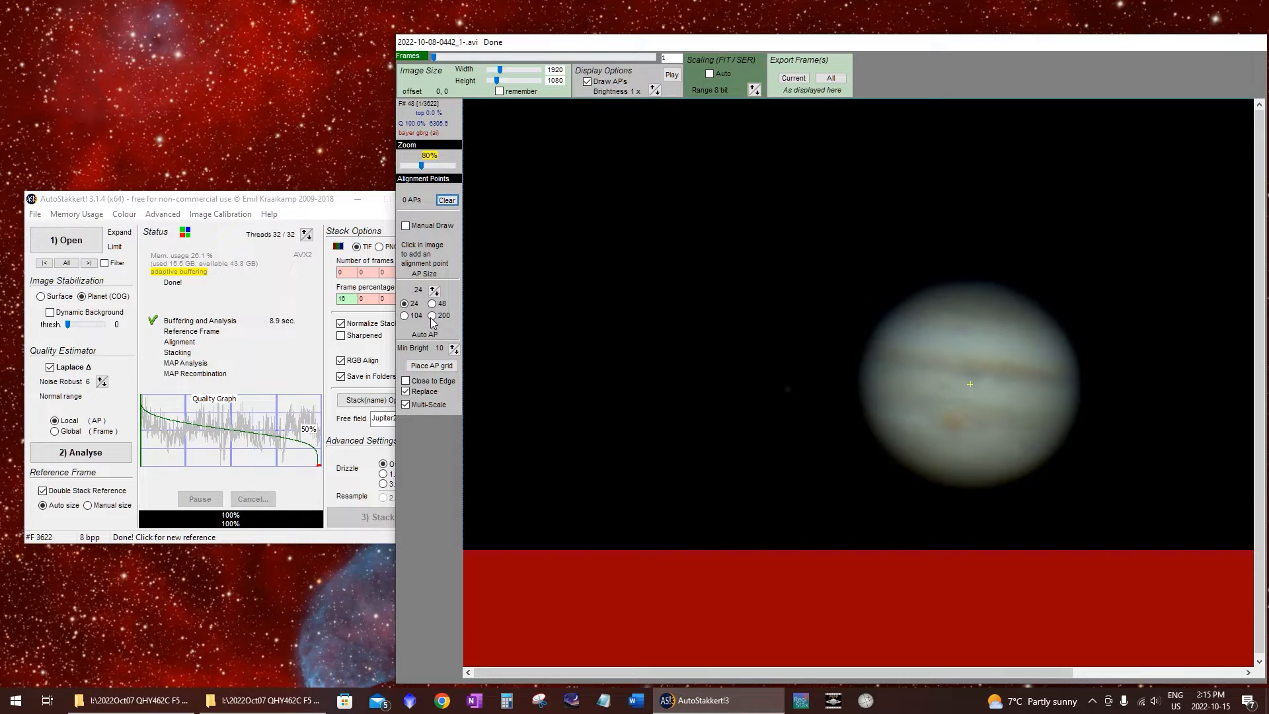
left_click(431, 316)
left_click(890, 352)
left_click(971, 360)
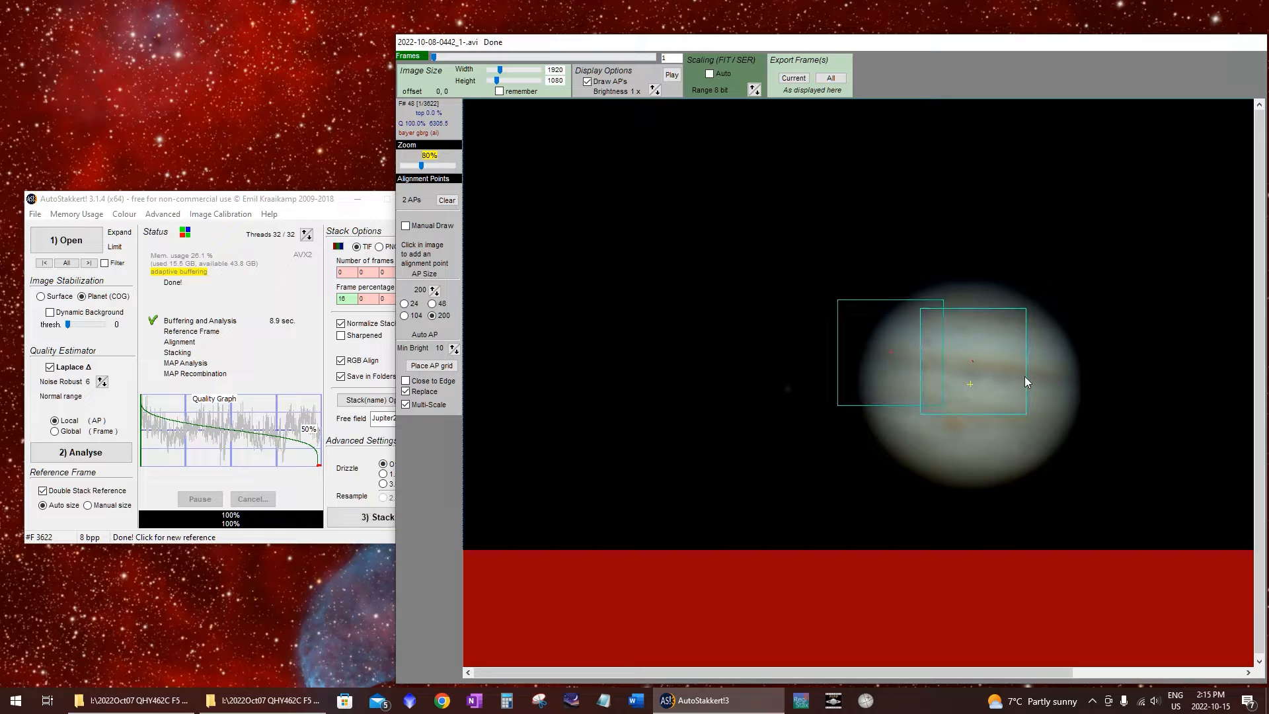
left_click(1024, 376)
left_click(986, 456)
left_click(869, 431)
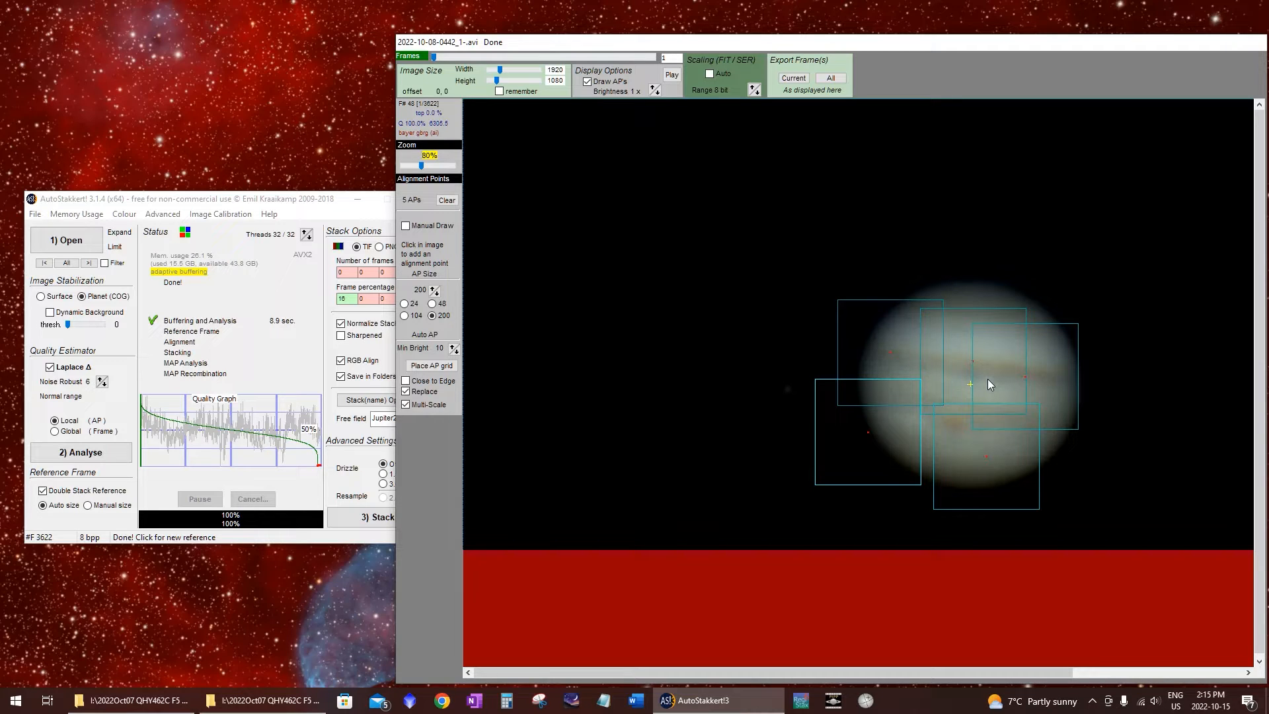
Clear the alignment points and place five points of AP size 104 along Jupiter's upper dark belt
left_click(447, 200)
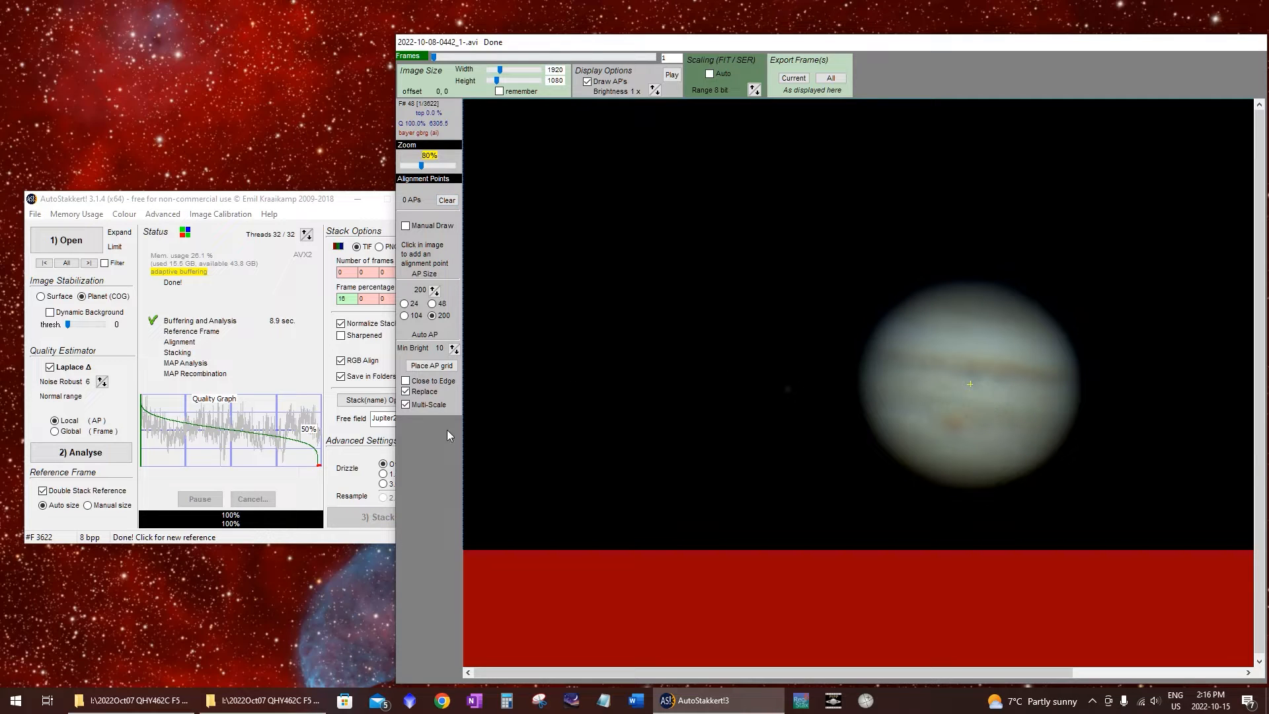
left_click(411, 316)
left_click(897, 357)
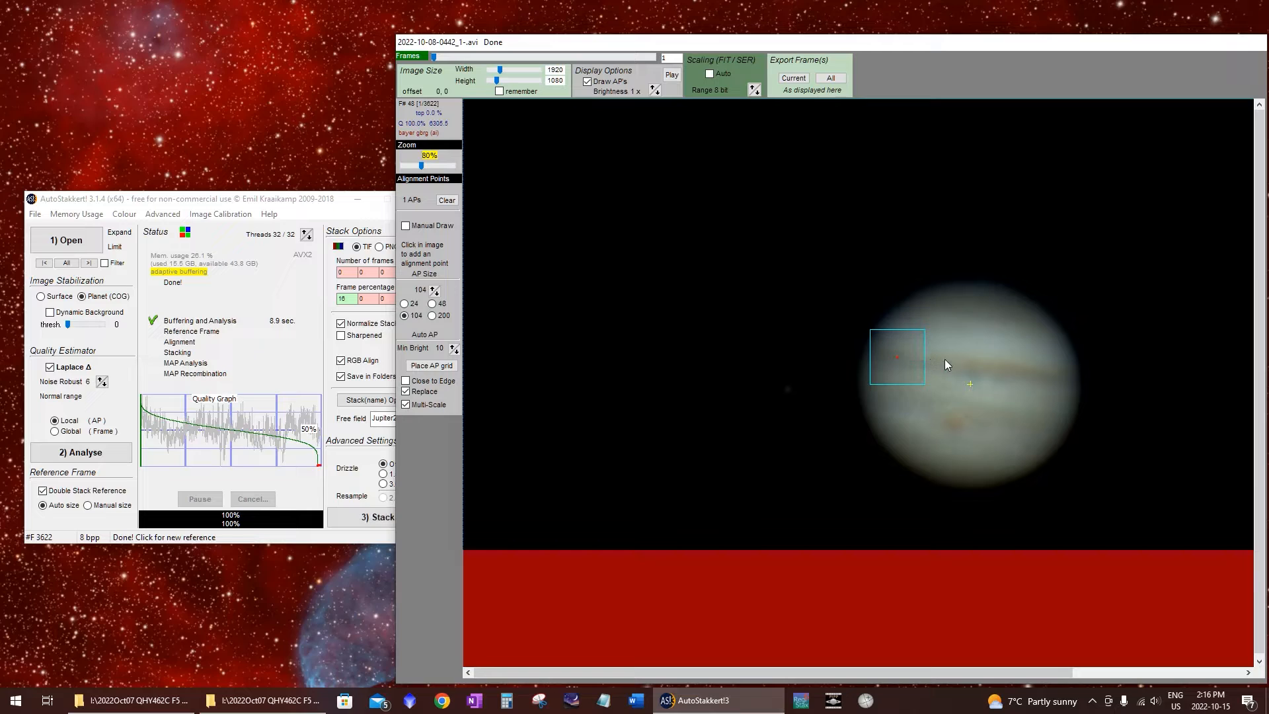
left_click(947, 363)
left_click(994, 371)
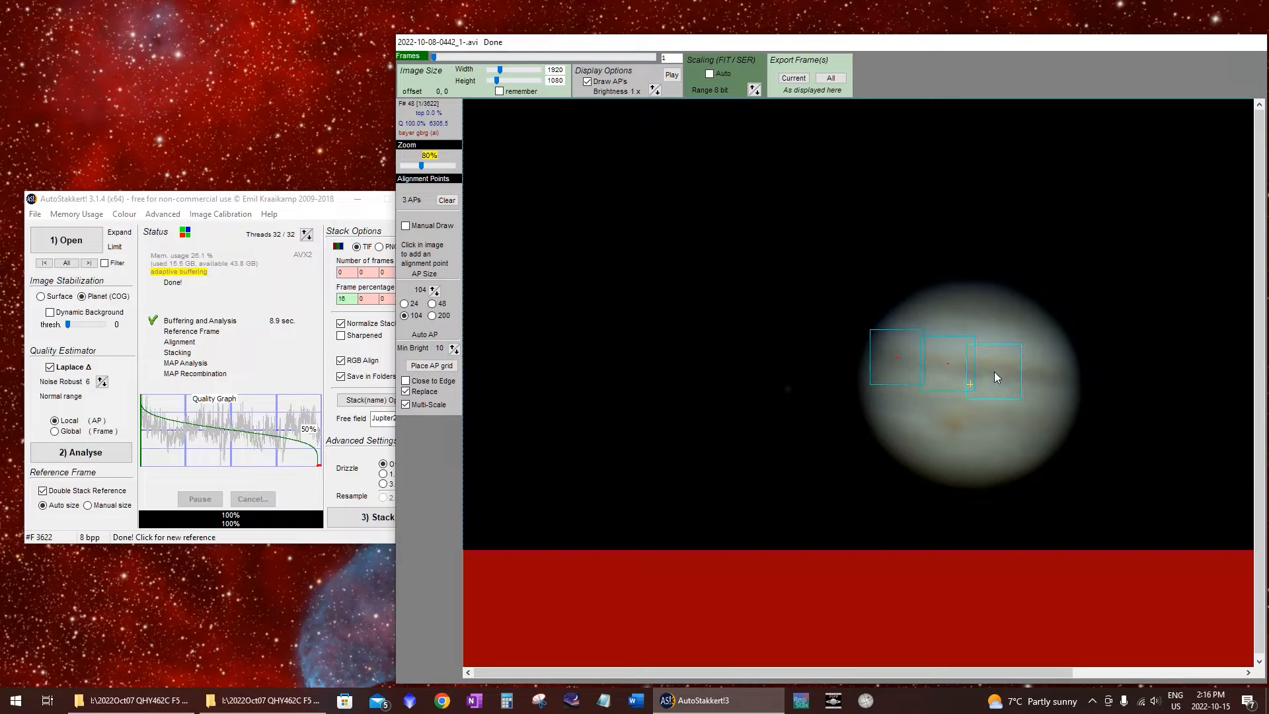
left_click(1036, 371)
left_click(1055, 383)
Add alignment points of AP size 104 along Jupiter's lower belt, including overlapping ones on the Great Red Spot
left_click(878, 406)
left_click(920, 416)
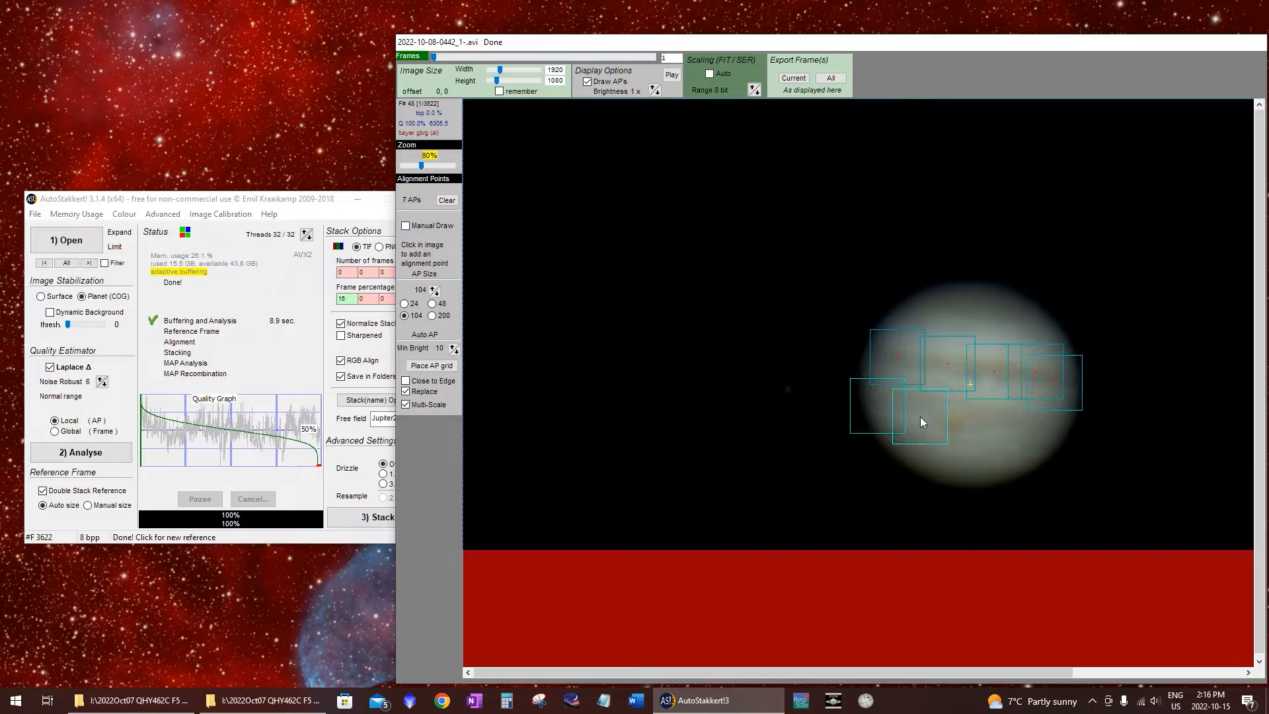
left_click(958, 422)
left_click(954, 415)
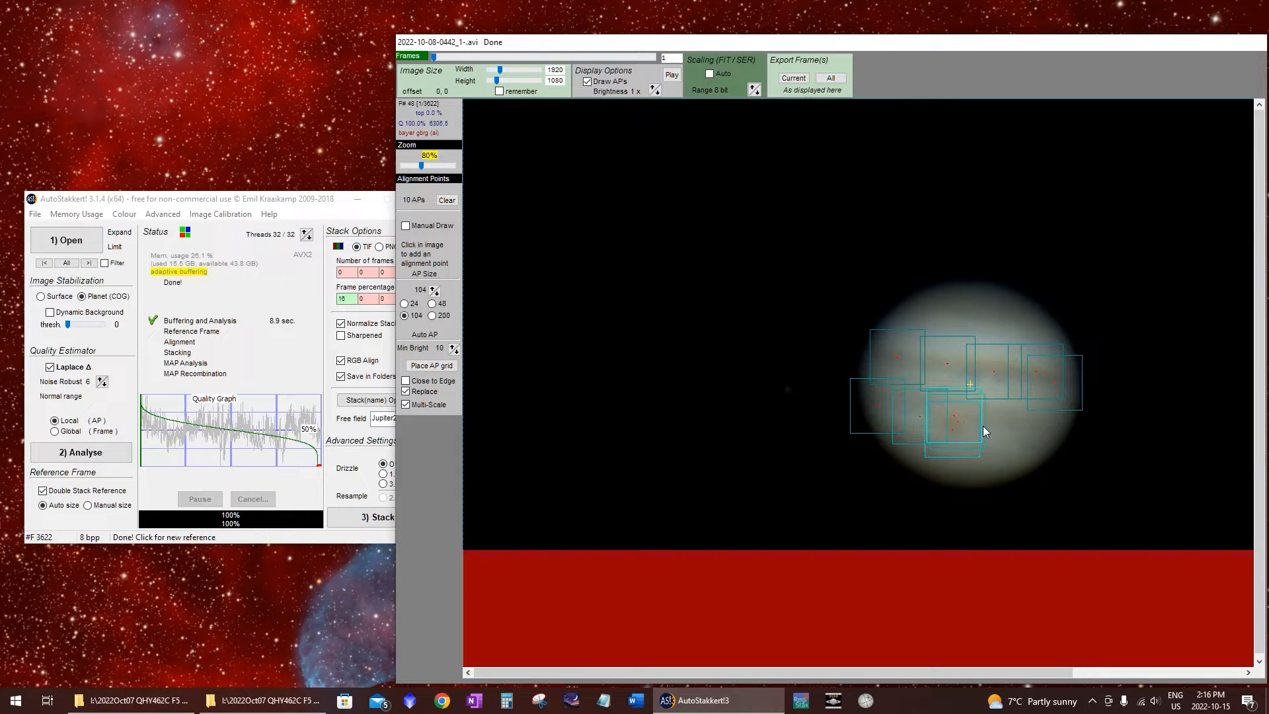
left_click(1000, 427)
left_click(1054, 426)
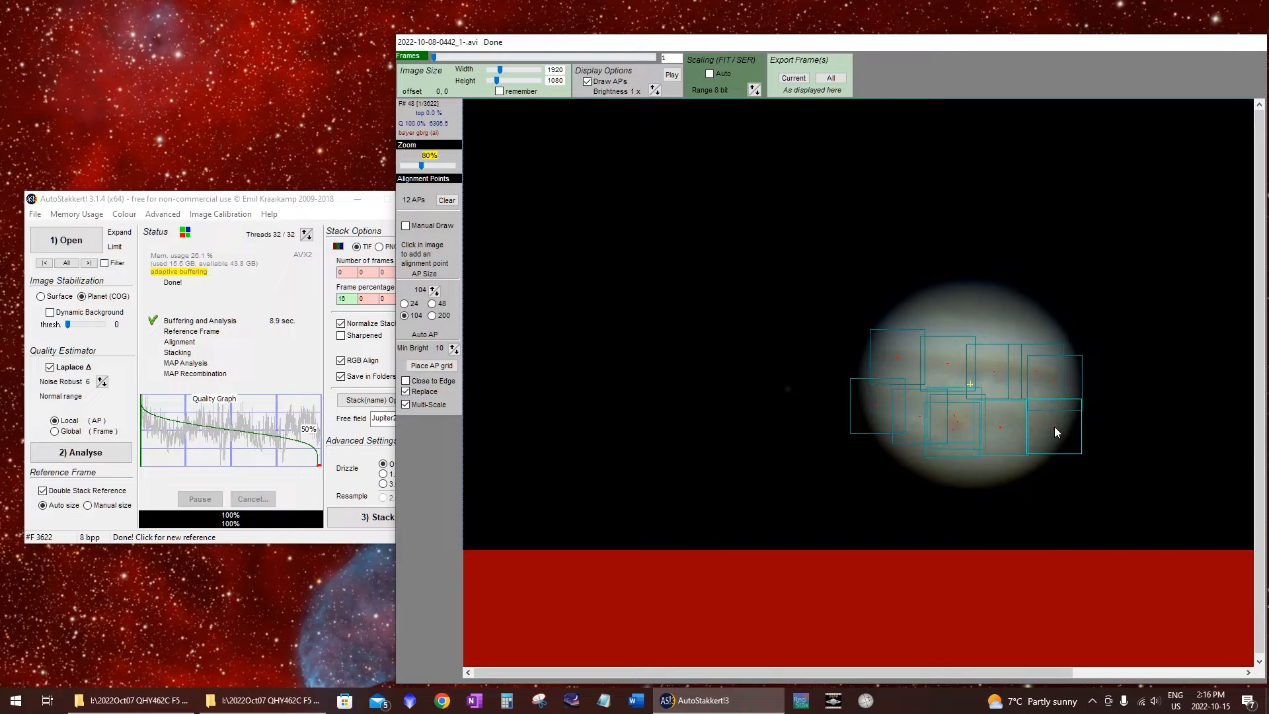
Add more alignment points of AP size 104 around the edge of Jupiter's disc to complete the coverage
left_click(948, 462)
left_click(995, 464)
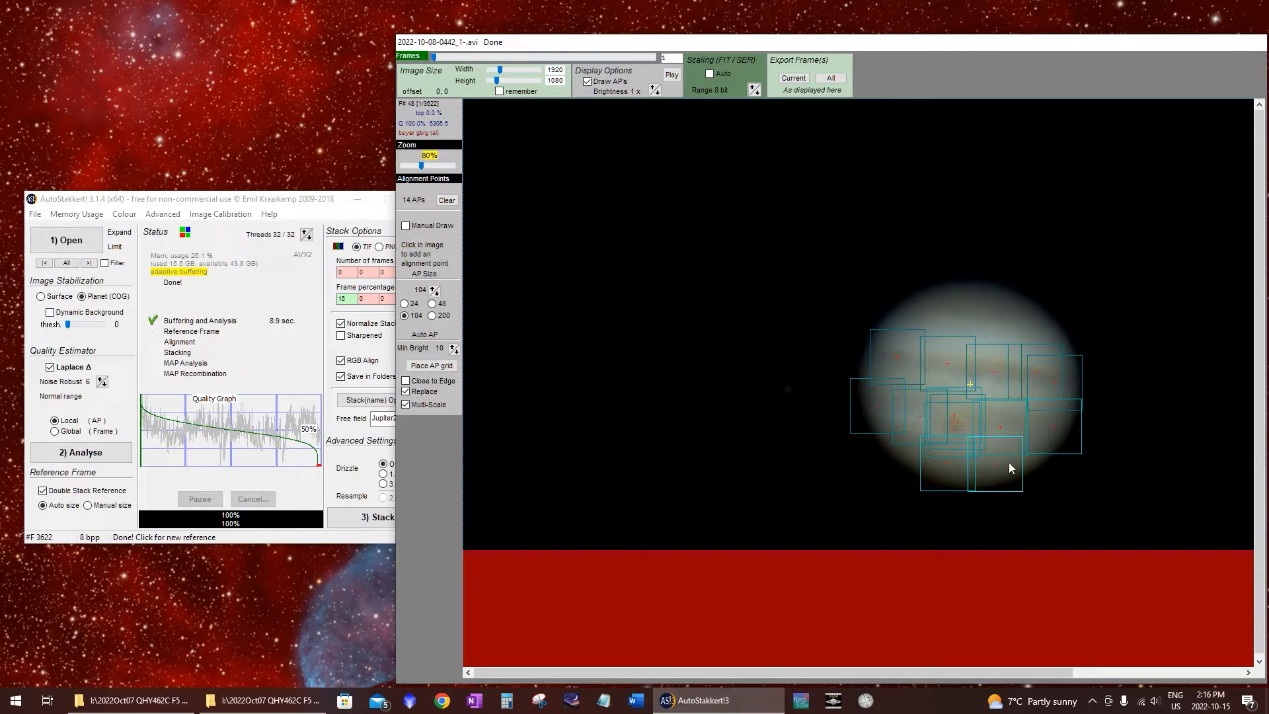
left_click(1049, 349)
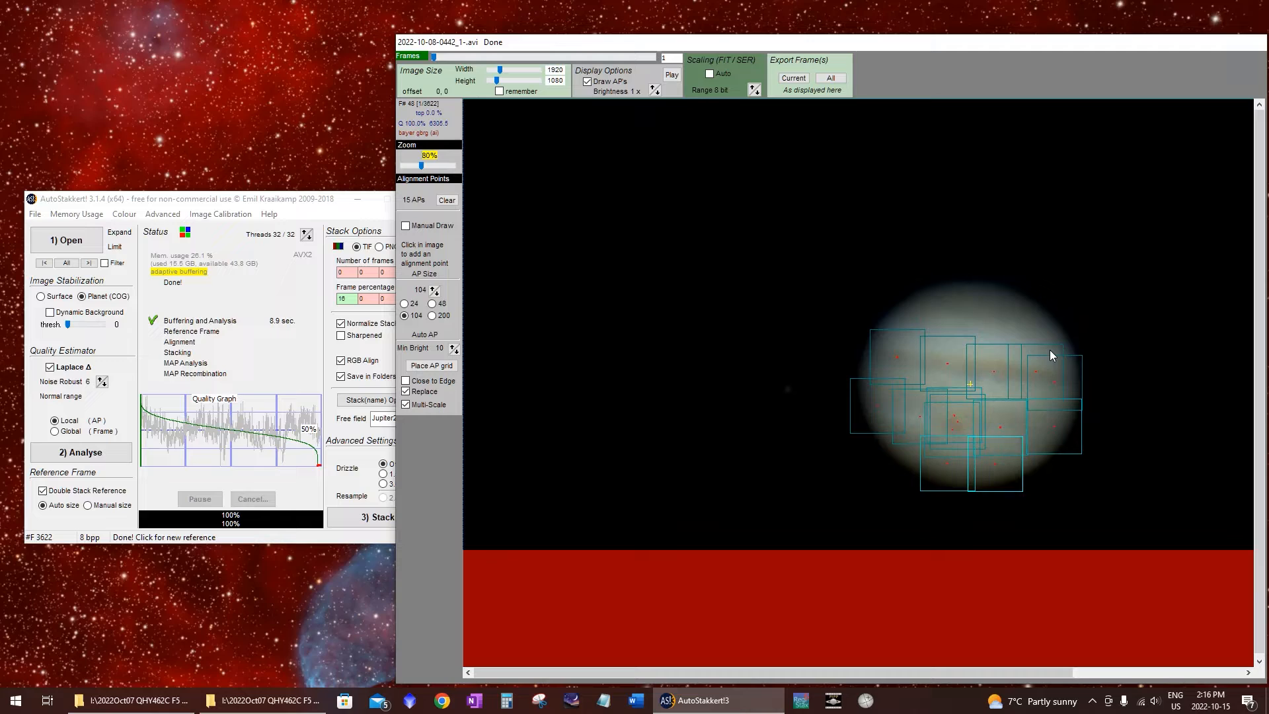
left_click(1009, 324)
left_click(969, 316)
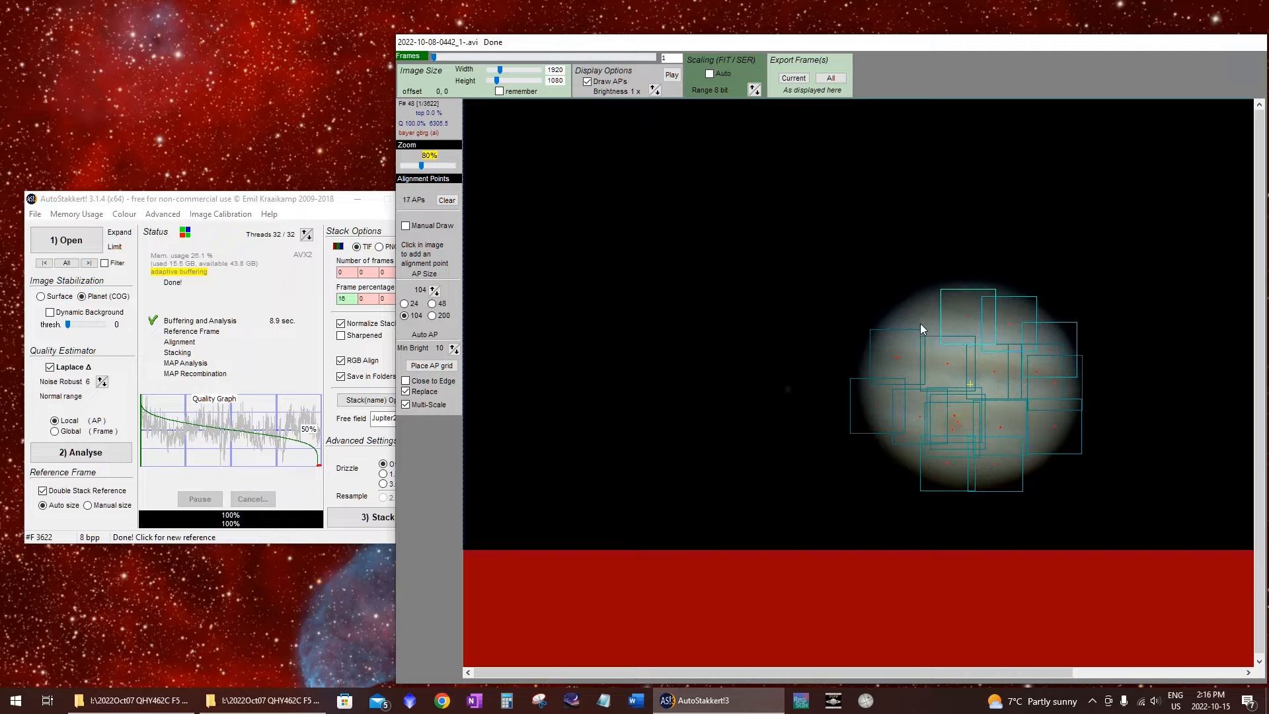
left_click(924, 311)
left_click(887, 343)
left_click(878, 391)
left_click(913, 435)
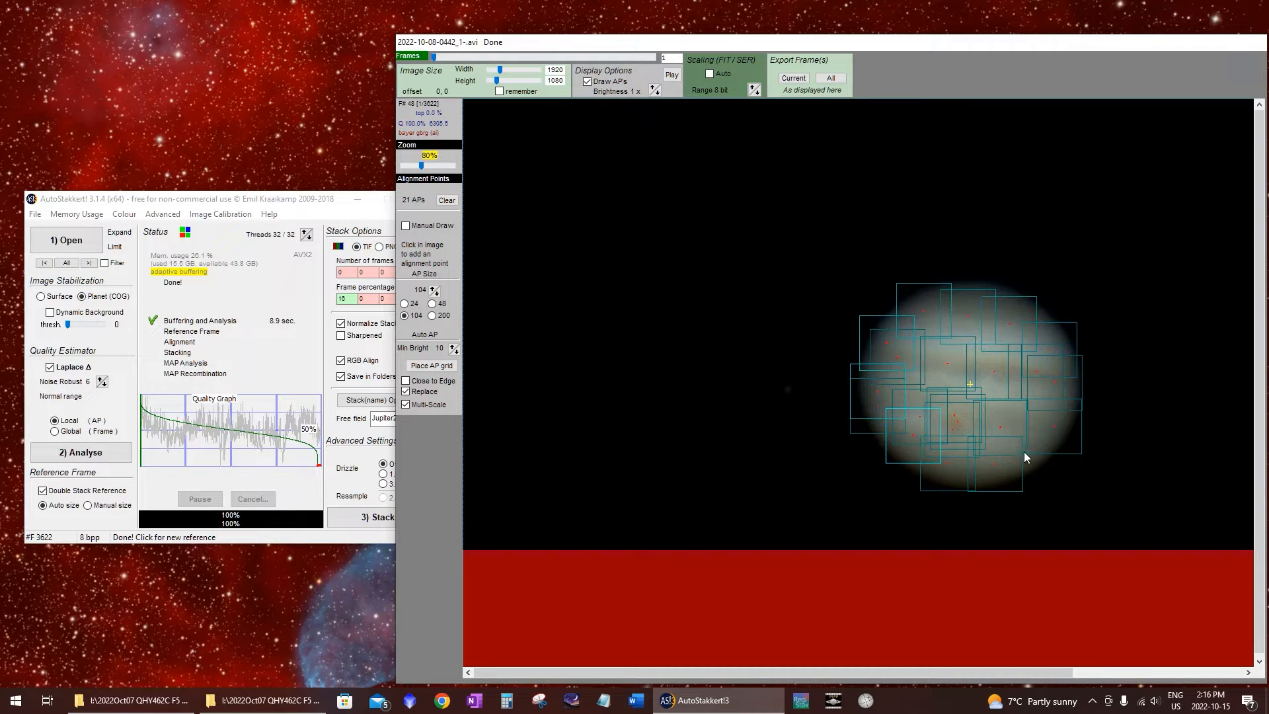
left_click(1052, 329)
left_click(1016, 315)
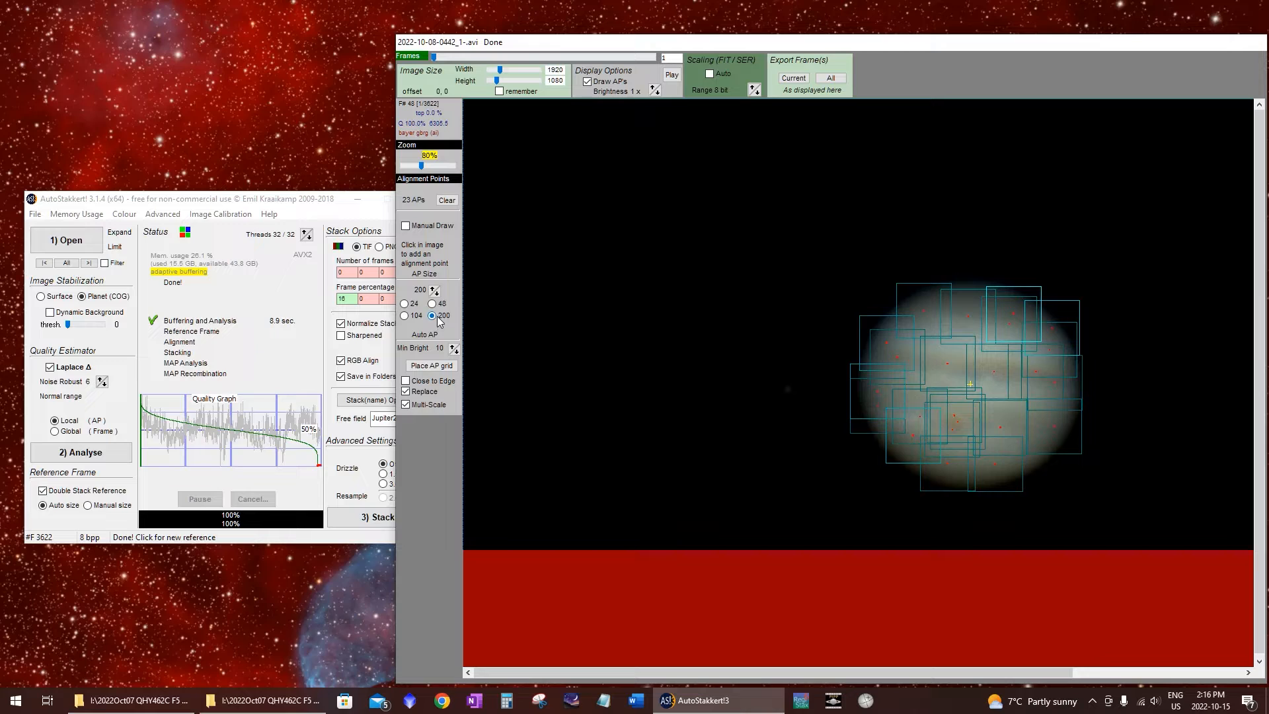
Overlay seven larger alignment points of AP size 200 around Jupiter's disc
left_click(908, 351)
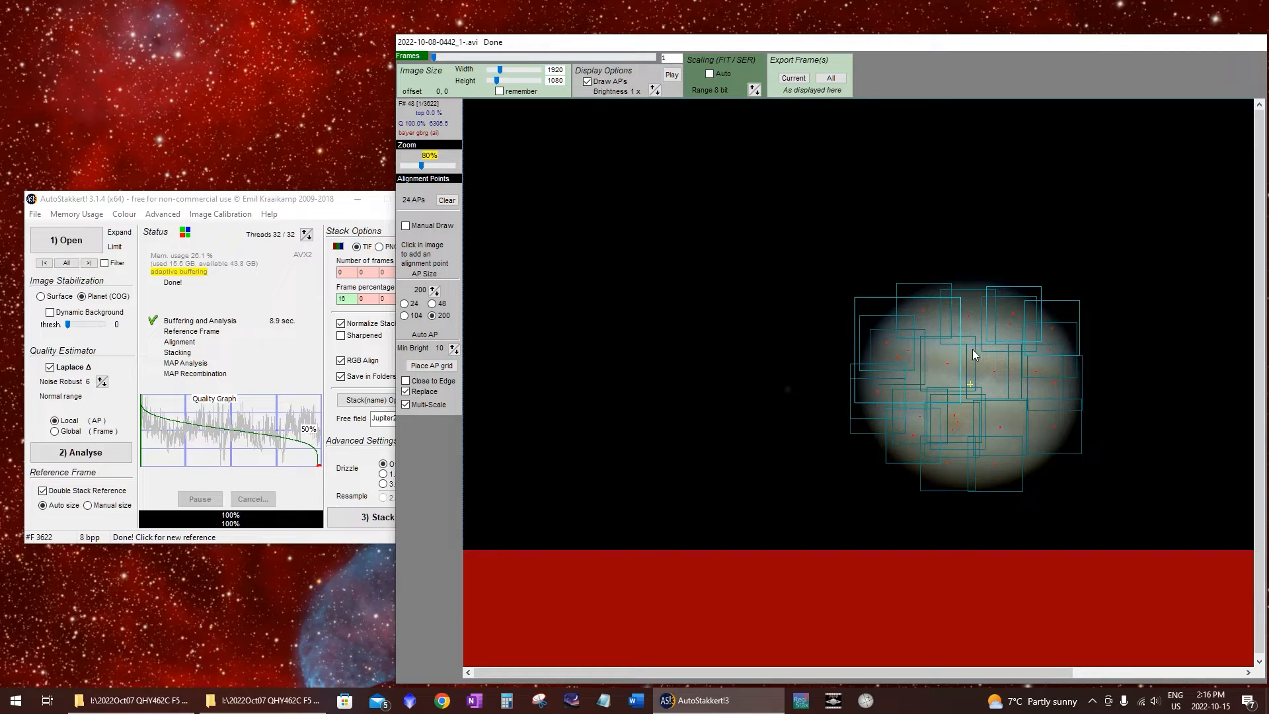
left_click(969, 327)
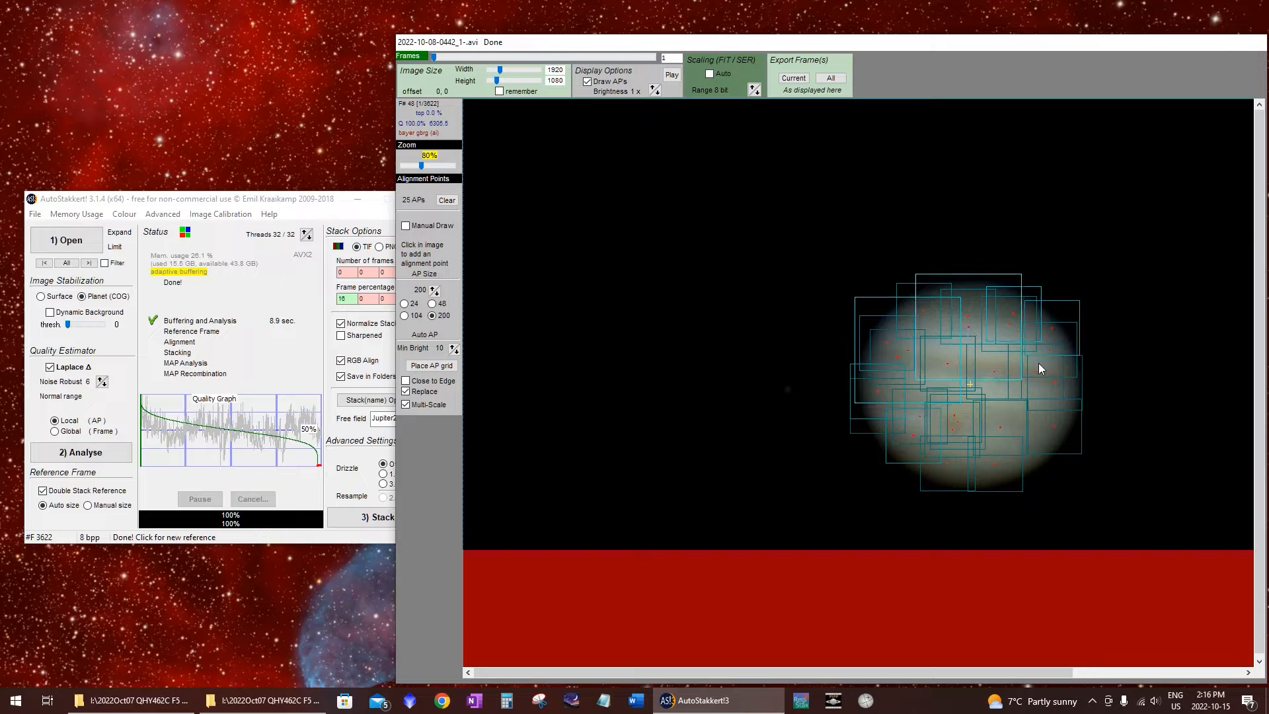
left_click(1041, 360)
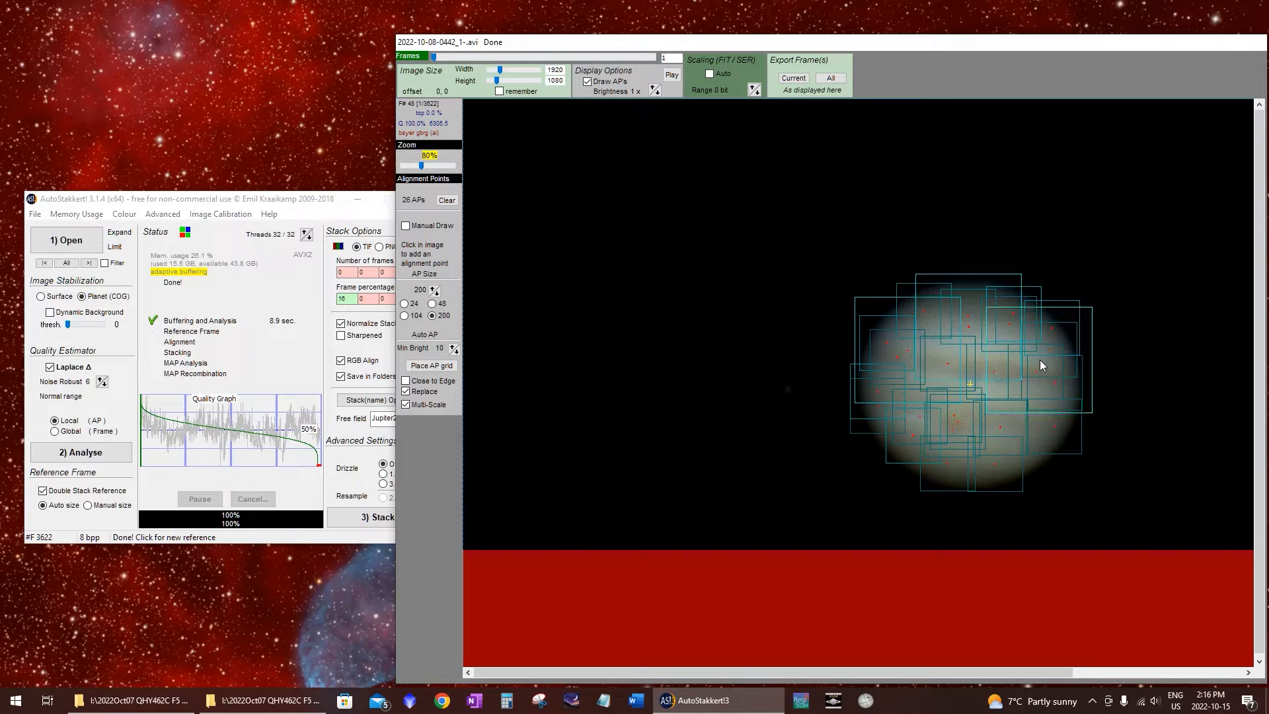
left_click(1019, 424)
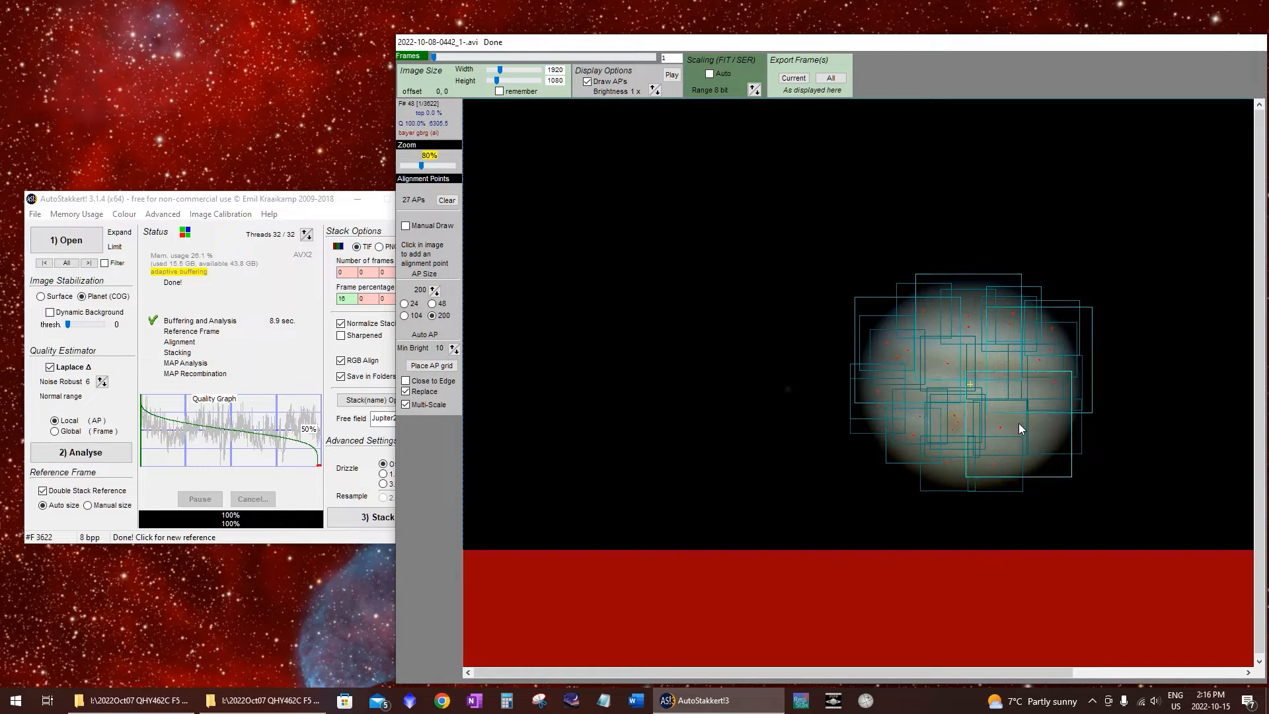
left_click(1002, 447)
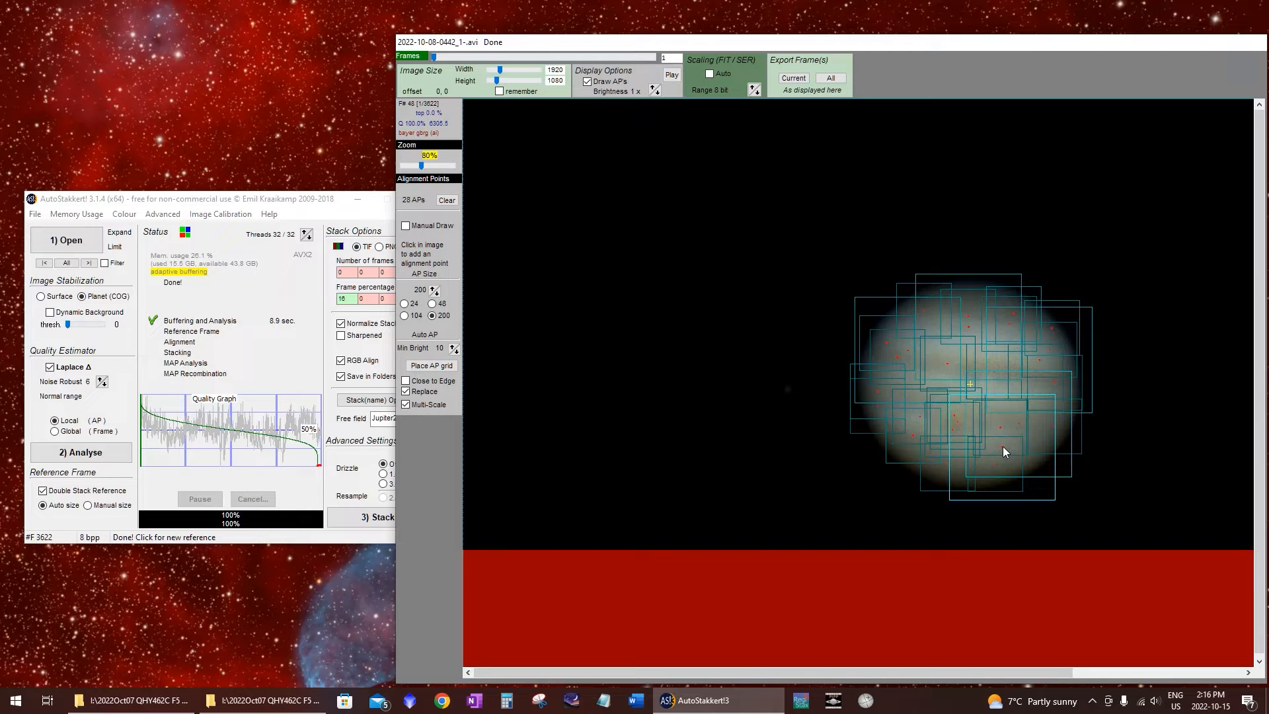
left_click(918, 429)
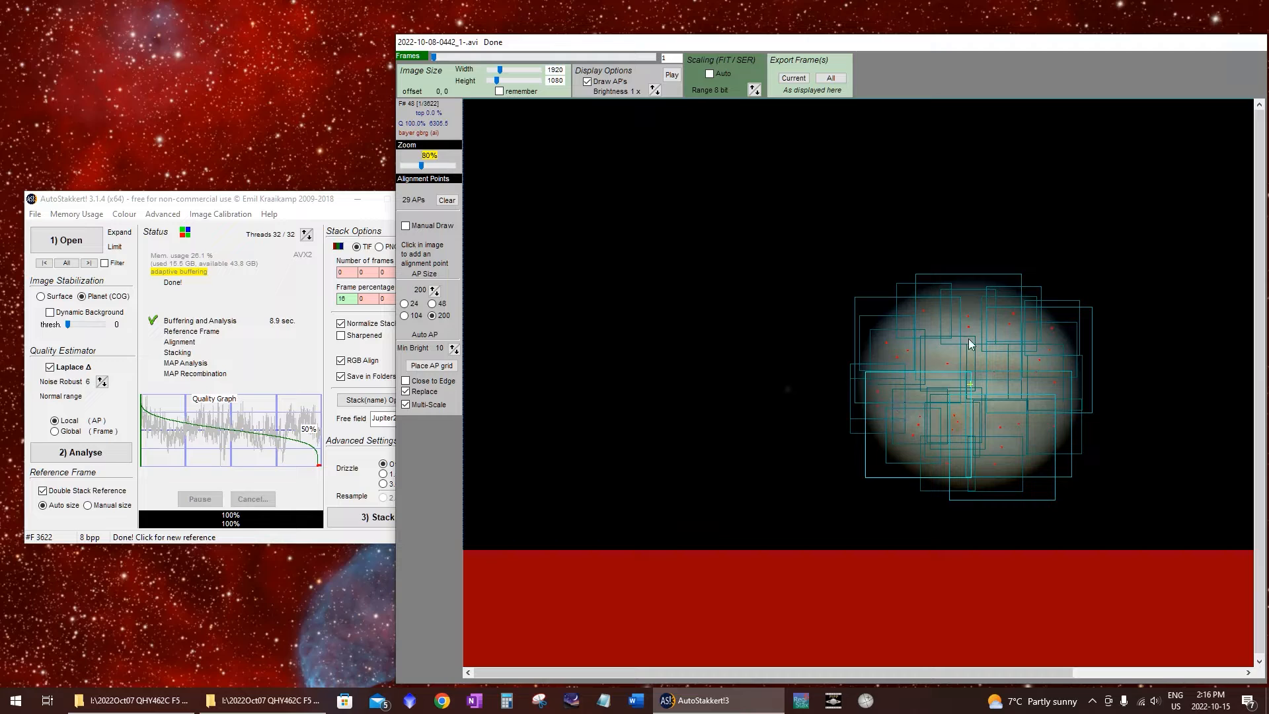
left_click(972, 308)
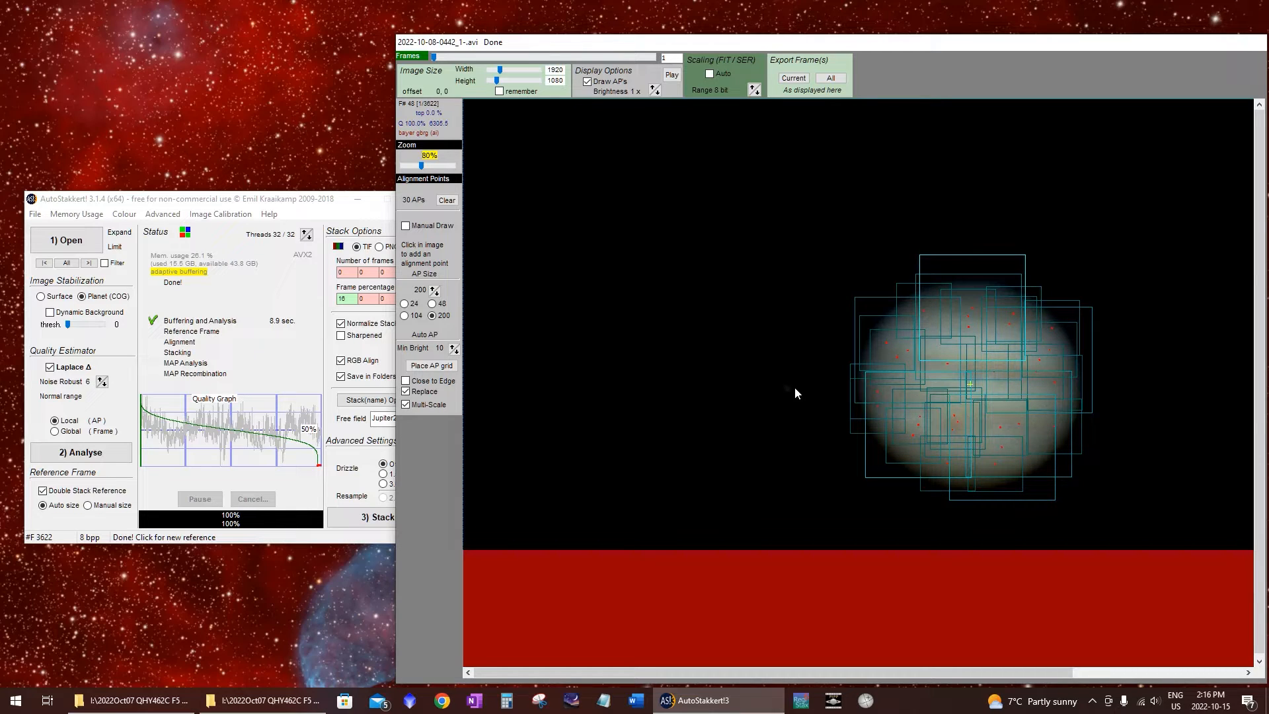
Raise the display brightness to 8x and try to place an alignment point of AP size 48 on the moon beside Jupiter
left_click(653, 88)
left_click(653, 88)
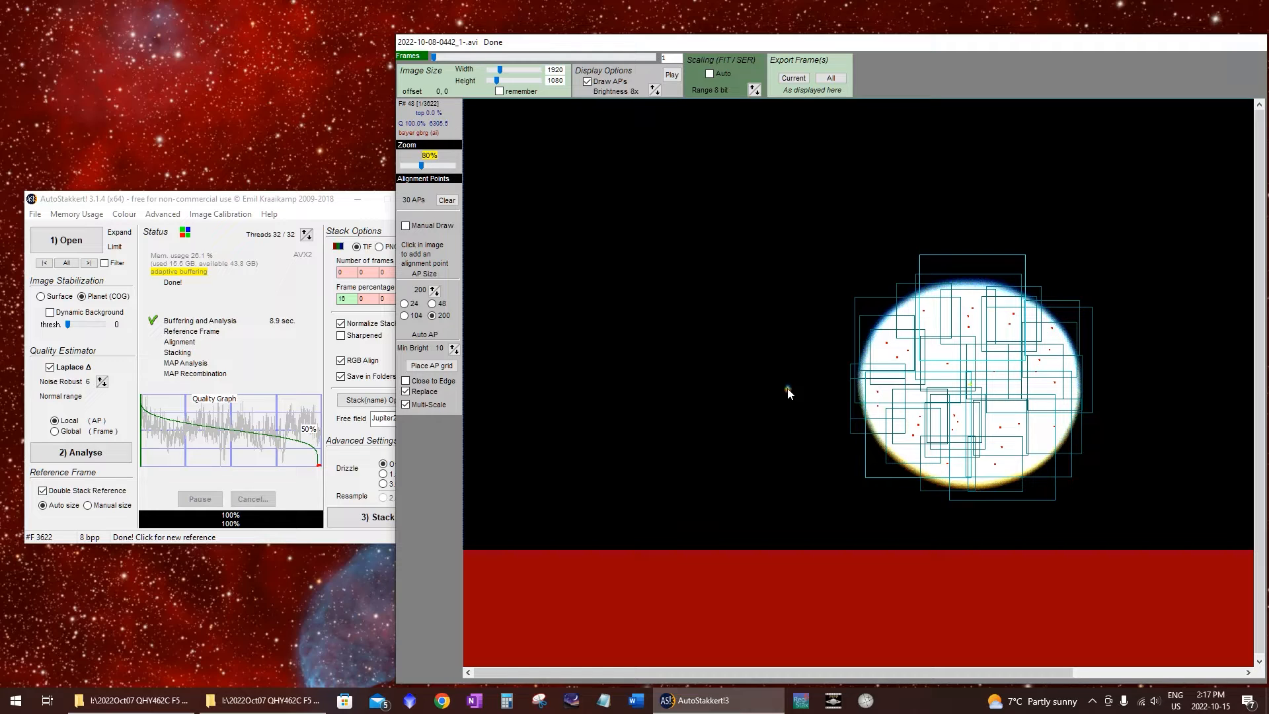
left_click(440, 303)
left_click(456, 167)
left_click(456, 166)
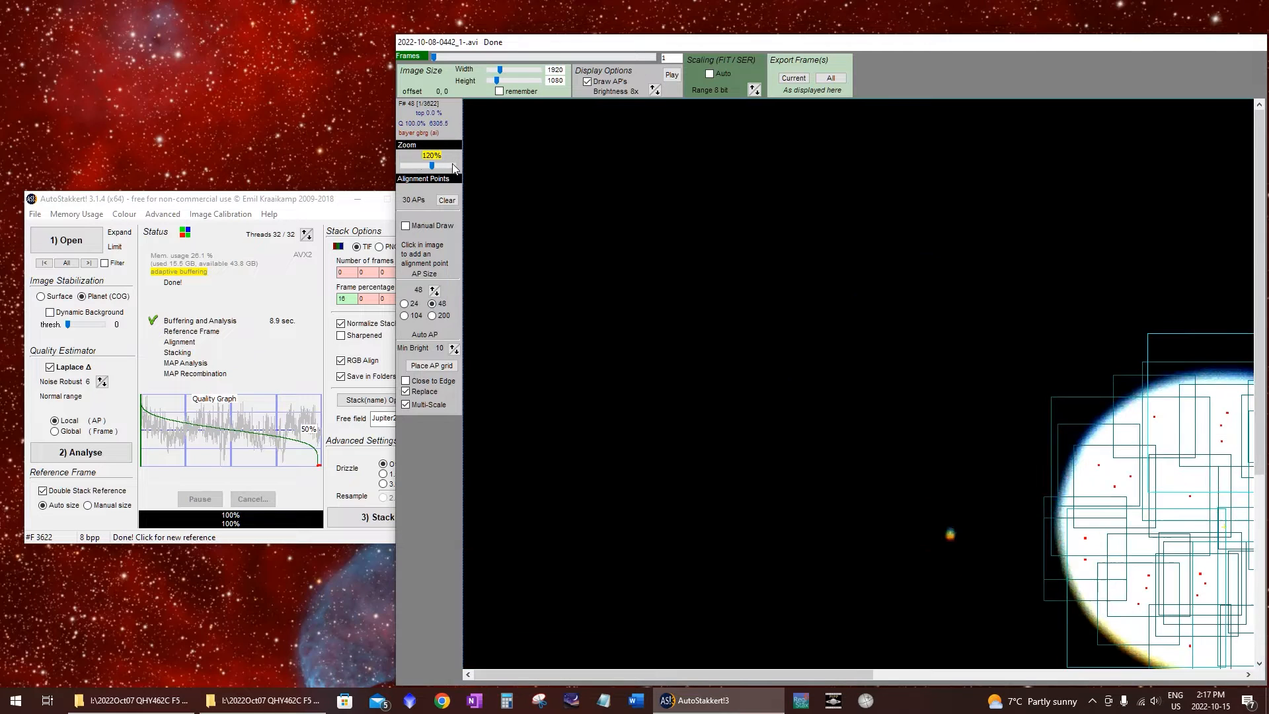
left_click(950, 537)
left_click(943, 540)
right_click(950, 536)
left_click(950, 537)
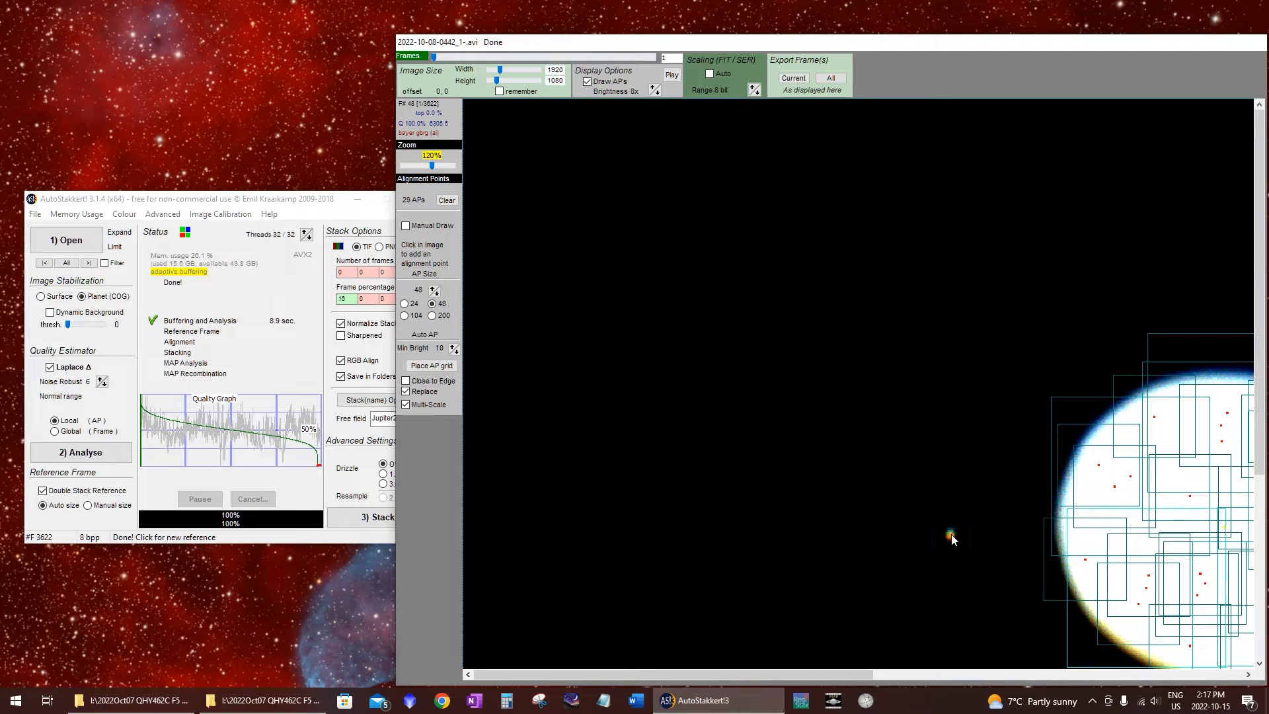
Re-place the alignment point of AP size 48 so that it is centred on the moon
left_click(948, 536)
left_click(948, 537)
left_click(949, 538)
left_click(951, 538)
left_click(949, 535)
left_click(949, 536)
left_click(951, 533)
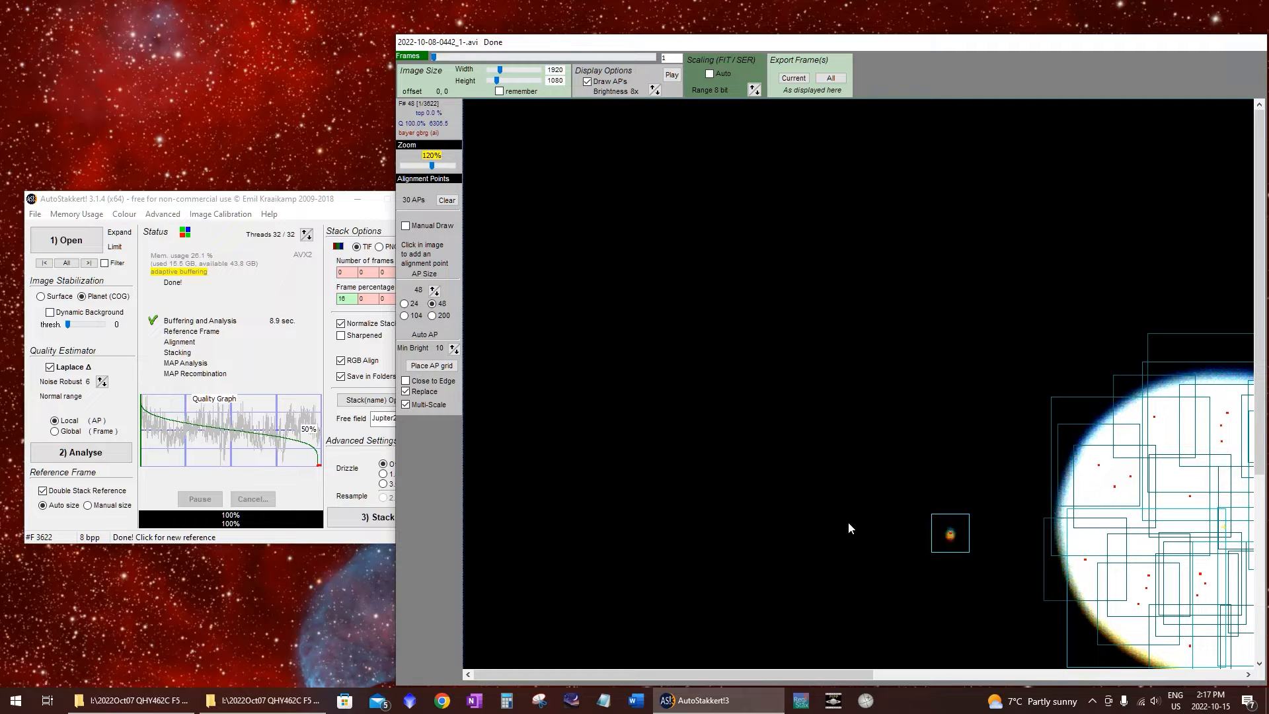
left_click(954, 547)
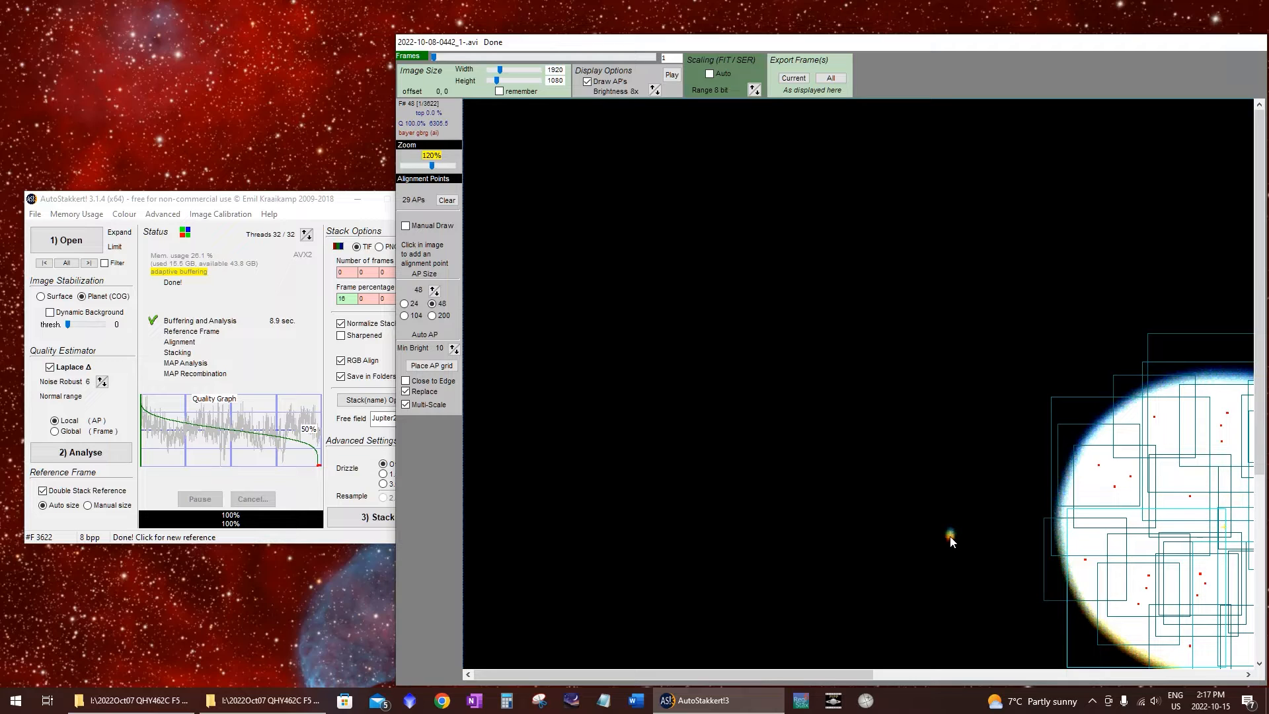
left_click(951, 535)
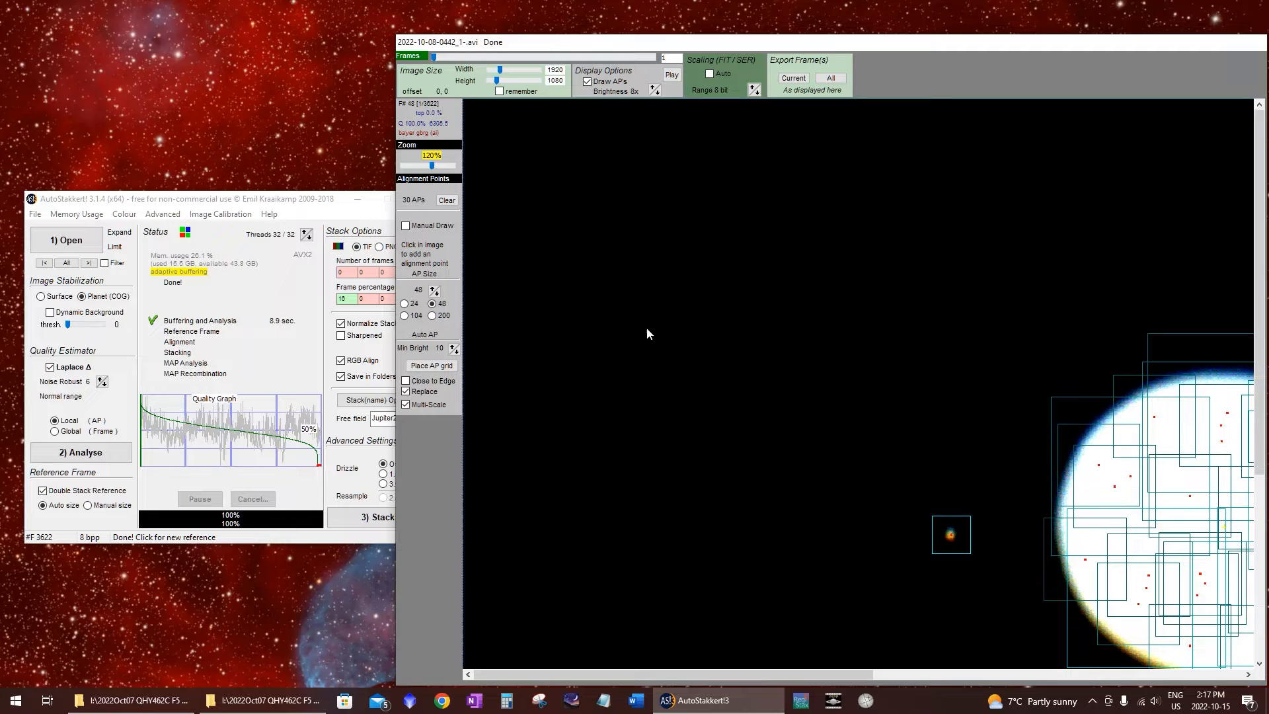
Return the display brightness to 1x, reposition the image window and set the zoom to 70%
left_click(657, 93)
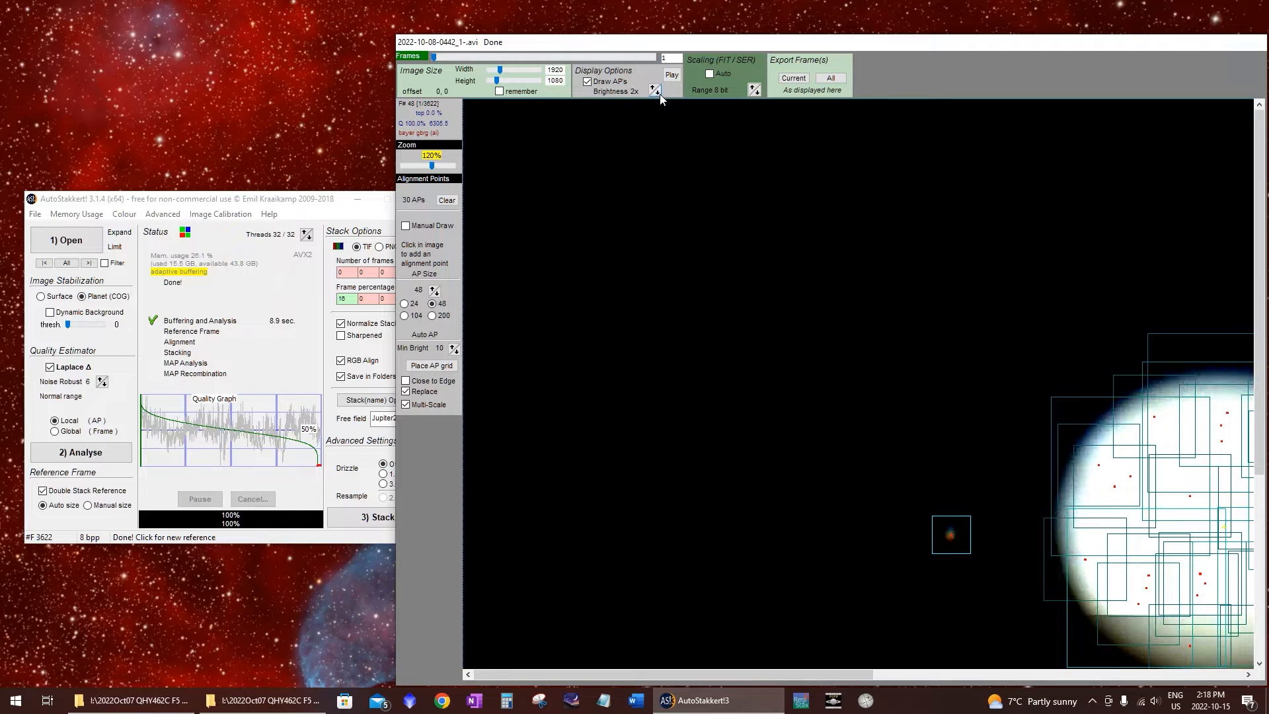
left_click(659, 94)
left_click_drag(623, 41, 536, 14)
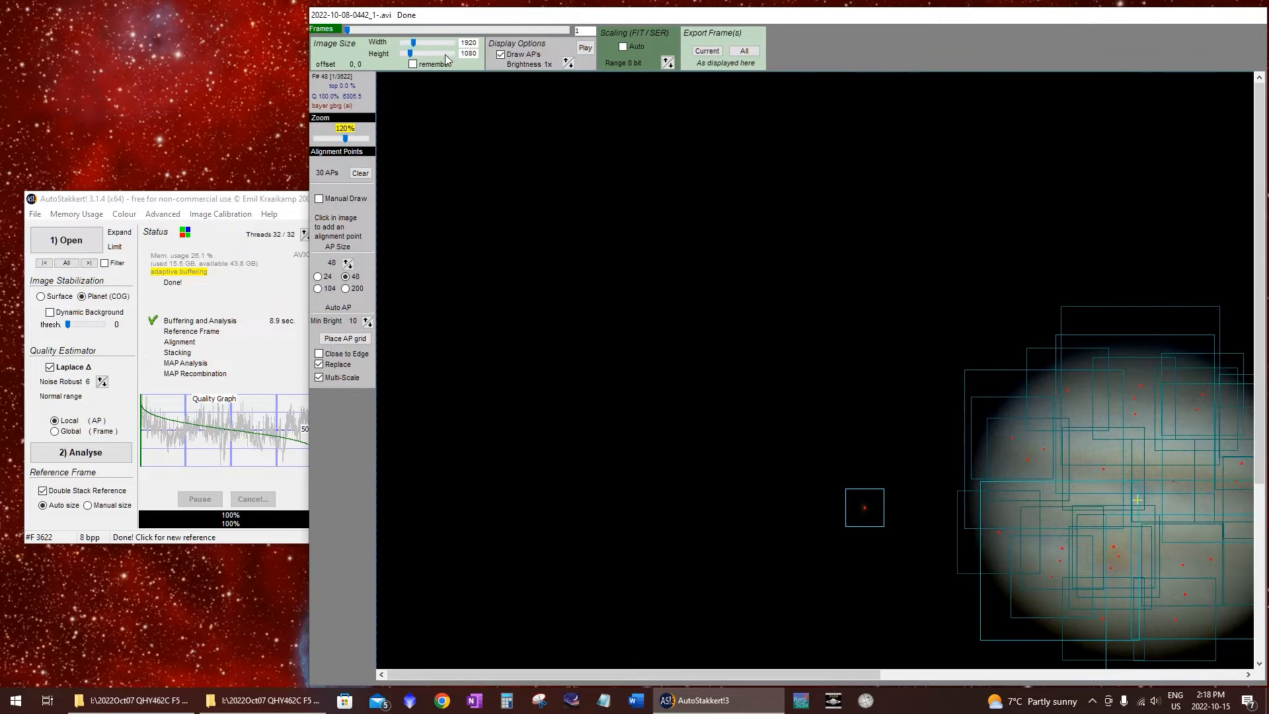
left_click(330, 138)
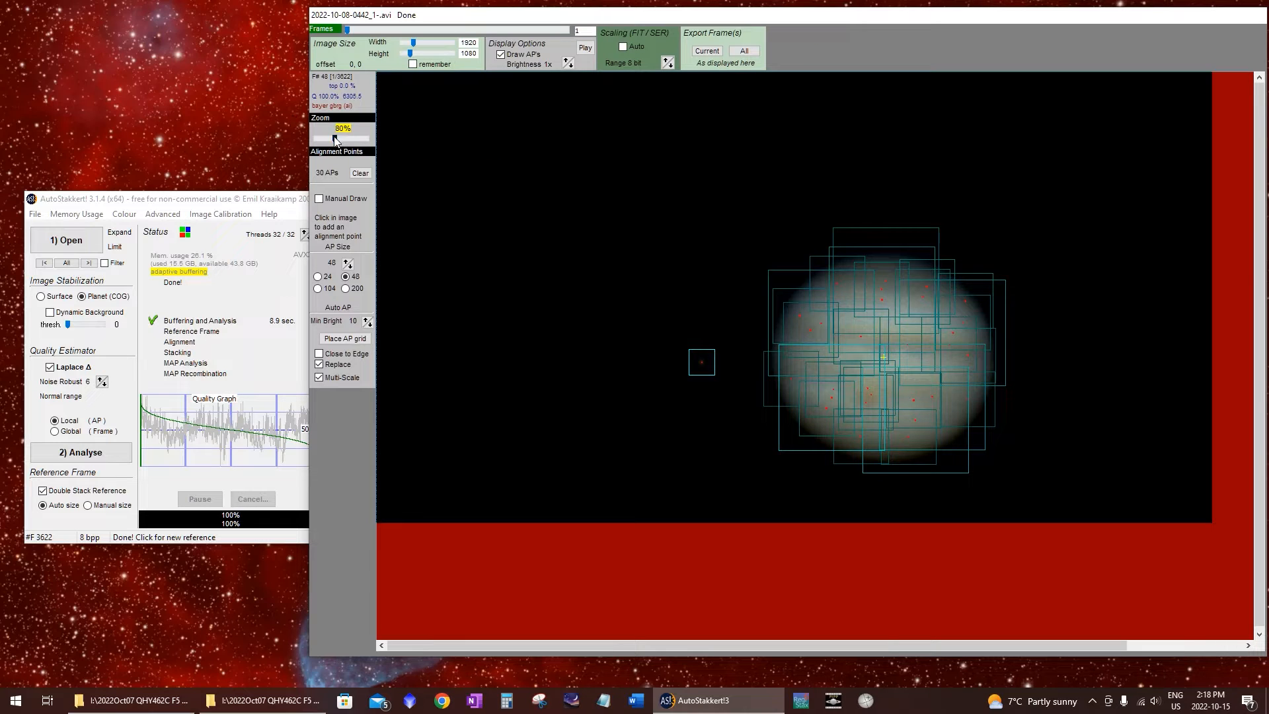
left_click_drag(336, 140, 343, 139)
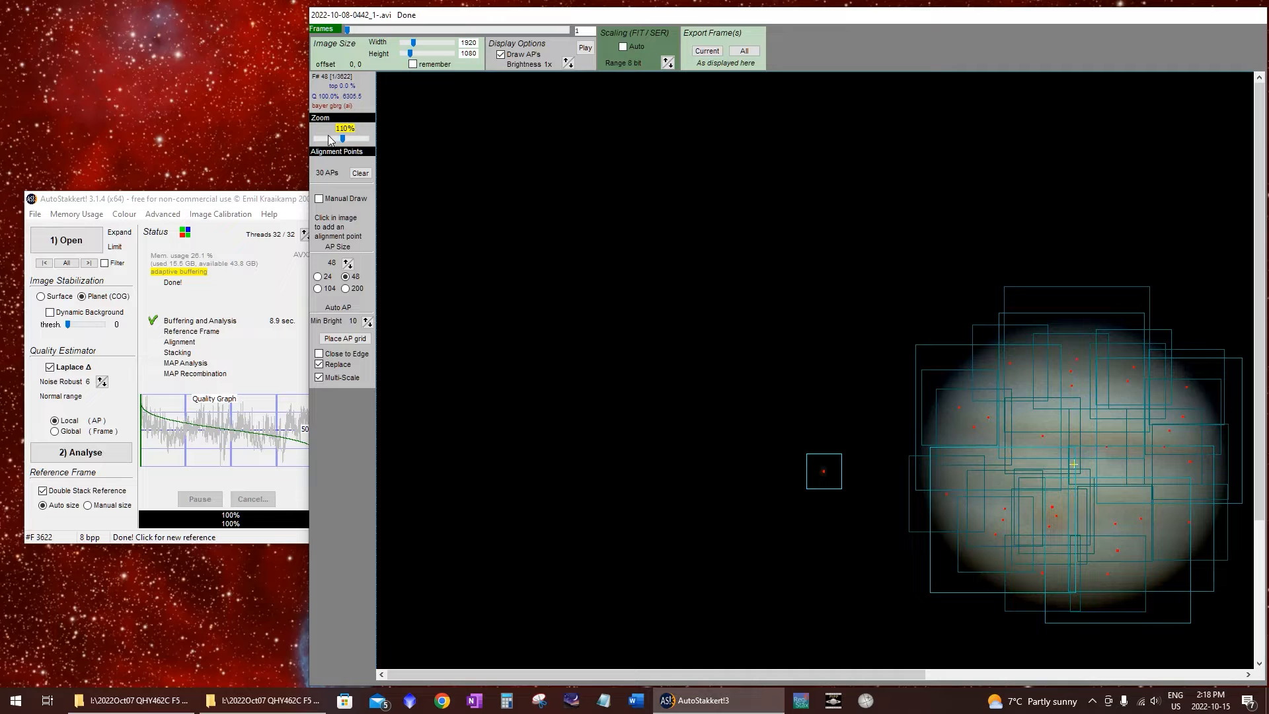
left_click(329, 139)
left_click(328, 138)
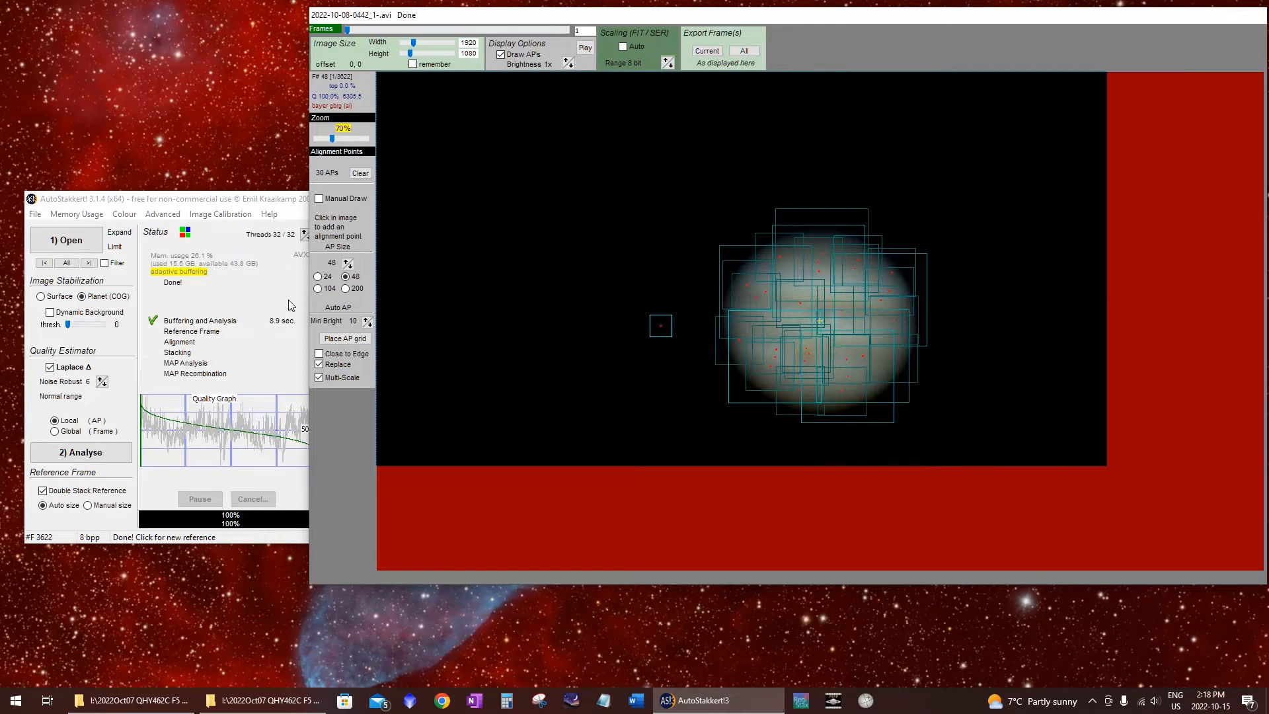
Add five more alignment points of AP size 104 over Jupiter's disc, and bring the main stacking window to the front
left_click(317, 289)
left_click(764, 264)
left_click(740, 301)
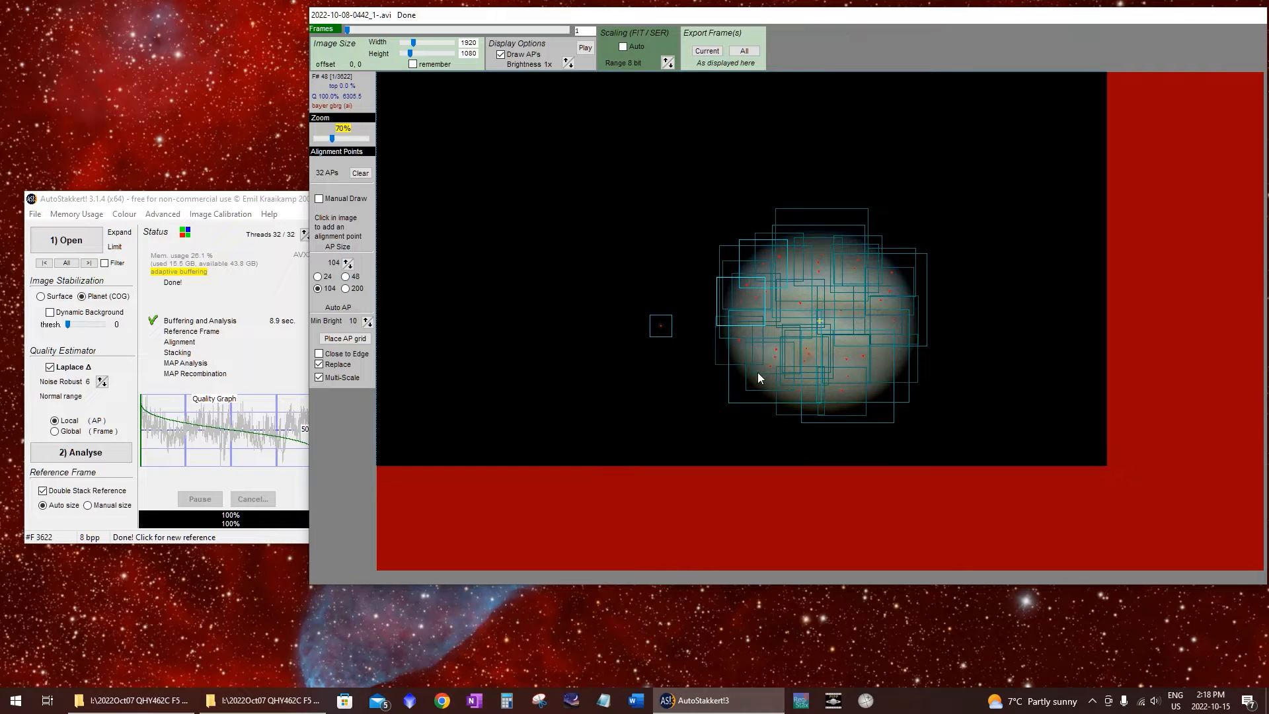
left_click(861, 313)
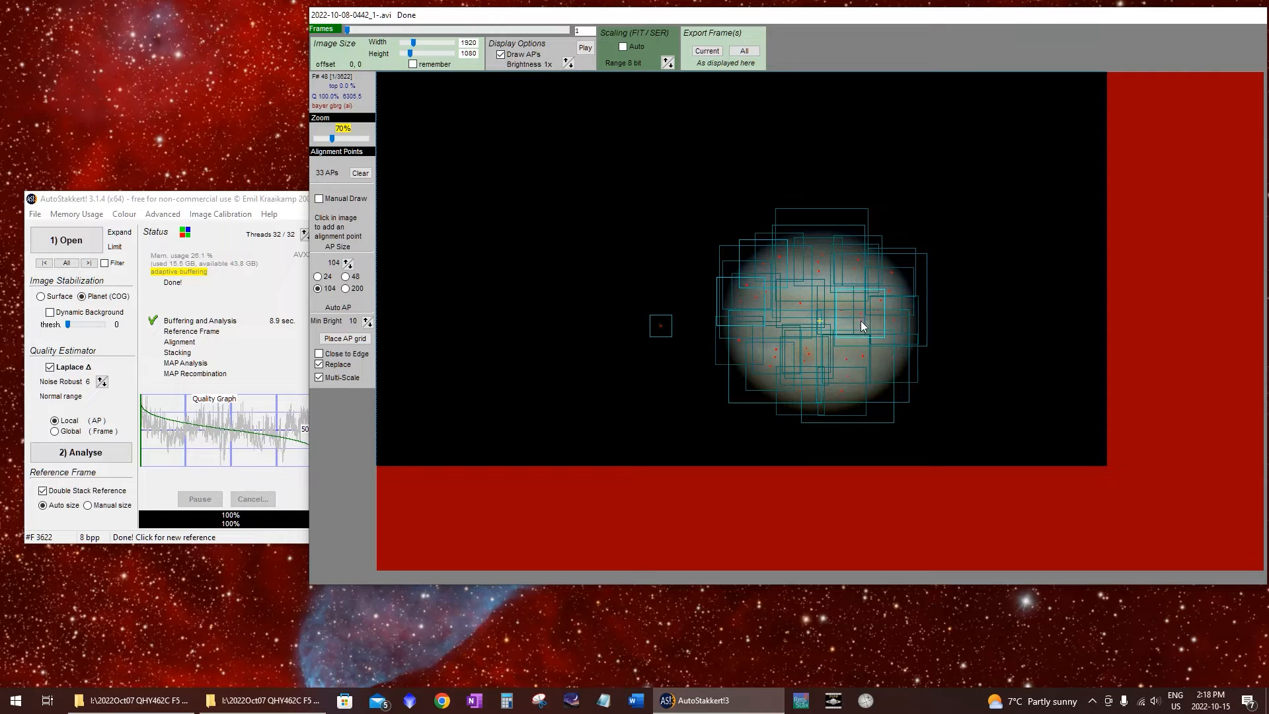
left_click(882, 361)
left_click(818, 244)
left_click(232, 202)
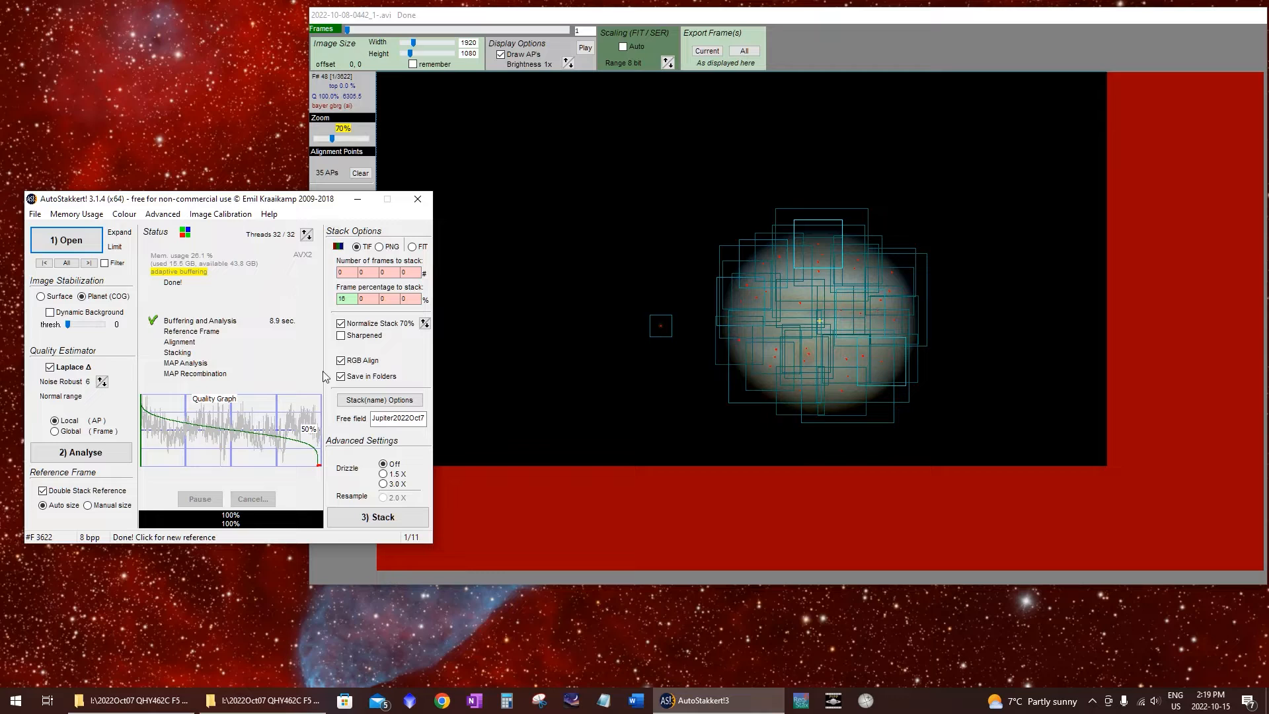
Stack all the loaded Jupiter recordings and move the main stacking window clear of the image window
left_click(391, 522)
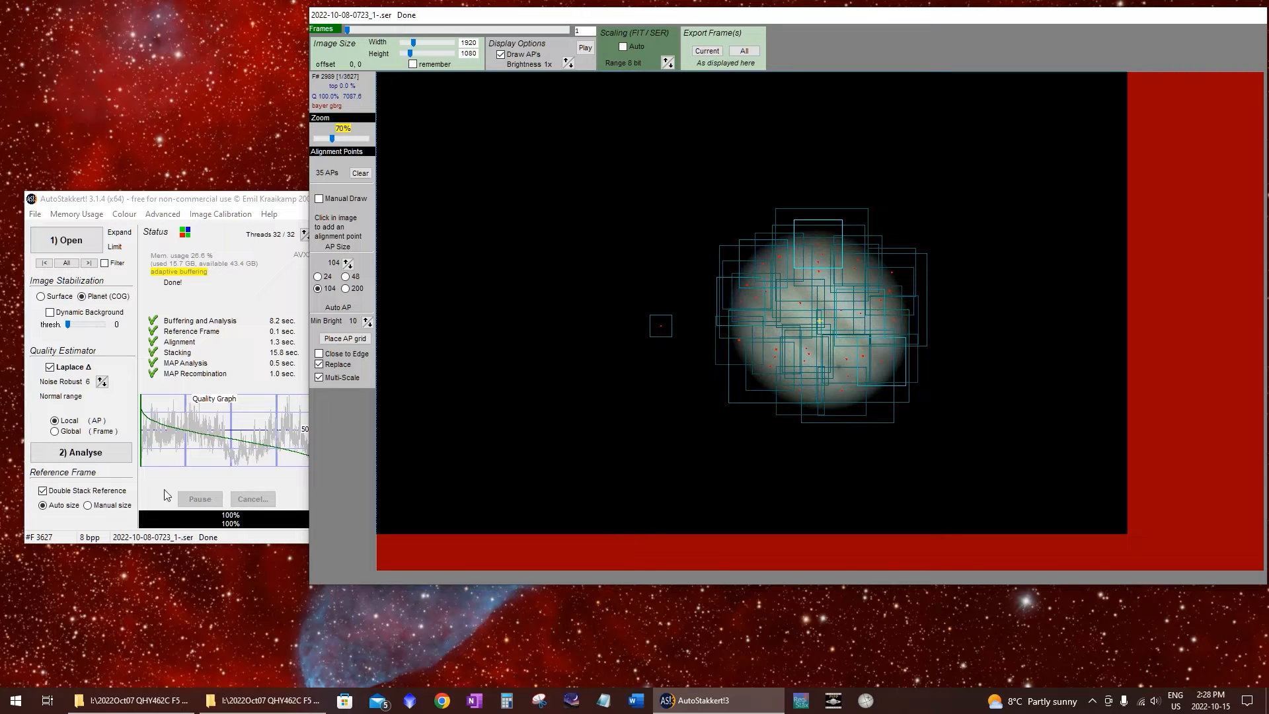
left_click_drag(250, 203, 330, 238)
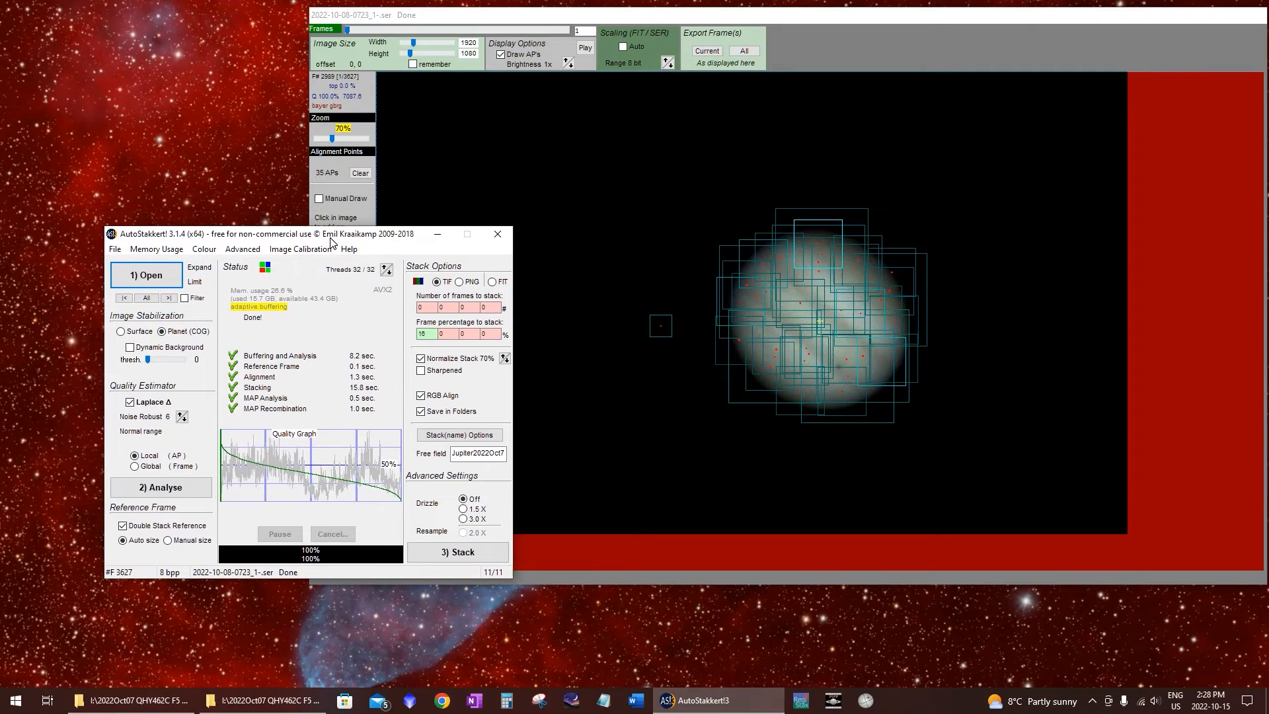
Switch to File Explorer and open the AS_P16 output folder inside the Part1 recordings folder
left_click(246, 707)
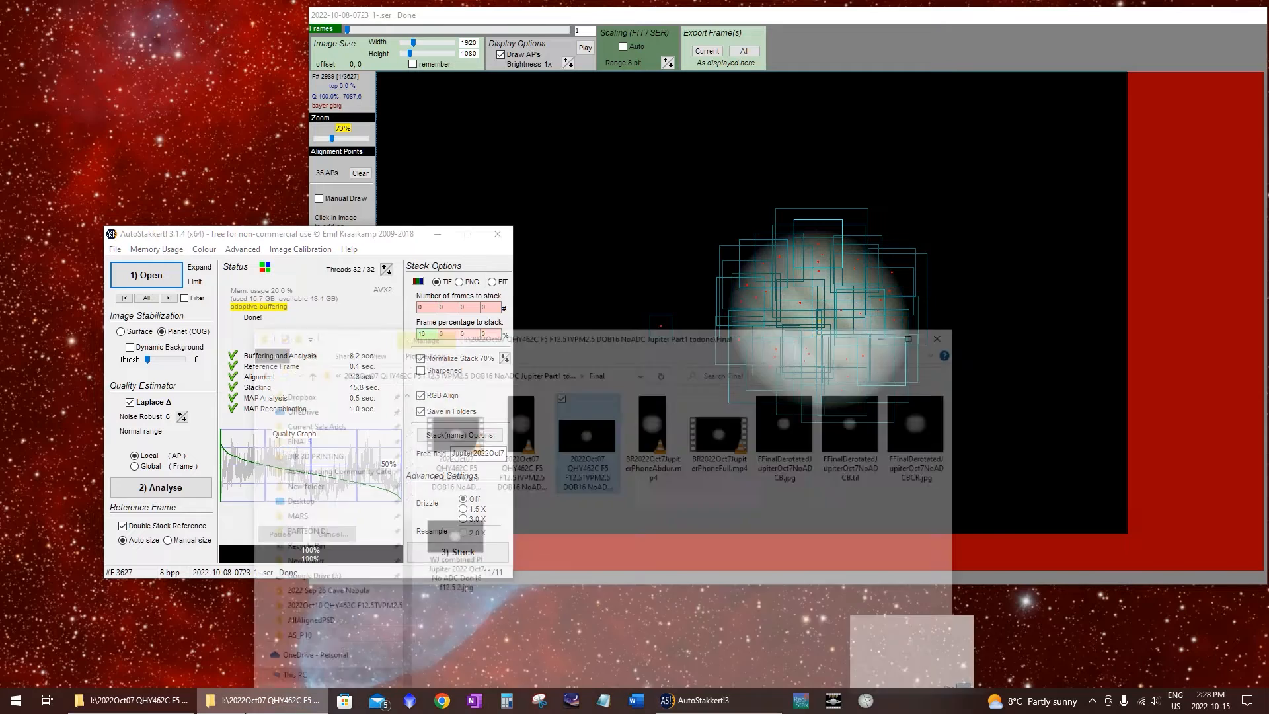
left_click(245, 705)
left_click(132, 699)
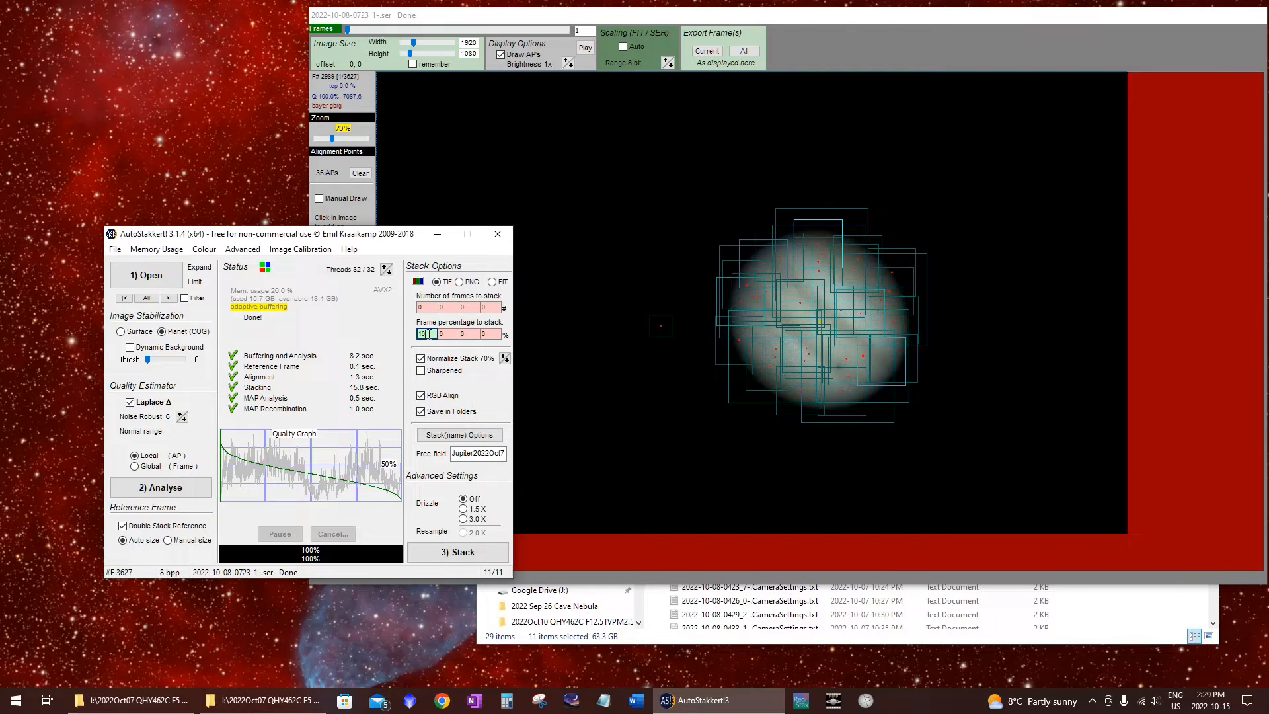
left_click(427, 334)
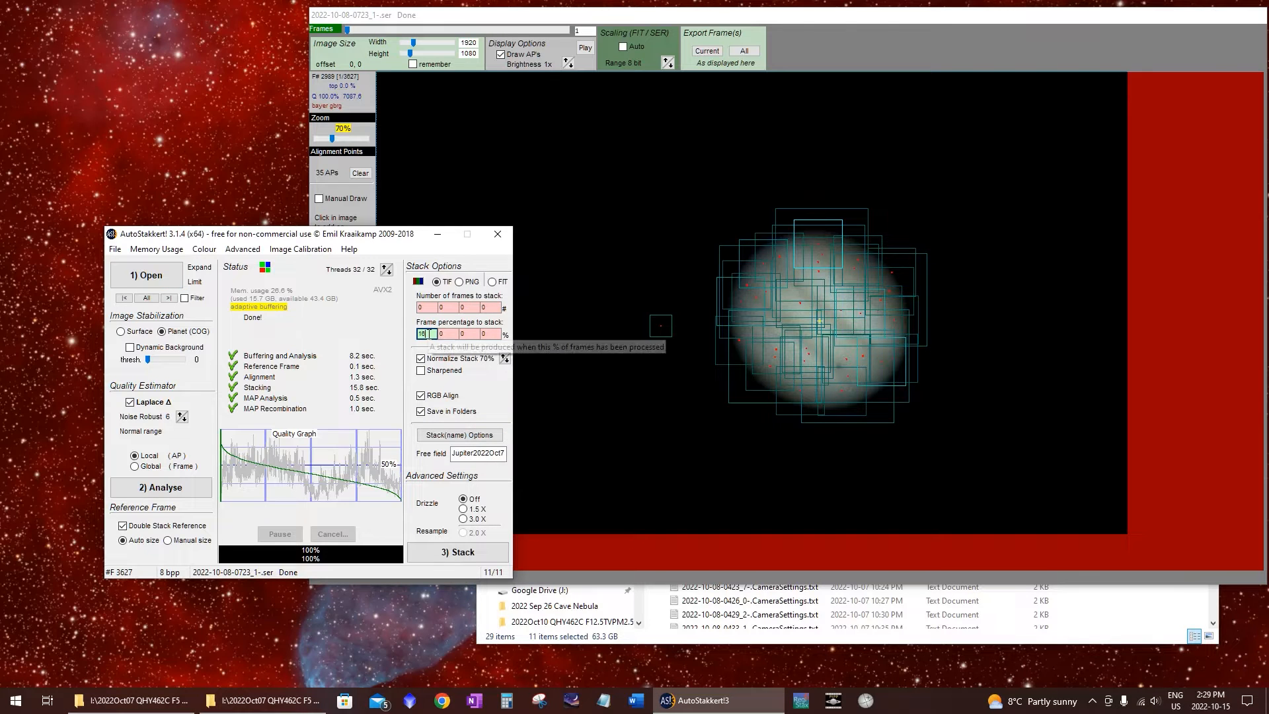
left_click(264, 700)
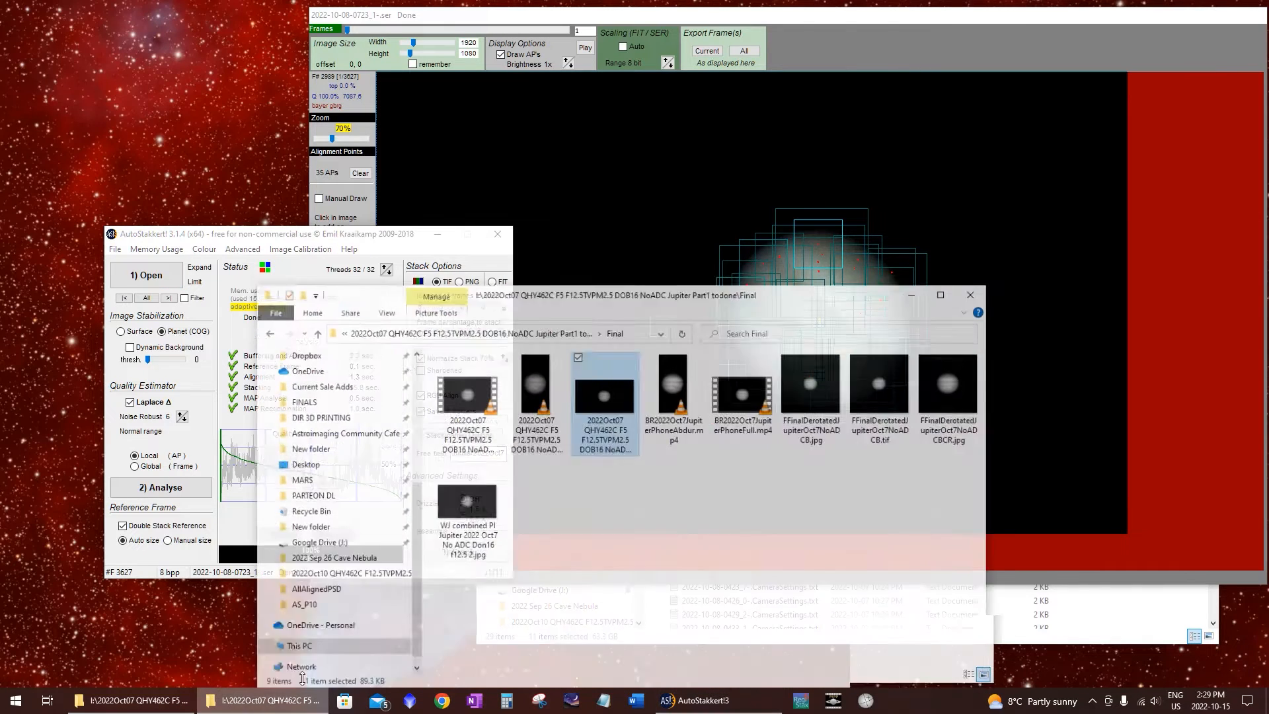
left_click(265, 700)
left_click(132, 700)
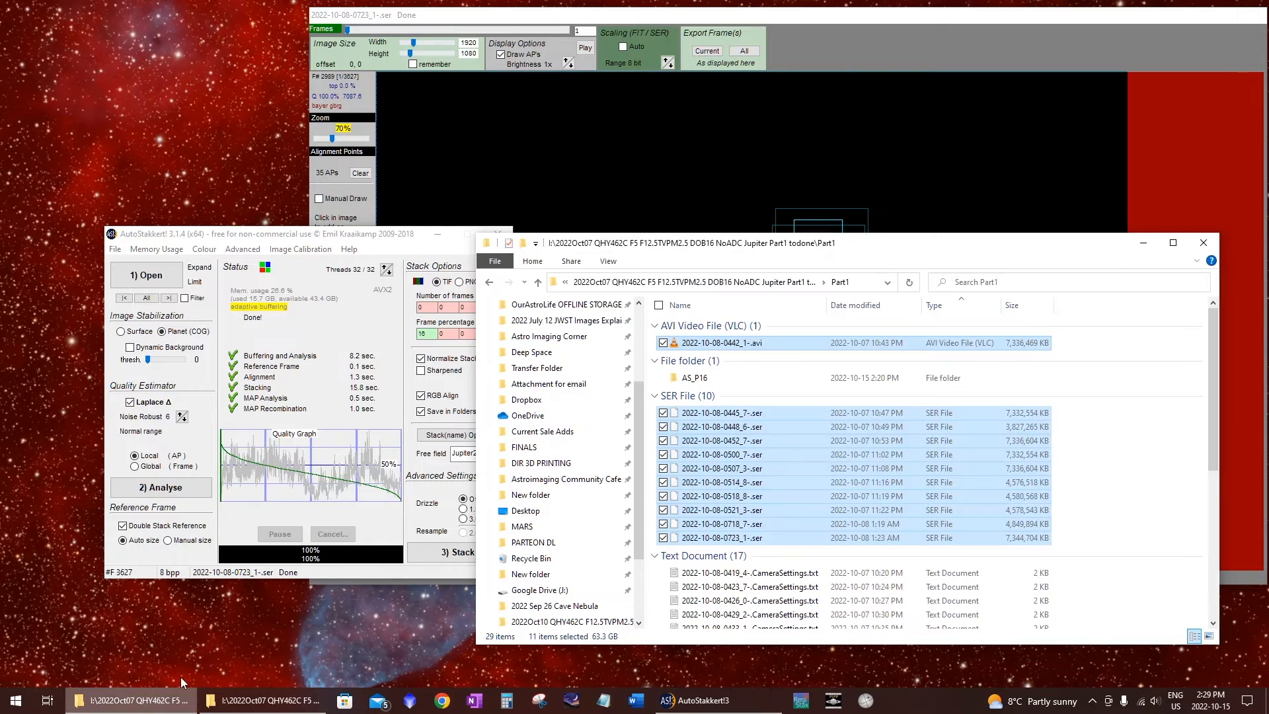
left_click(689, 382)
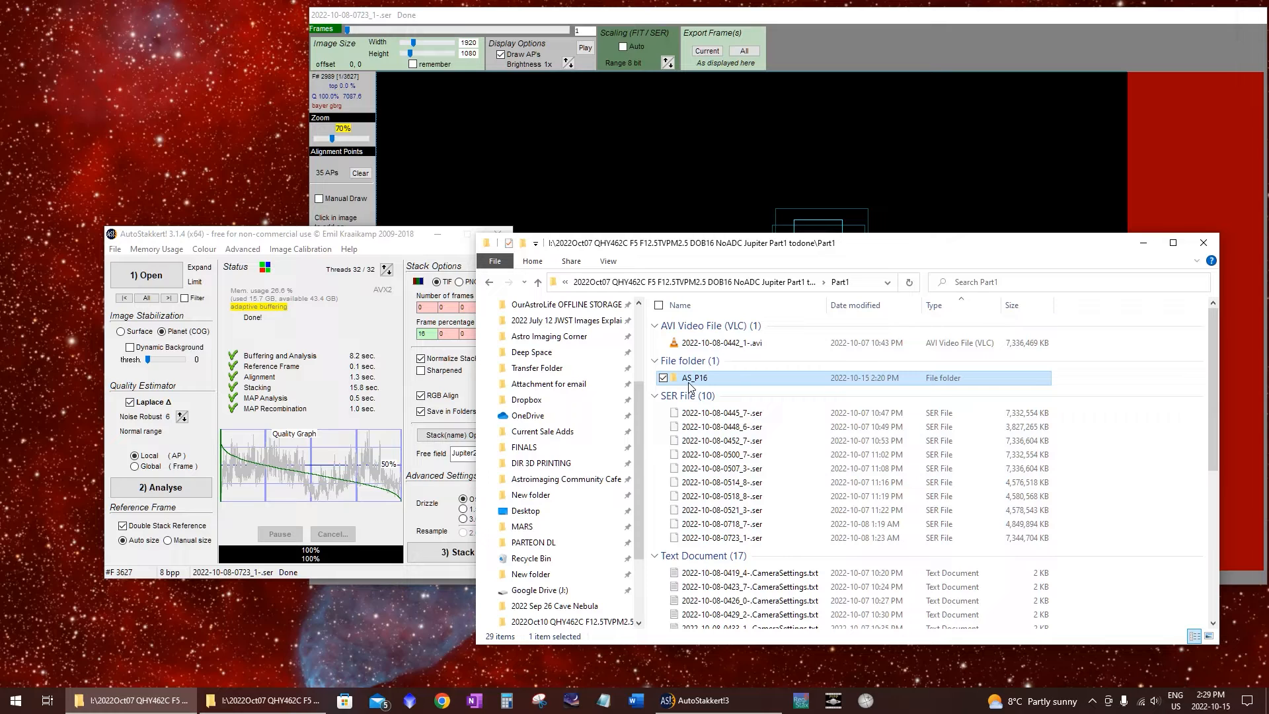
double_click(689, 384)
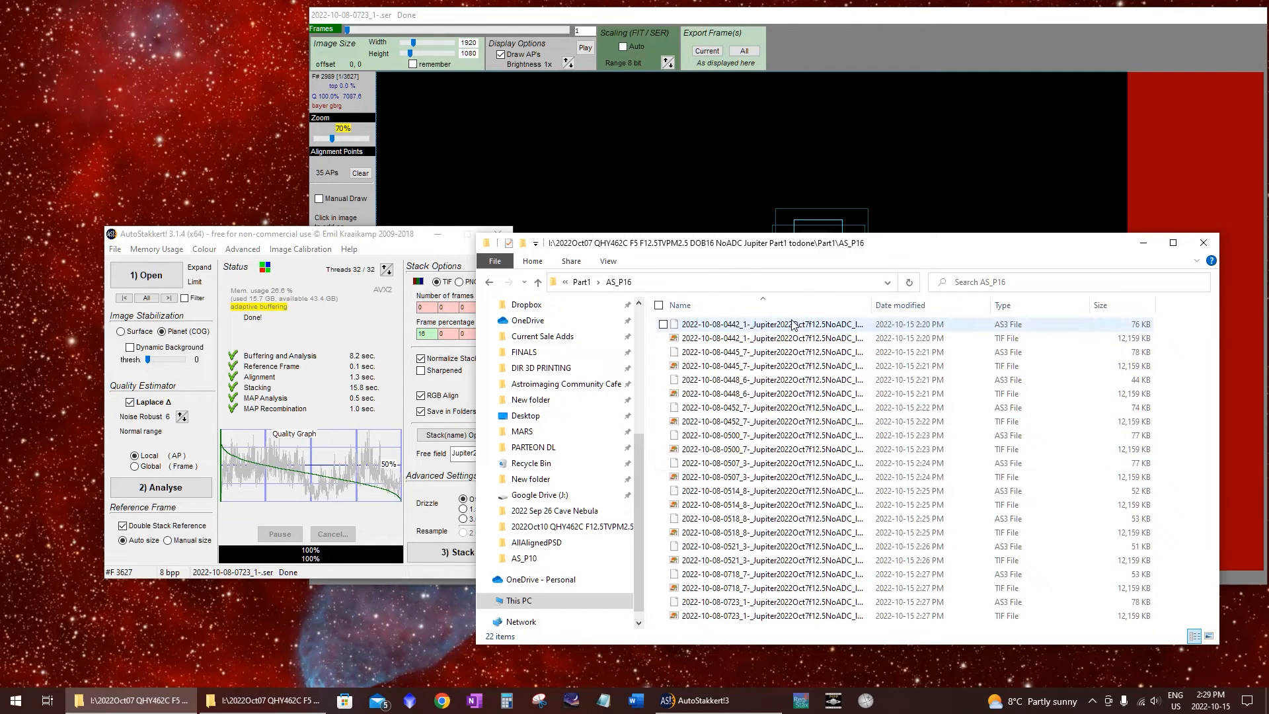
Group the AS_P16 folder's files by type and delete the whole group of AS3 files
right_click(1157, 348)
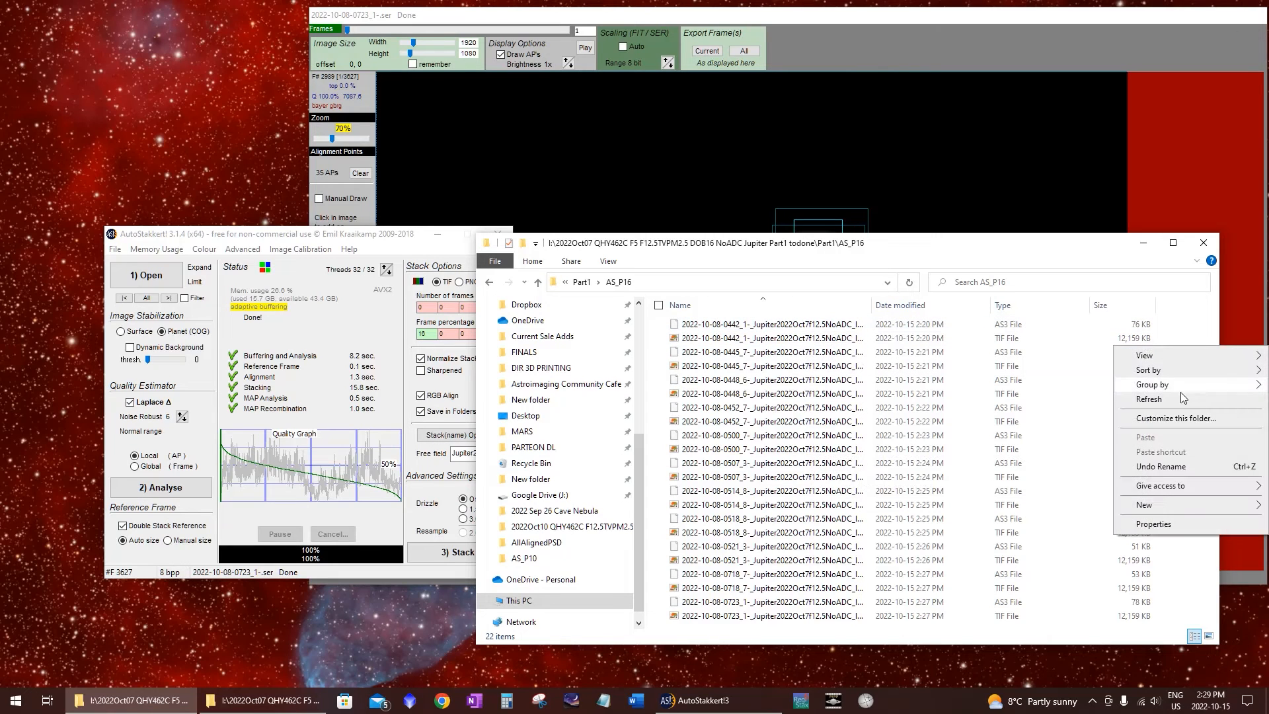
mouse_move(1134, 387)
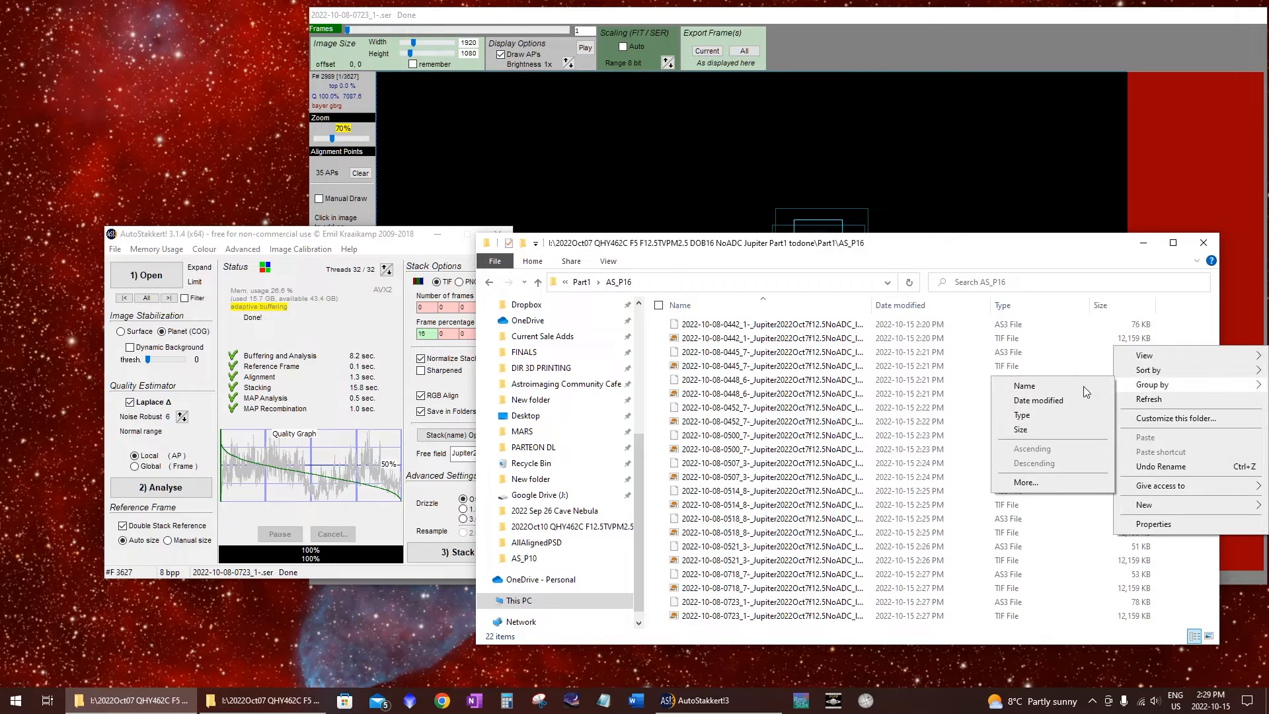
left_click(1022, 415)
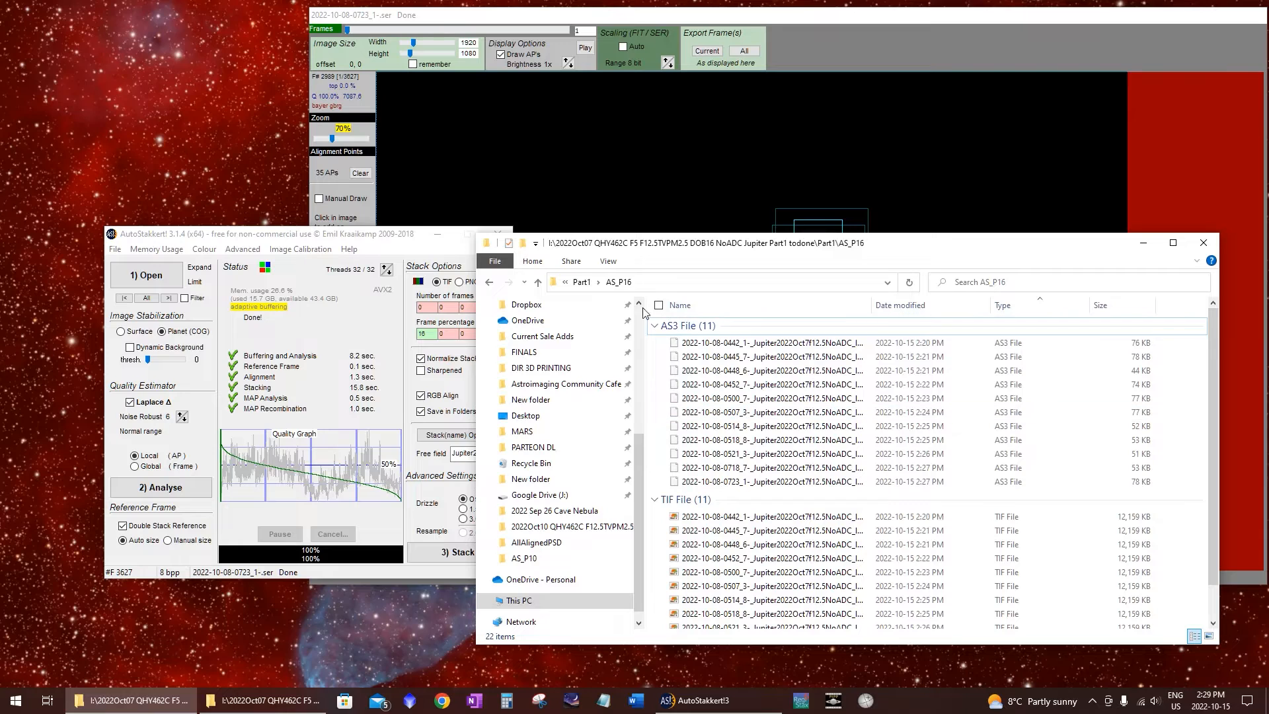
left_click(707, 331)
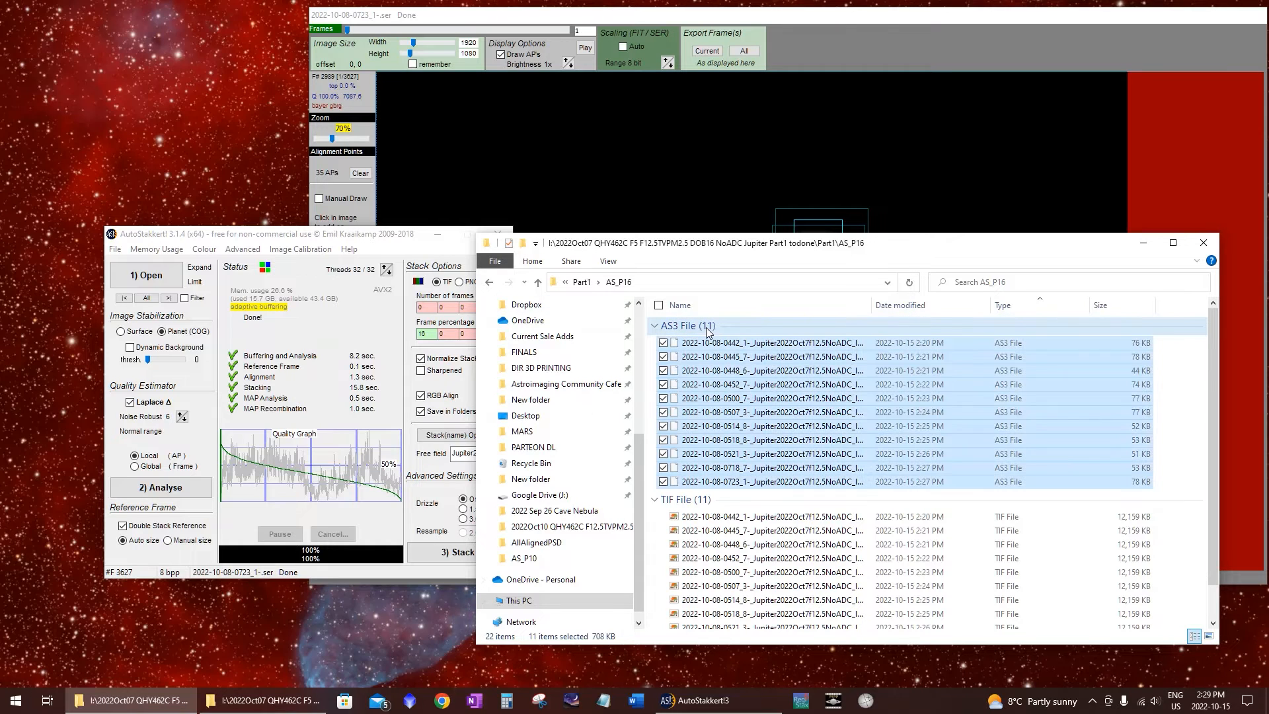
key("Delete")
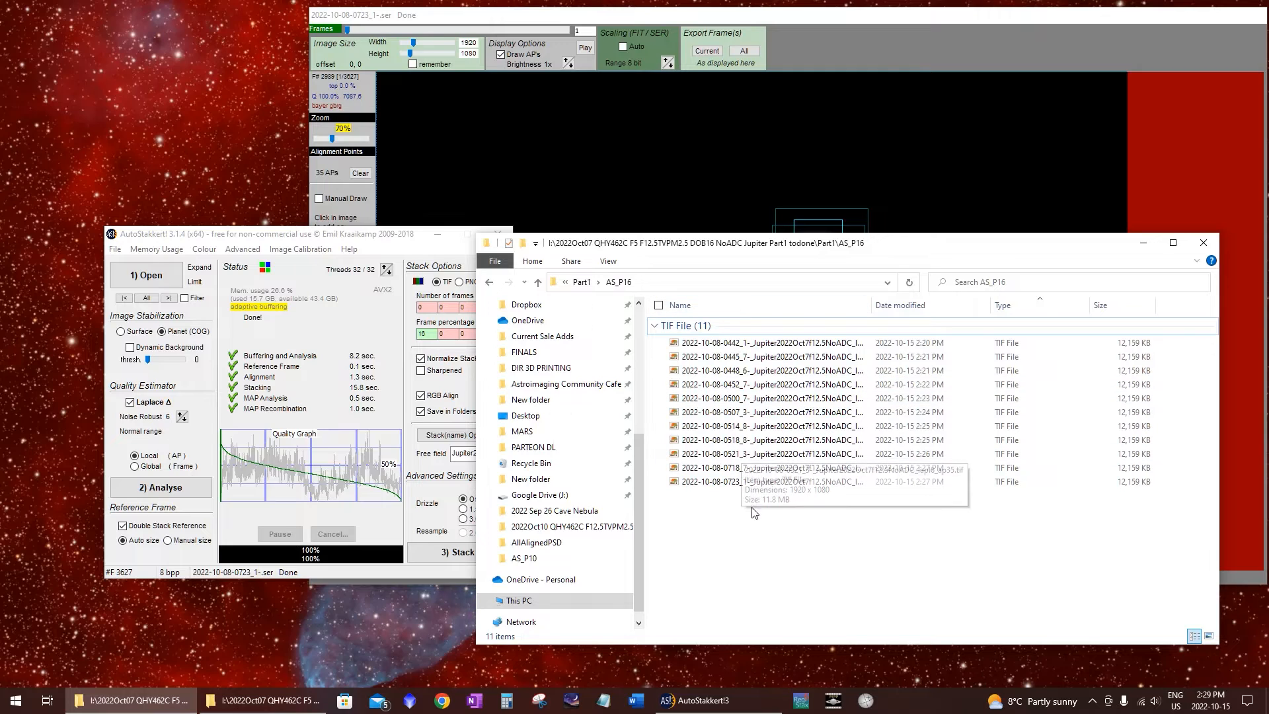
left_click(375, 234)
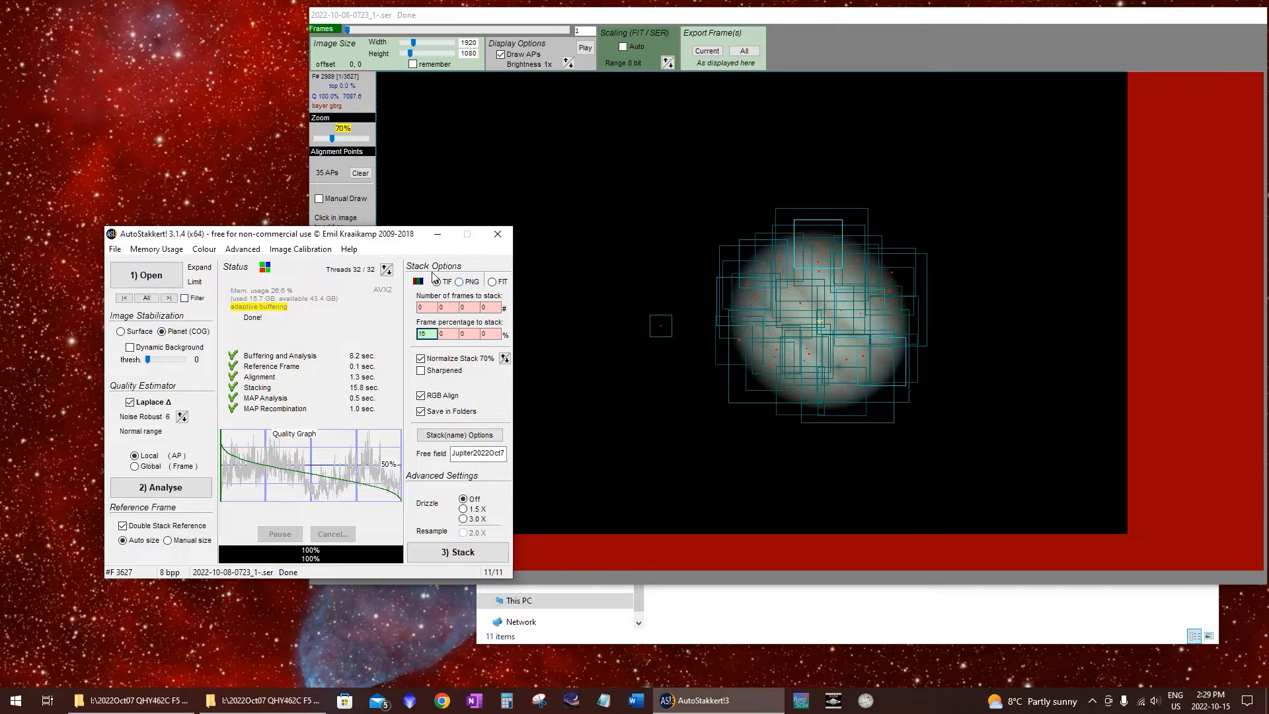
left_click(629, 513)
left_click(720, 611)
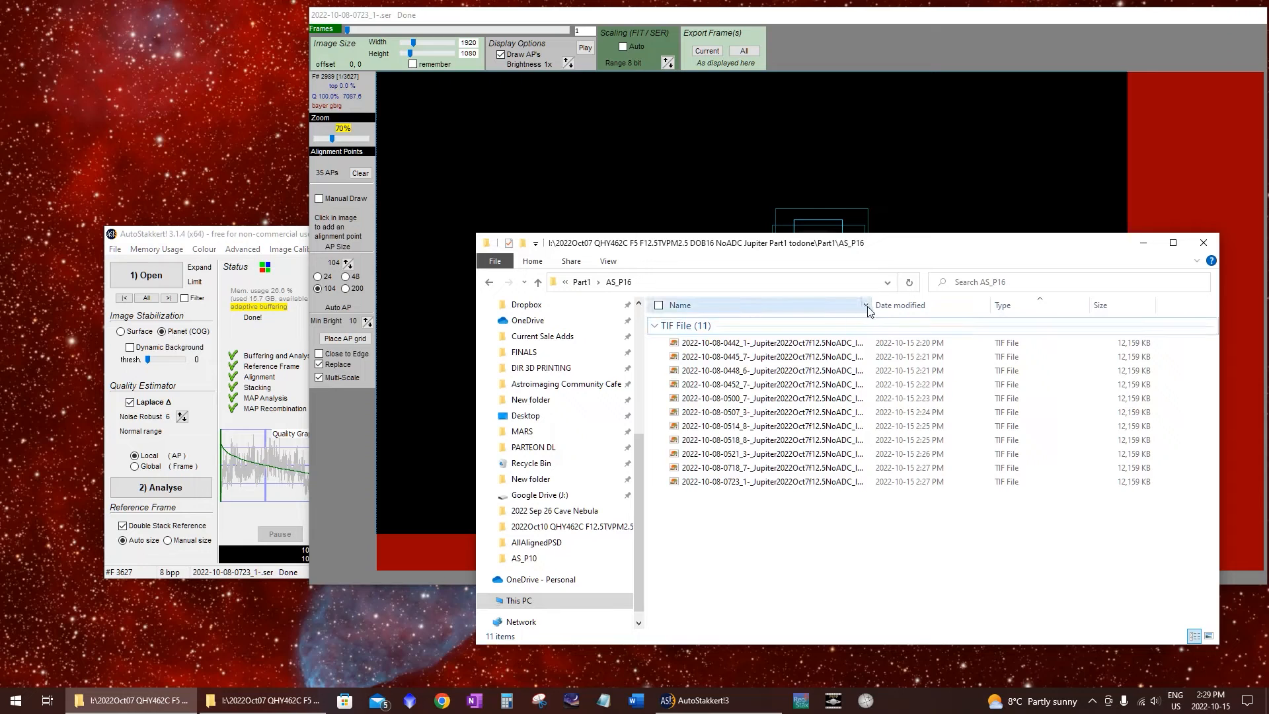
left_click_drag(872, 304, 1000, 291)
double_click(870, 343)
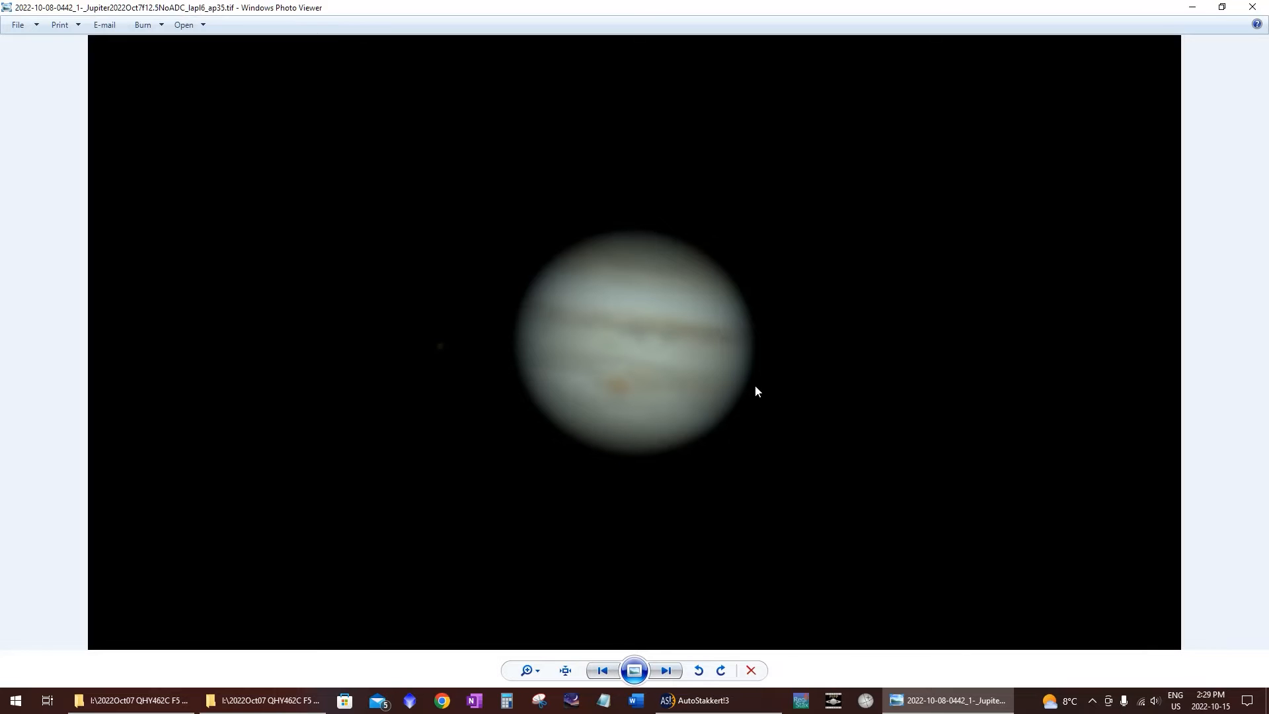
key("Right")
key("Right")
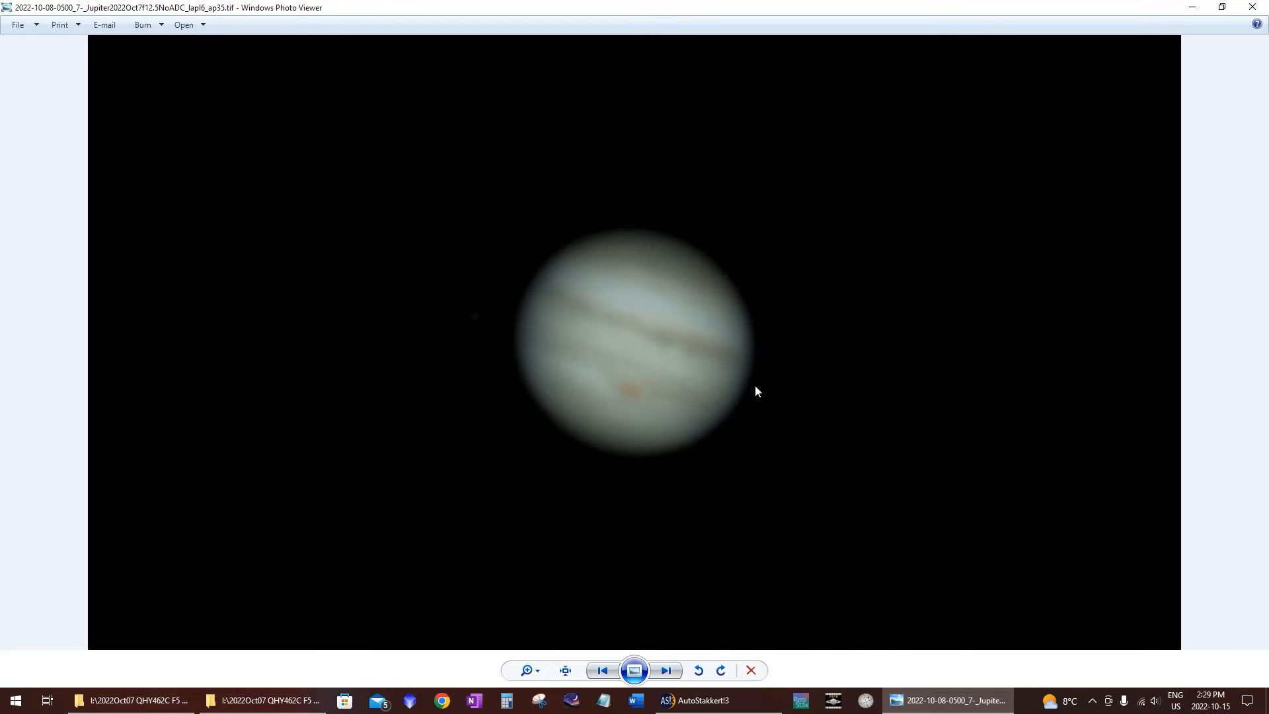
key("Right")
key("Left")
key("Left")
key("Left")
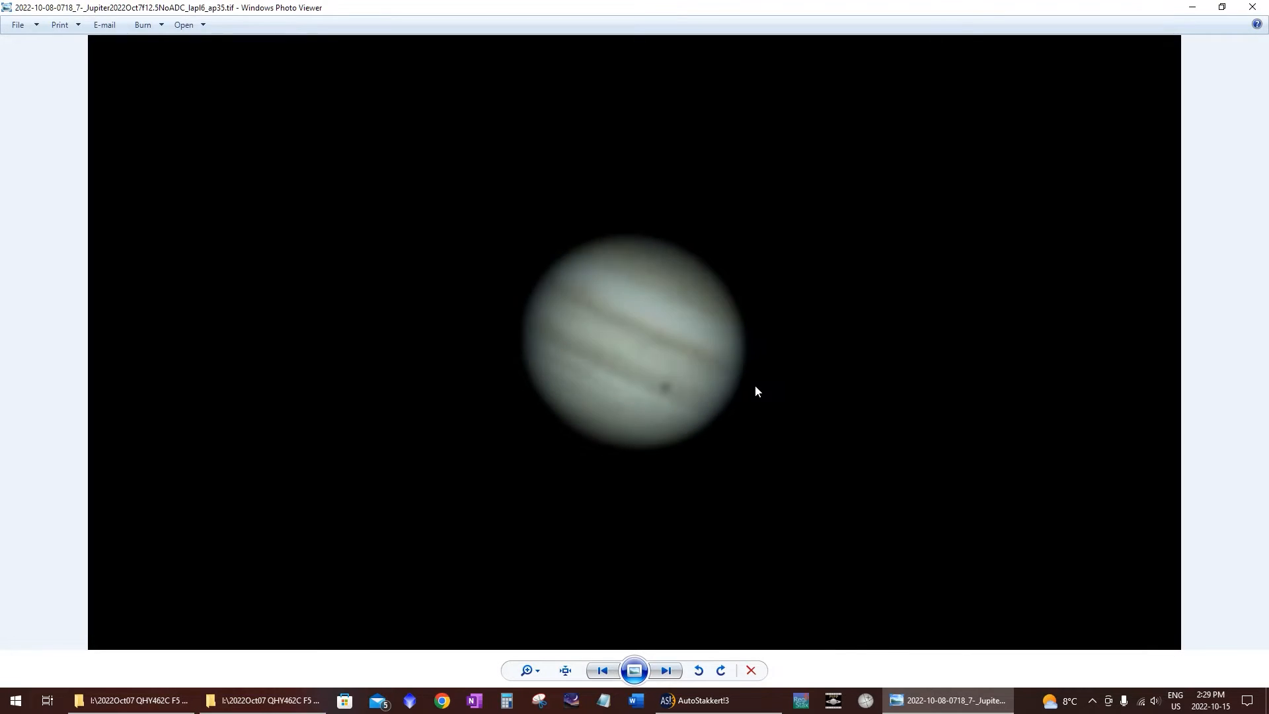
key("Right")
key("Right")
key("Right")
key("Right")
key("Right")
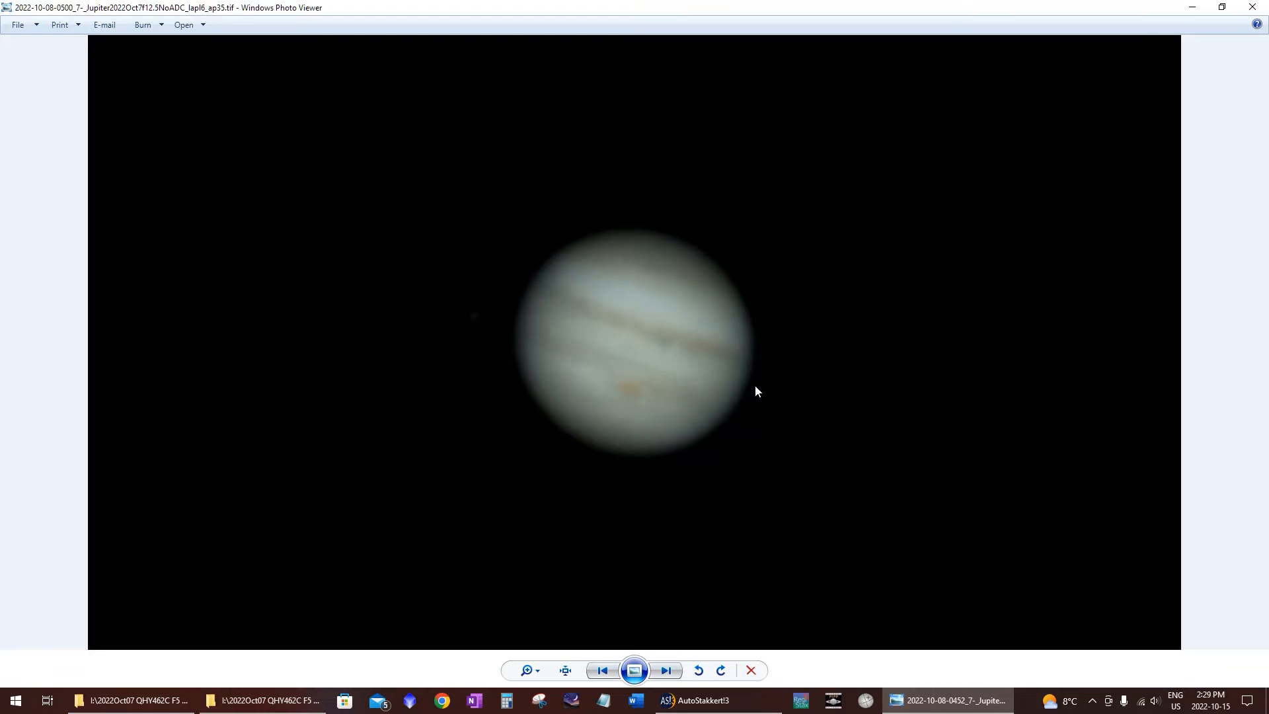
key("Right")
key("Right")
key("Right")
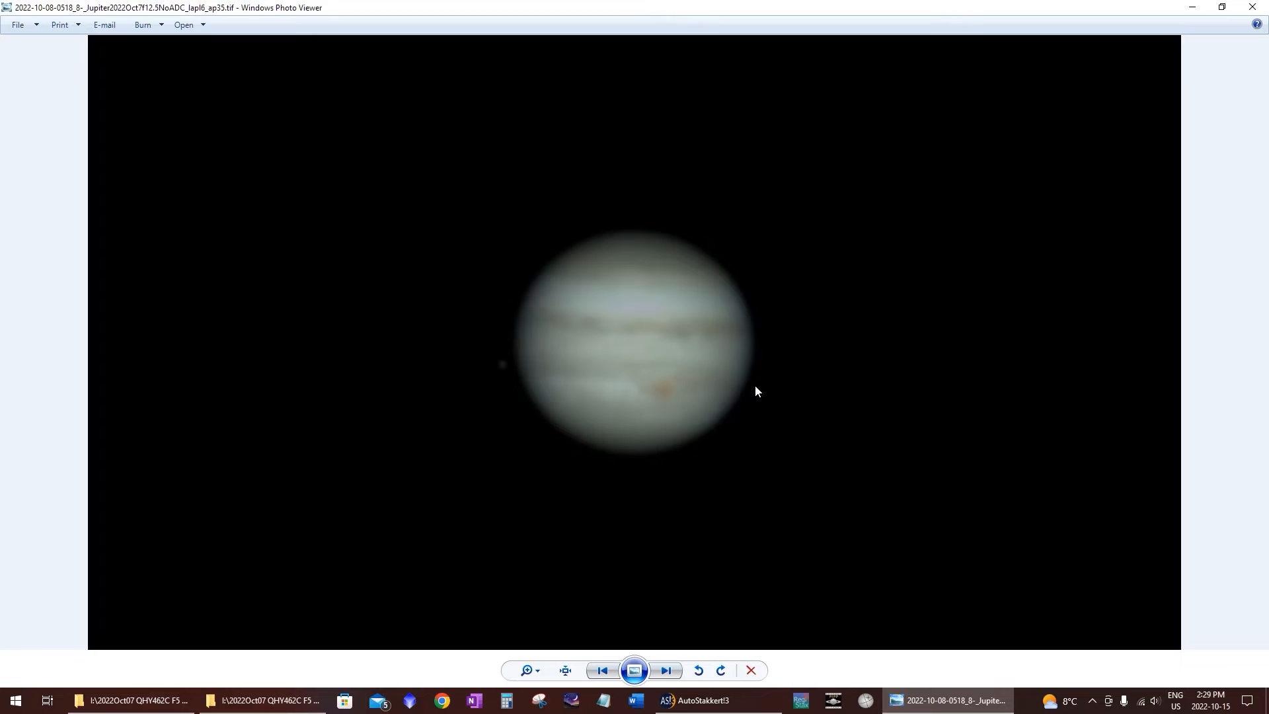
key("Right")
key("Right")
key("Right")
key("Right")
key("Right")
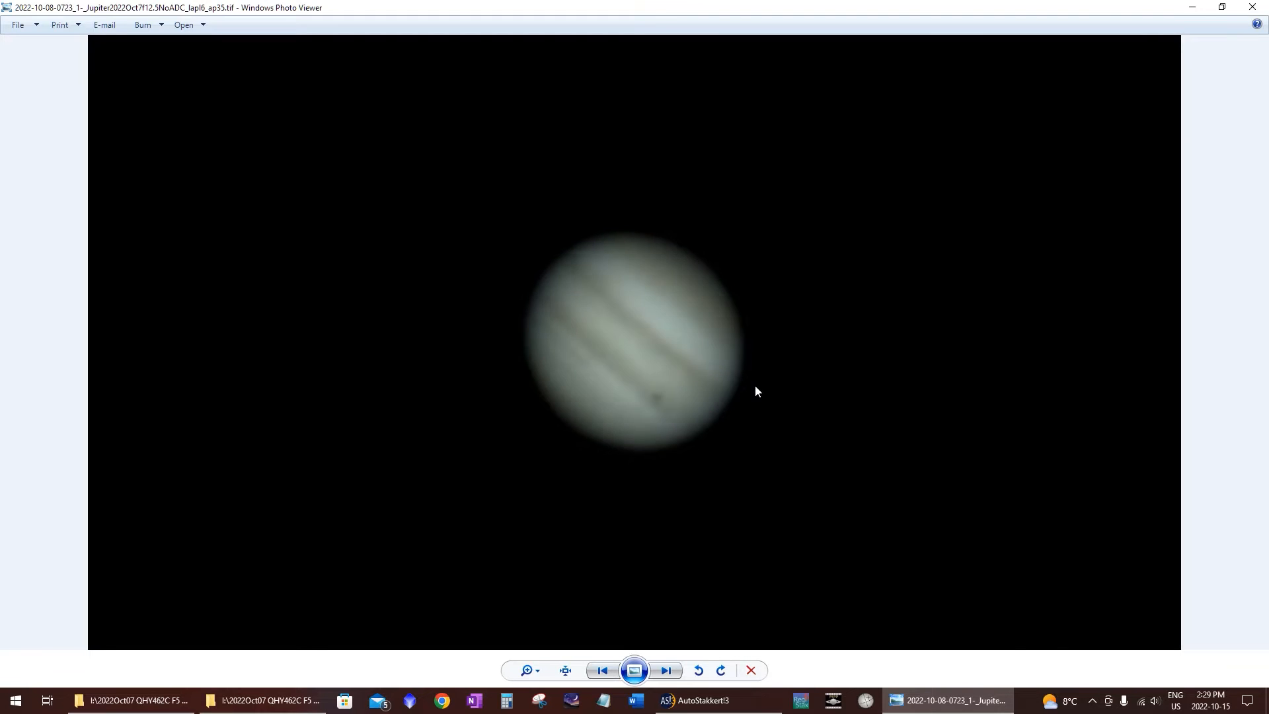
key("Right")
key("Right")
key("Right")
key("Right")
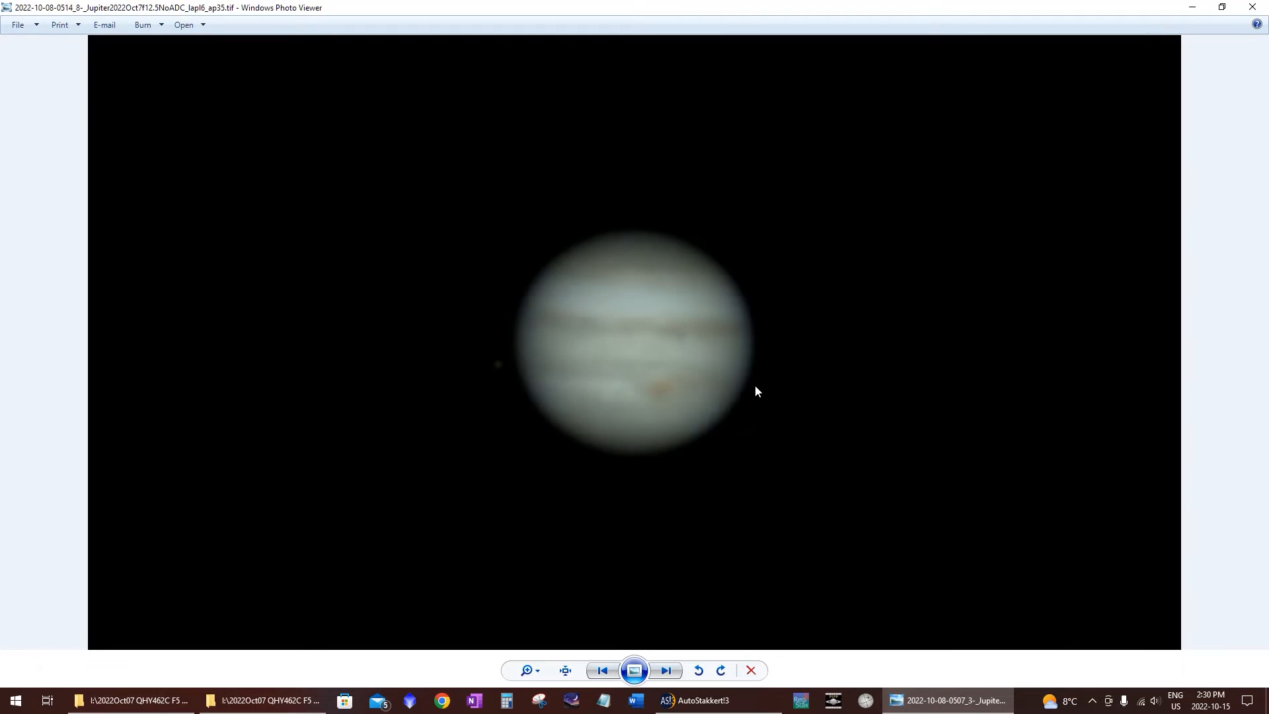
key("Right")
key("Right")
key("Right")
left_click(1252, 7)
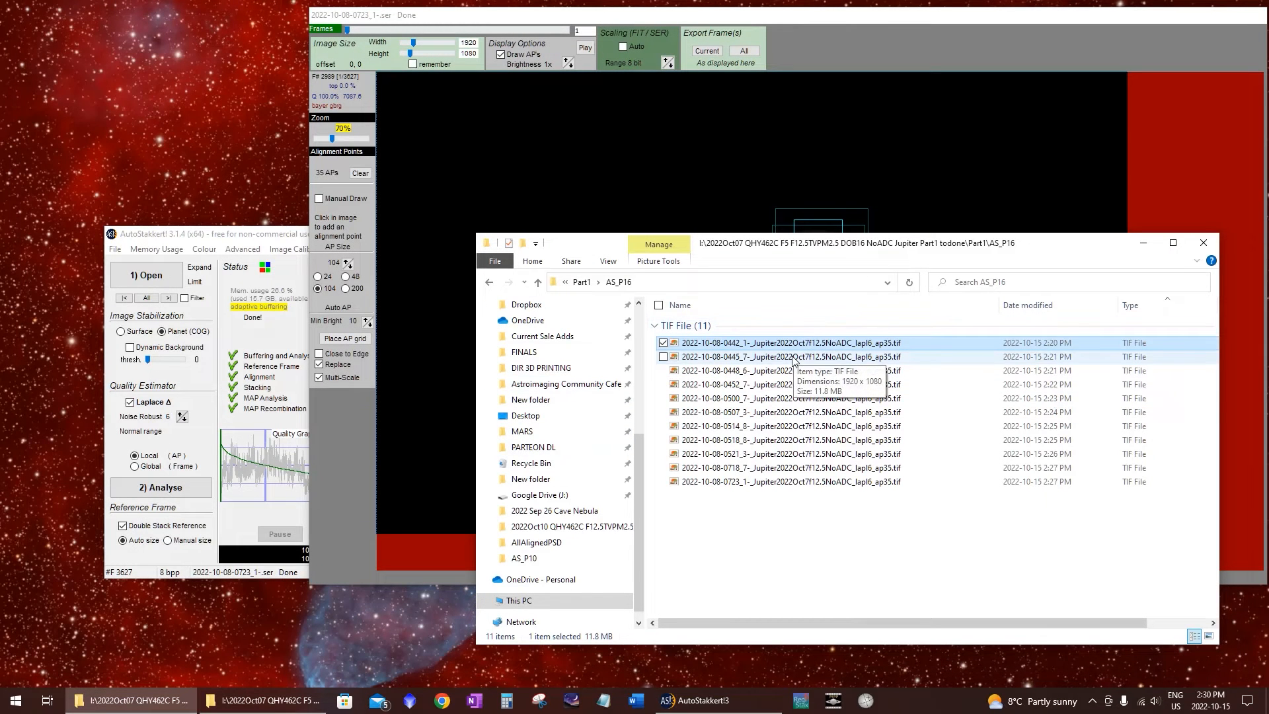
Launch RegiStax V6, close AutoStakkert, and move the RegiStax window so the AS_P16 folder window is reachable
left_click(801, 704)
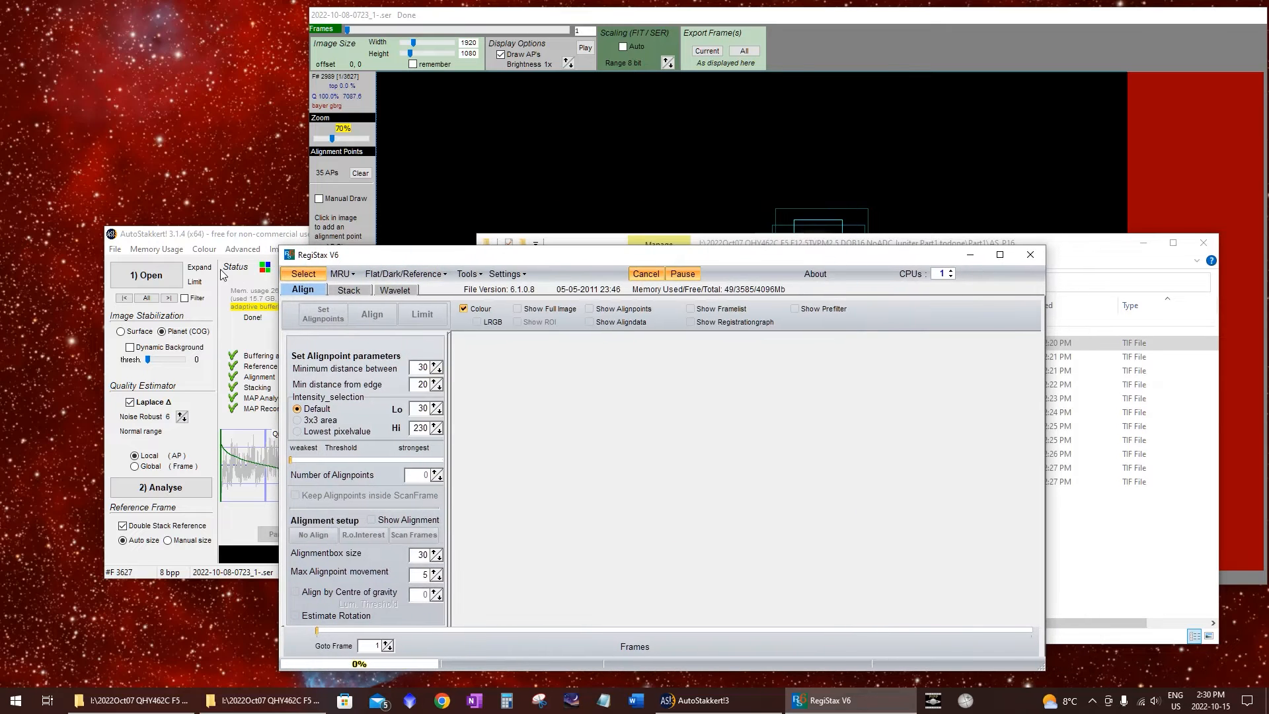
left_click(493, 225)
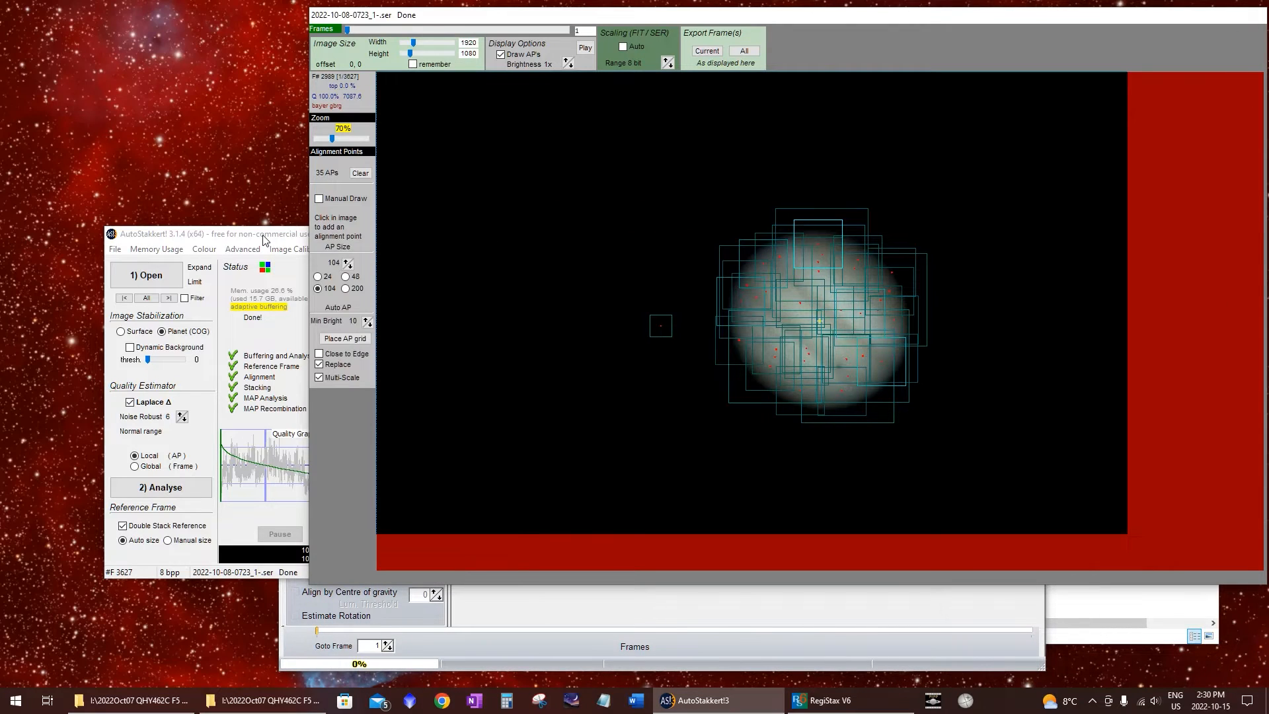
left_click(263, 236)
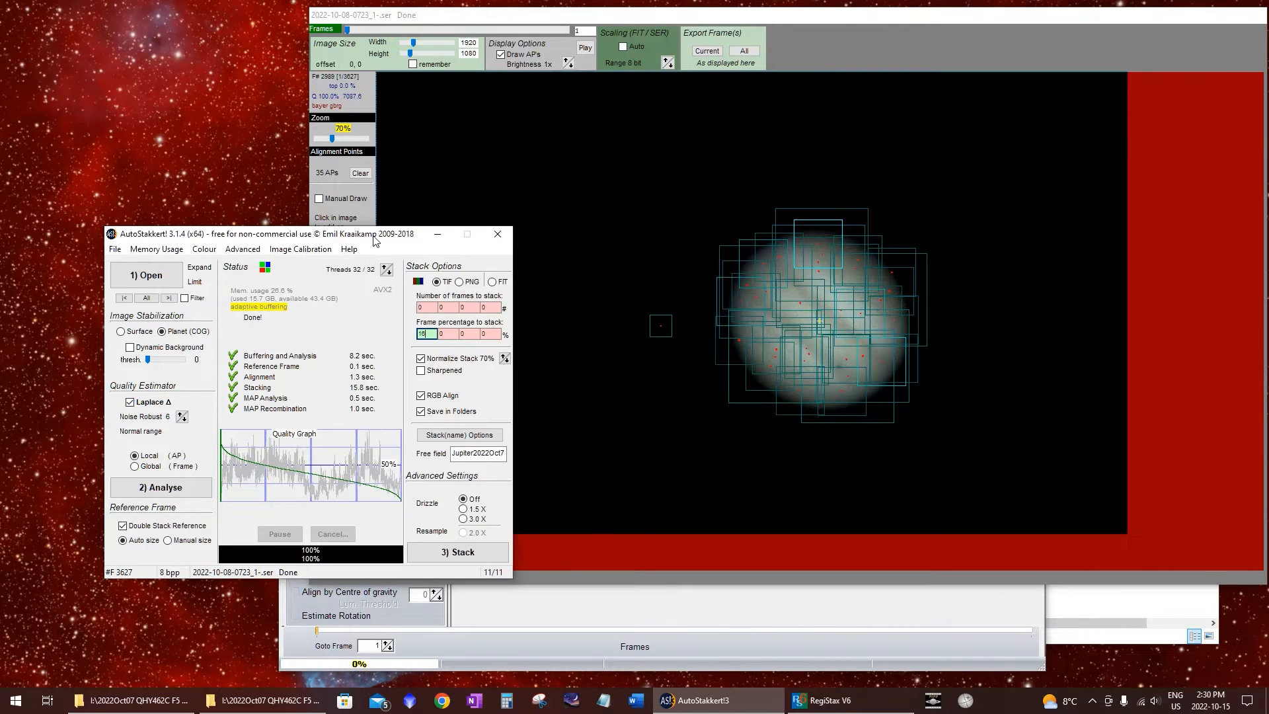
left_click(492, 240)
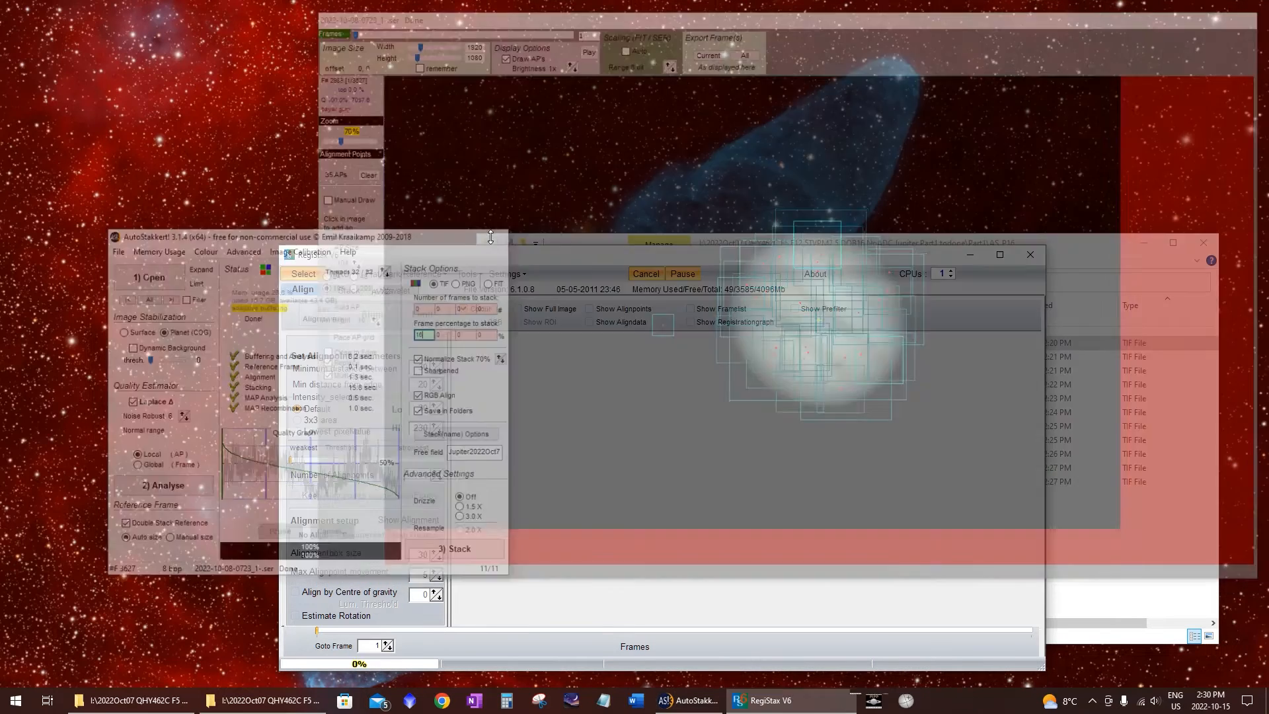
left_click_drag(530, 259, 439, 255)
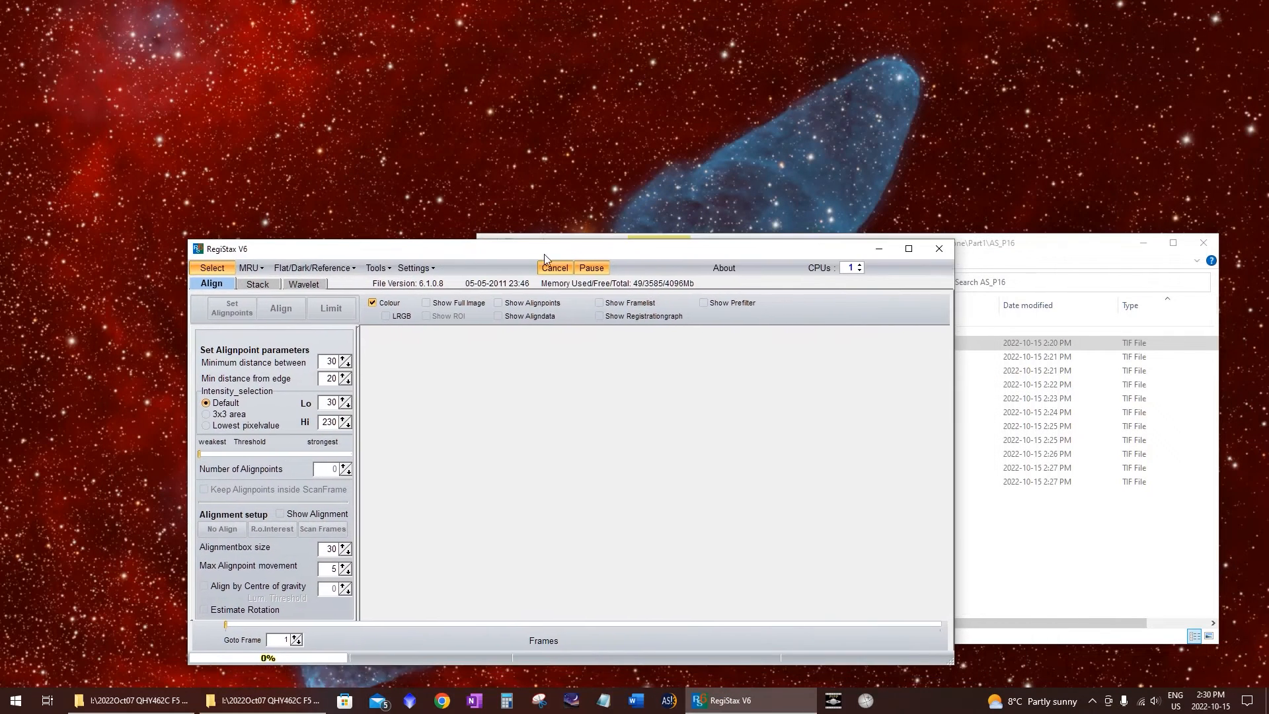
left_click(989, 263)
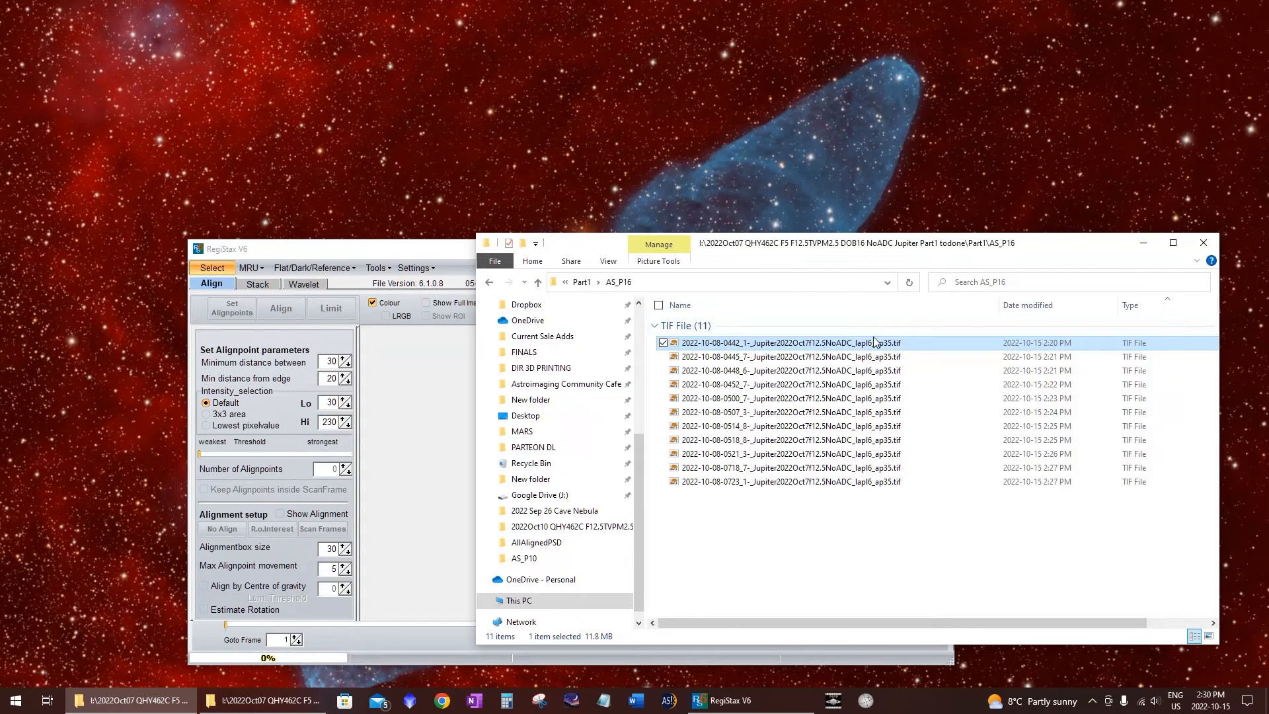
left_click_drag(874, 341, 426, 357)
left_click(391, 252)
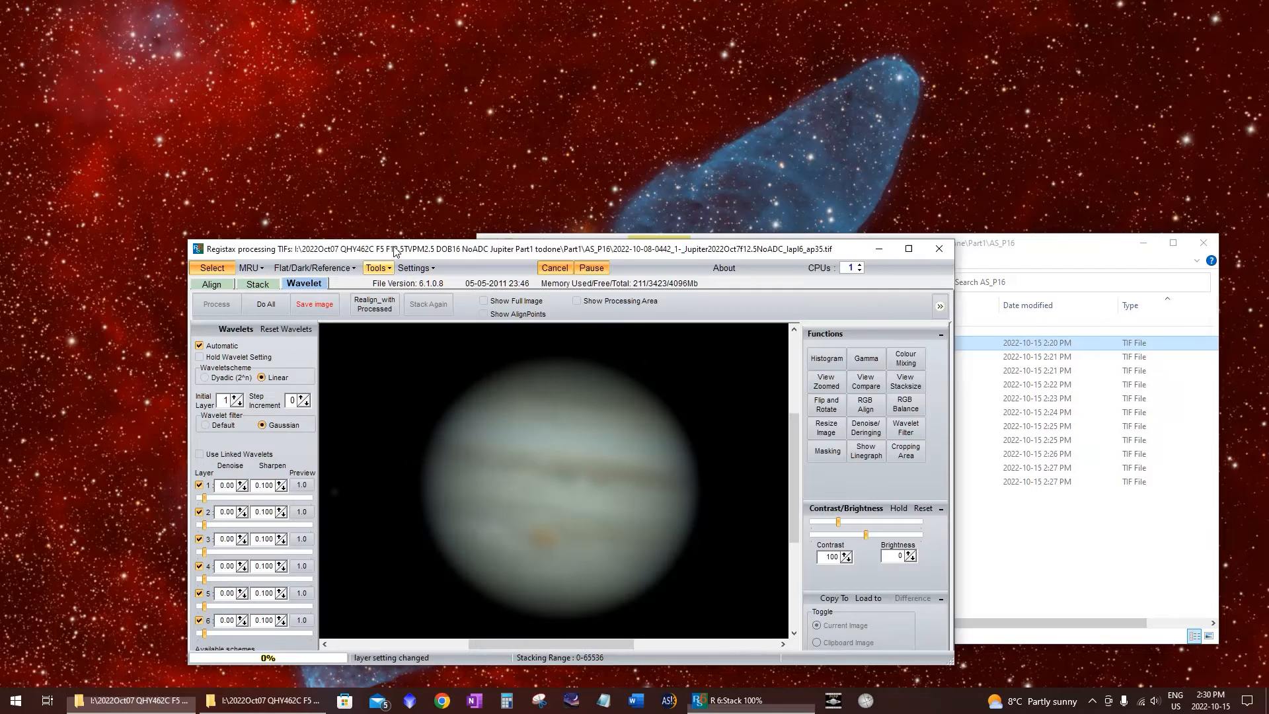
left_click_drag(406, 249, 536, 110)
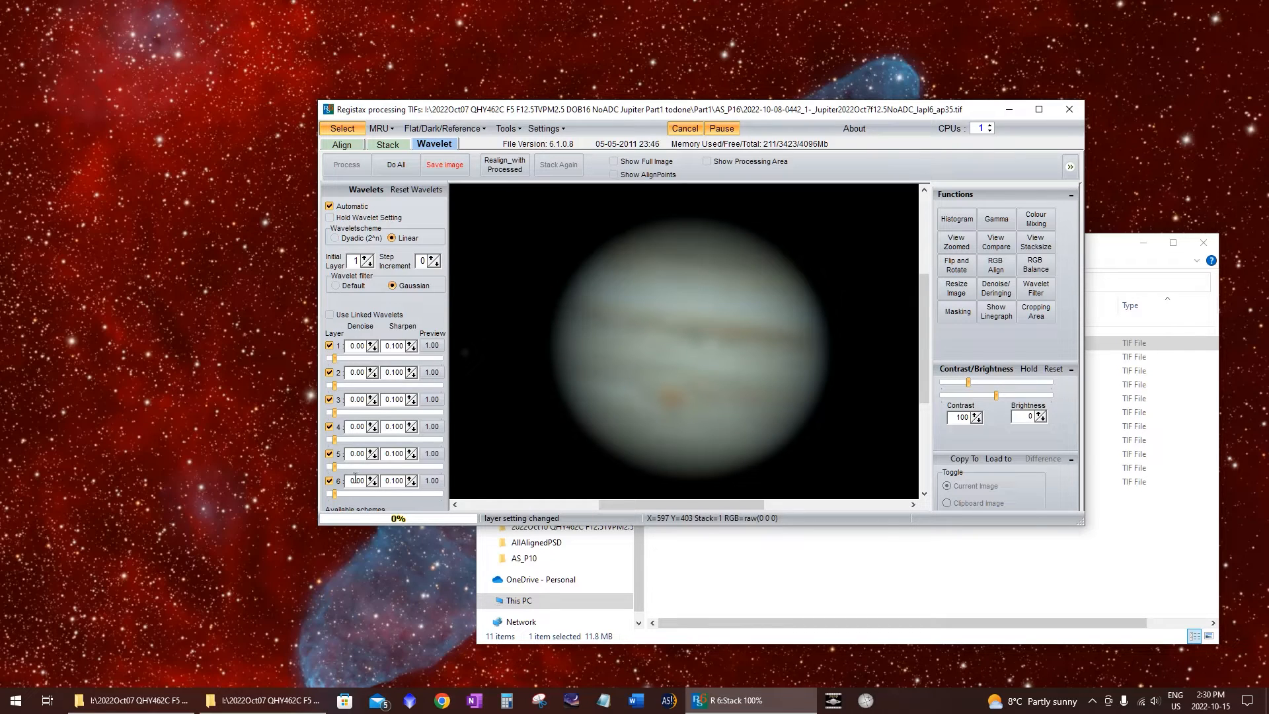
Set the wavelet scheme to Dyadic (2^n) and raise the layer 1 wavelet to 100
left_click(355, 243)
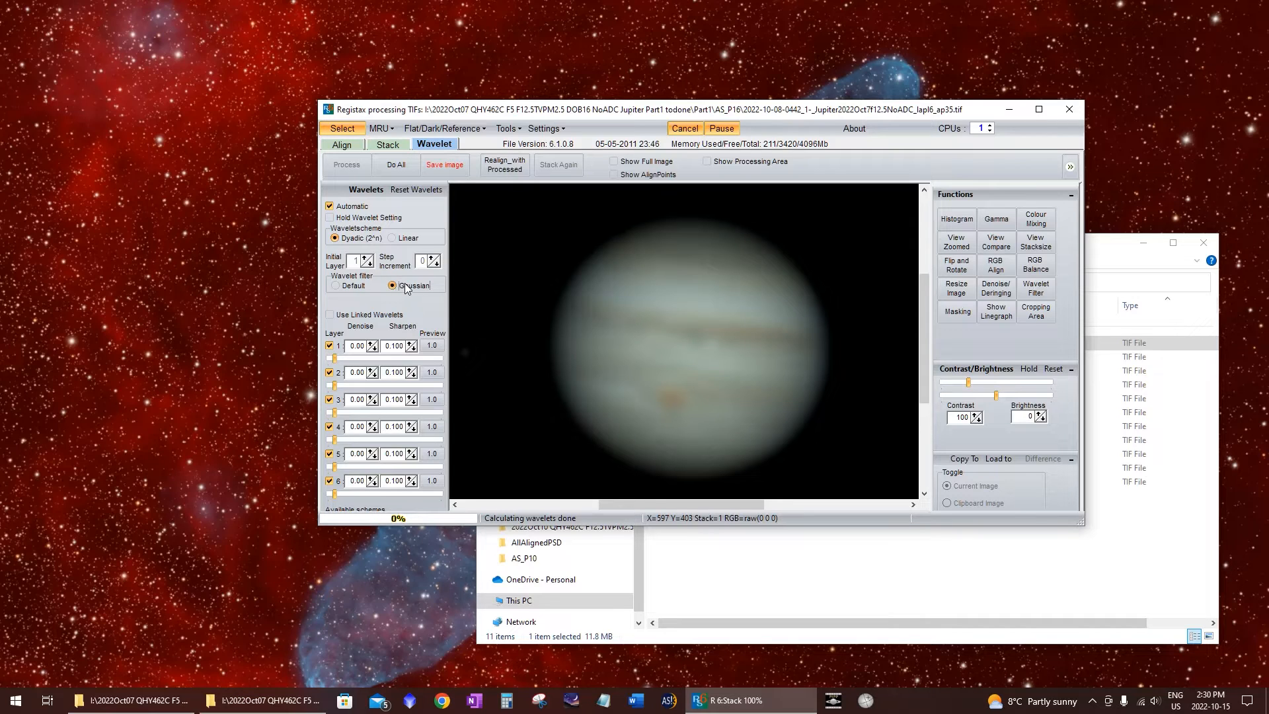
left_click(351, 360)
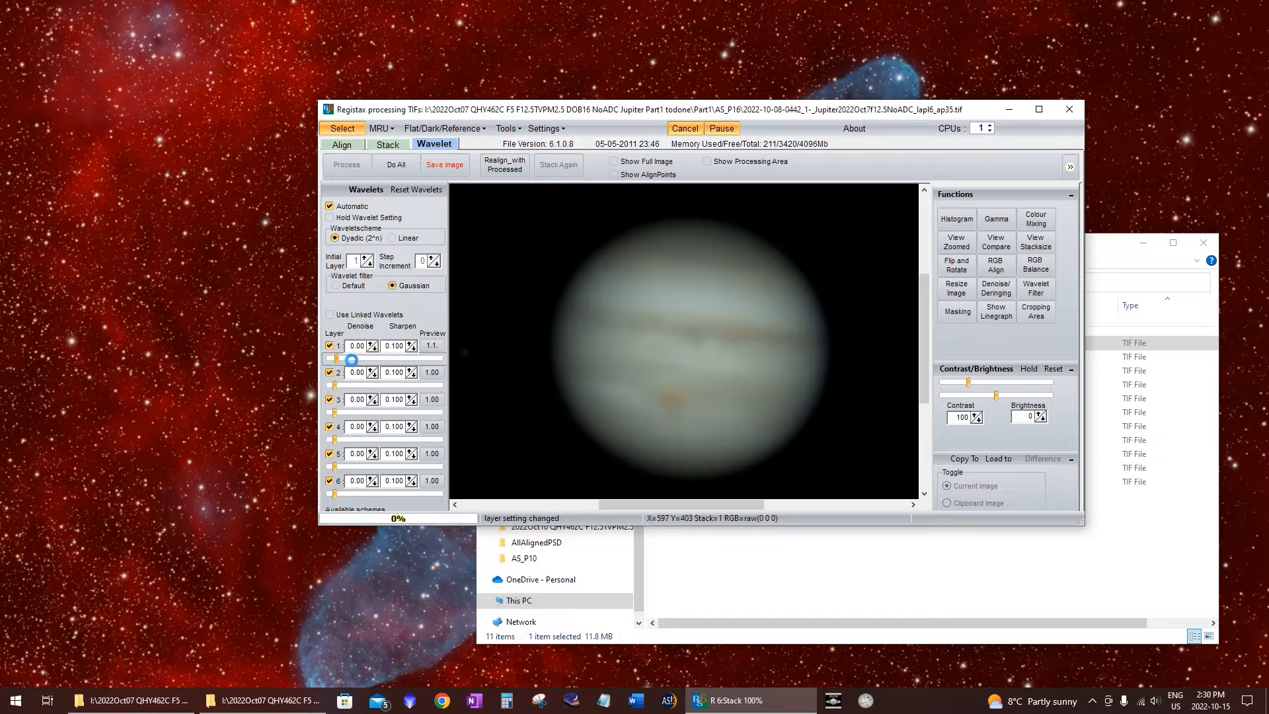
left_click_drag(351, 360, 434, 358)
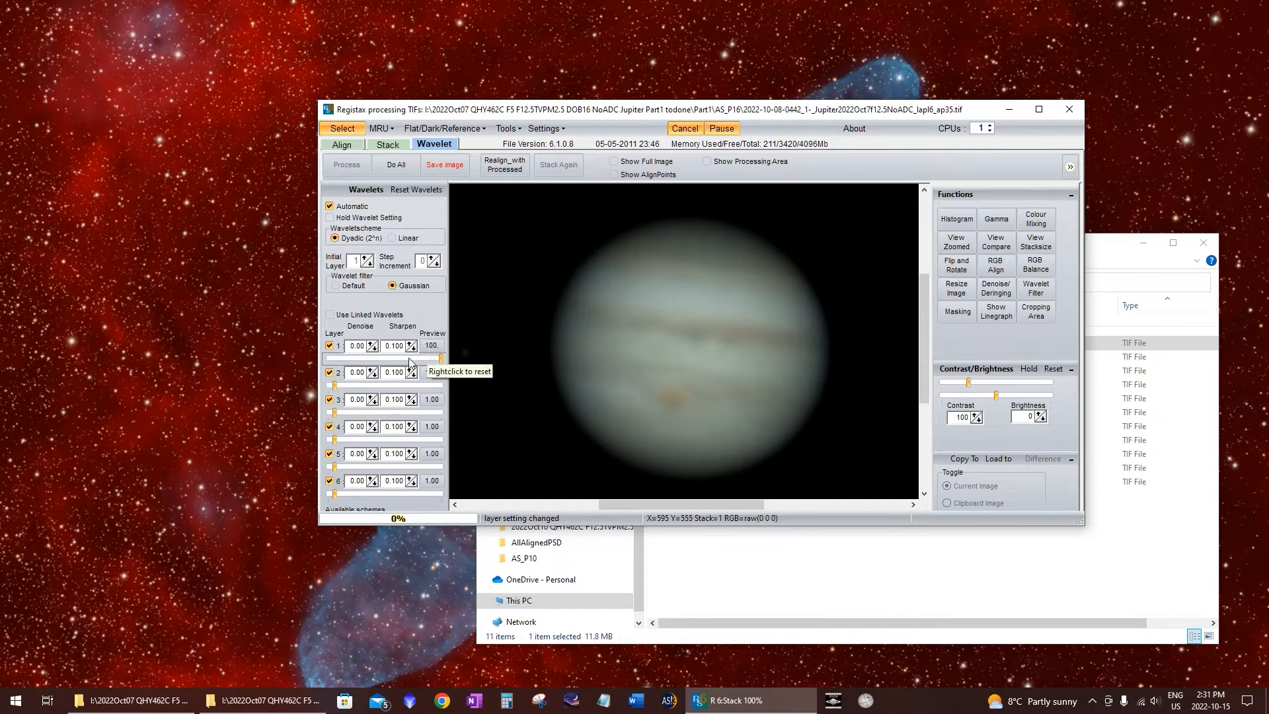
Try the layer 1 and layer 2 wavelets separately at 100, resetting each layer after its test
right_click(437, 357)
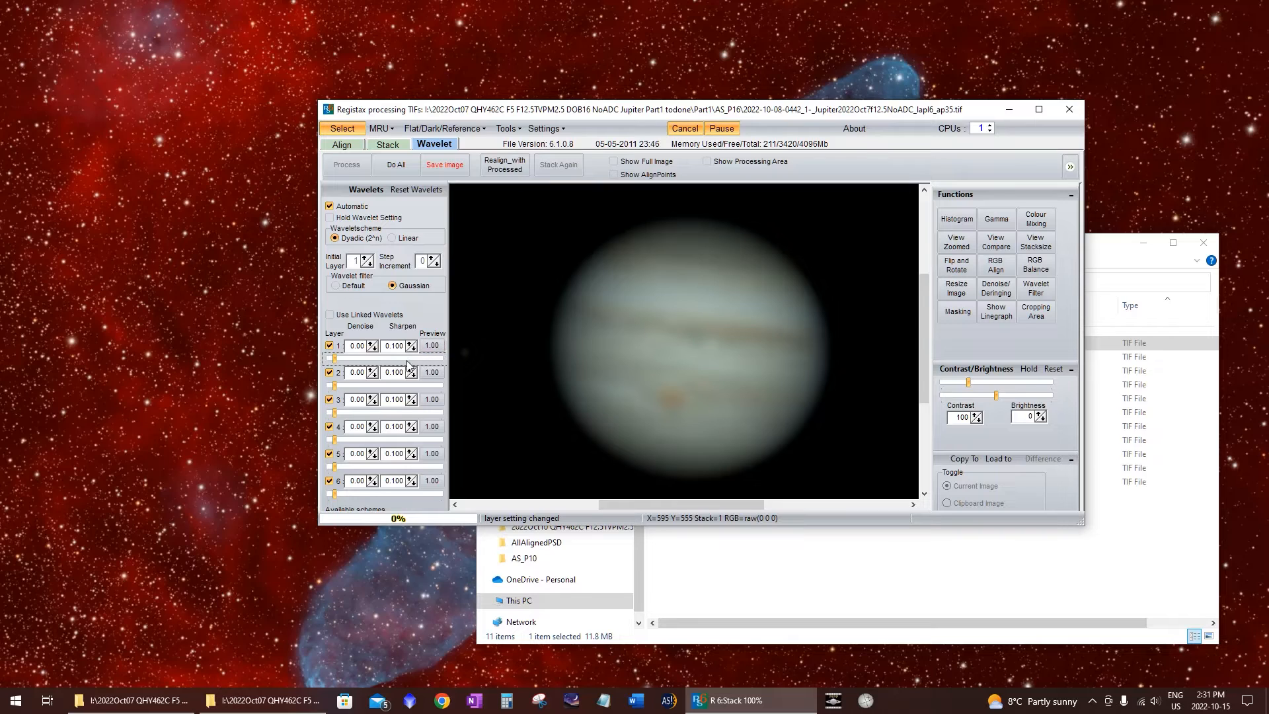
left_click(679, 354)
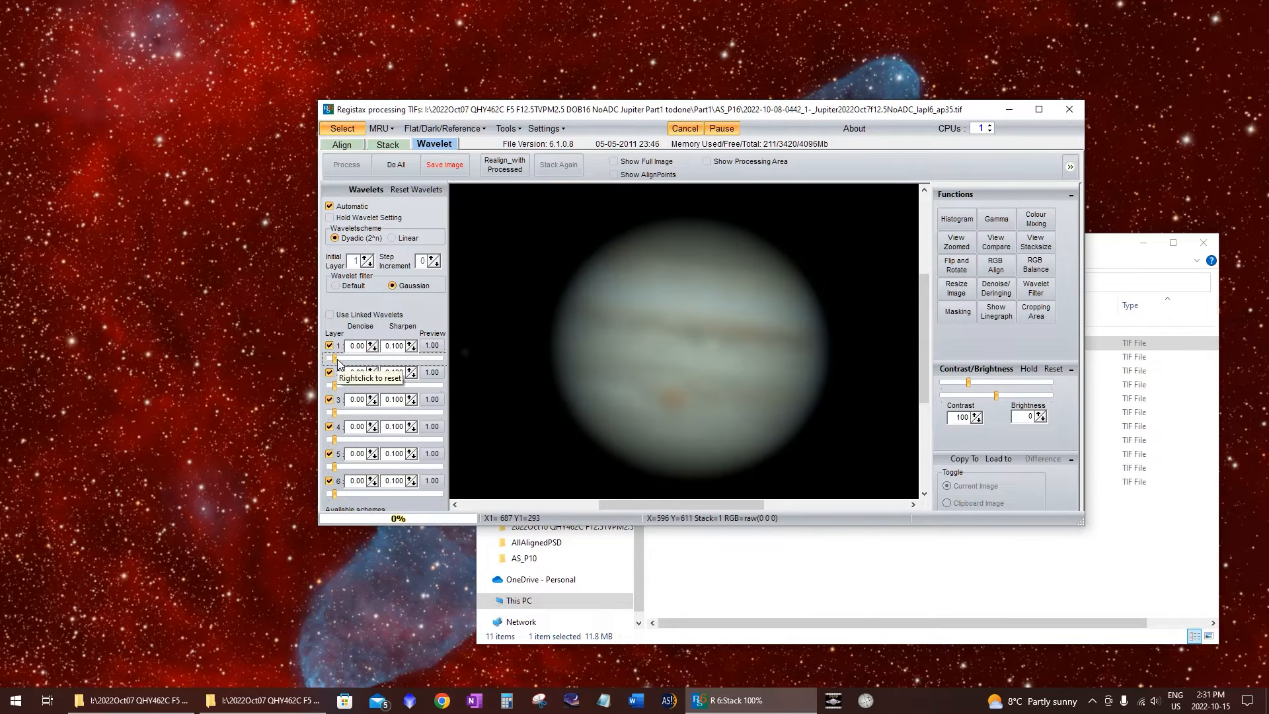
left_click_drag(335, 357, 474, 366)
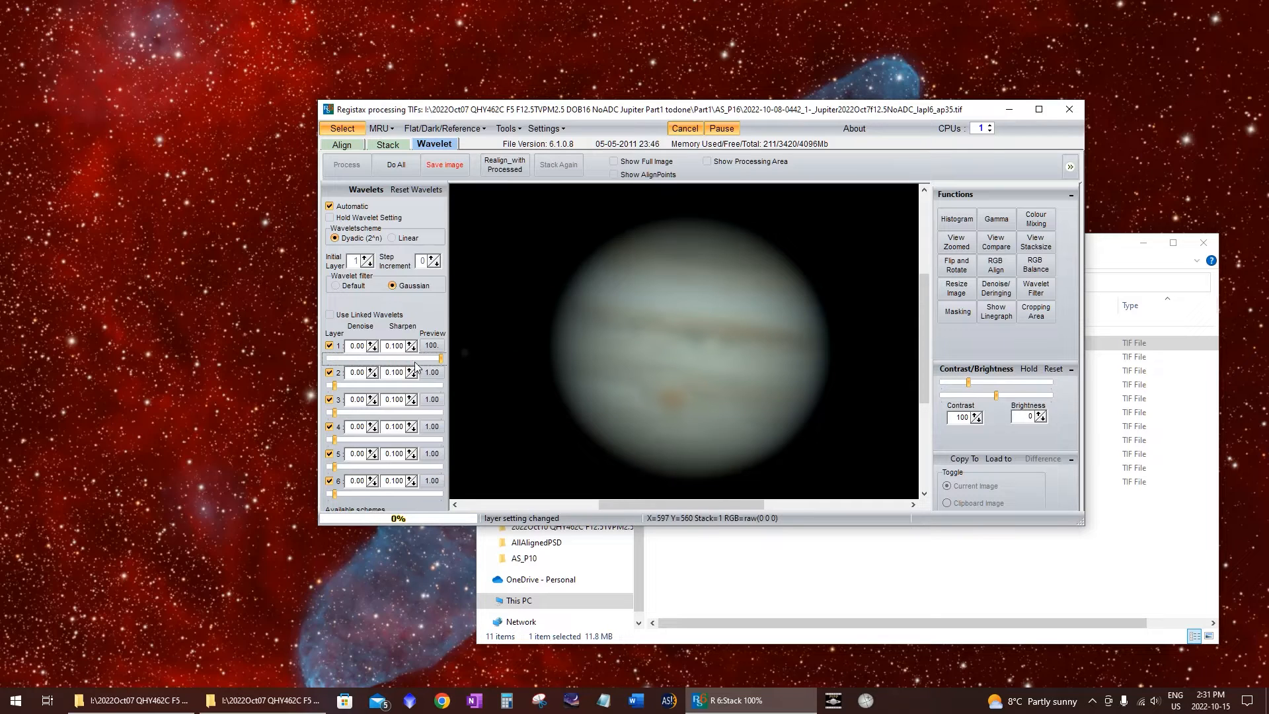
right_click(390, 361)
left_click_drag(336, 389, 466, 387)
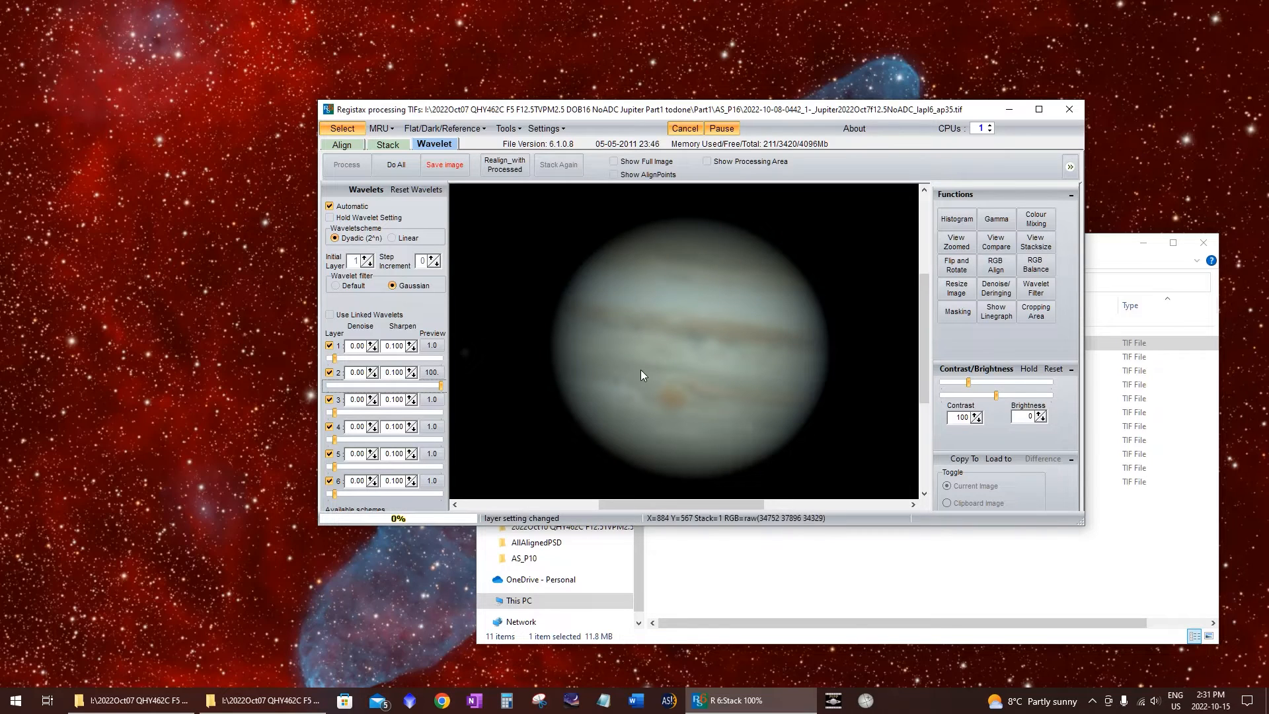
left_click(422, 385)
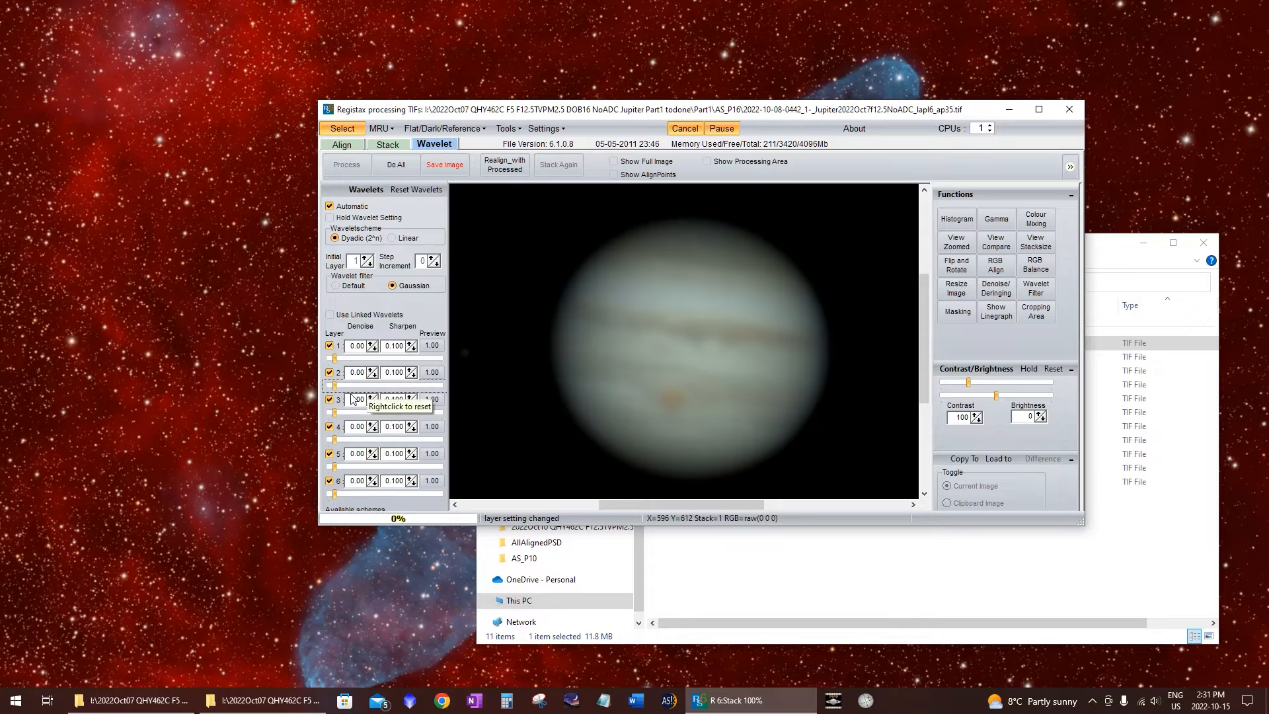
Try the layer 3 wavelet at 85.9, check it in full-image view, try a stronger setting and reset the layer
left_click(334, 415)
left_click_drag(334, 415, 424, 414)
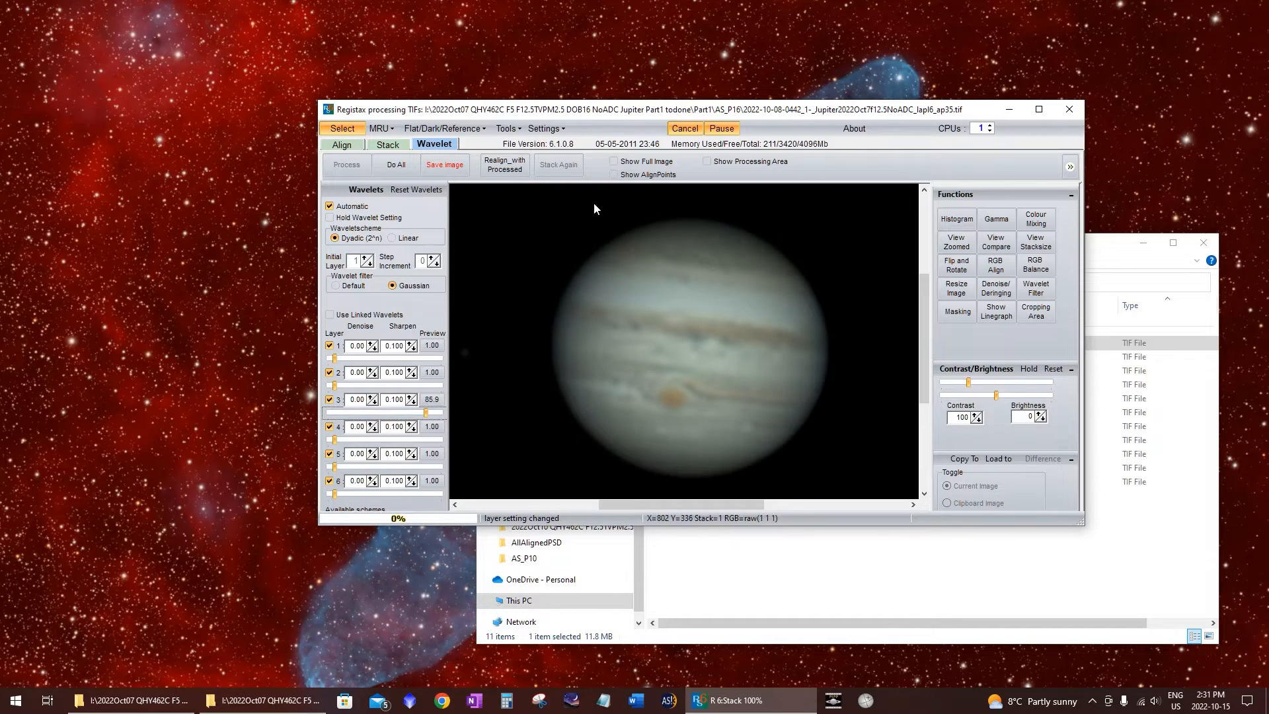
left_click(614, 161)
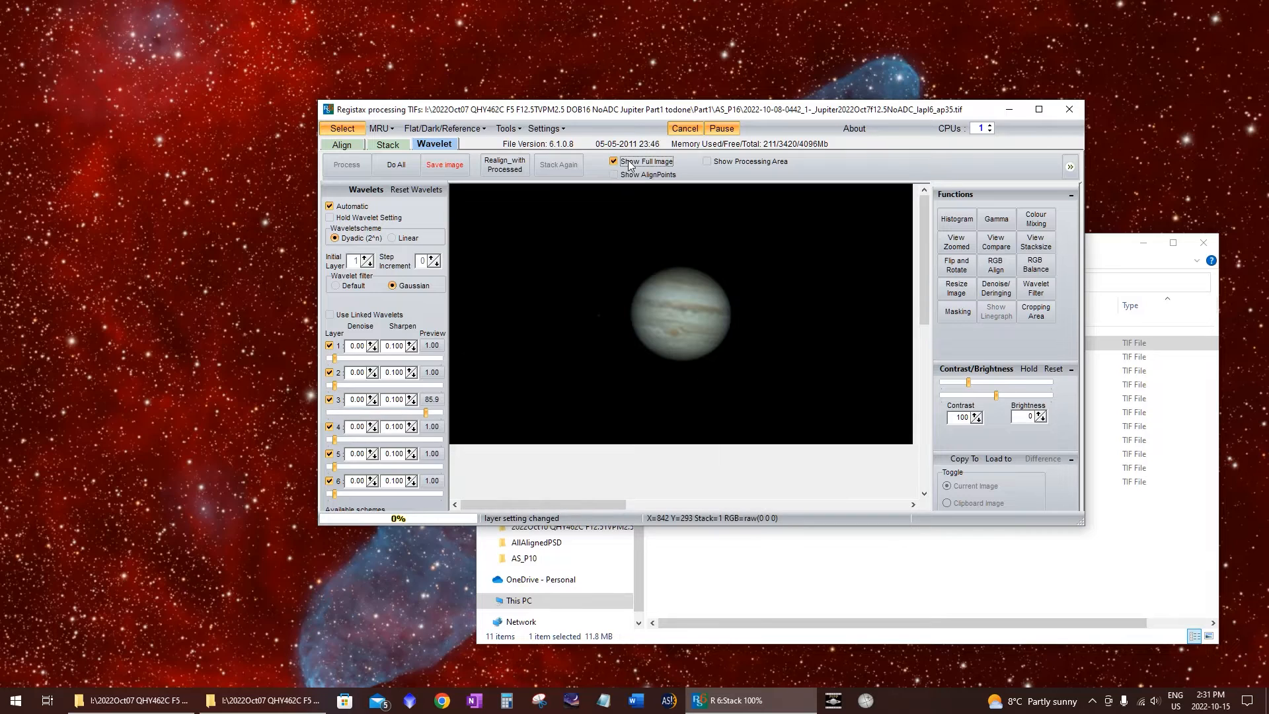
left_click(629, 163)
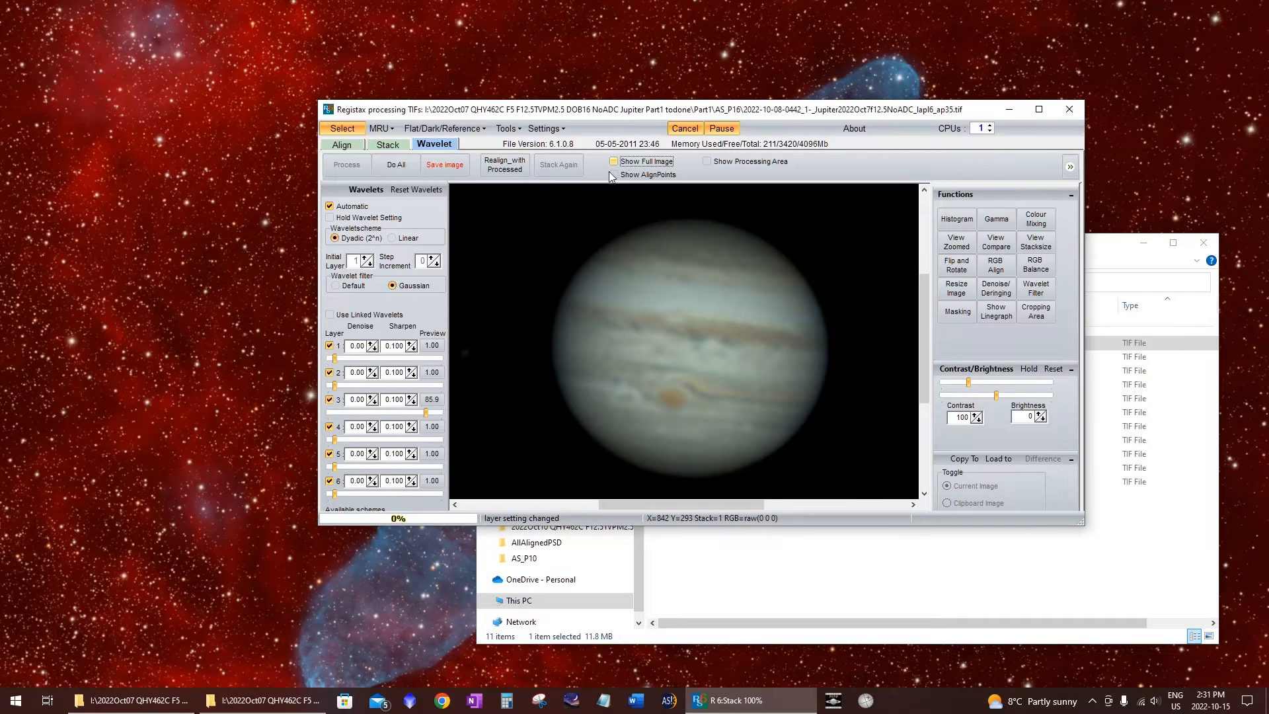
left_click(409, 413)
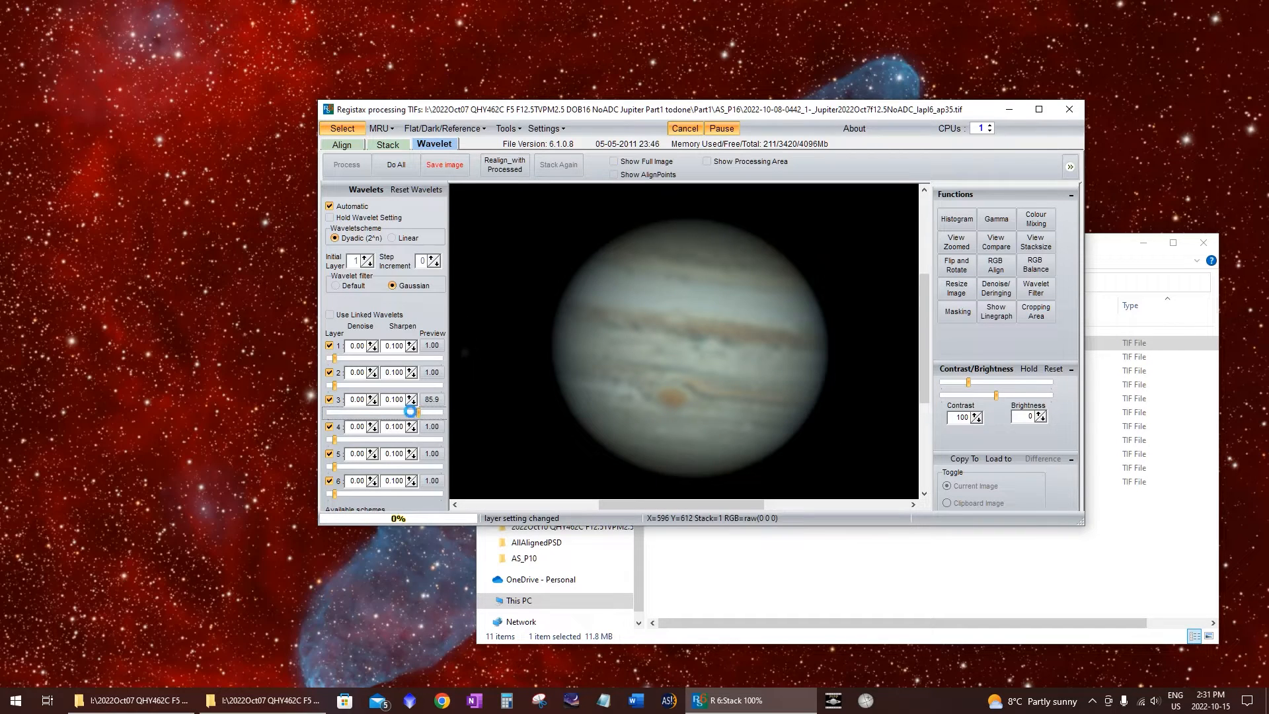
left_click_drag(406, 413, 457, 413)
left_click(429, 412)
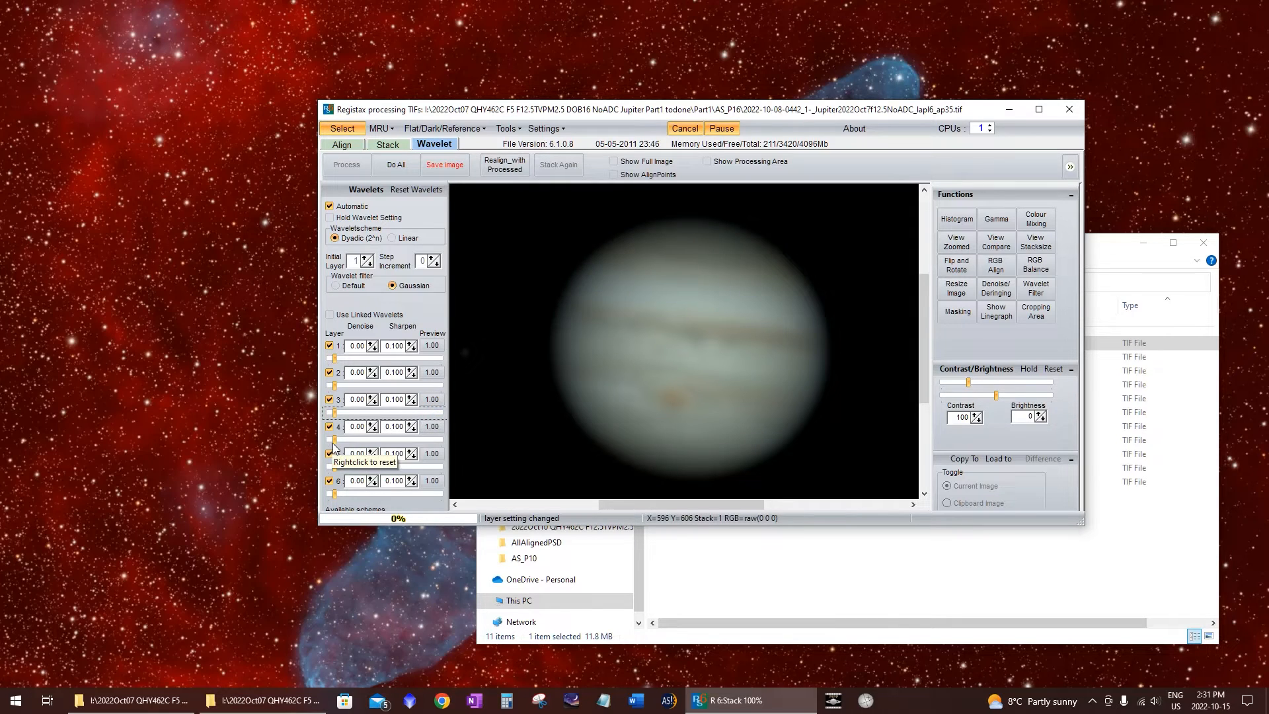
Try the layer 4 wavelet at 85.9, reset it, and compare it with layer 3 at 76.7
left_click_drag(334, 440, 422, 440)
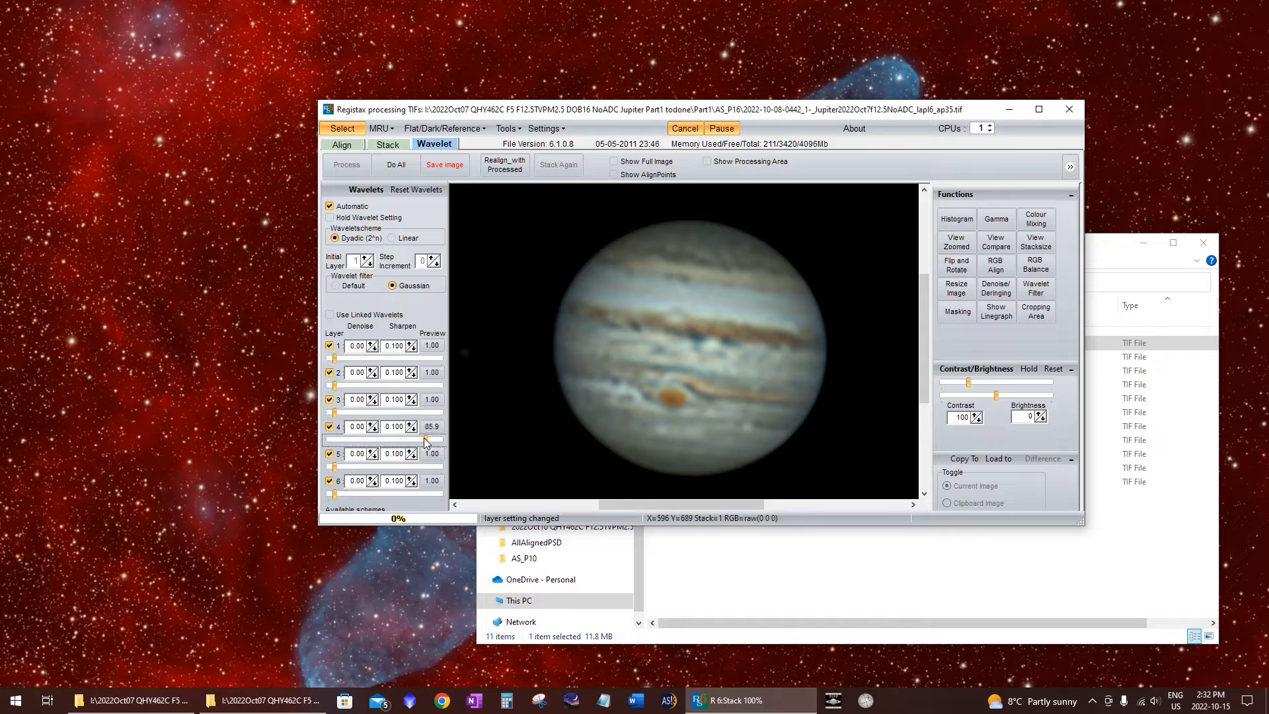
mouse_move(423, 438)
left_mouse_down()
mouse_move(334, 439)
mouse_move(367, 414)
mouse_move(447, 421)
mouse_move(416, 416)
left_mouse_up()
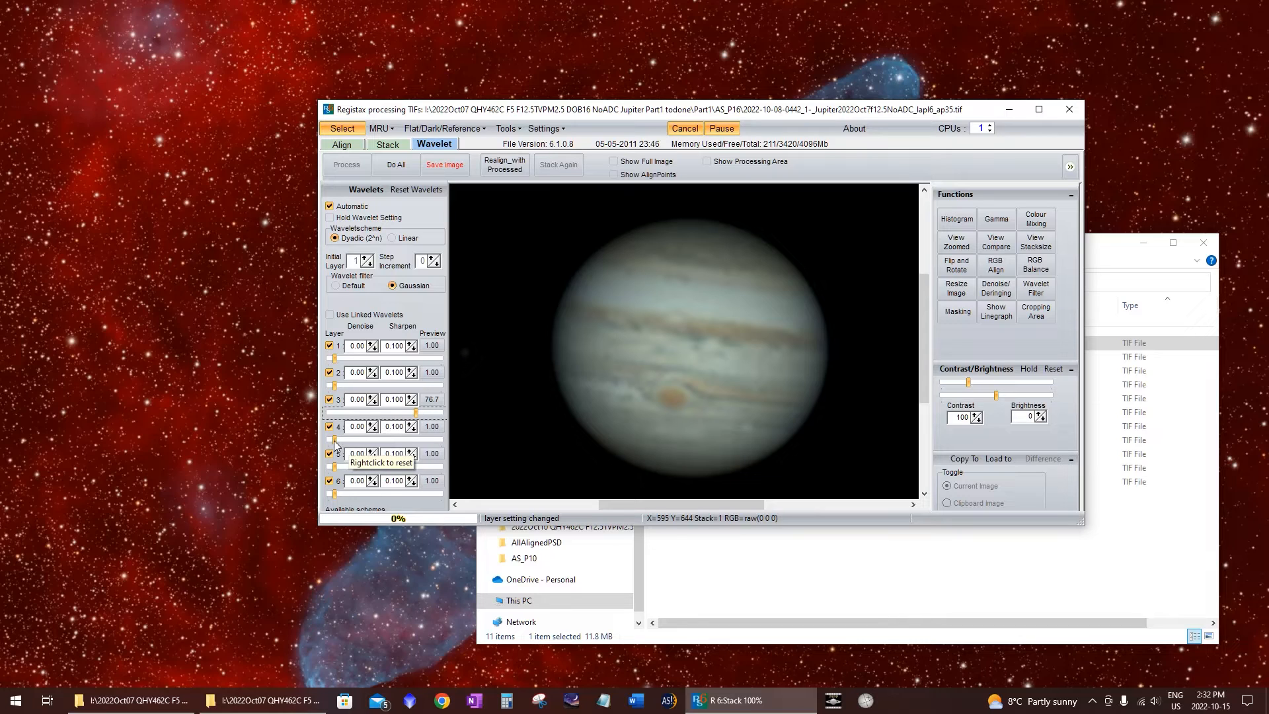
left_click_drag(334, 440, 359, 443)
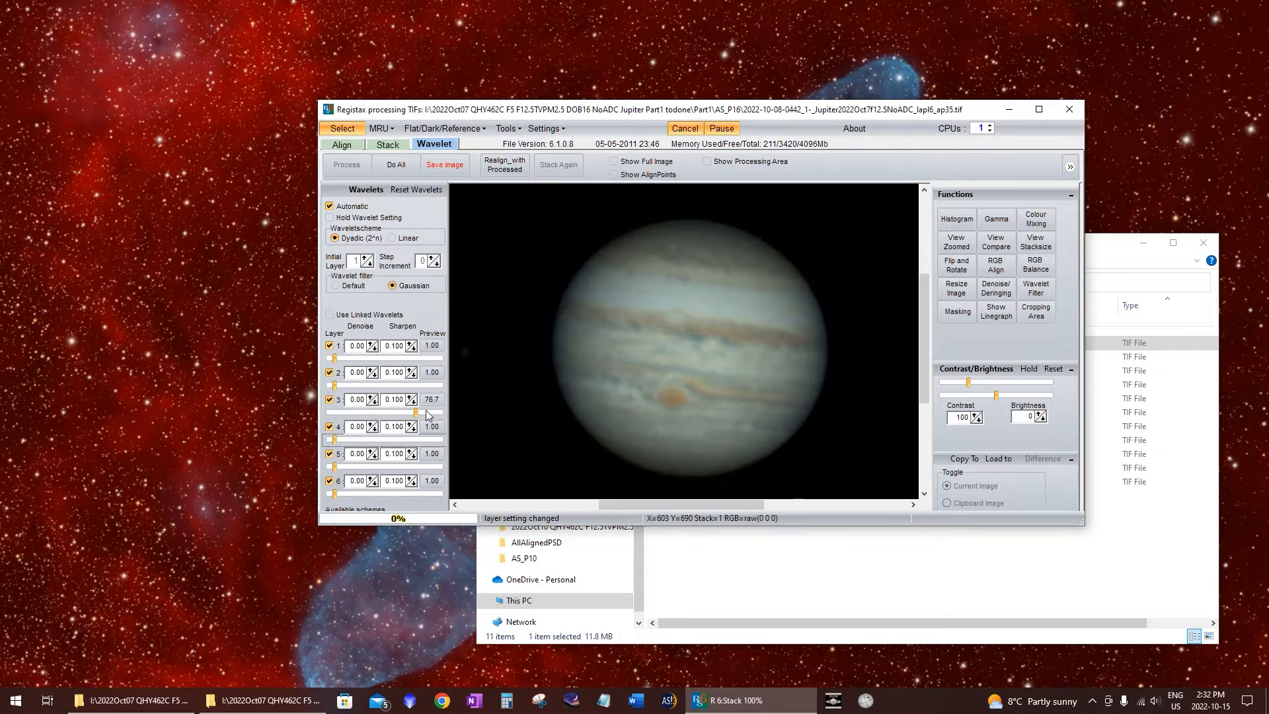
Show the full image in a maximized window and set the layer 3 wavelet to 75.4
mouse_move(417, 411)
left_mouse_down()
mouse_move(427, 413)
mouse_move(416, 413)
left_mouse_up()
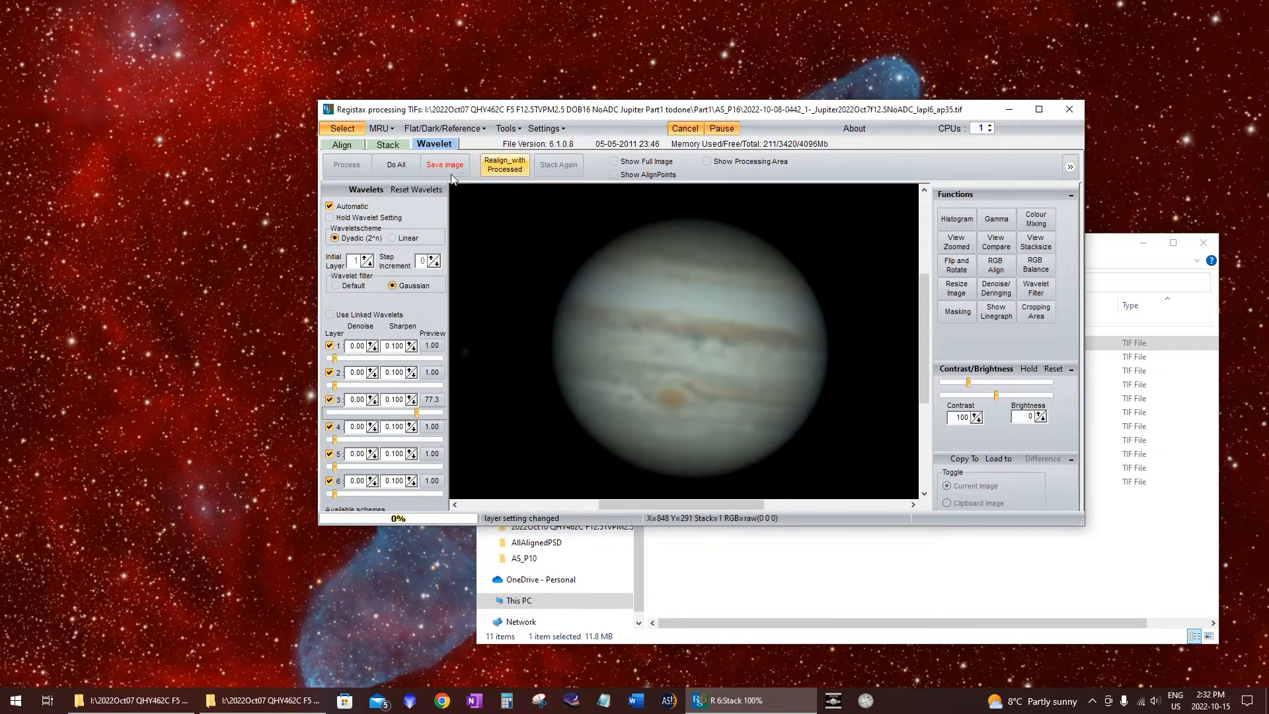
left_click(633, 161)
left_click(1038, 110)
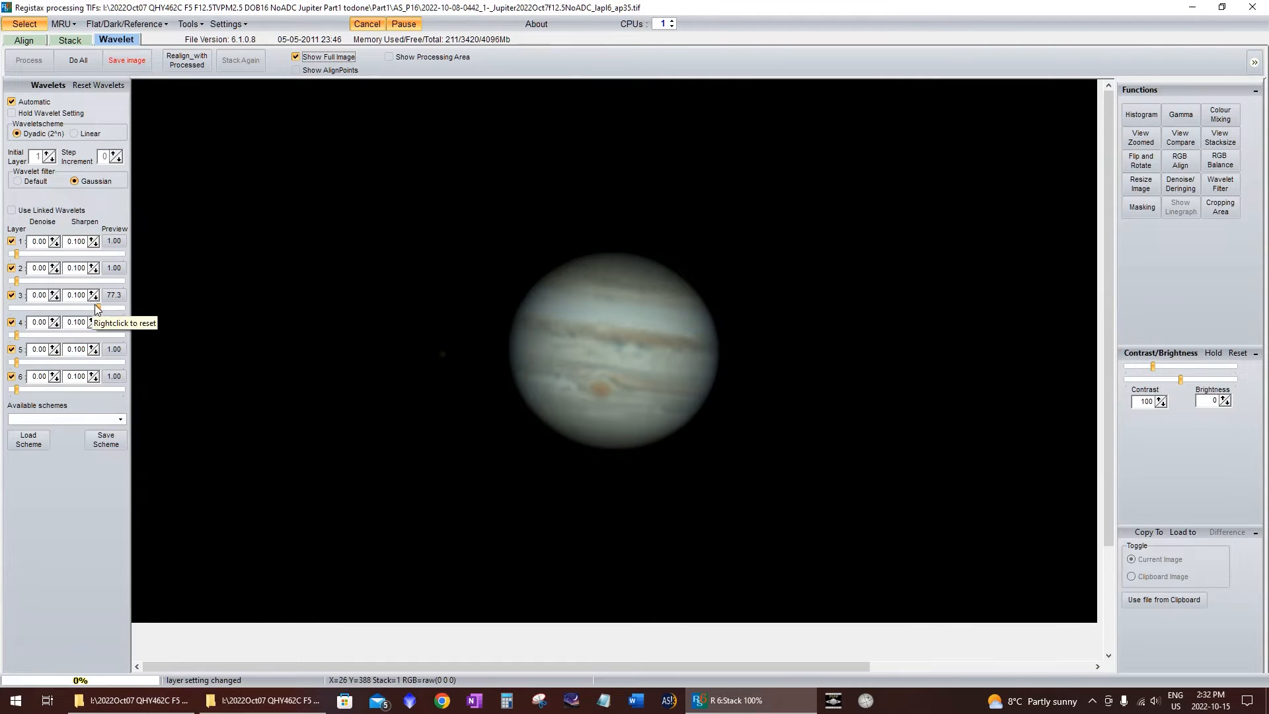
left_click_drag(99, 308, 98, 308)
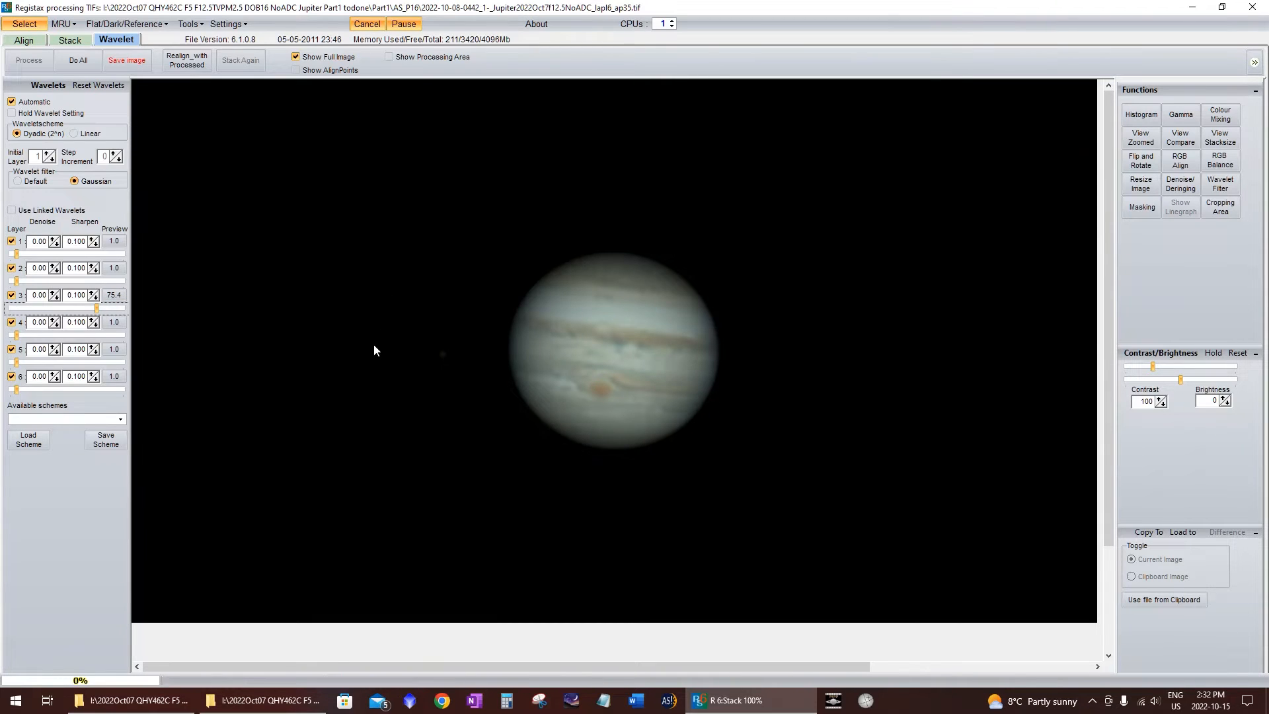
Look over the Final and AS_P16 folder windows, return to RegiStax and look at its macro and batch options
left_click(271, 708)
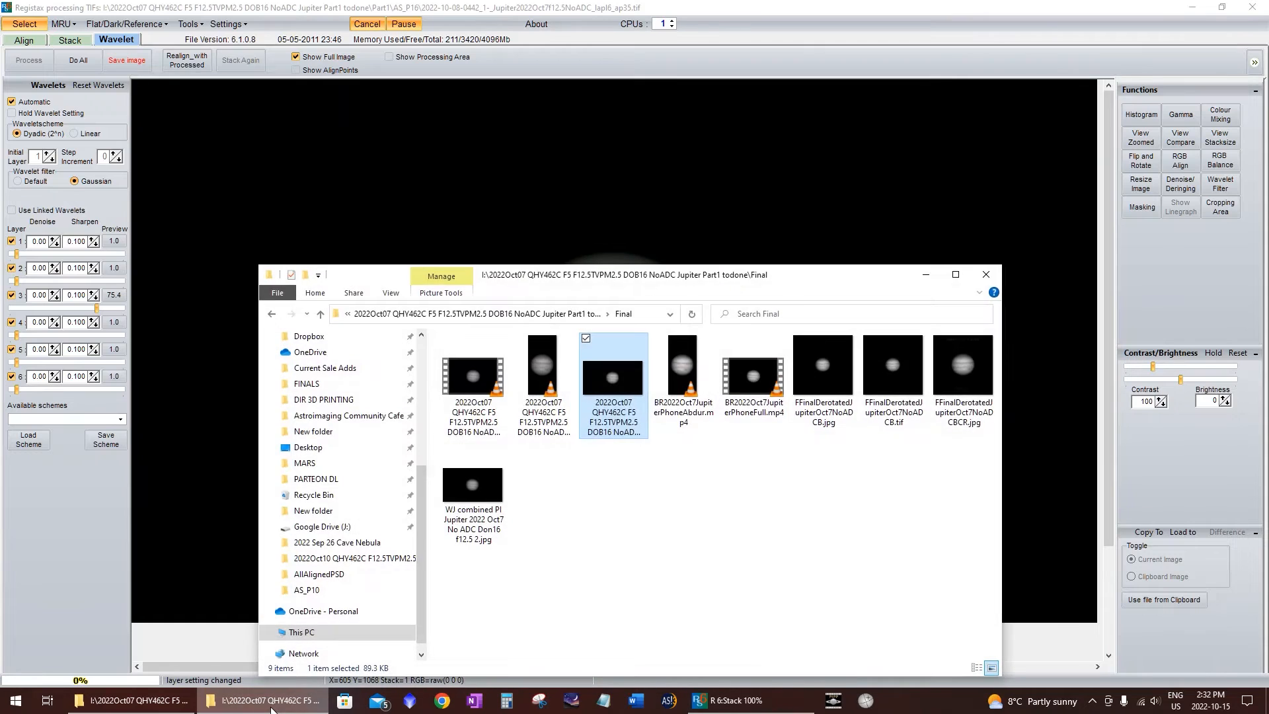
left_click(271, 708)
left_click(136, 700)
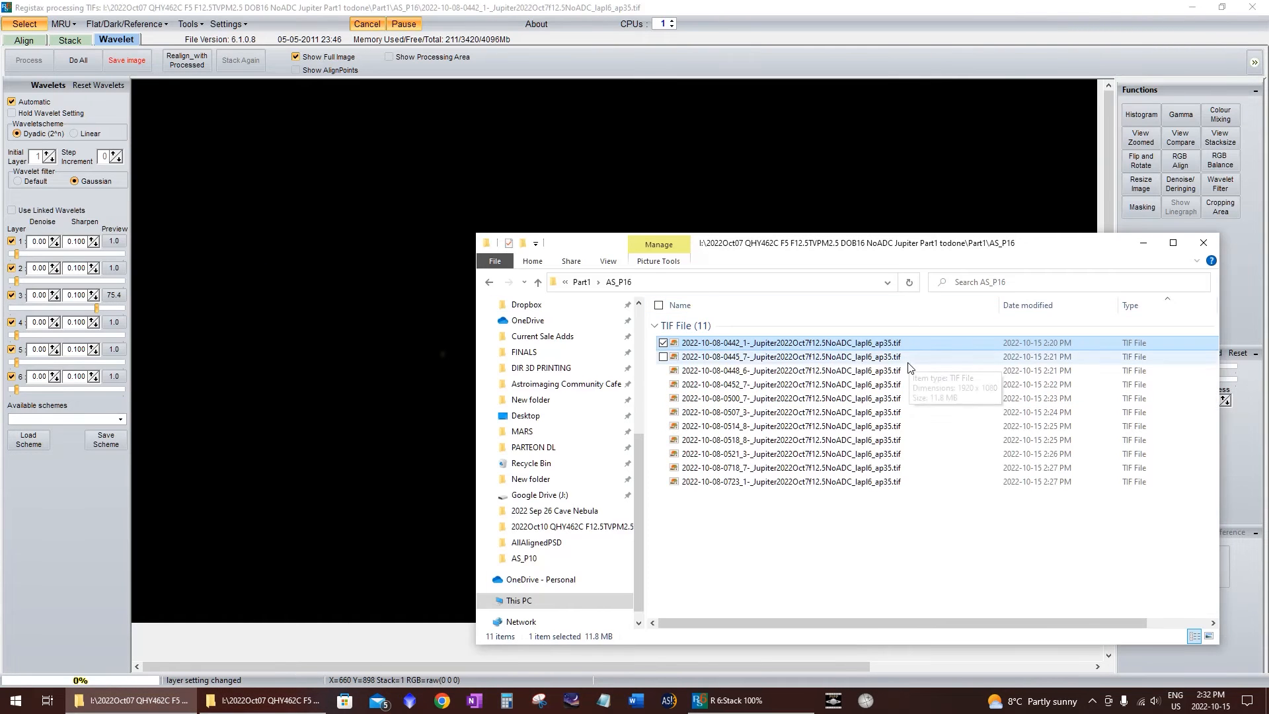
left_click(542, 5)
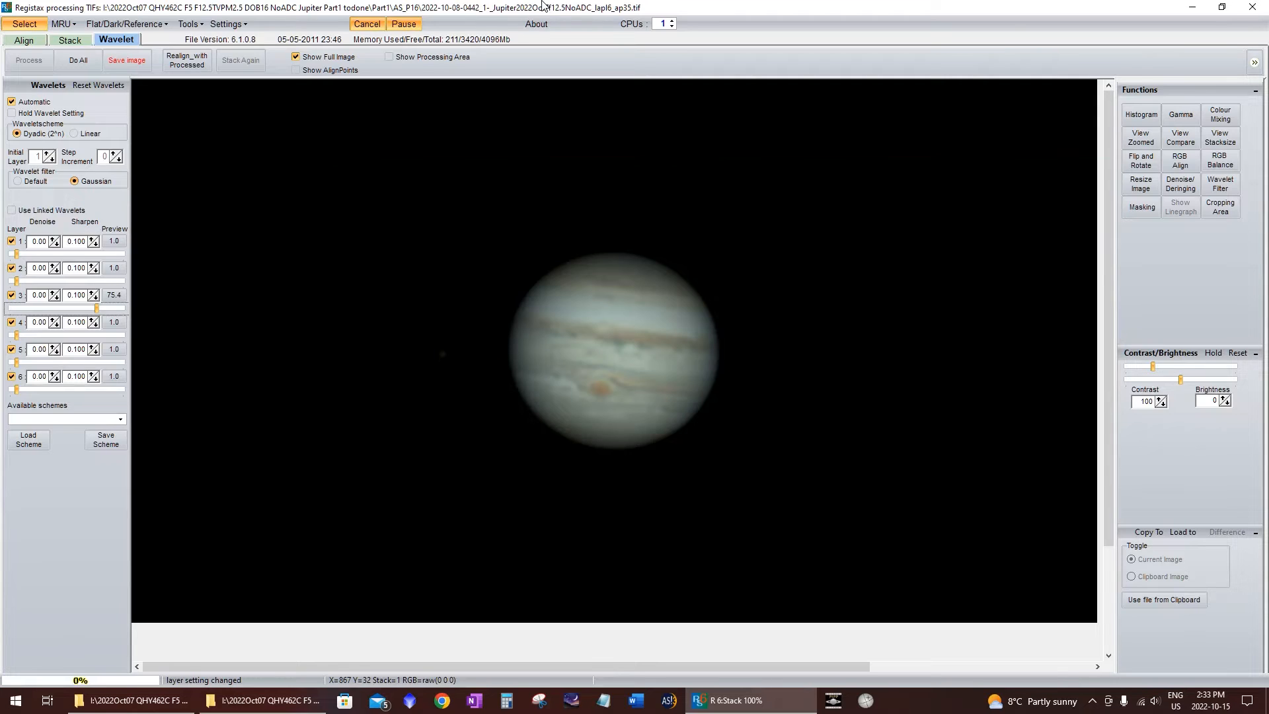
left_click(198, 25)
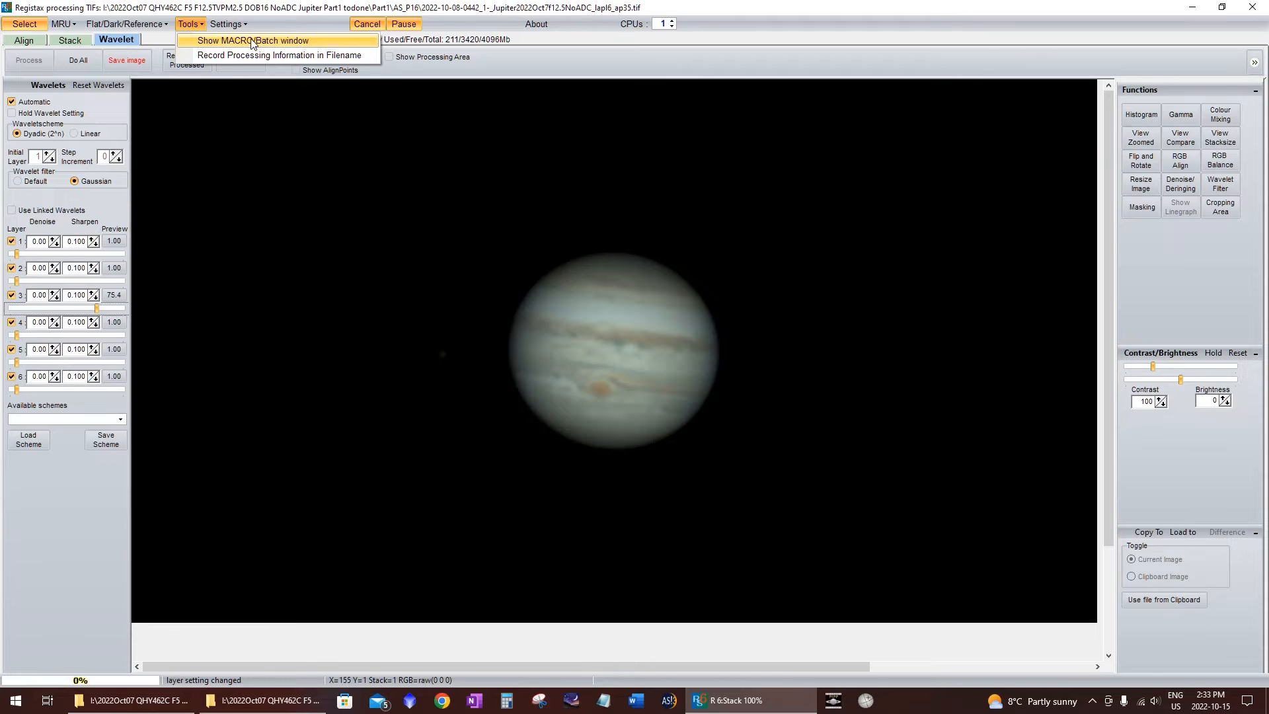
left_click(244, 3)
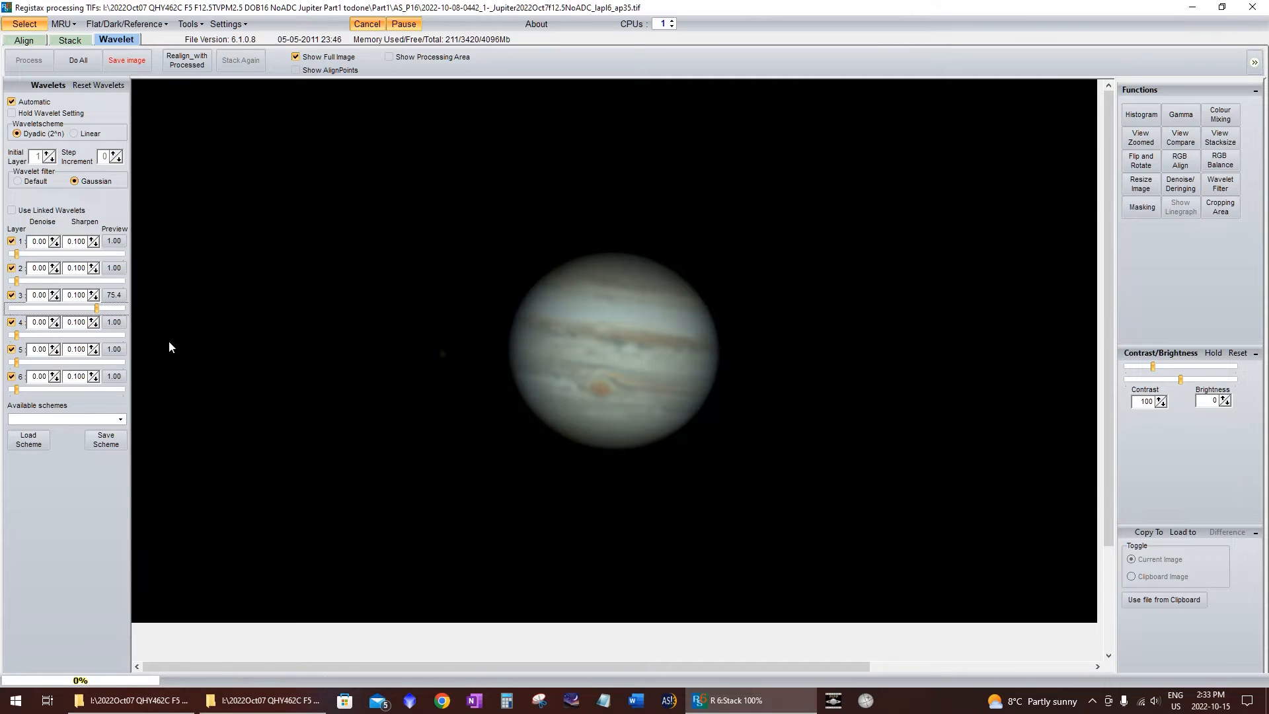
Save the current wavelet settings as a scheme named Jupiter in the RegiStax 6 folder
left_click(121, 419)
left_click(121, 419)
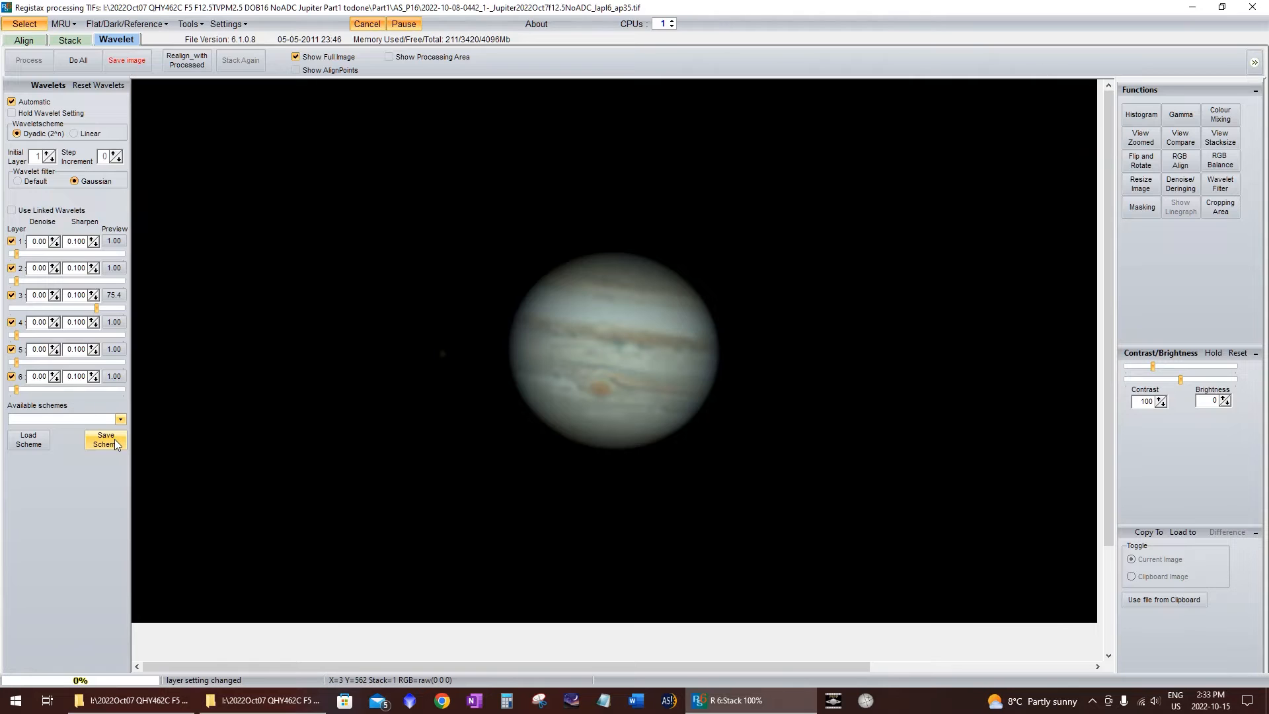
left_click(105, 439)
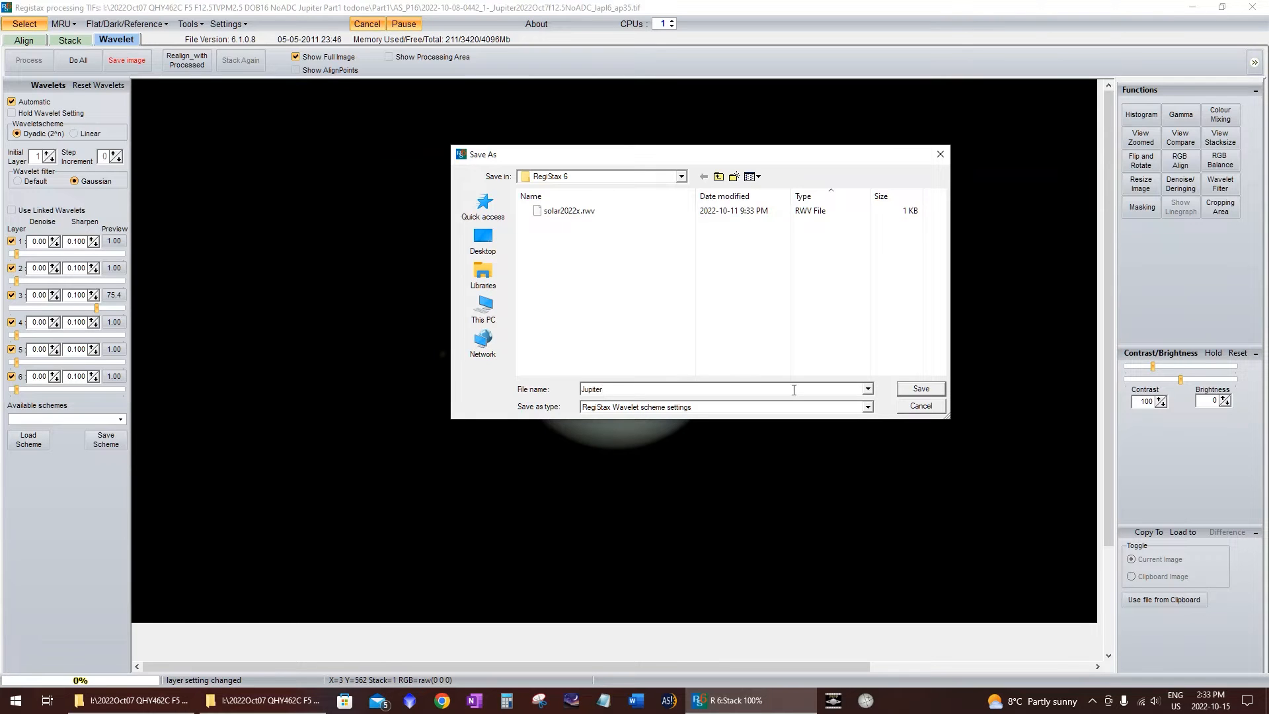
left_click(921, 389)
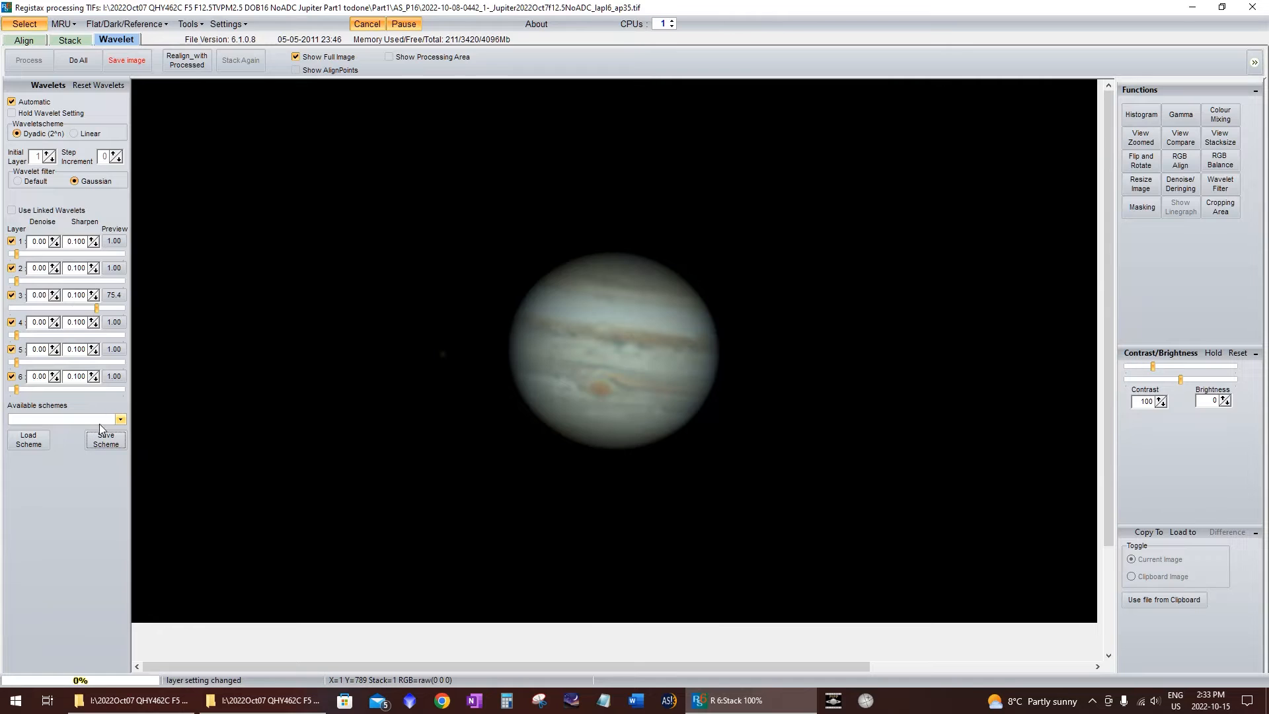
Load the saved wavelet scheme Jupiter.rwv and check the available schemes for it
left_click(29, 440)
double_click(567, 211)
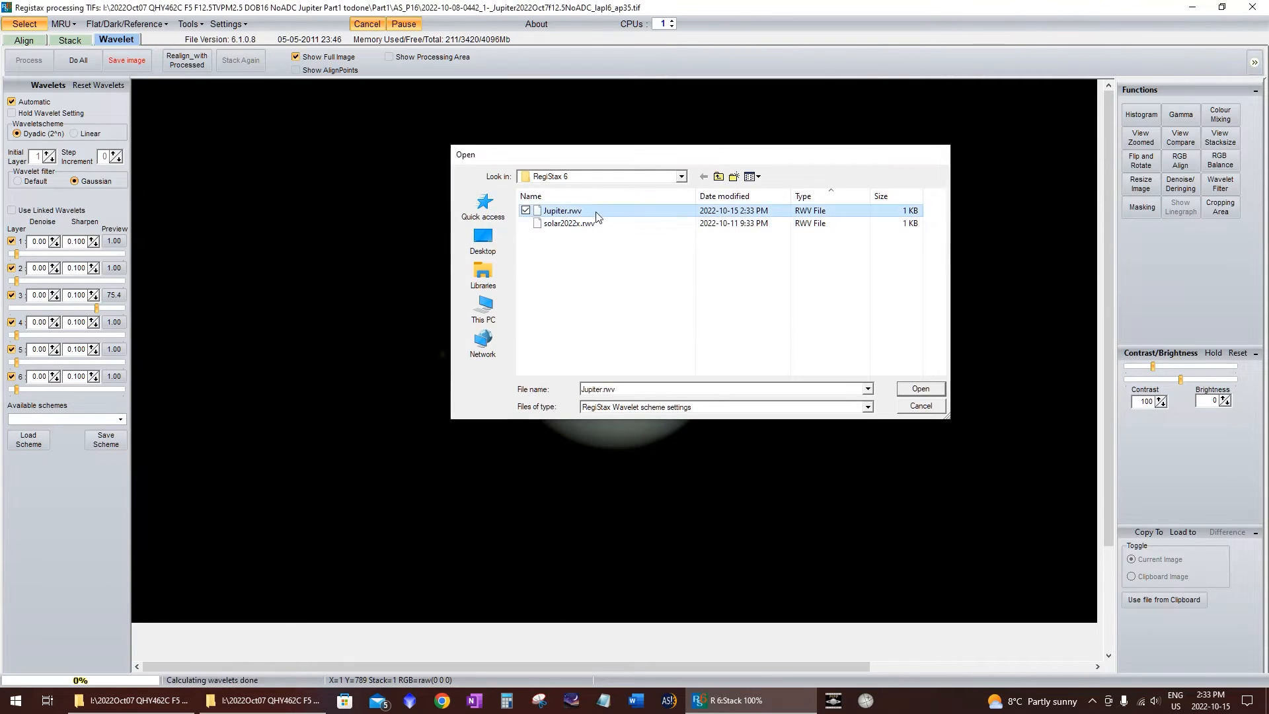
left_click(120, 419)
left_click(28, 440)
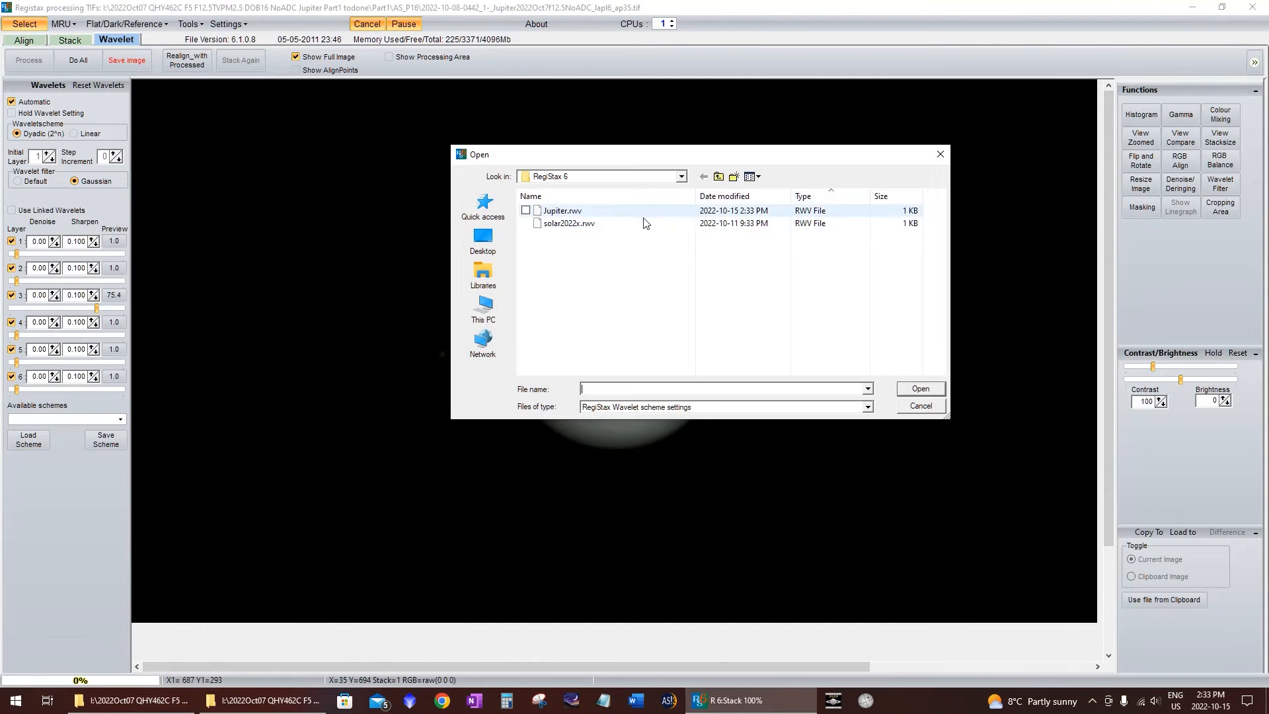
left_click(641, 214)
left_click(921, 387)
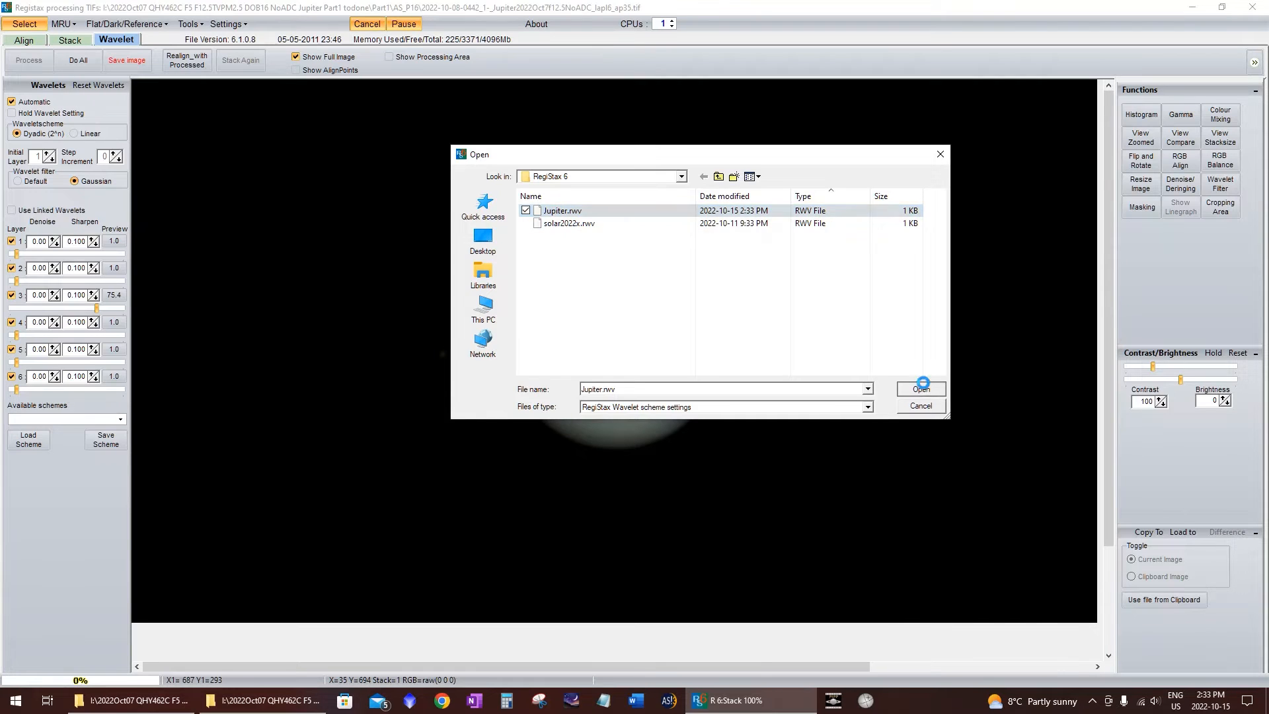
left_click(120, 419)
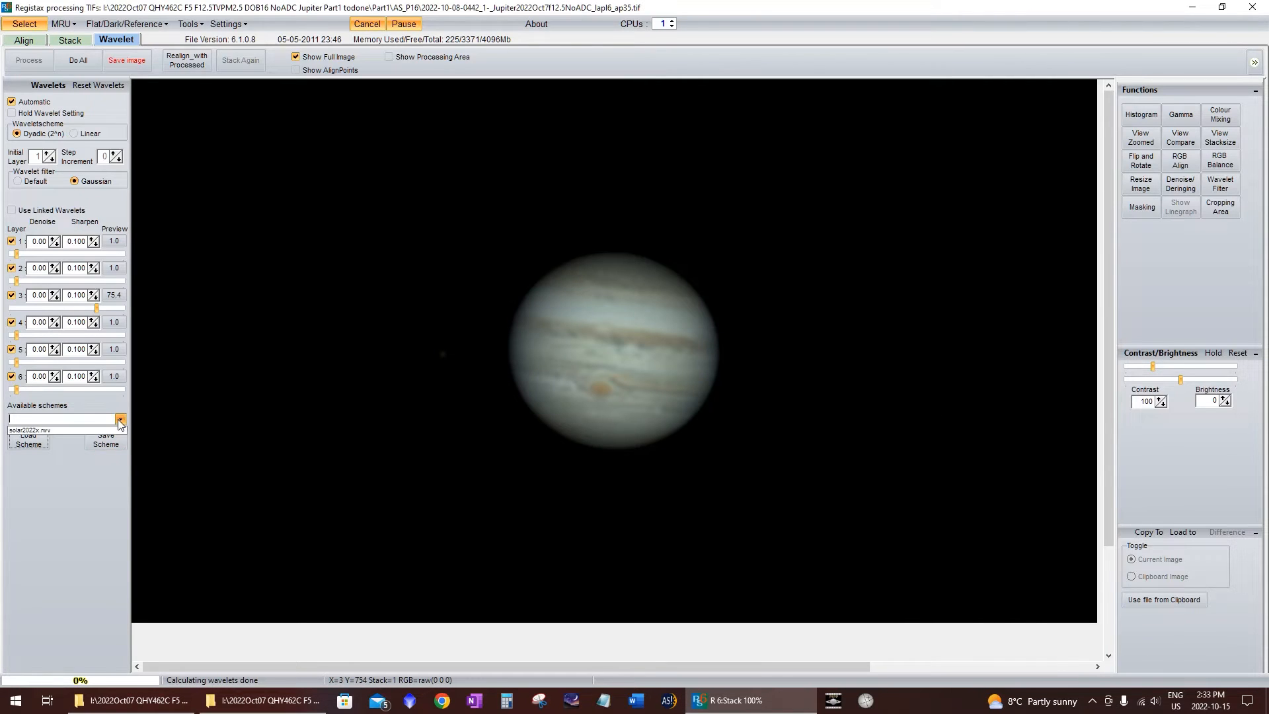
left_click(120, 421)
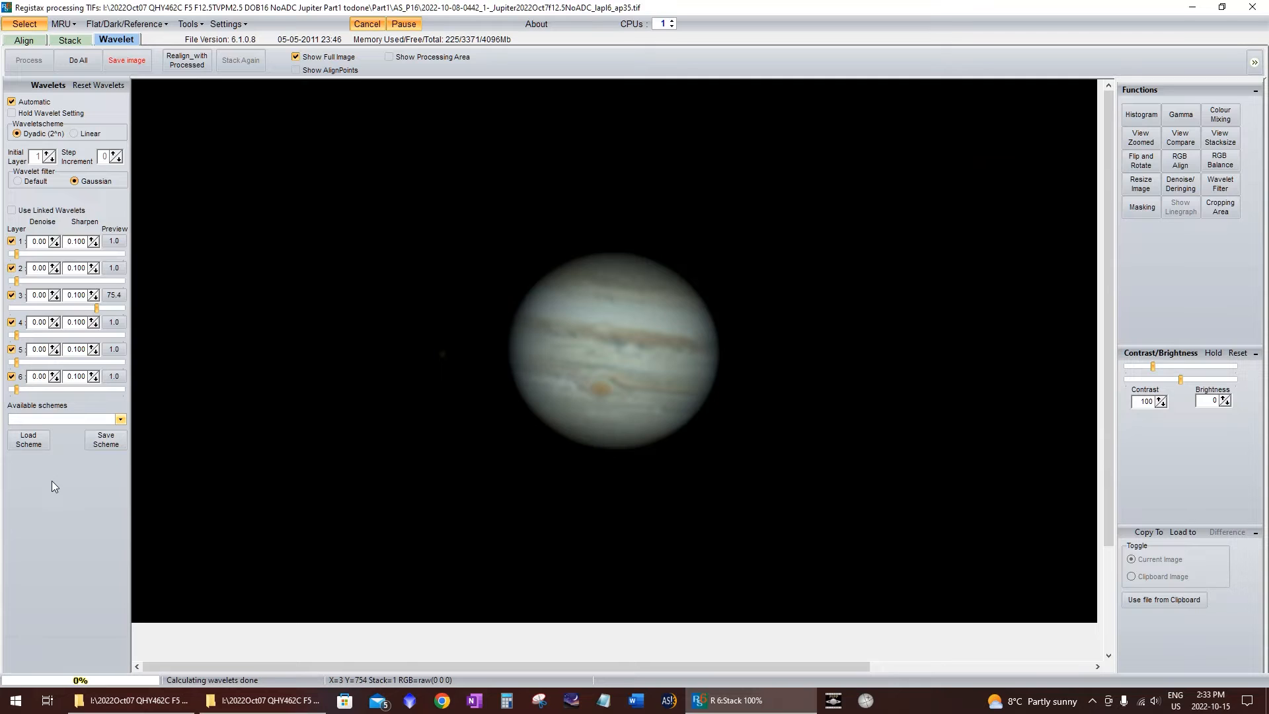
left_click(28, 440)
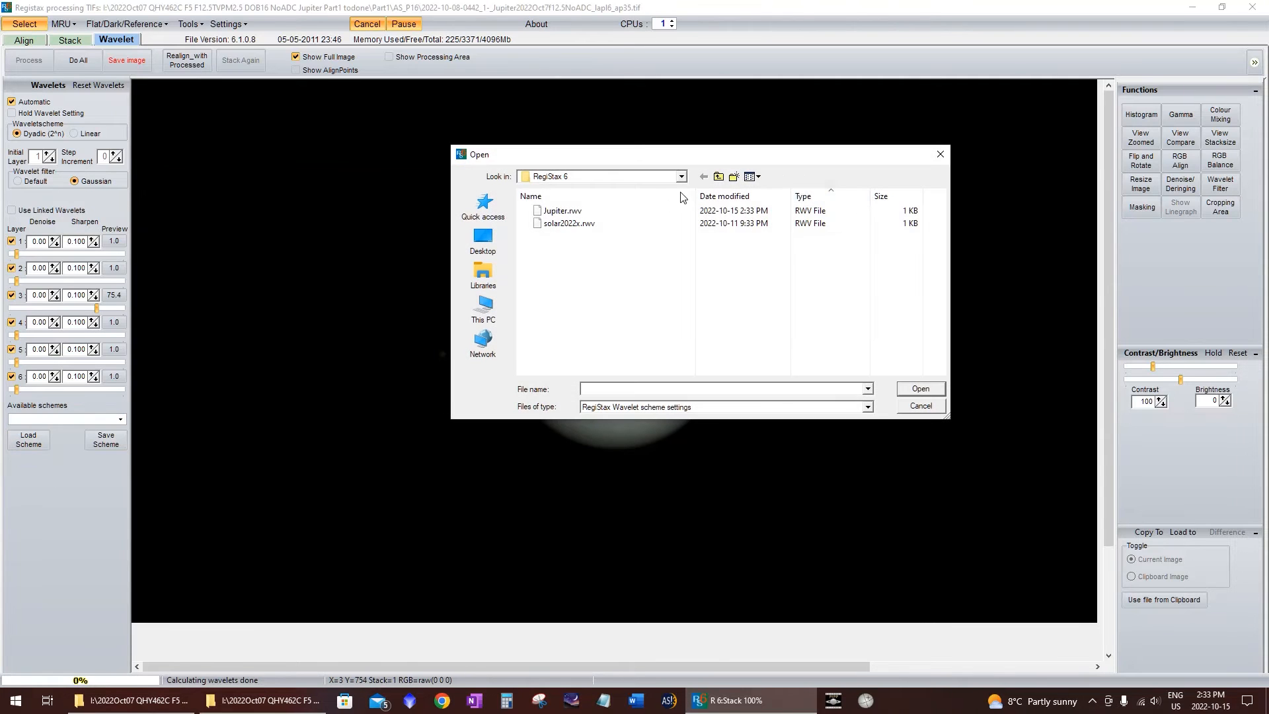
left_click(613, 213)
left_click(613, 213)
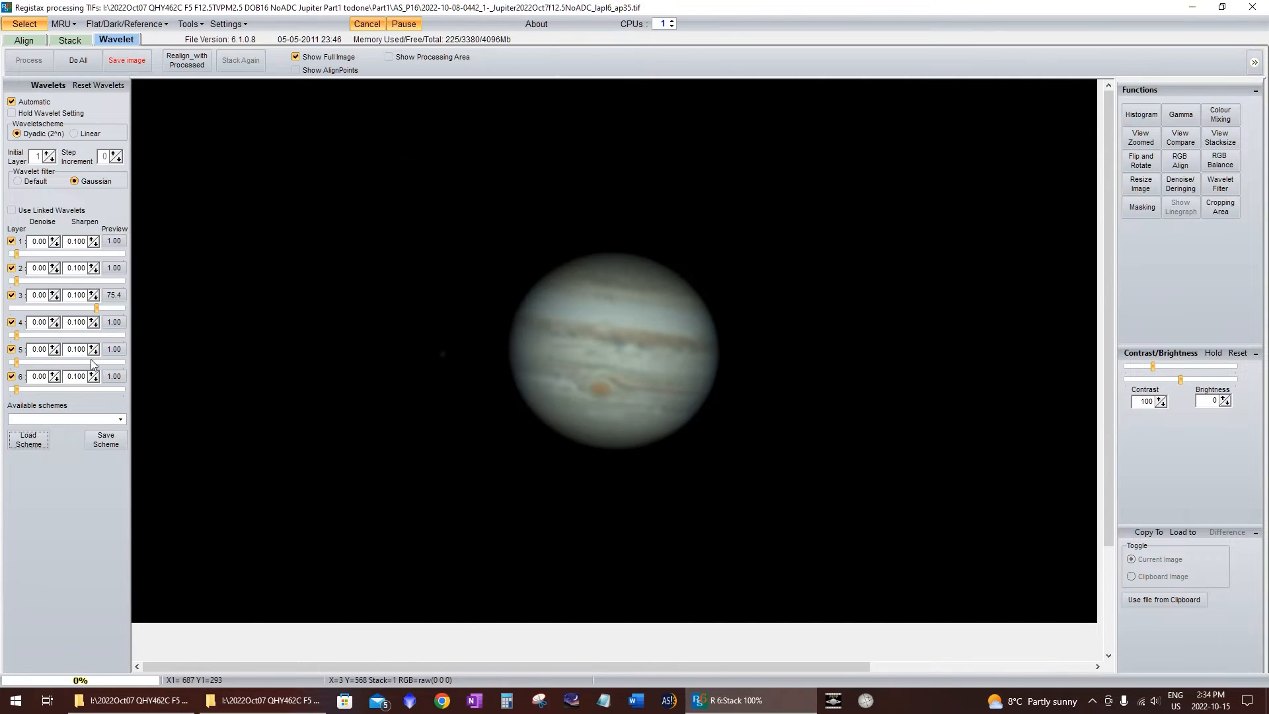
Apply the wavelet settings to all parts of the Jupiter image with Do All
left_click(70, 65)
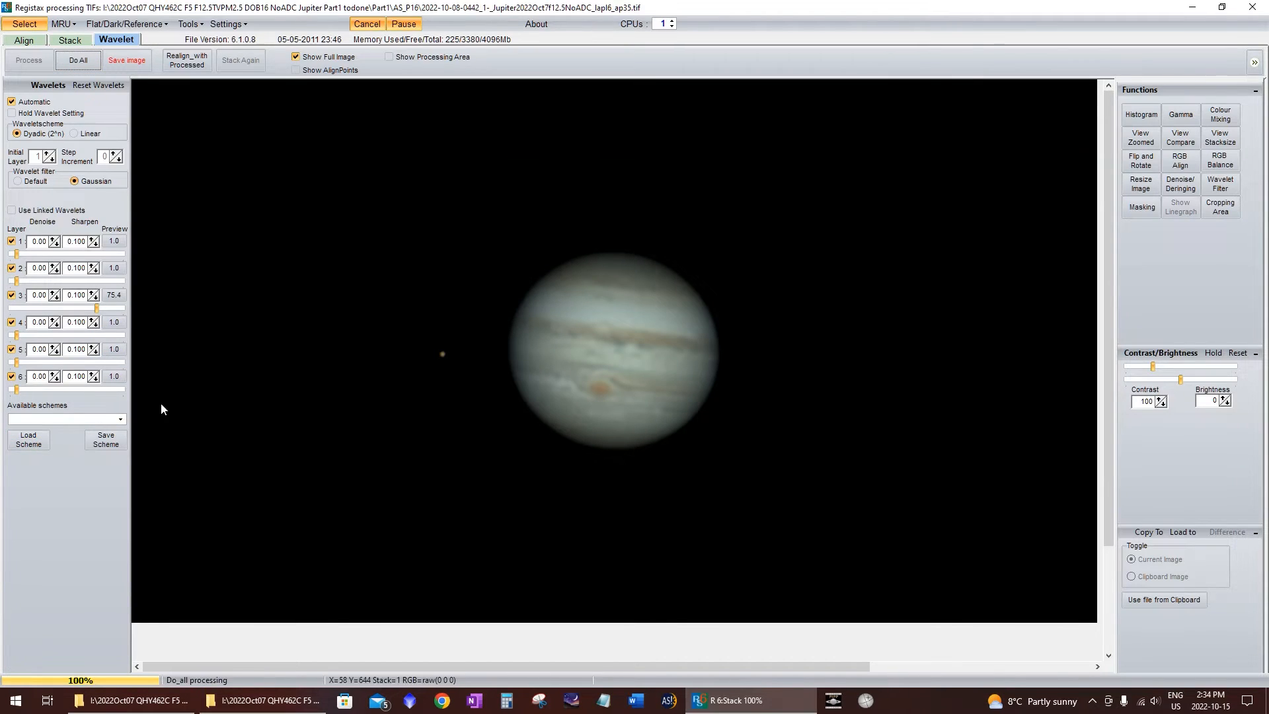
left_click(121, 419)
left_click(121, 419)
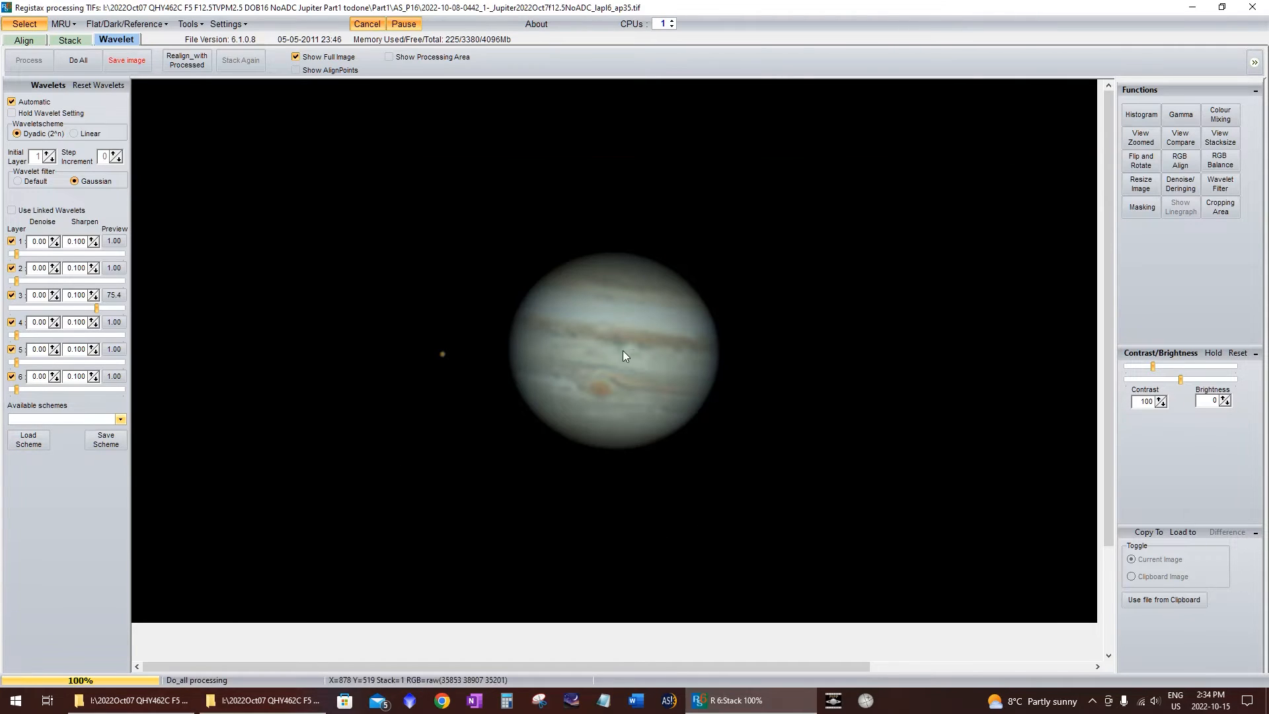
left_click(73, 61)
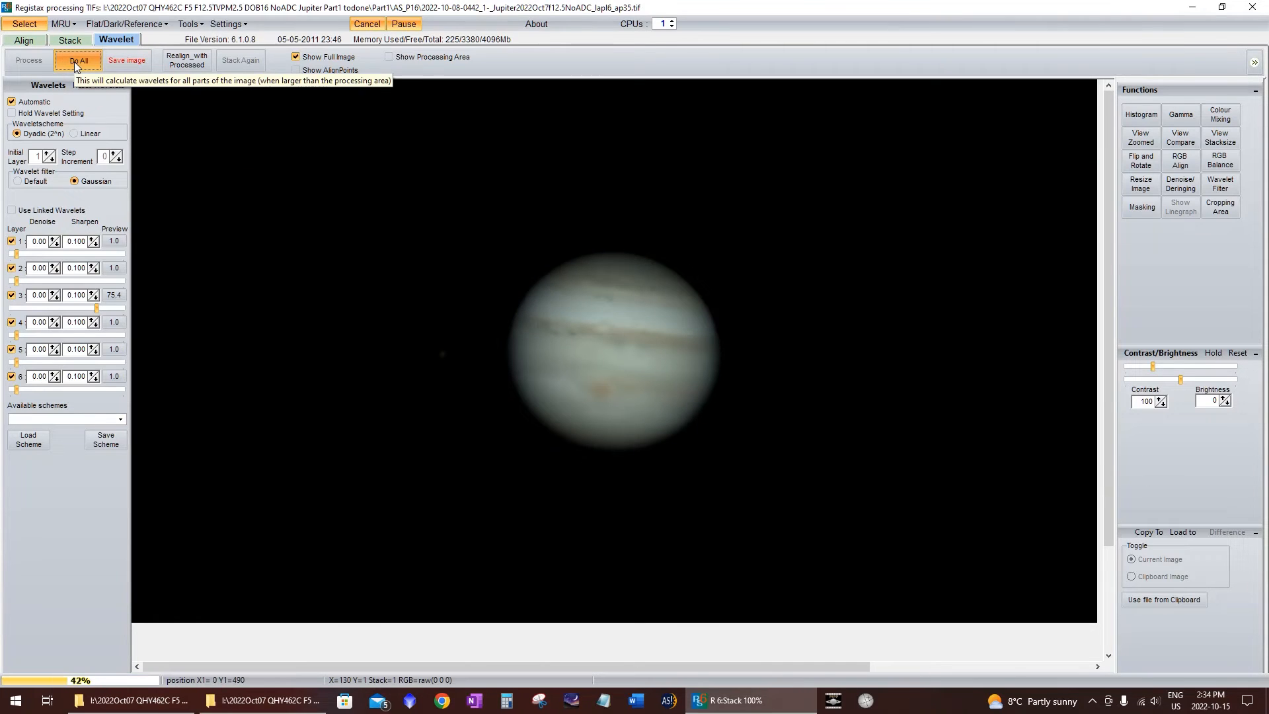
left_click(75, 62)
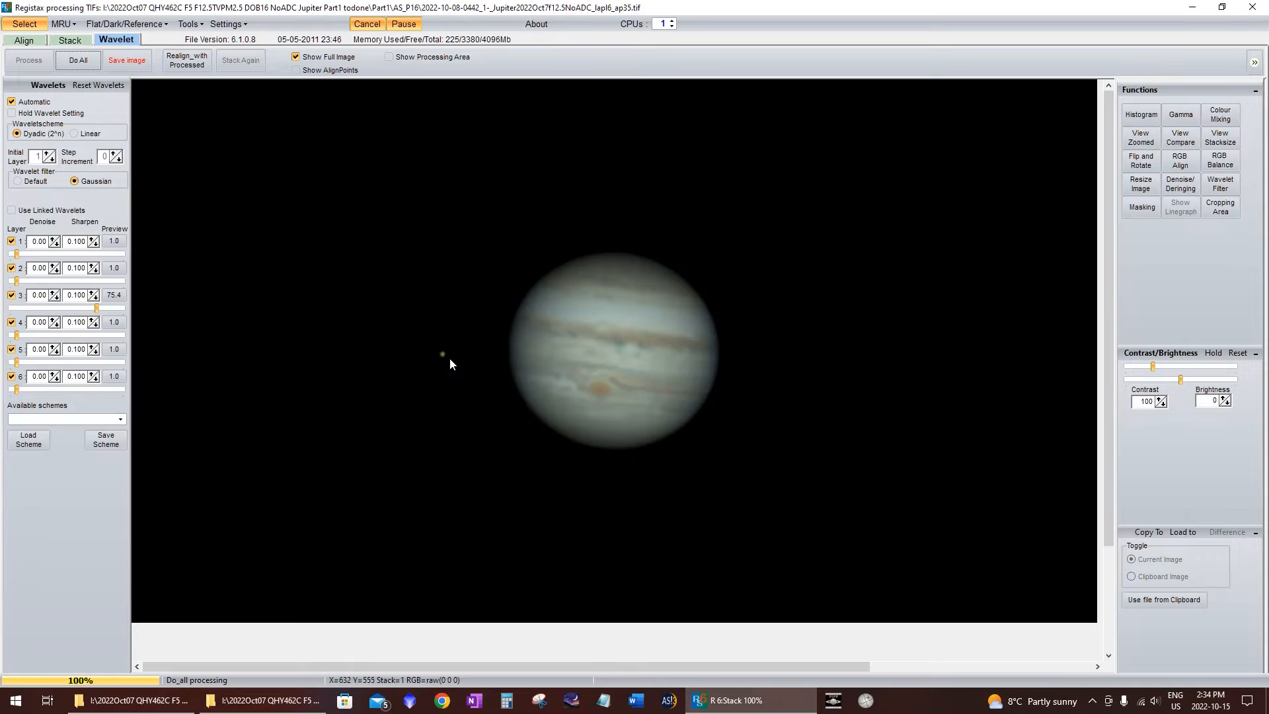
Show the Macro/Batch window and move it over the middle of the Jupiter image
left_click(189, 23)
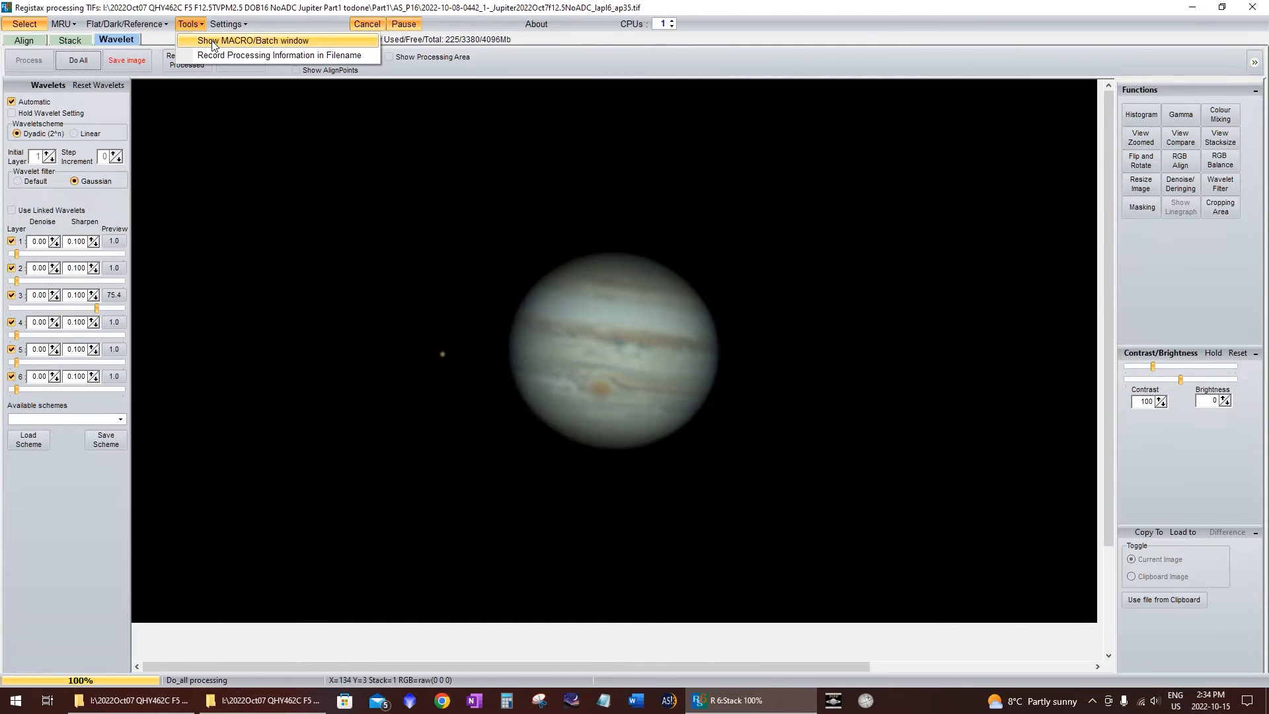
left_click(213, 44)
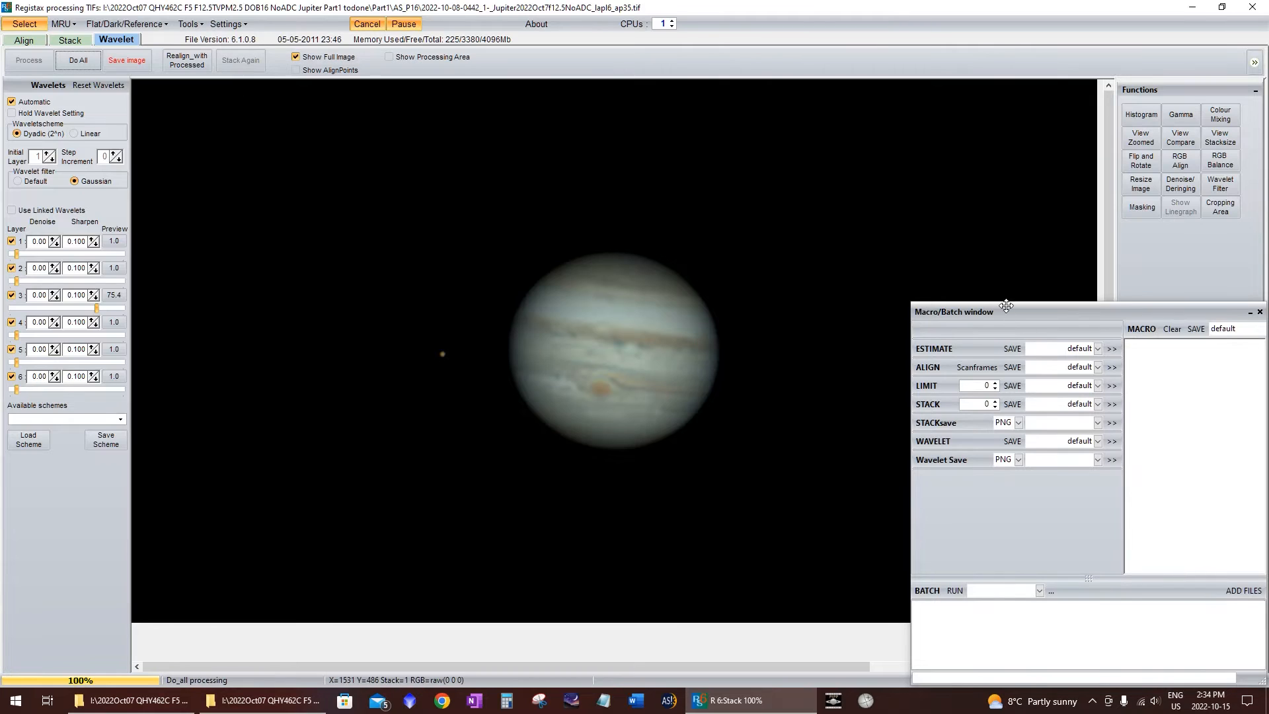
left_click_drag(1001, 306, 517, 161)
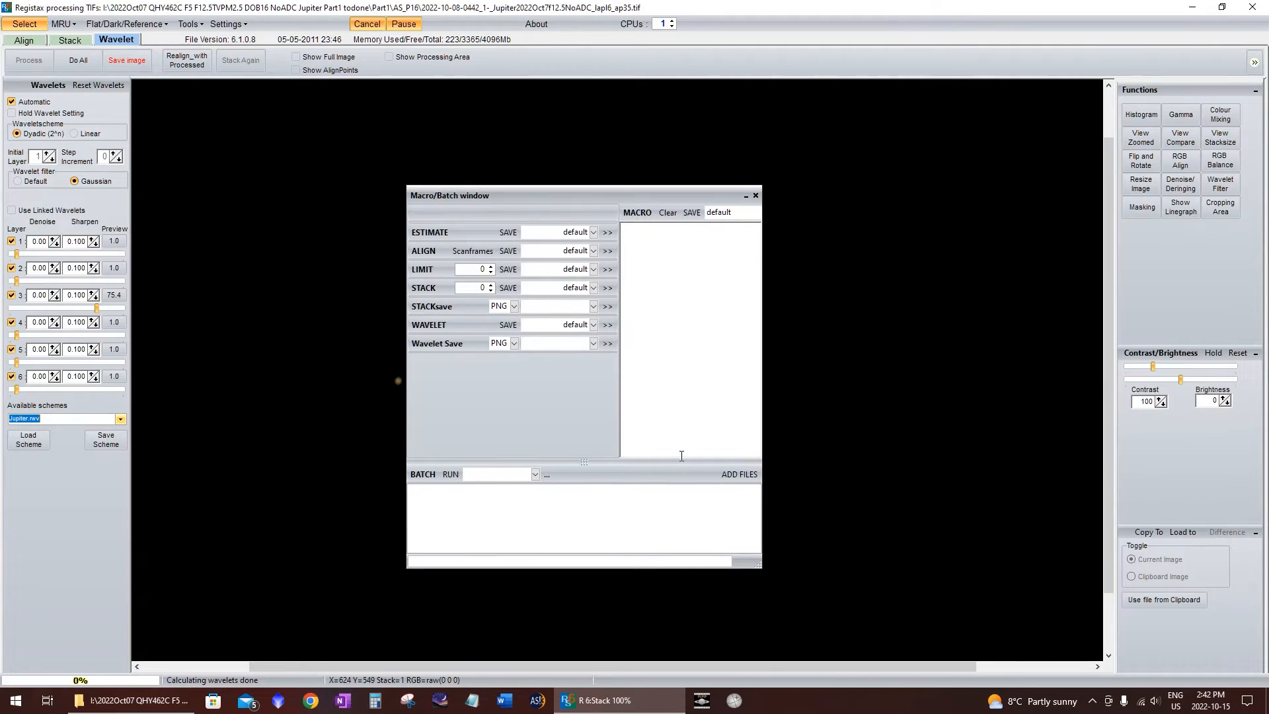
Start adding files to the batch and list every file type in the AS_P16 folder with the * filter
left_click(741, 477)
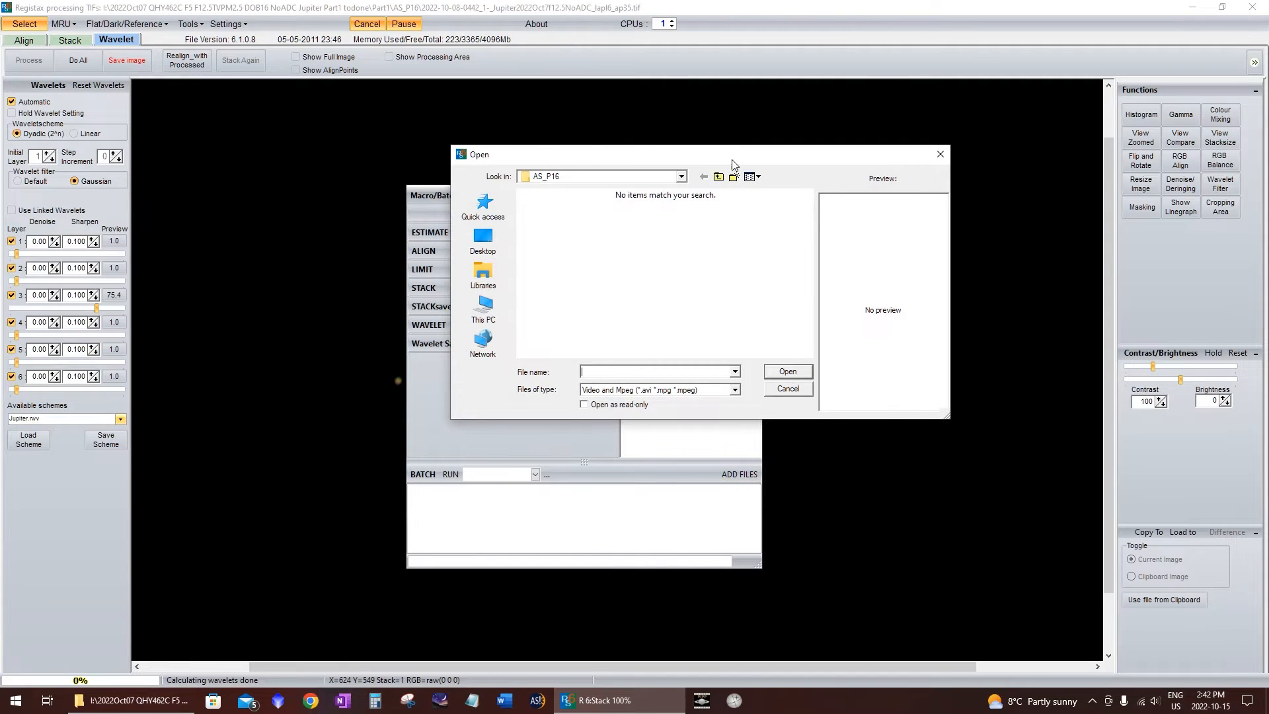
left_click_drag(732, 164, 651, 234)
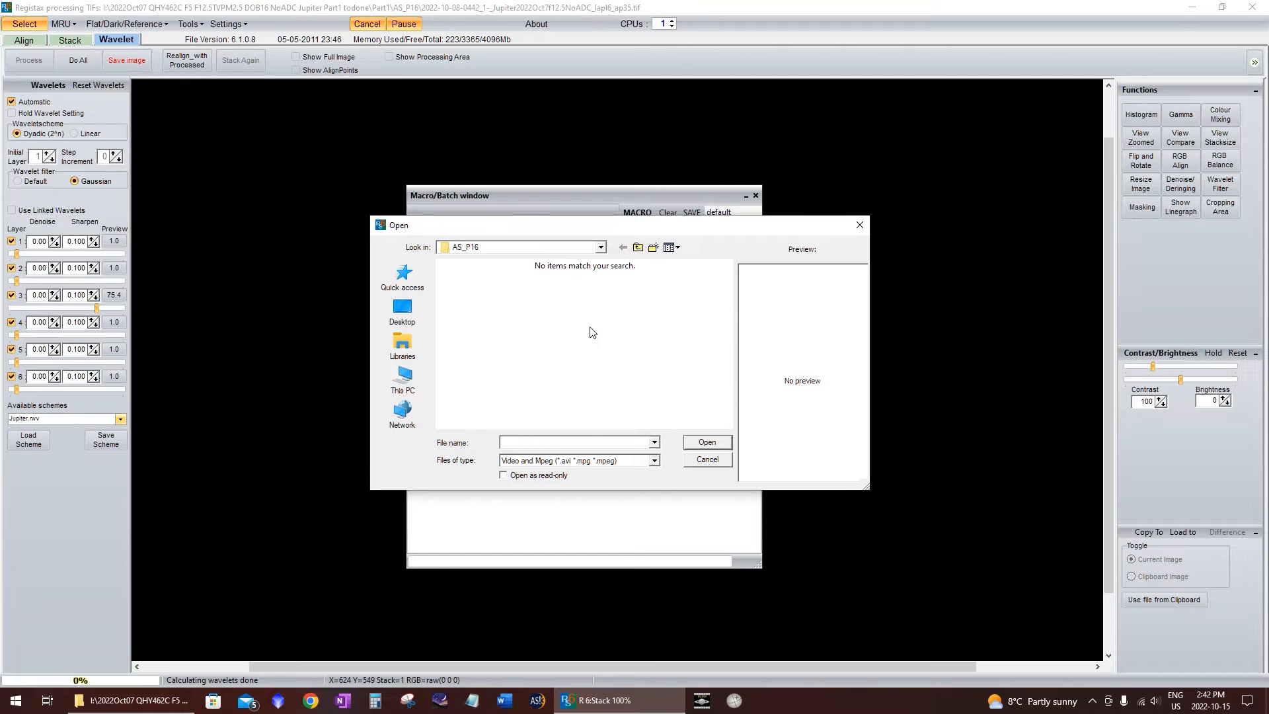
left_click(638, 249)
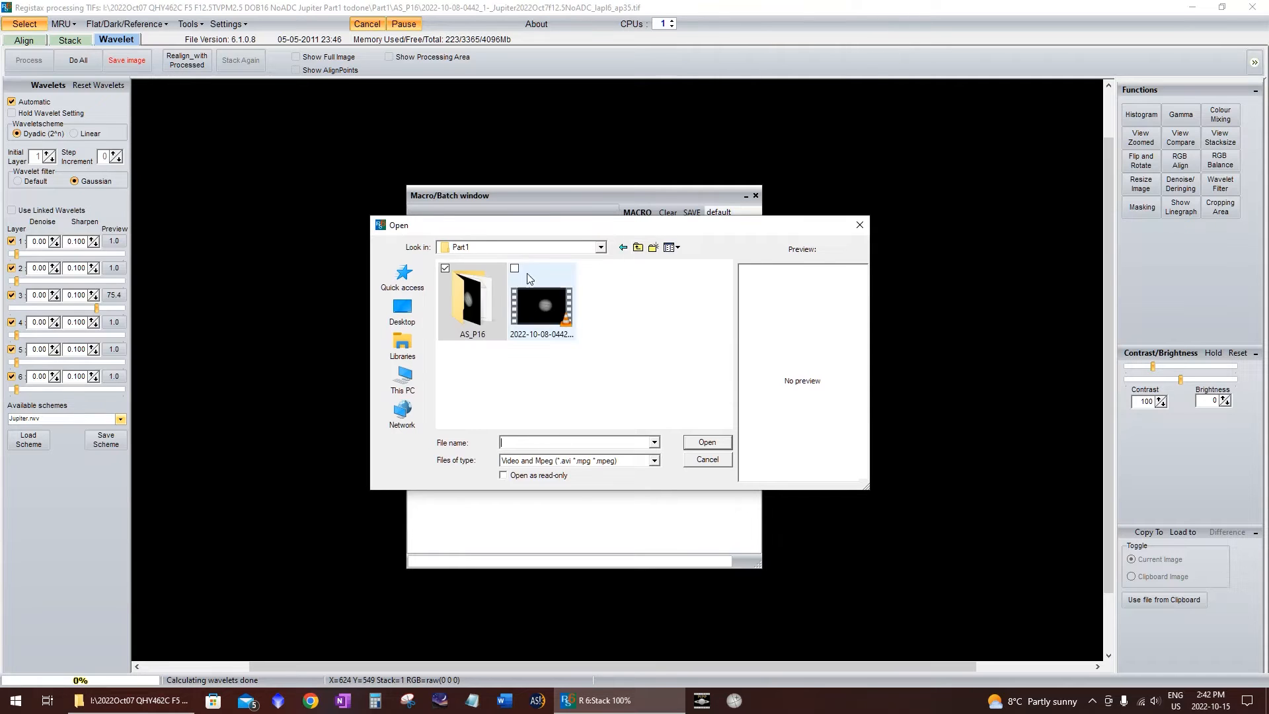
double_click(476, 318)
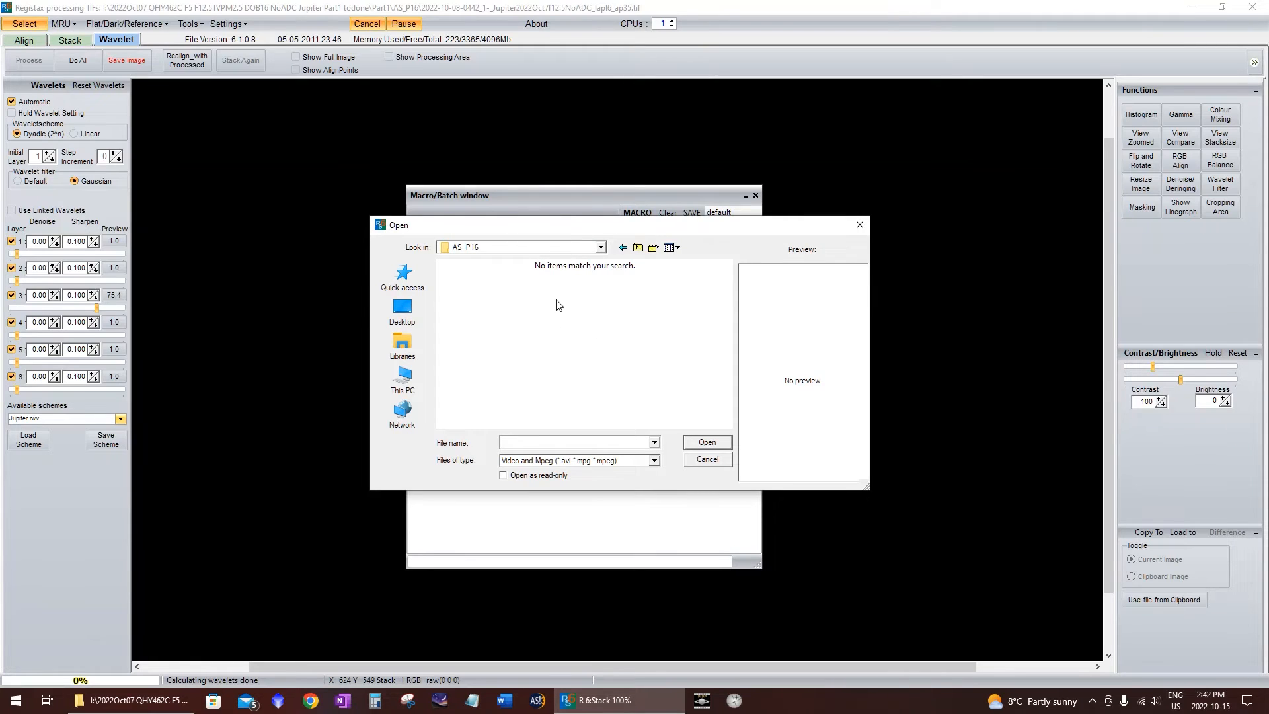
left_click(654, 460)
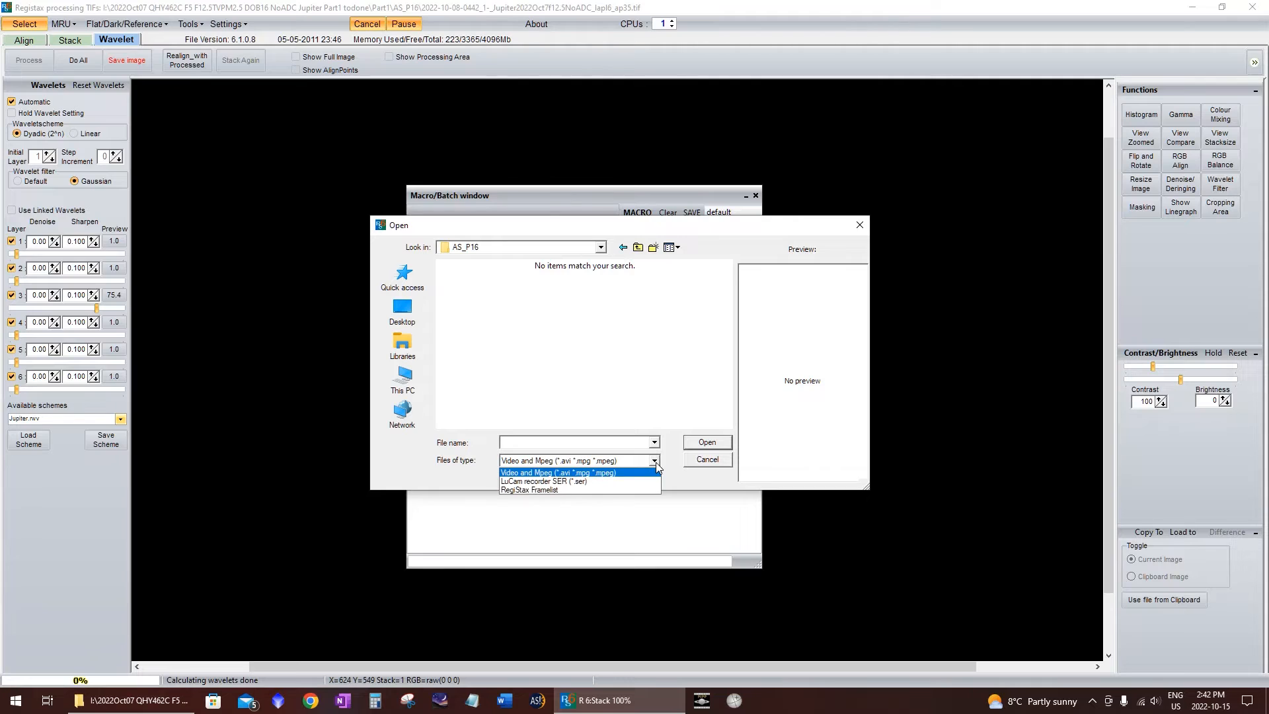
left_click(597, 473)
left_click(610, 441)
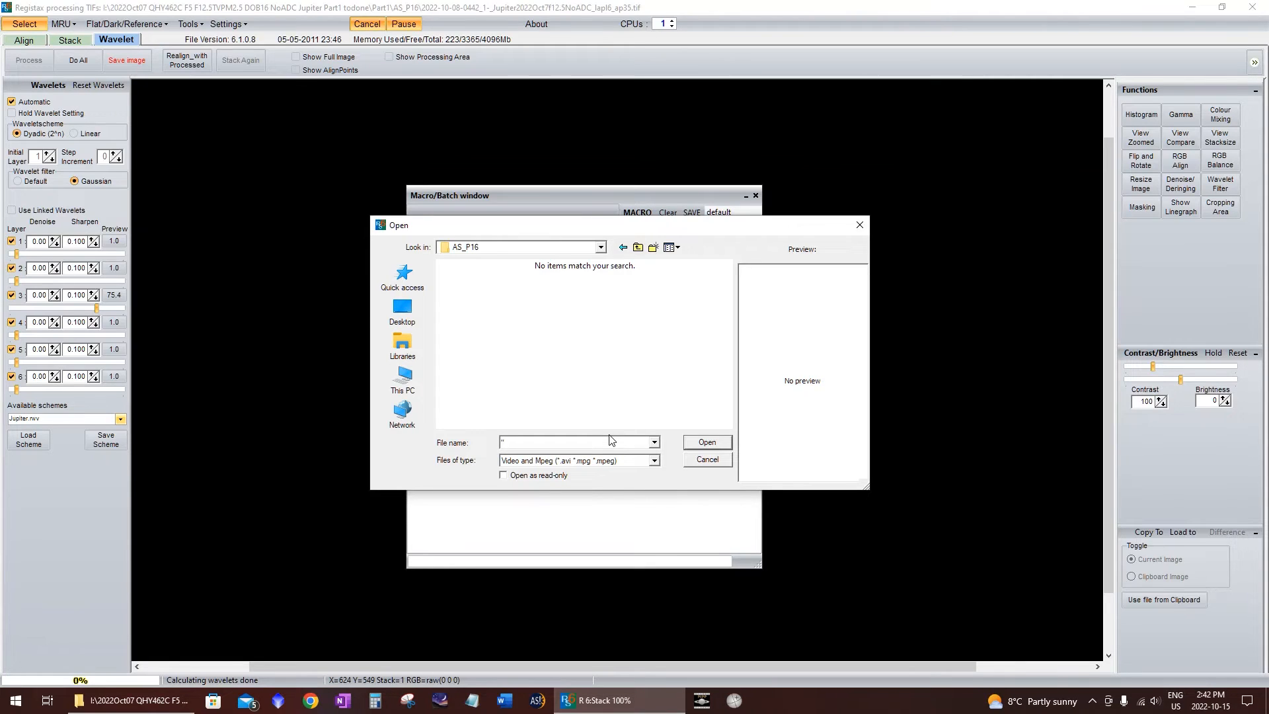
type("*")
key("Return")
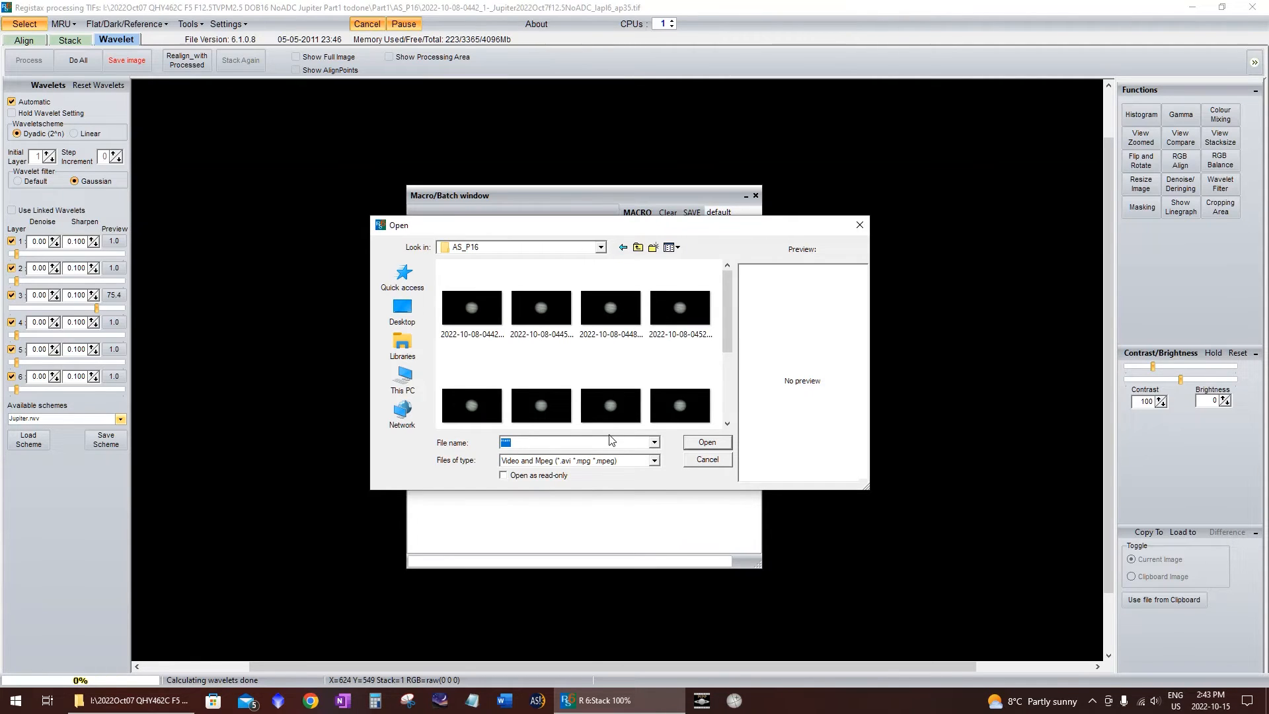
scroll(539, 330, "down", 2)
scroll(536, 327, "up", 2)
left_click(478, 324)
scroll(486, 321, "down", 3)
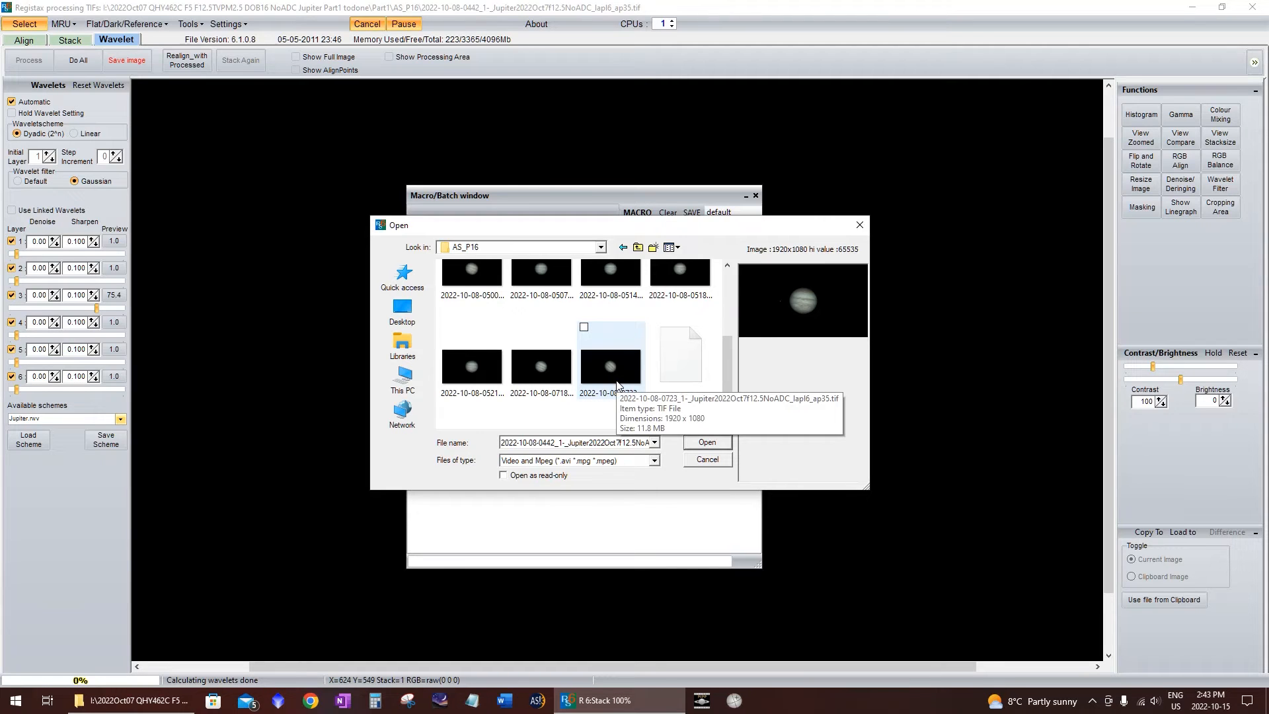
scroll(616, 387, "up", 3)
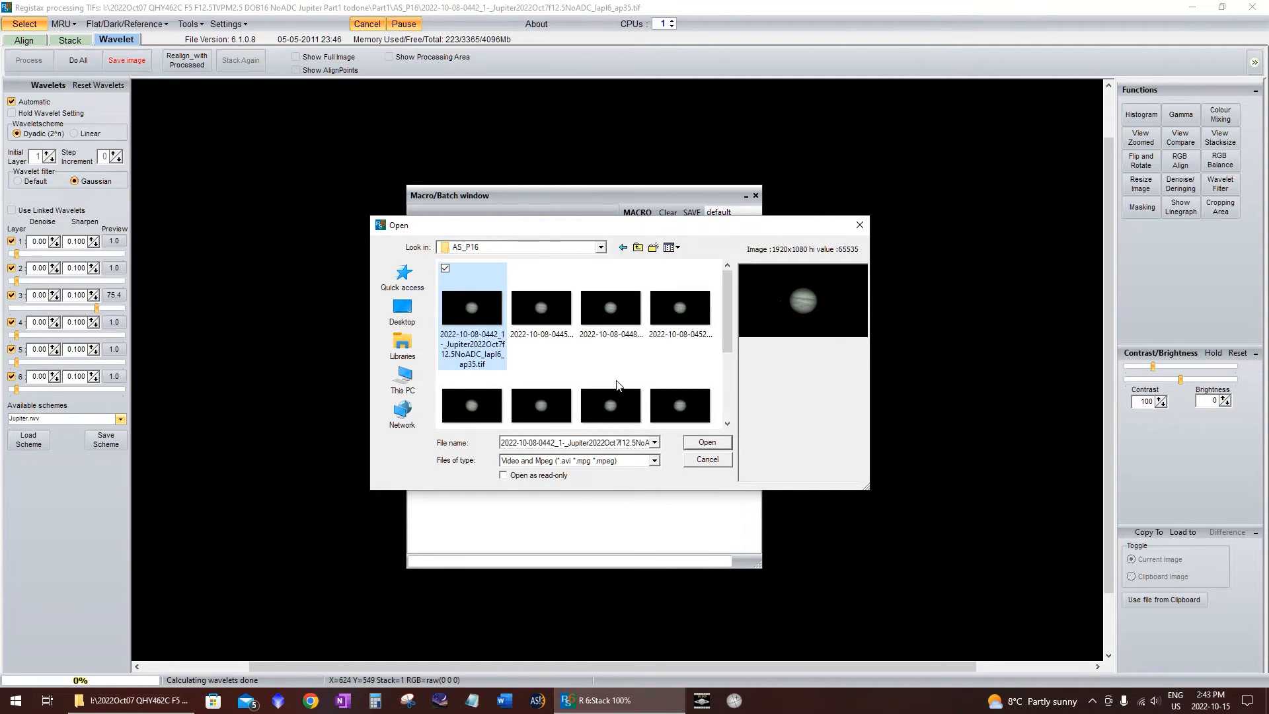
scroll(542, 350, "down", 3)
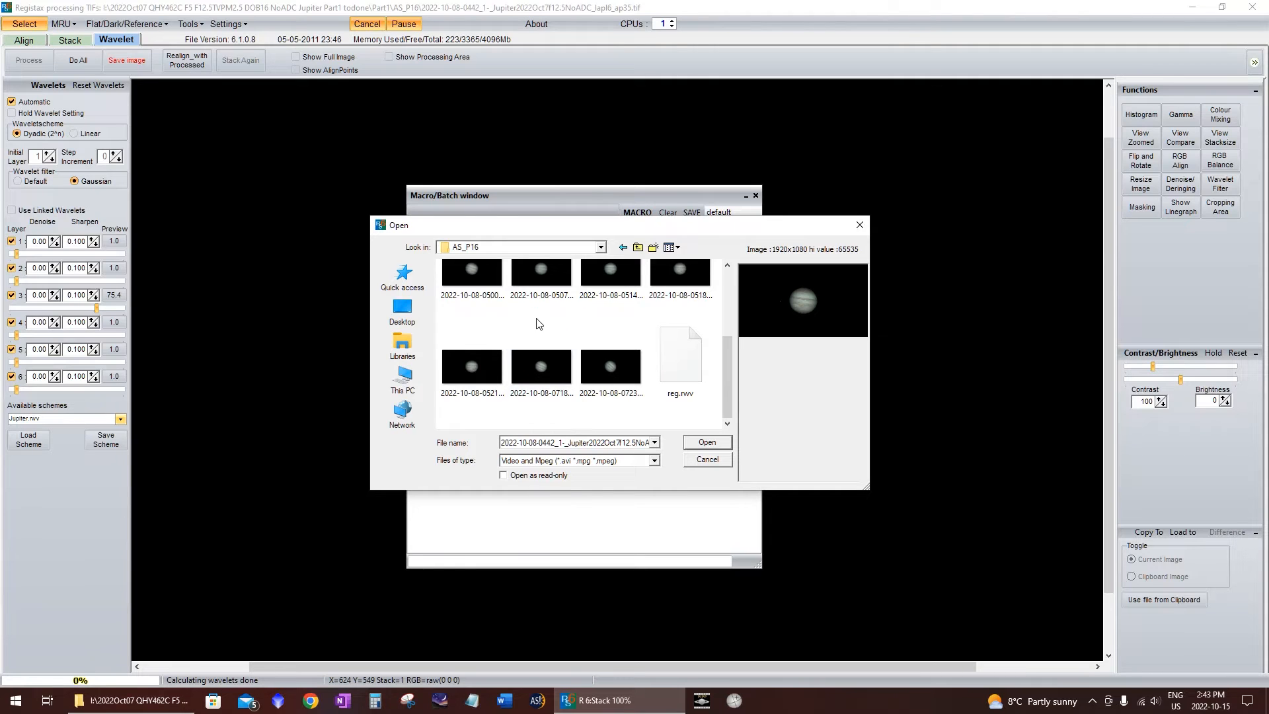
scroll(664, 414, "up", 3)
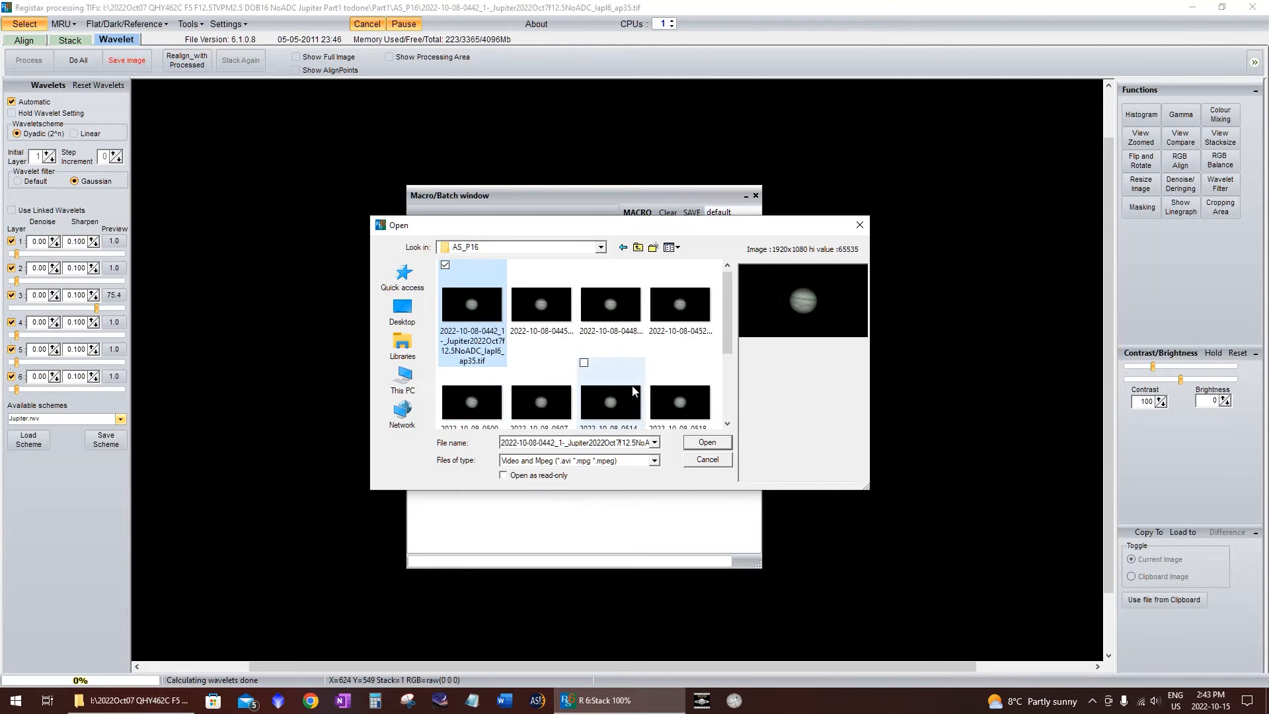
scroll(648, 404, "down", 3)
left_click(628, 380, "shift")
scroll(622, 370, "up", 2)
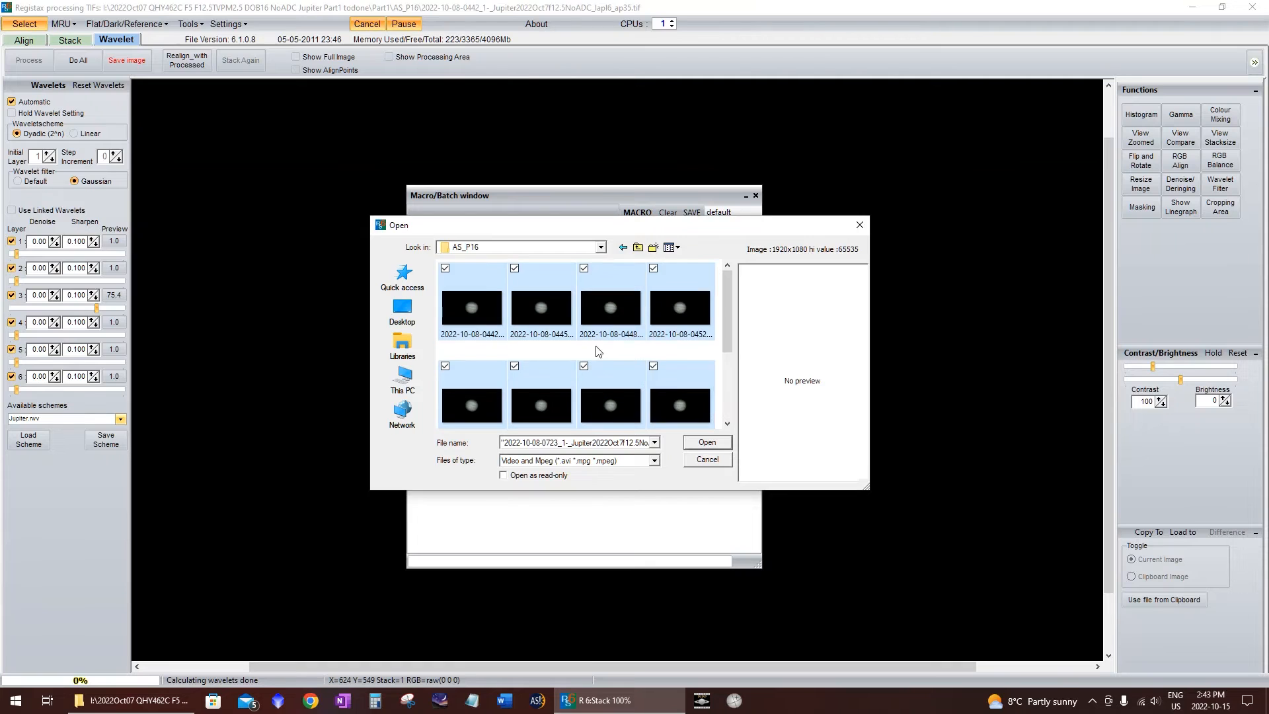
left_click(706, 442)
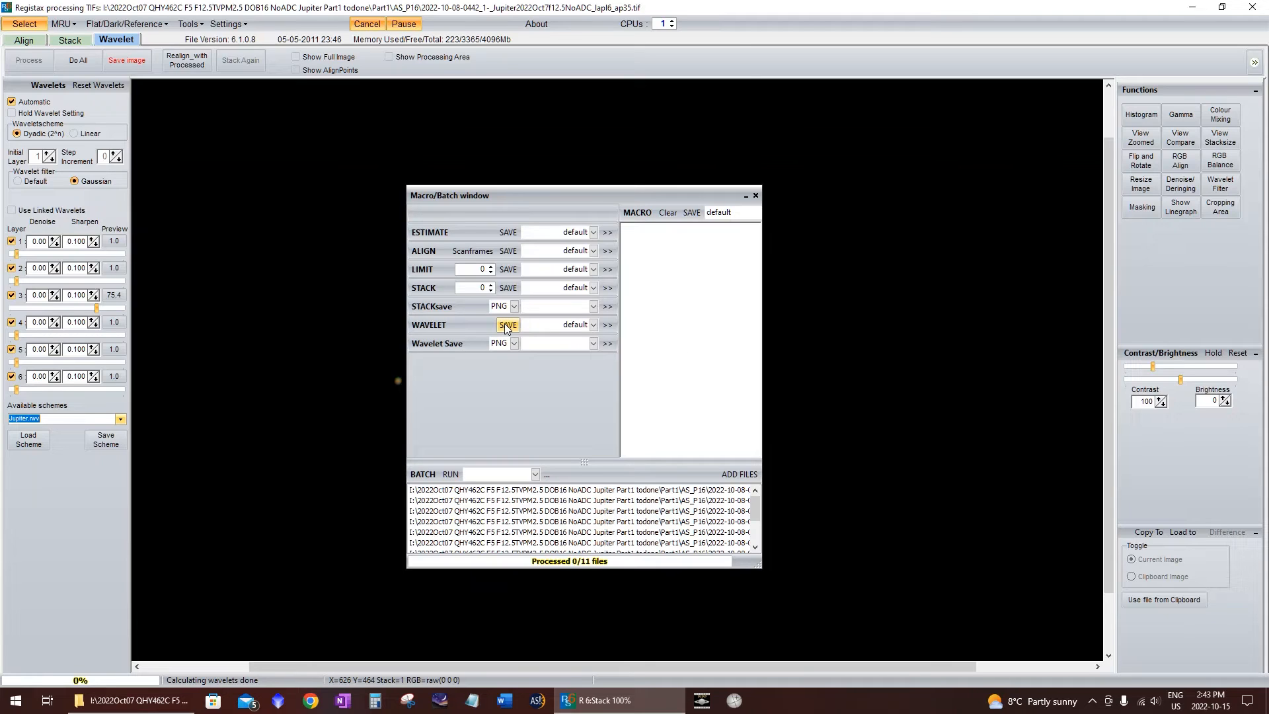
Build the macro from the default wavelet step and a wavelet save in TIF format with the name x
left_click(610, 327)
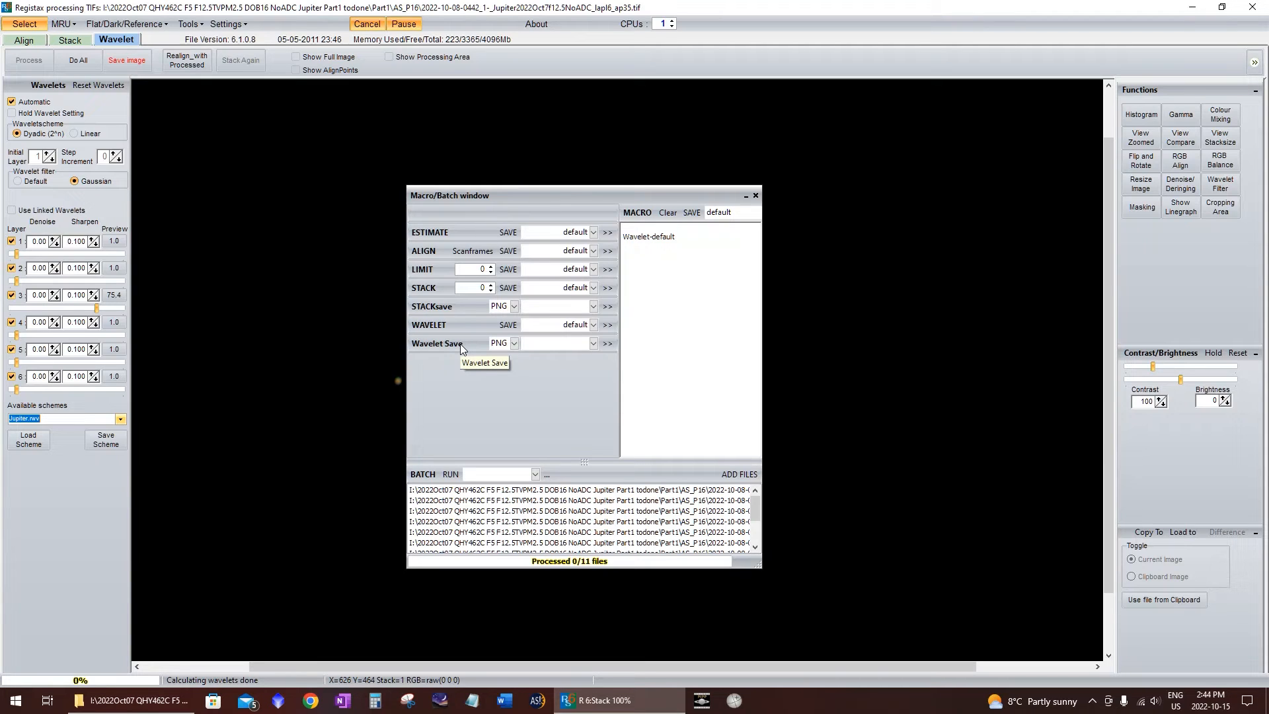
left_click(514, 343)
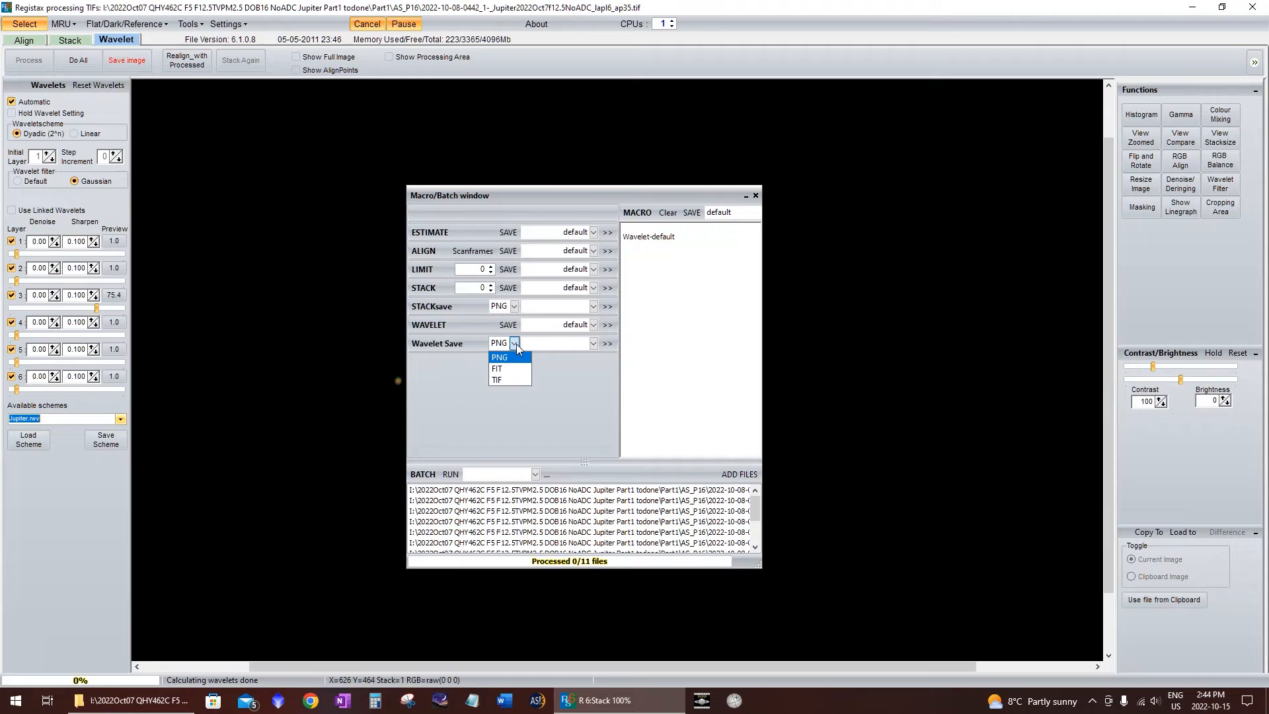
left_click(512, 379)
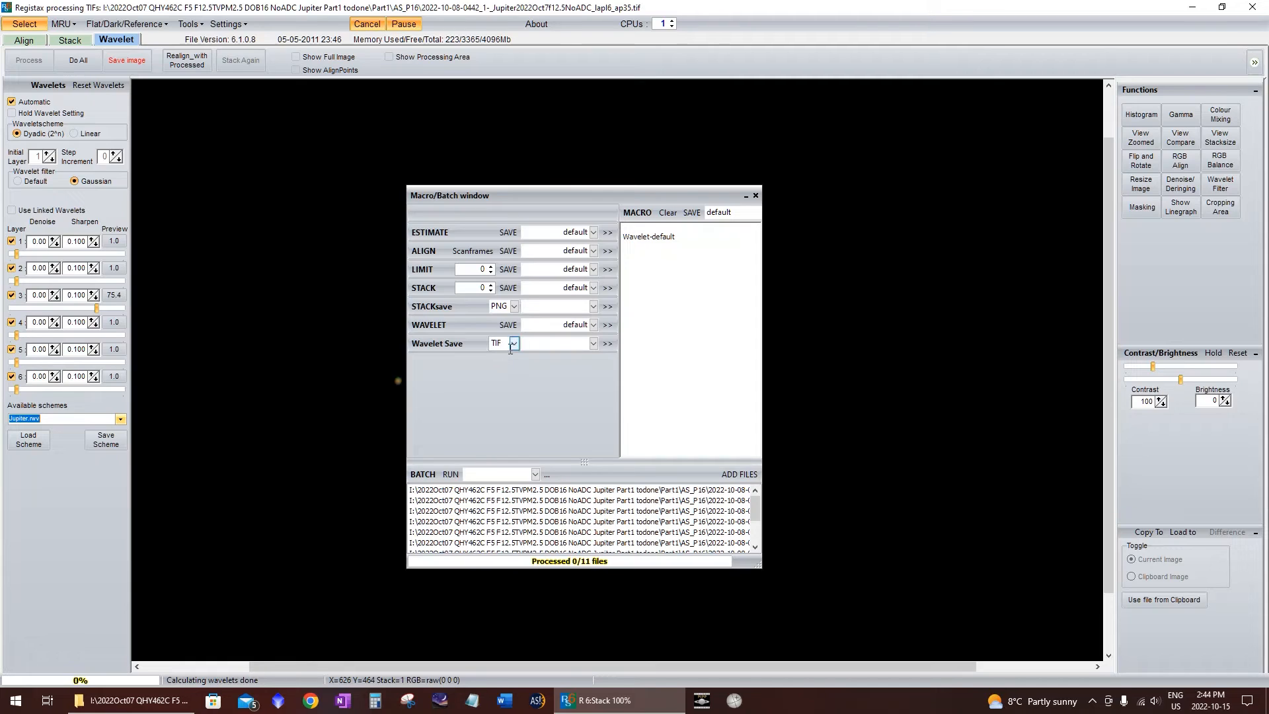
left_click(546, 344)
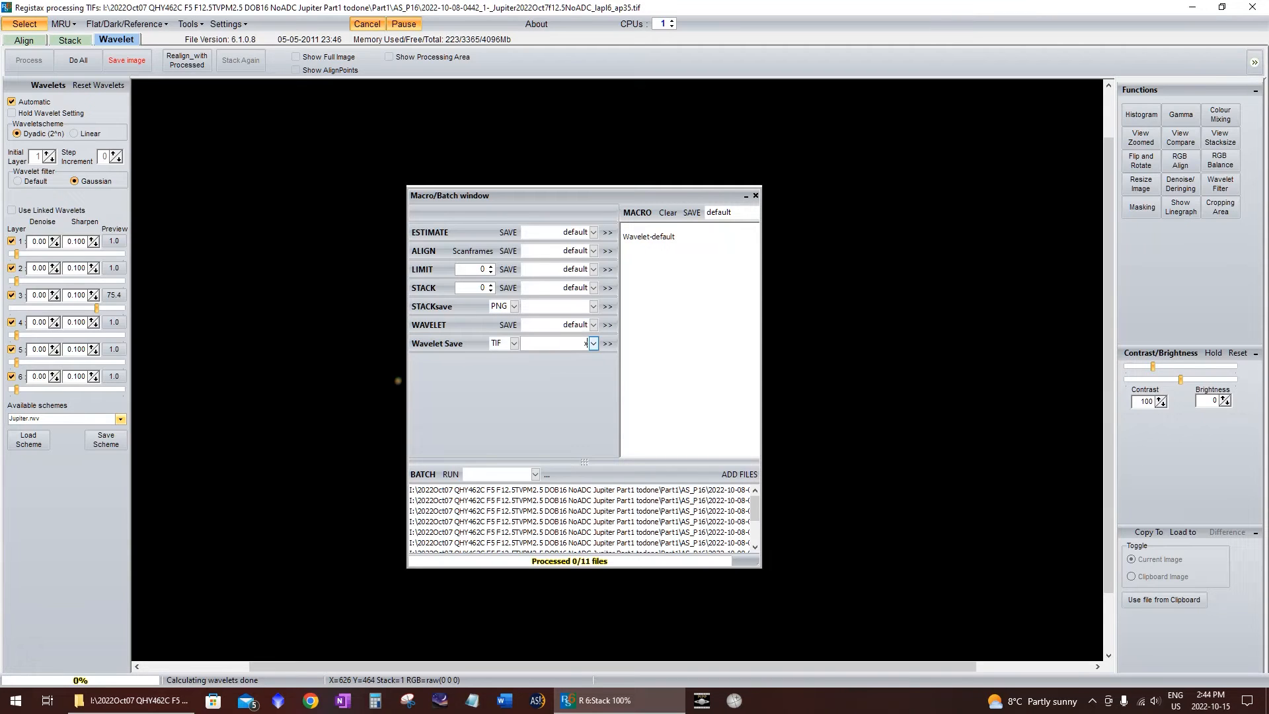
left_click(607, 344)
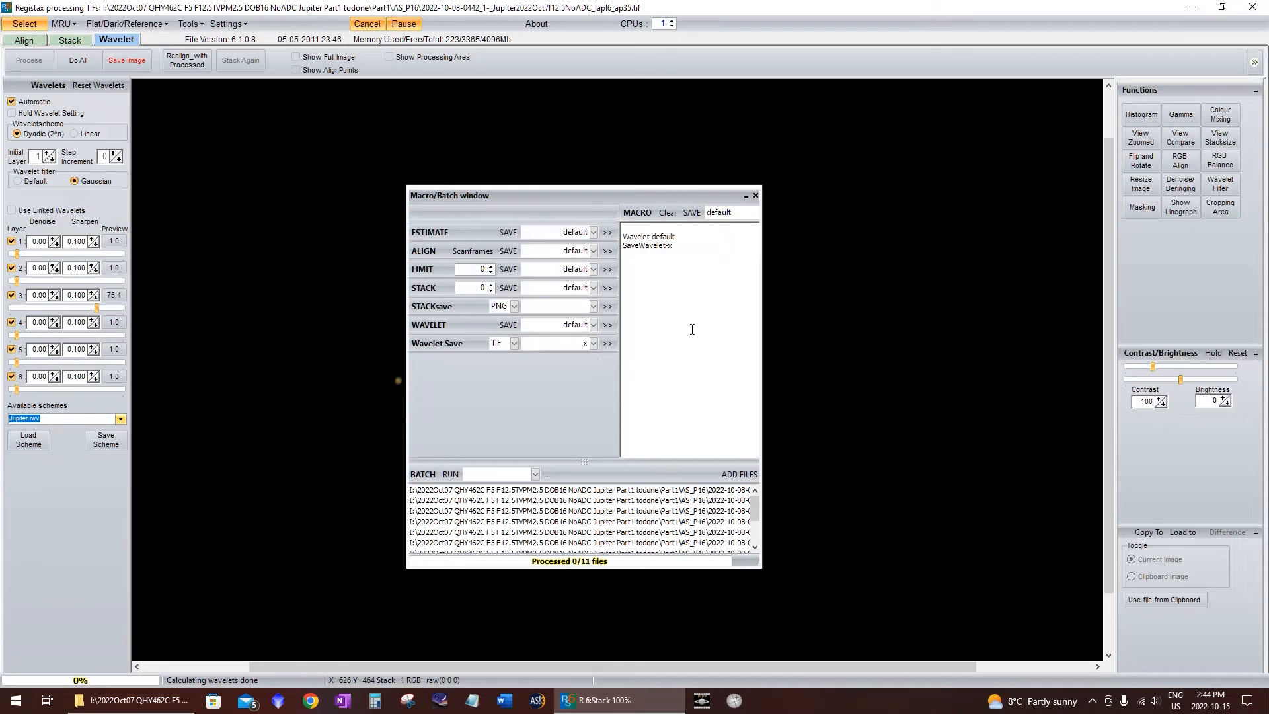
Check the Wavelet-default line in the macro and run the batch on the added Jupiter files
left_click_drag(624, 236, 711, 236)
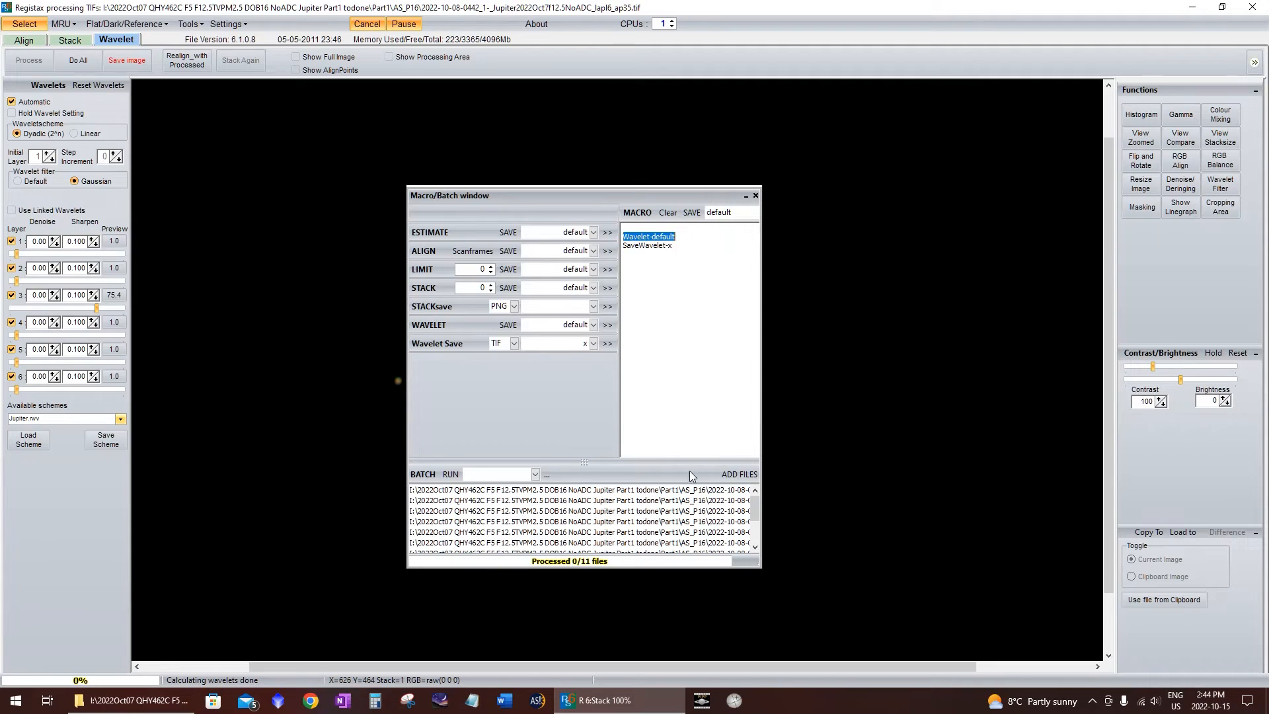
left_click(451, 476)
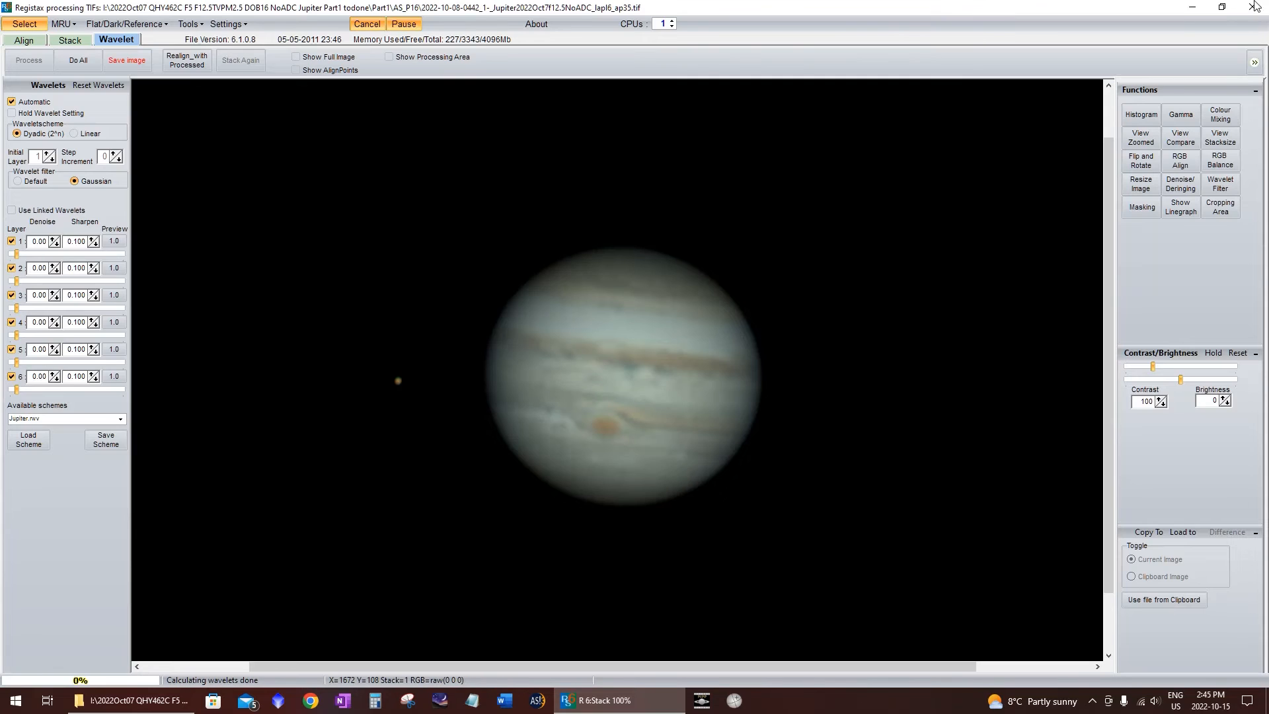
left_click(1203, 7)
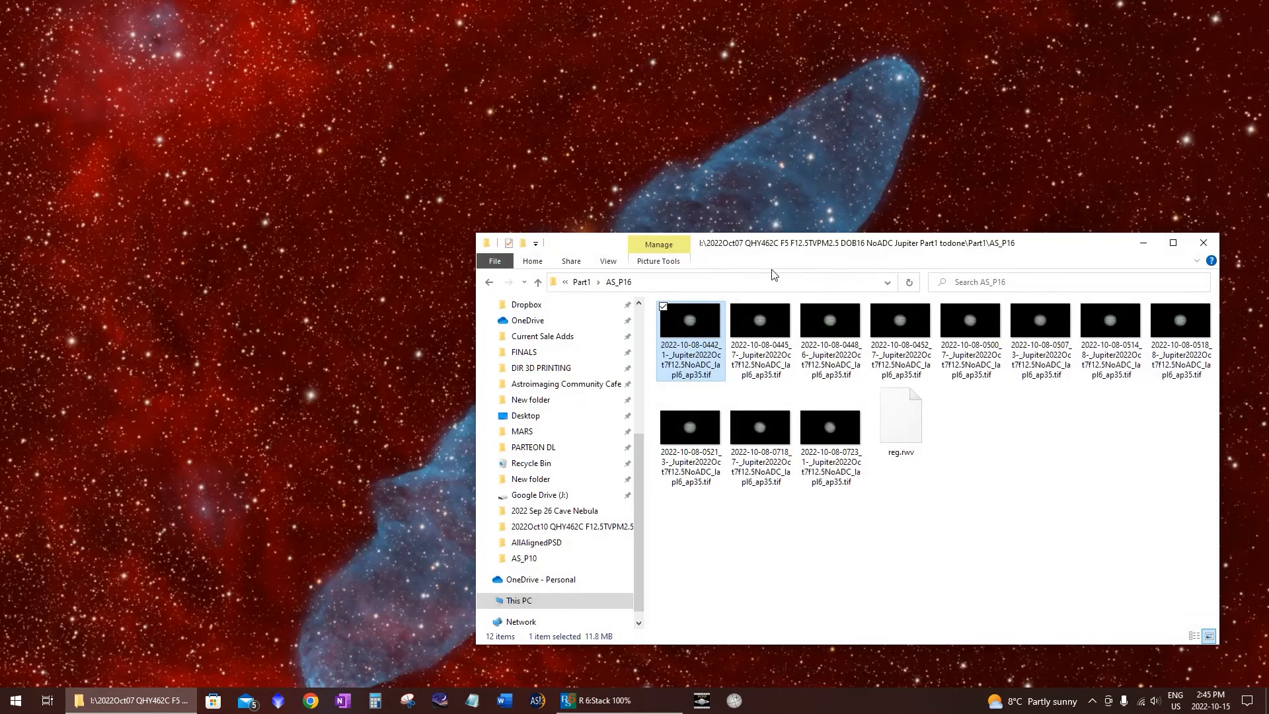
left_click_drag(829, 248, 553, 276)
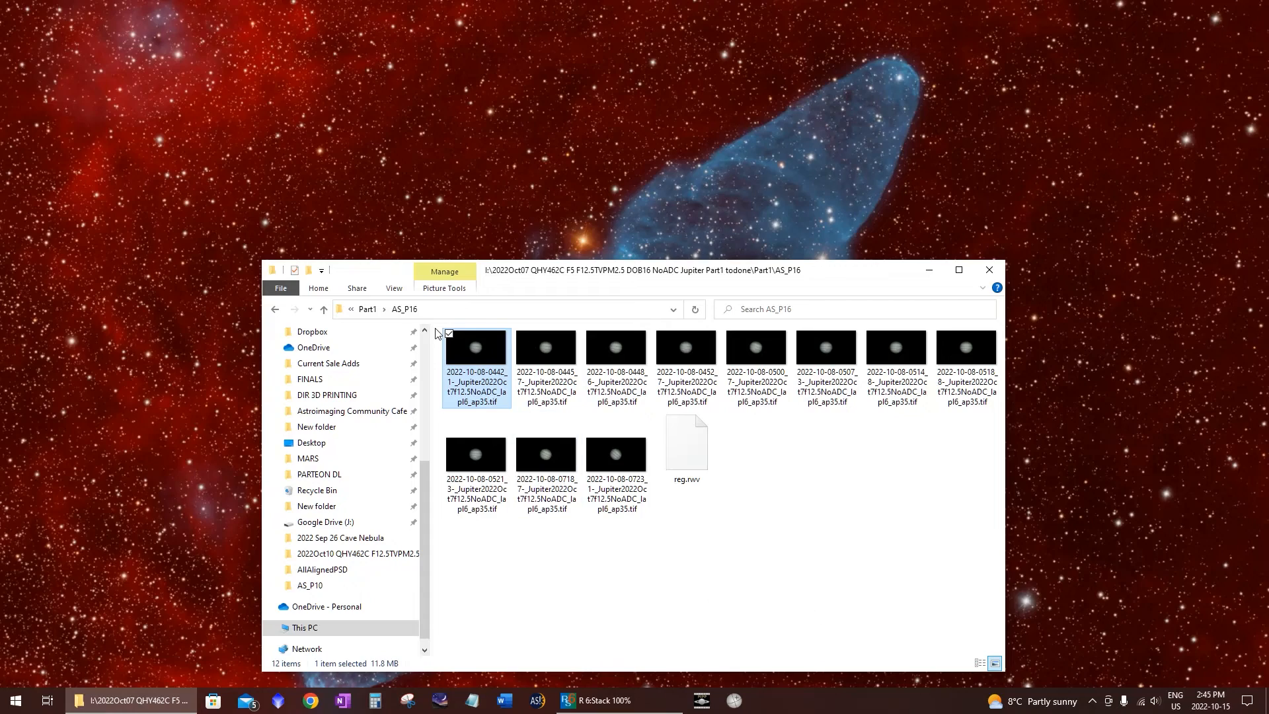
key("super+Up")
key("super+Down")
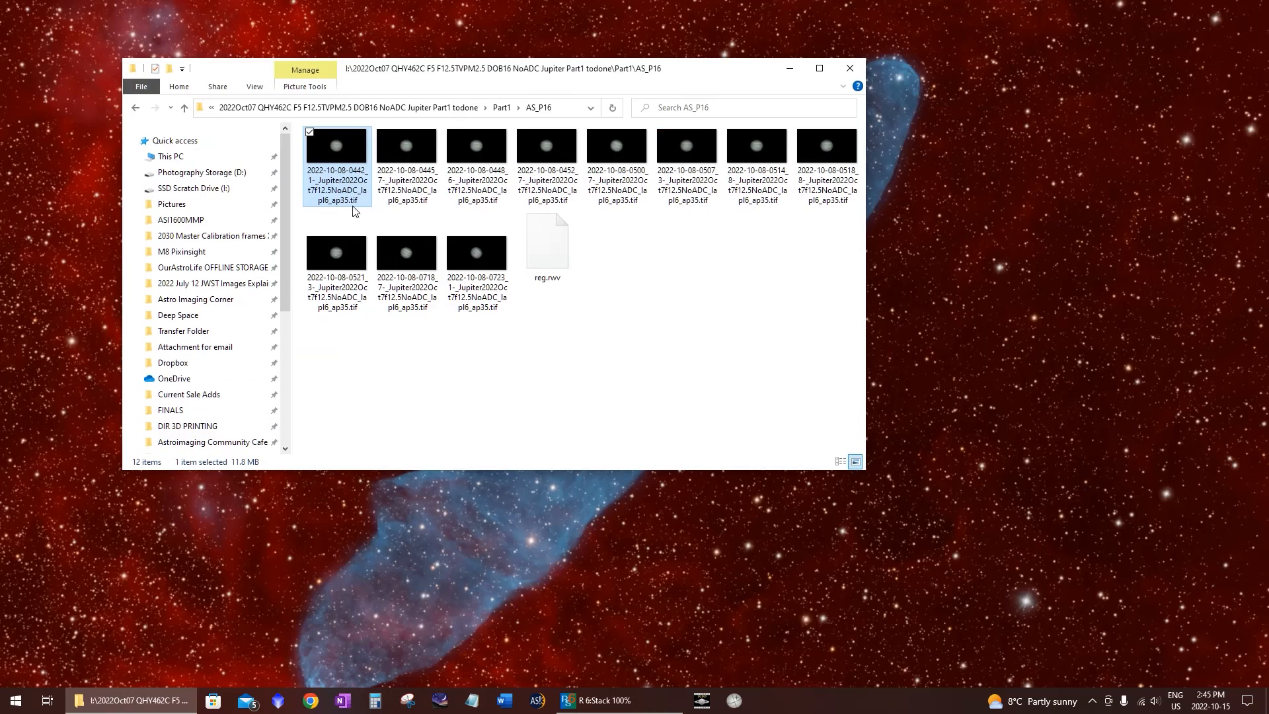
double_click(343, 167)
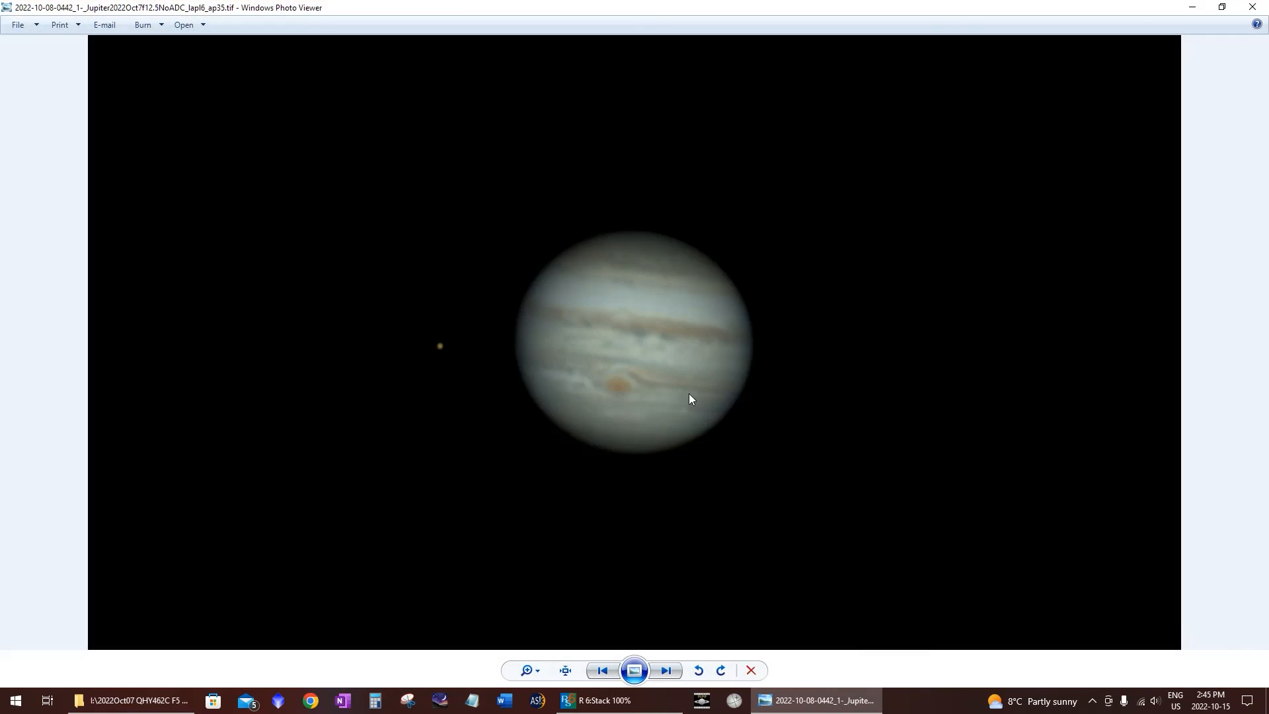
Page back and forth through the Jupiter TIFs in AS_P16 to compare their sharpness and the planet's rotation
key("Right")
key("Right")
key("Right")
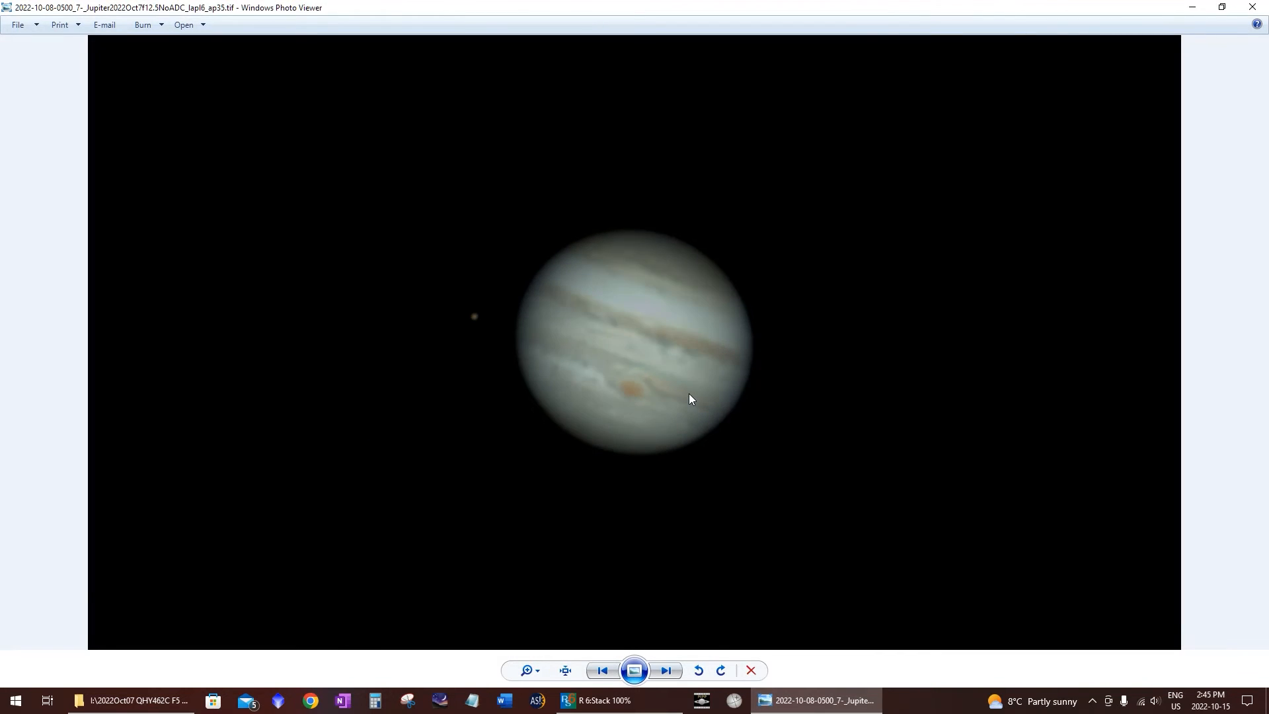
key("Right")
key("Right")
key("Right")
key("Right")
key("Right")
key("Right")
key("Right")
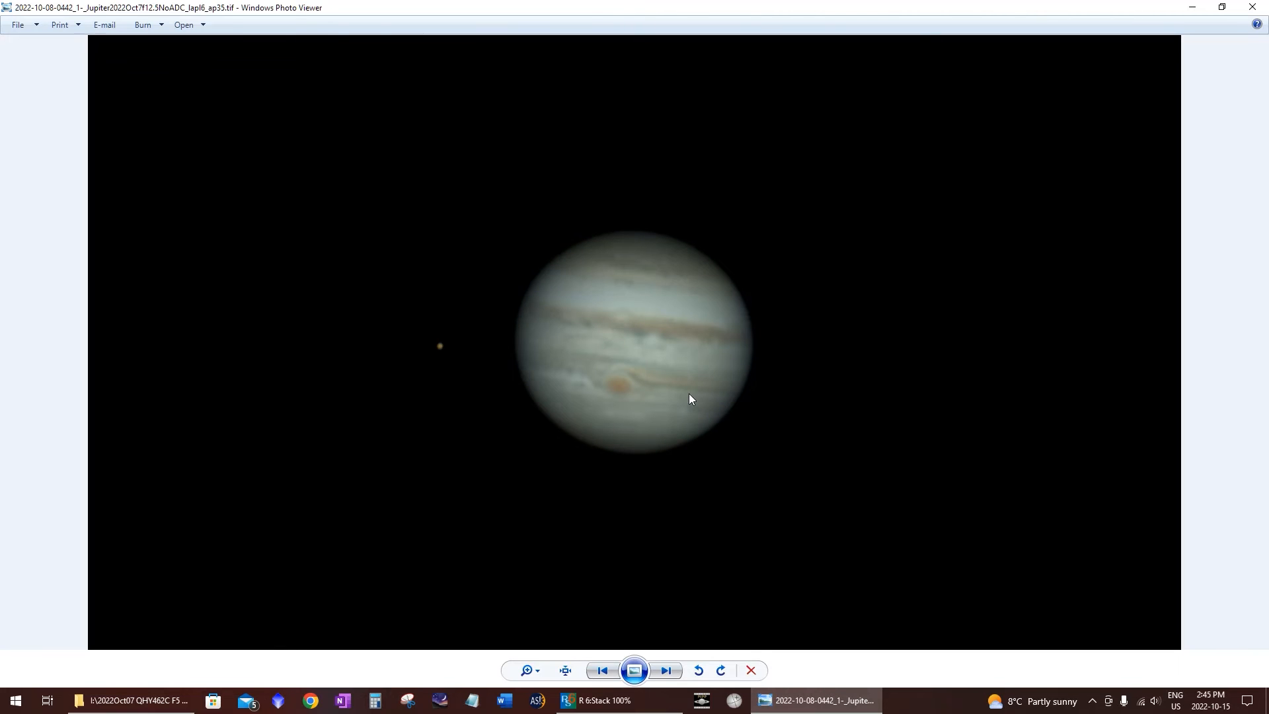
key("Right")
key("Right")
key("Right")
key("Right")
key("Right")
key("Right")
key("Right")
key("Right")
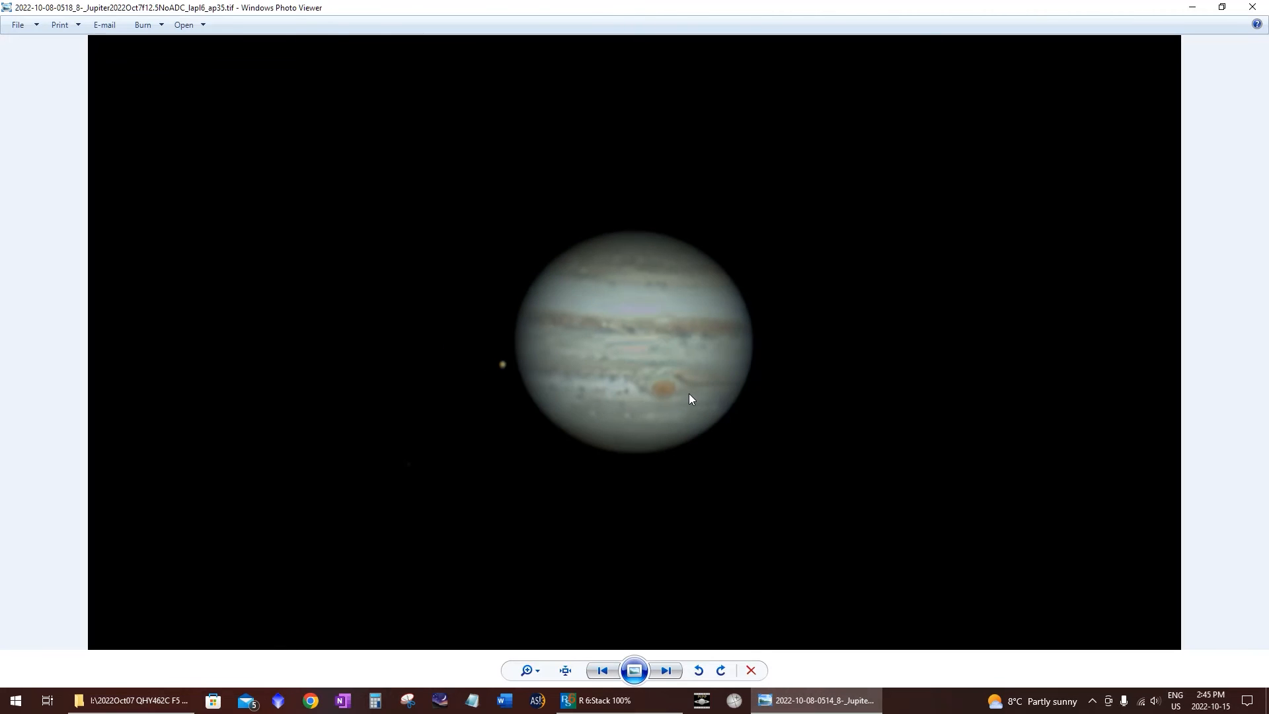
key("Right")
key("Right")
key("Right")
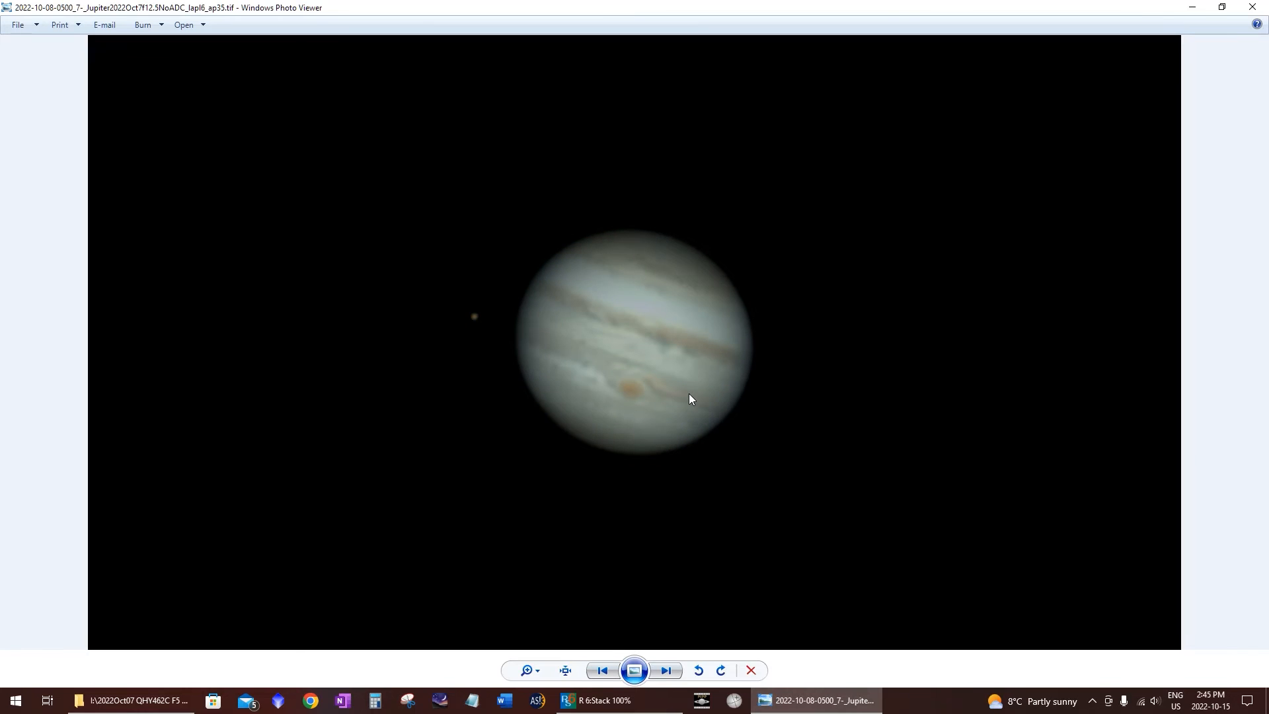
key("Left")
key("Right")
key("Left")
key("Right")
key("Right")
key("Right")
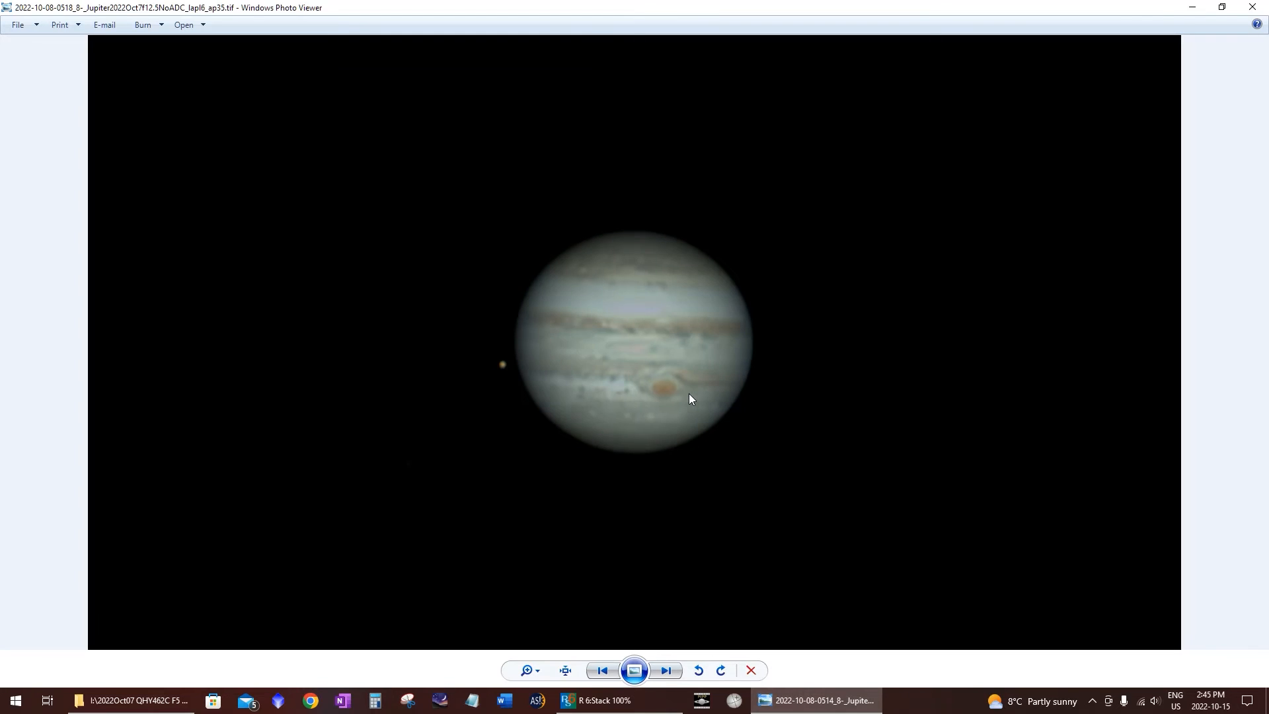
key("Left")
key("Left")
key("Left")
key("Right")
key("Right")
key("Right")
key("Right")
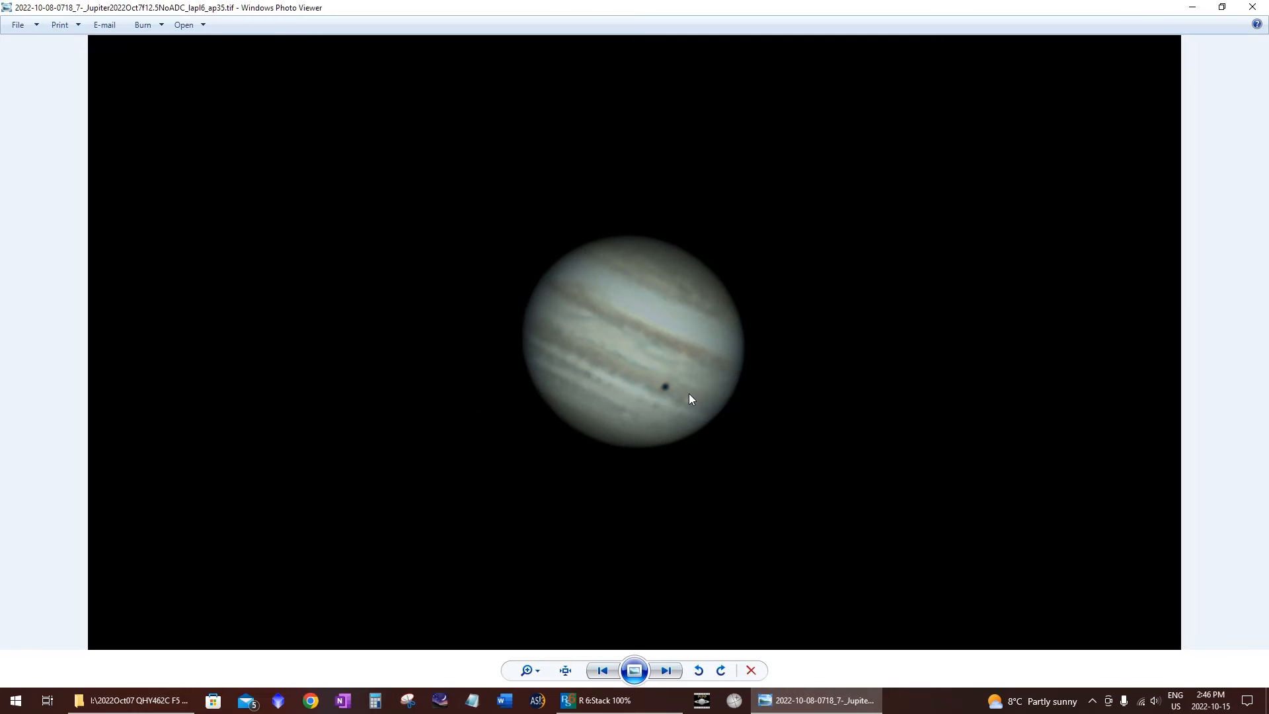
key("Right")
key("Right")
key("Right")
key("Right")
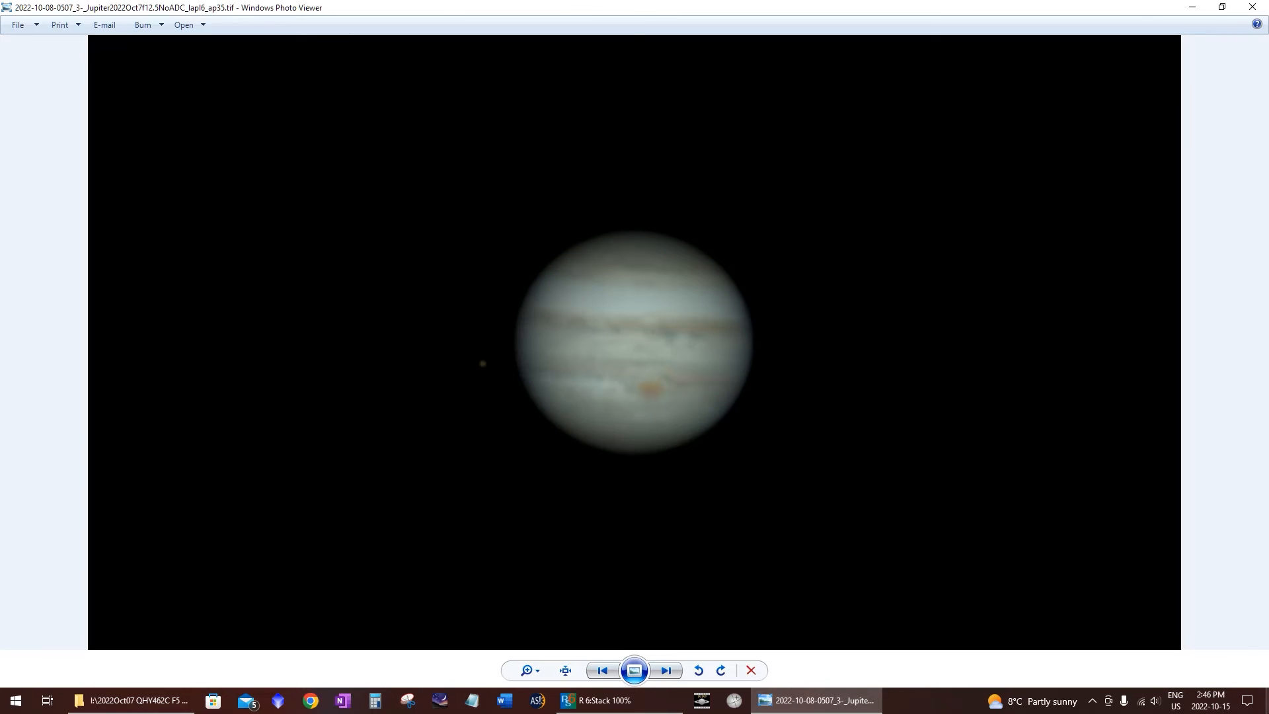
key("Right")
key("Right")
key("Right")
key("Right")
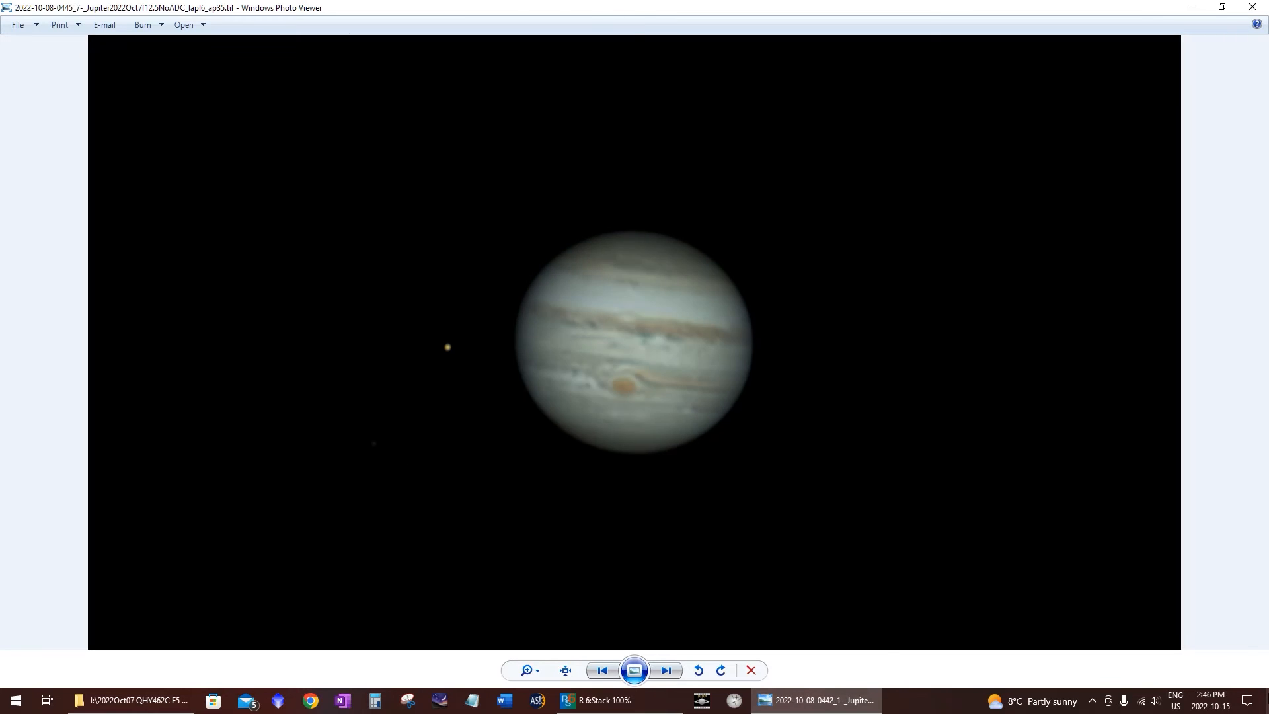
Cycle through the Part1 AS_P16 Jupiter TIFs to examine the planet's rotation and moons, and close the photo viewer
key("Right")
key("Right")
key("Right")
key("Right")
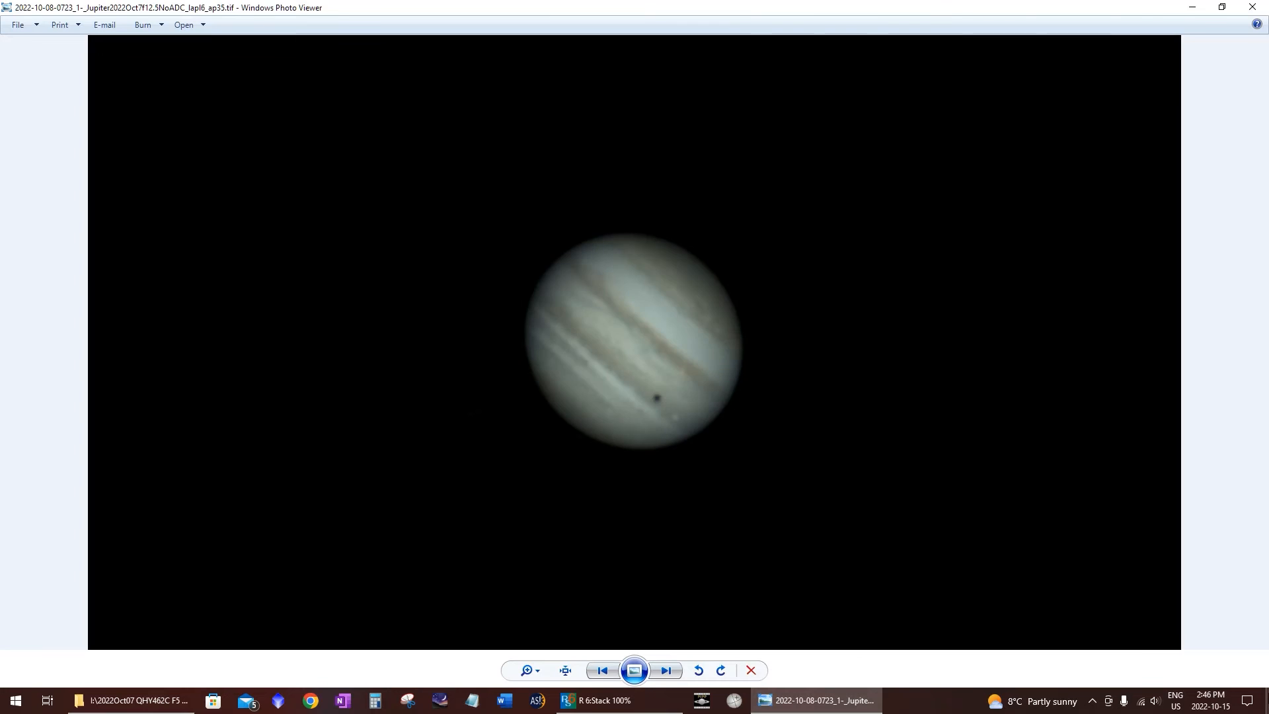
key("Right")
key("Right")
key("Right")
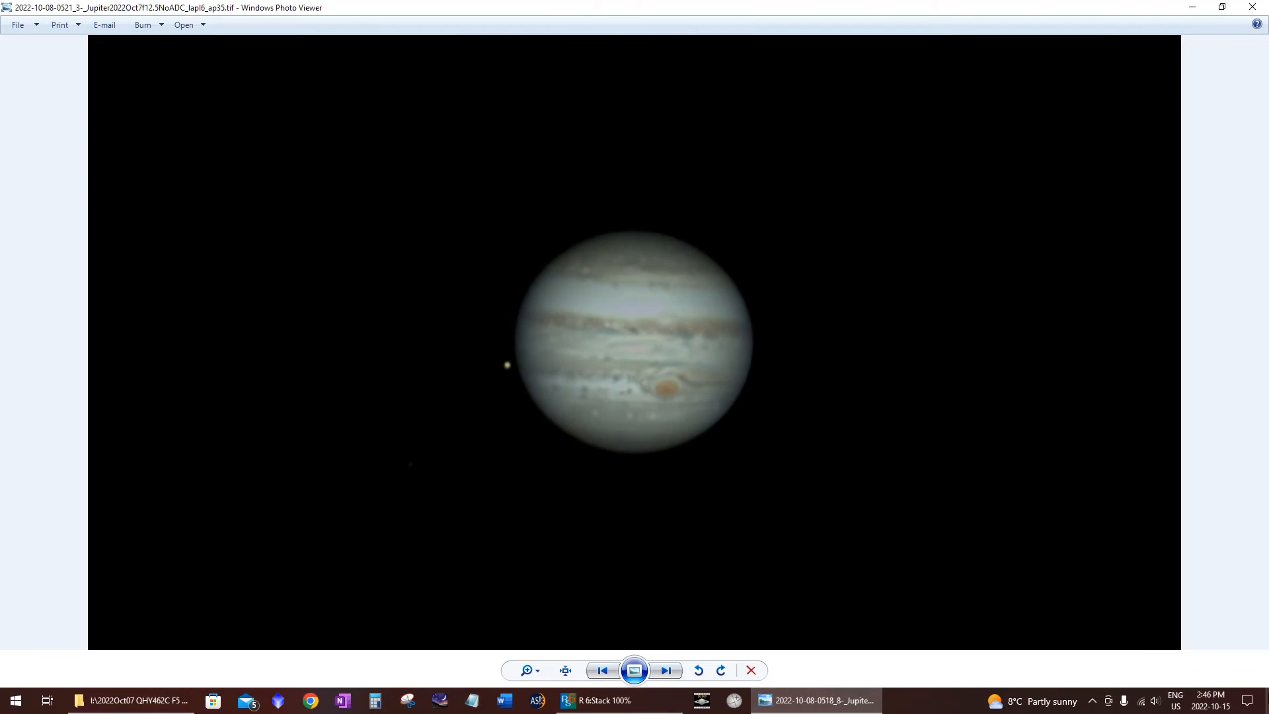
key("Right")
key("Right")
key("Right")
key("Right")
key("Right")
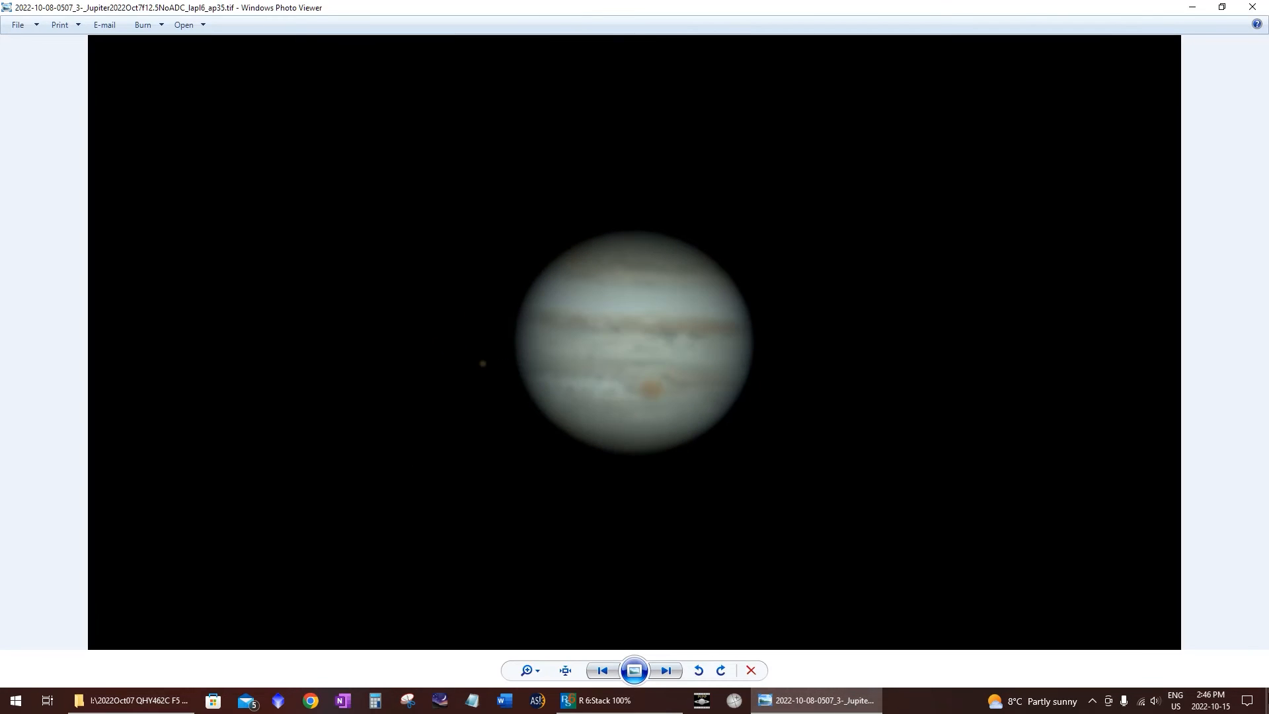
left_click(1252, 7)
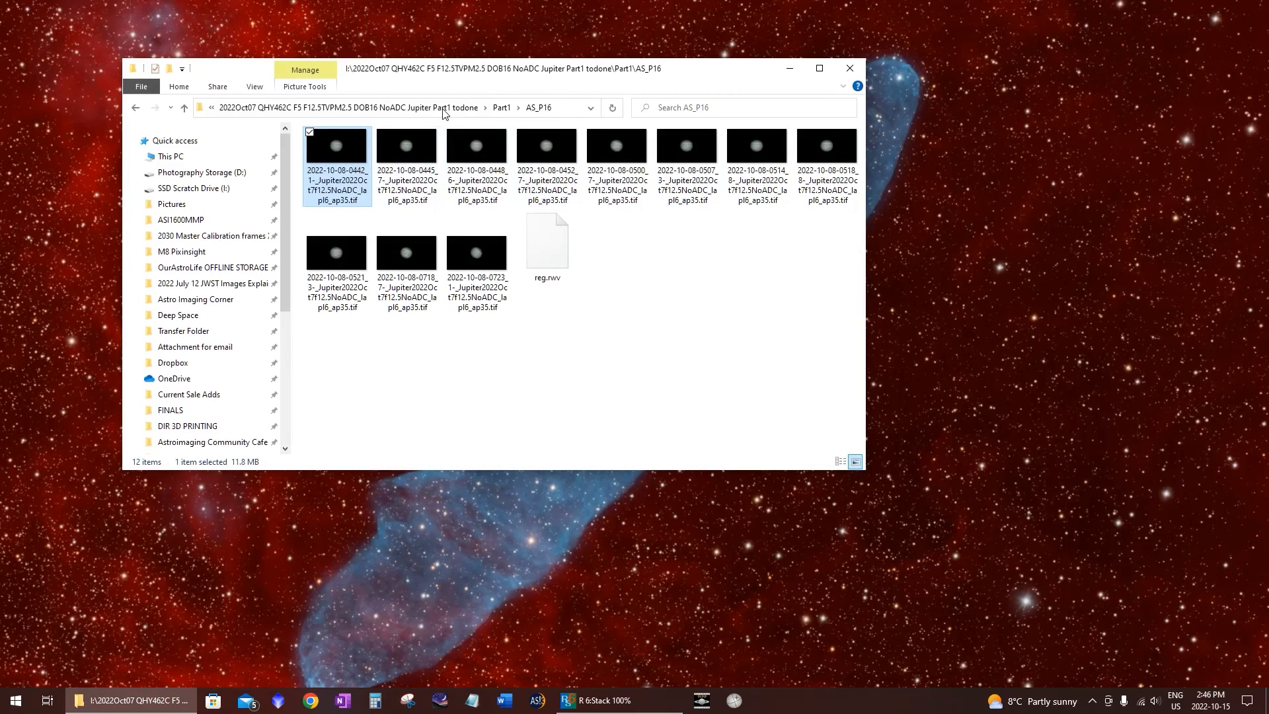
left_click(444, 109)
double_click(388, 205)
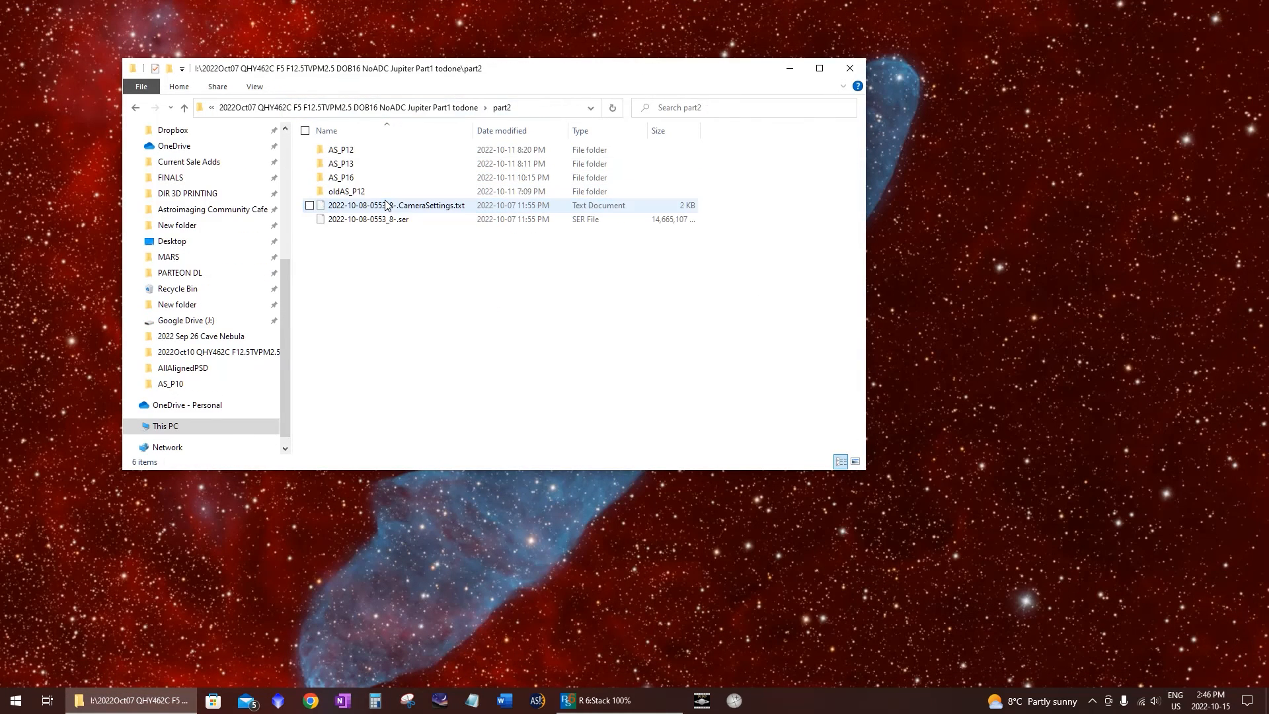
double_click(369, 178)
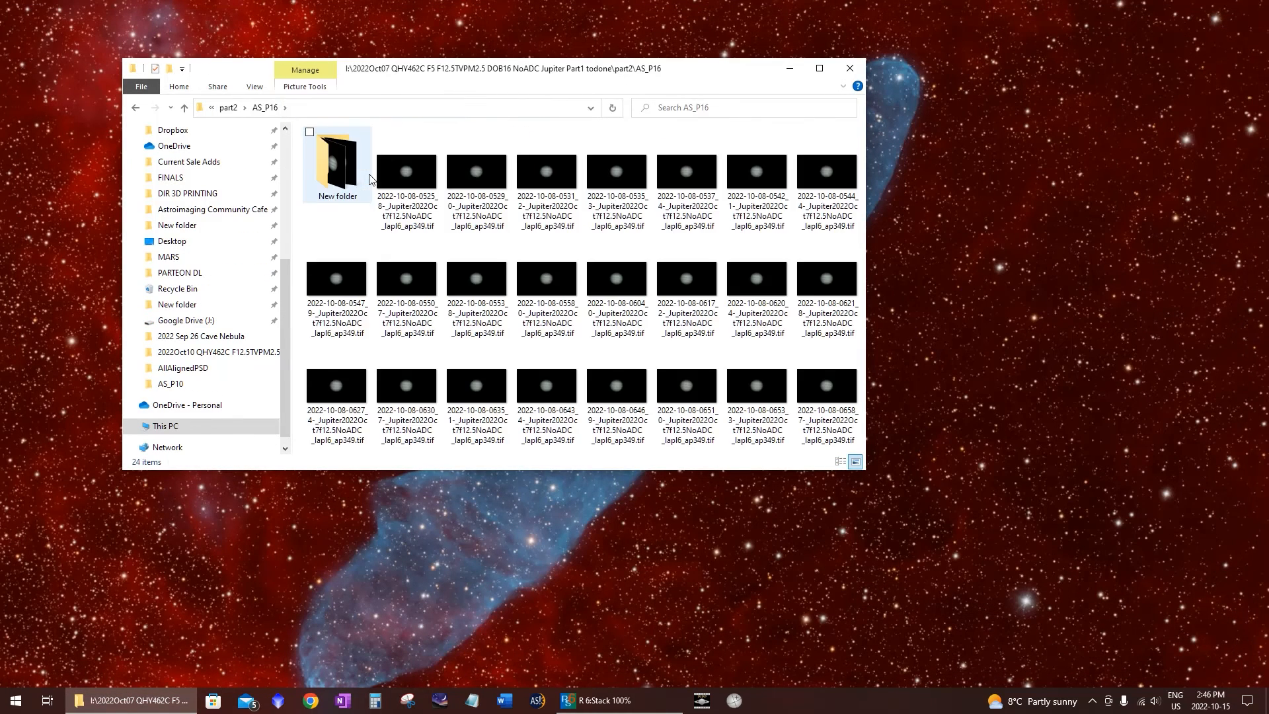
double_click(340, 163)
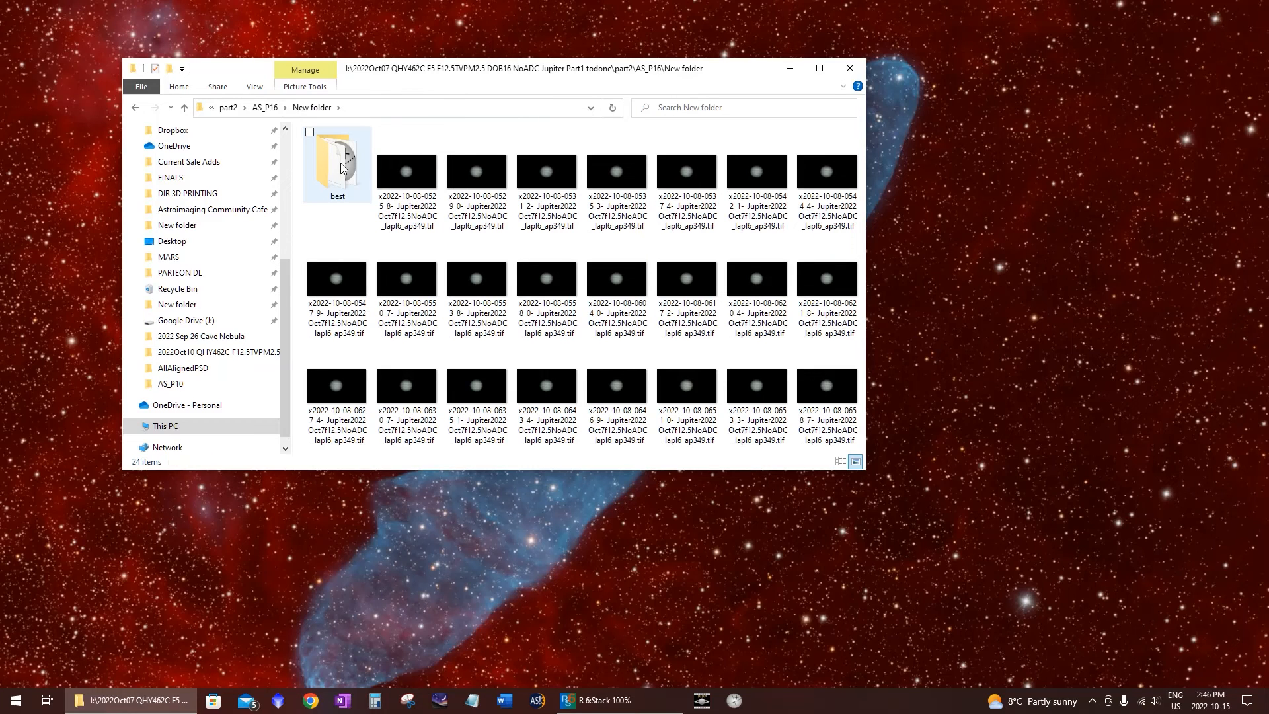
double_click(415, 185)
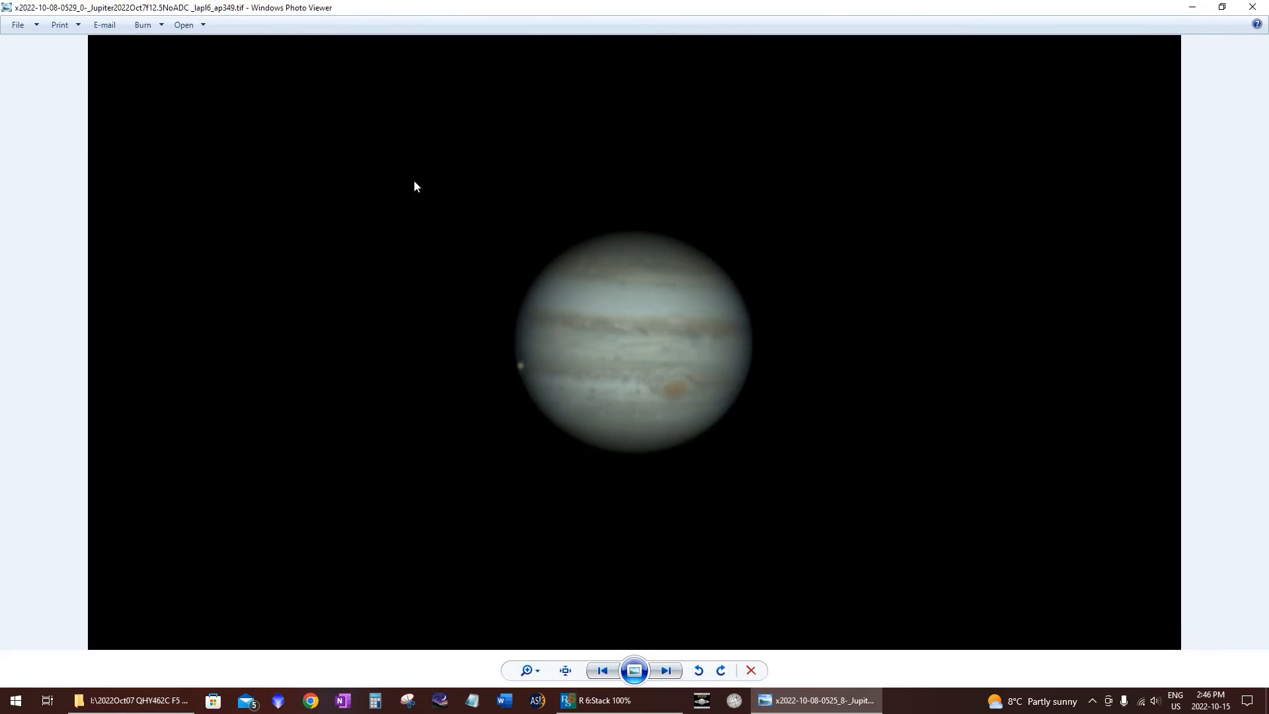
Page repeatedly through the wavelet-sharpened part2 TIFs to examine the rotation and shadow transit as an animation, and close the viewer
key("Right")
key("Right")
key("Right")
key("Right")
key("Right")
key("Right")
key("Right")
key("Right")
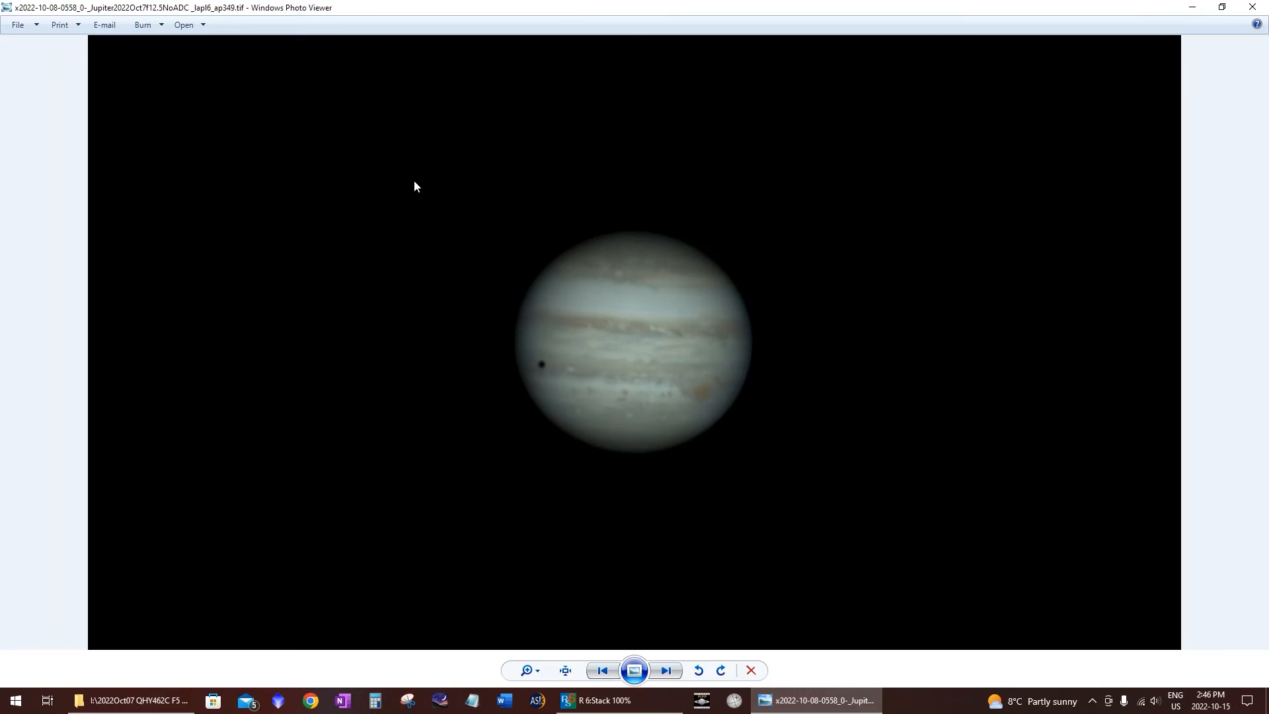
key("Right")
key("Right")
key("Right")
key("Right")
key("Right")
key("Right")
key("Right")
key("Right")
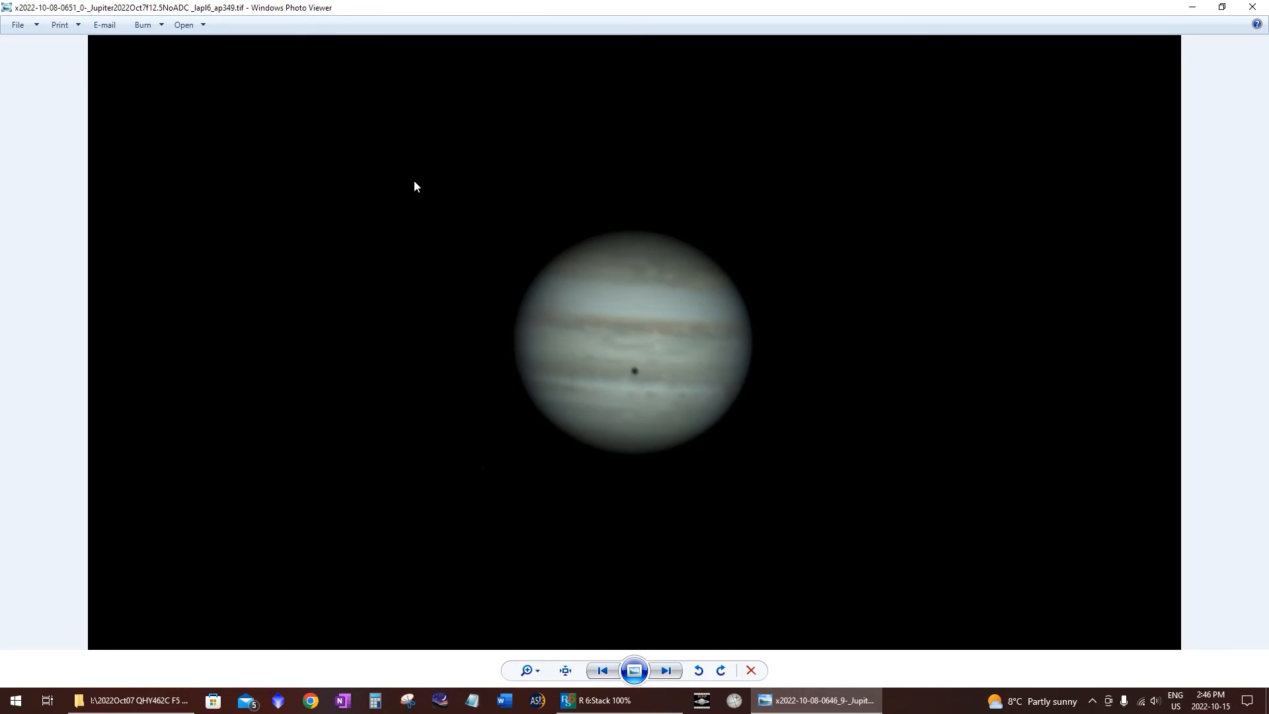
key("Right")
key("Right")
key("Right")
key("Right")
key("Right")
key("Right")
key("Right")
key("Right")
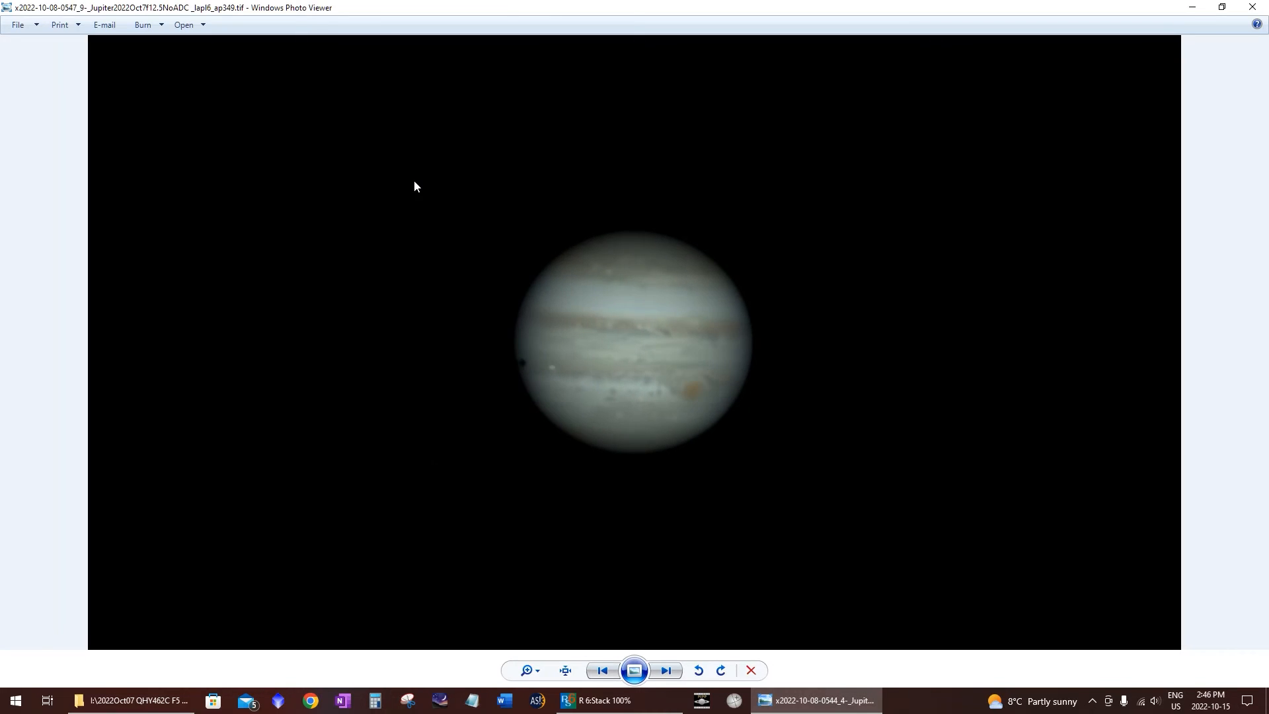
key("Right")
key("Right")
key("Right")
key("Right")
key("Right")
key("Right")
key("Right")
key("Right")
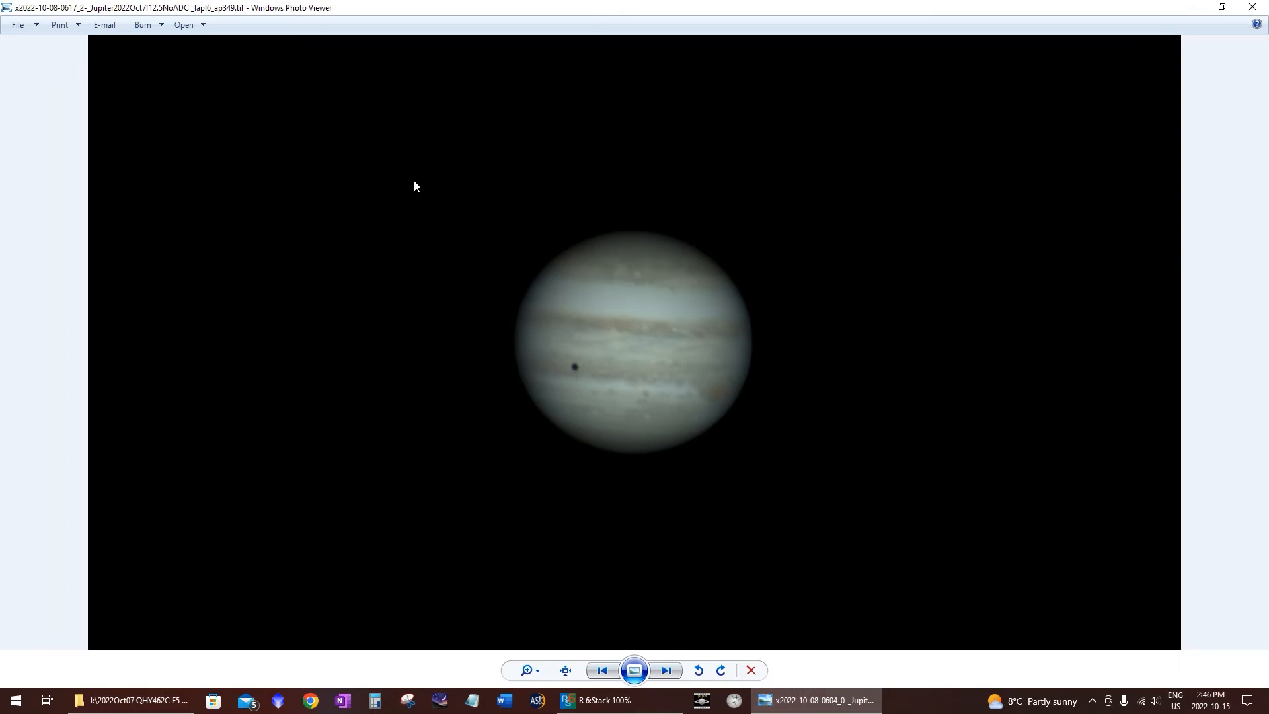
key("Right")
key("Right")
key("Right")
key("Right")
key("Right")
key("Right")
key("Right")
key("Right")
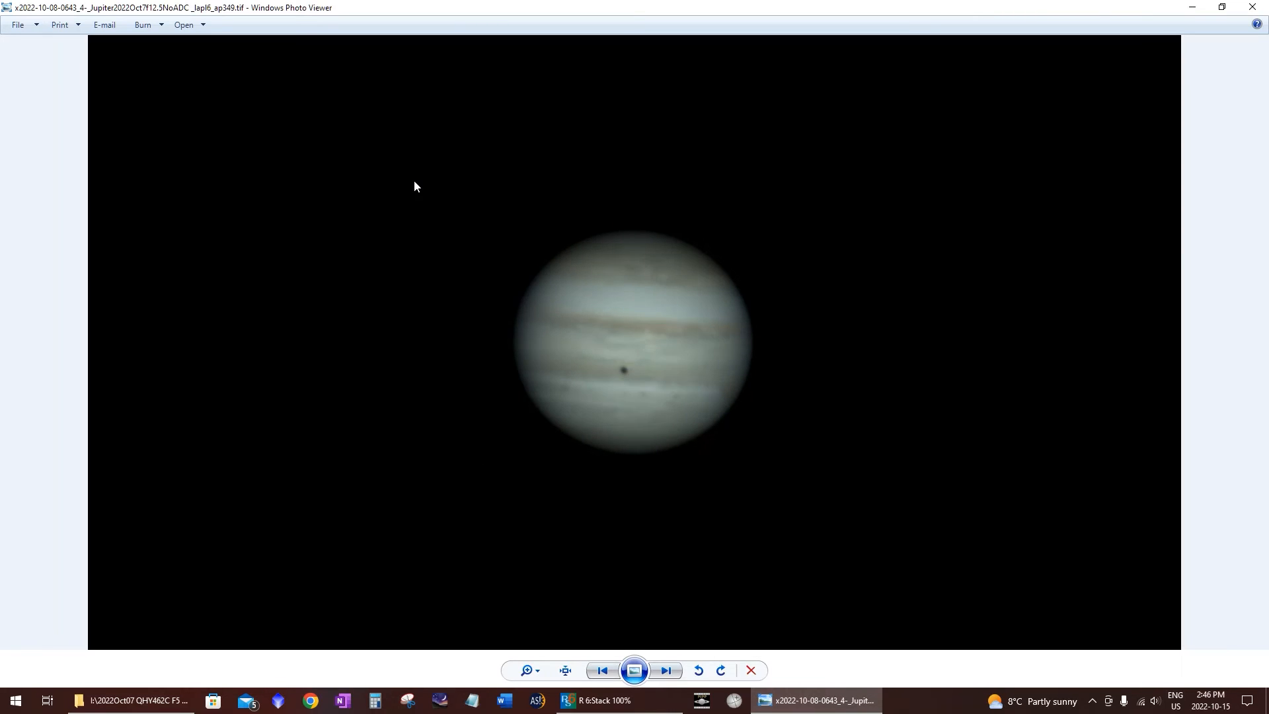
key("Right")
key("Right")
key("Right")
key("Right")
key("Right")
key("Right")
key("Right")
key("Right")
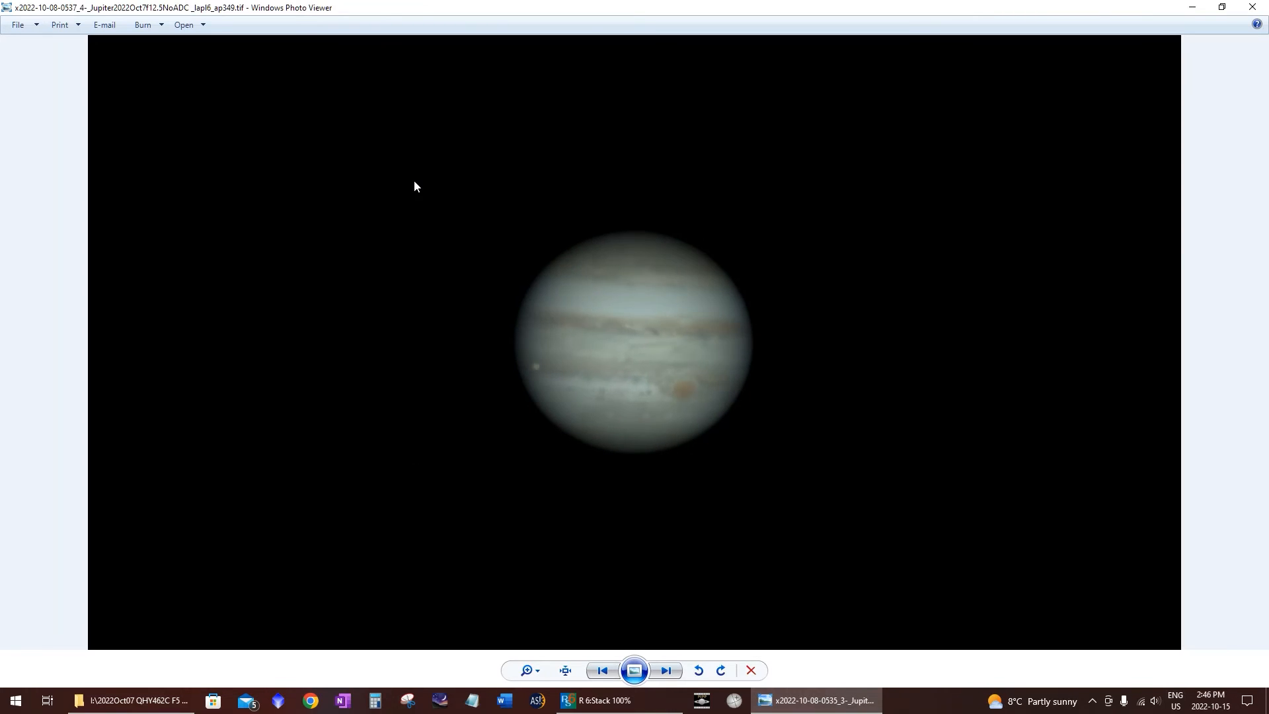
key("Right")
key("Right")
key("Right")
key("Right")
key("Right")
key("Right")
key("Right")
key("Right")
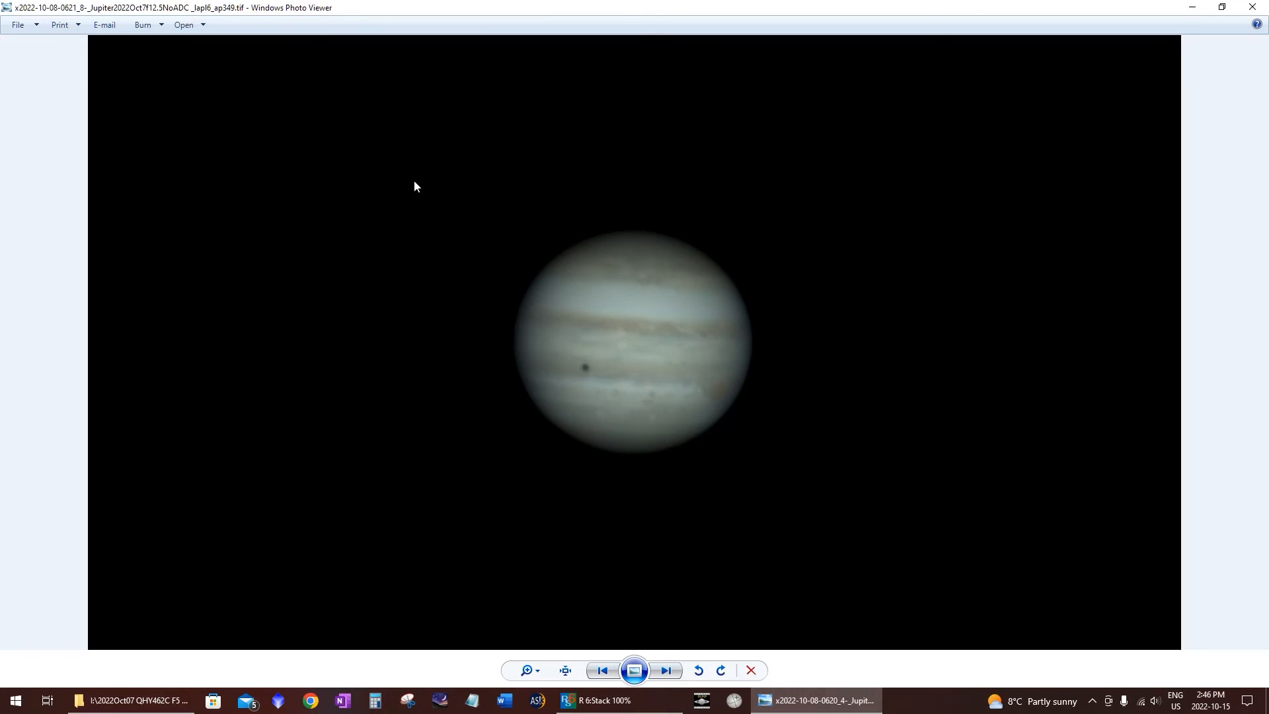
key("Right")
key("Right")
key("Right")
key("Right")
key("Right")
key("Right")
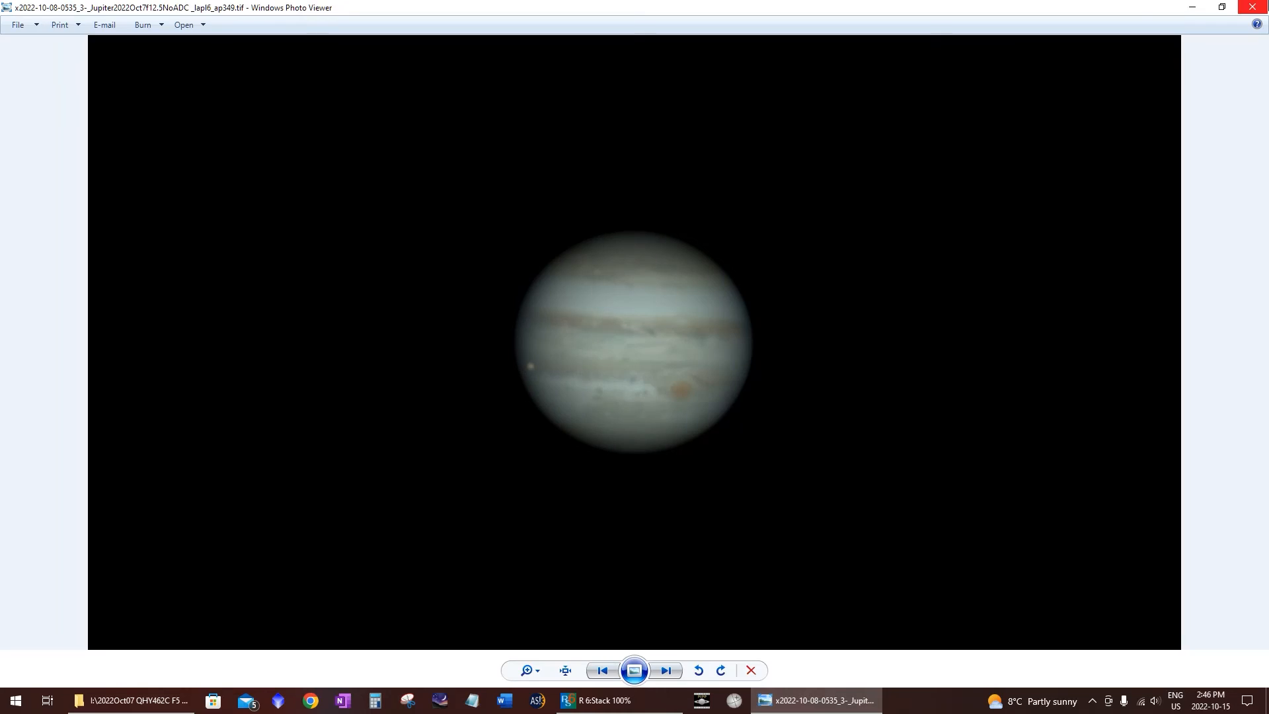
left_click(1252, 7)
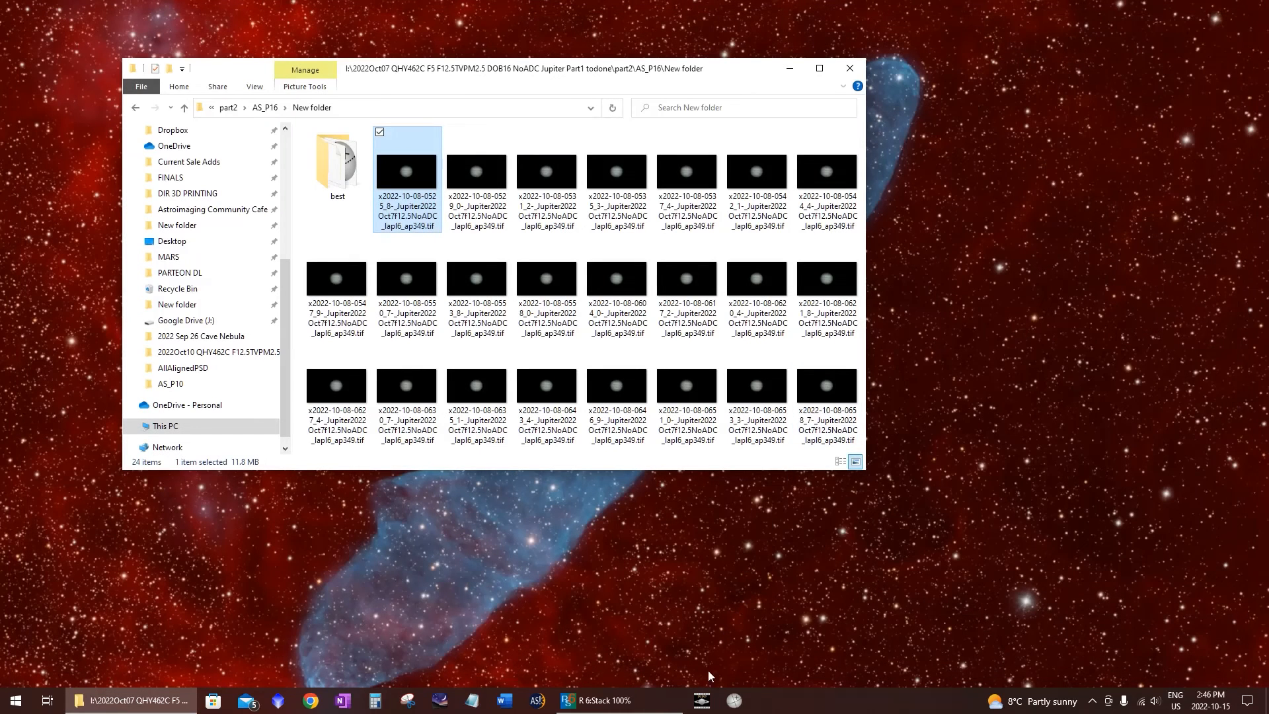
Switch to PIPP, place its window beside the folder, and add all the x-prefixed Jupiter TIFs as source images, accepting Join mode
left_click(700, 702)
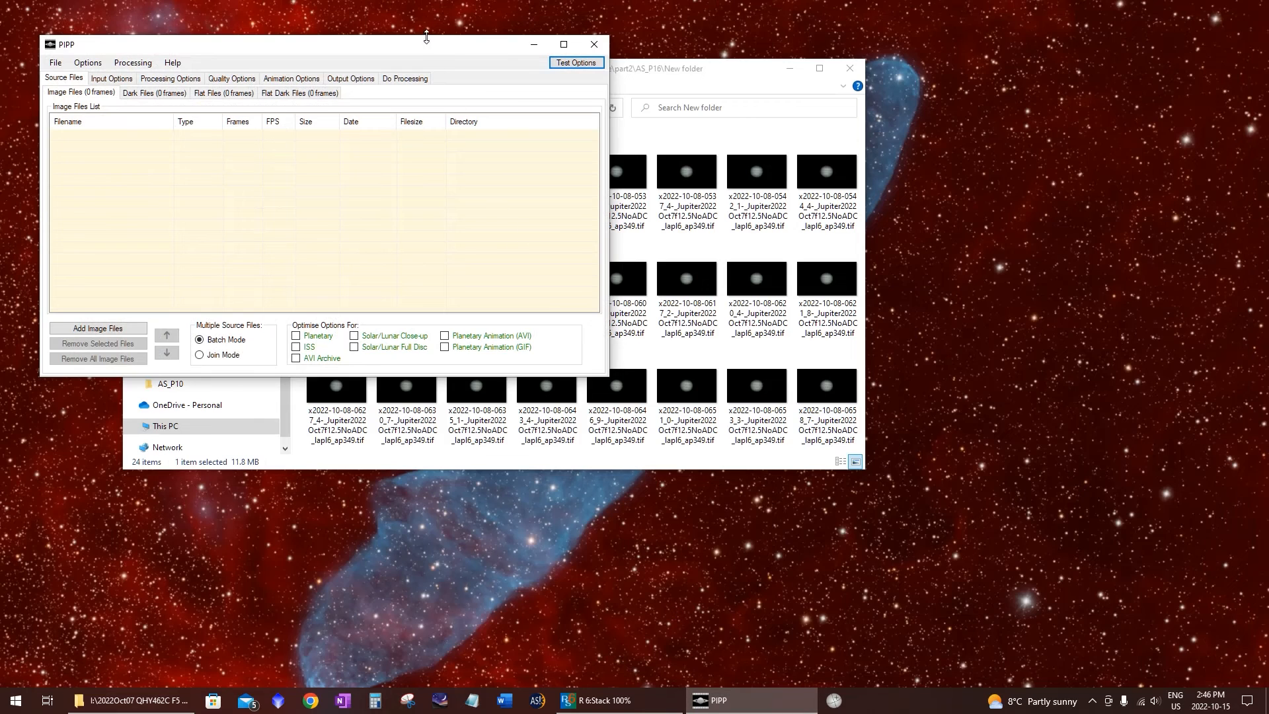
left_click_drag(432, 45, 809, 366)
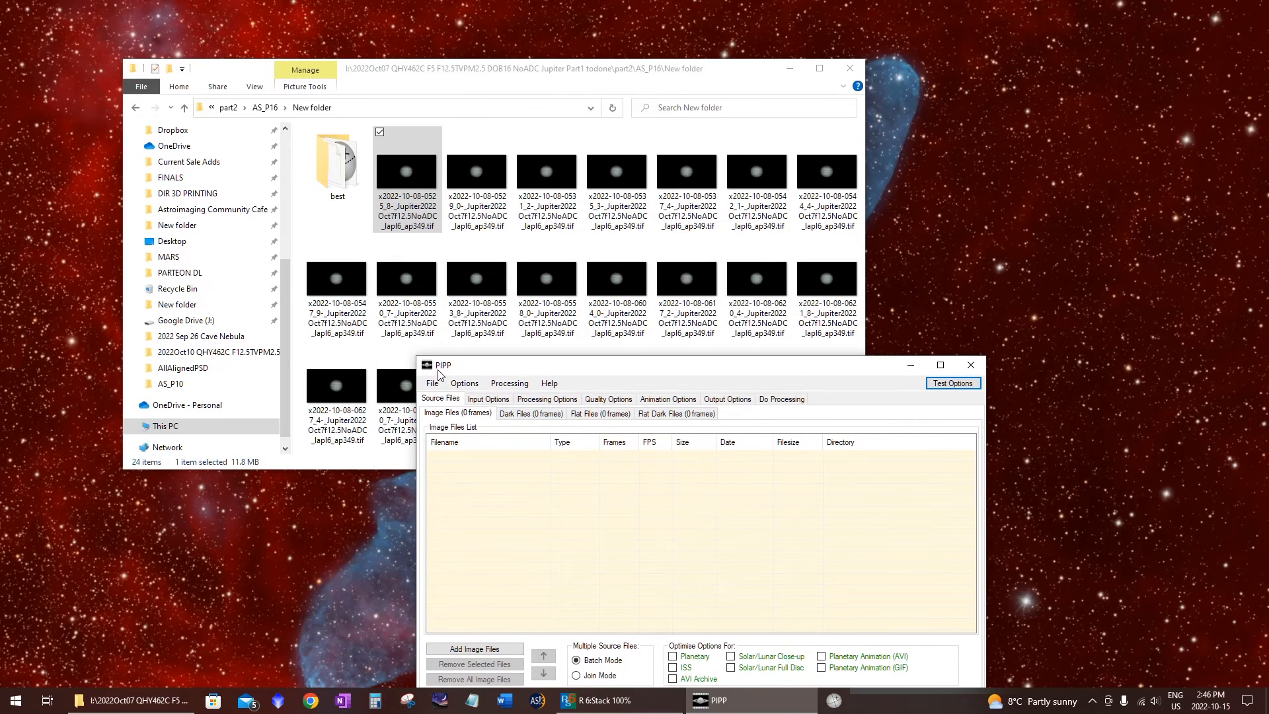
left_click_drag(439, 373, 478, 284)
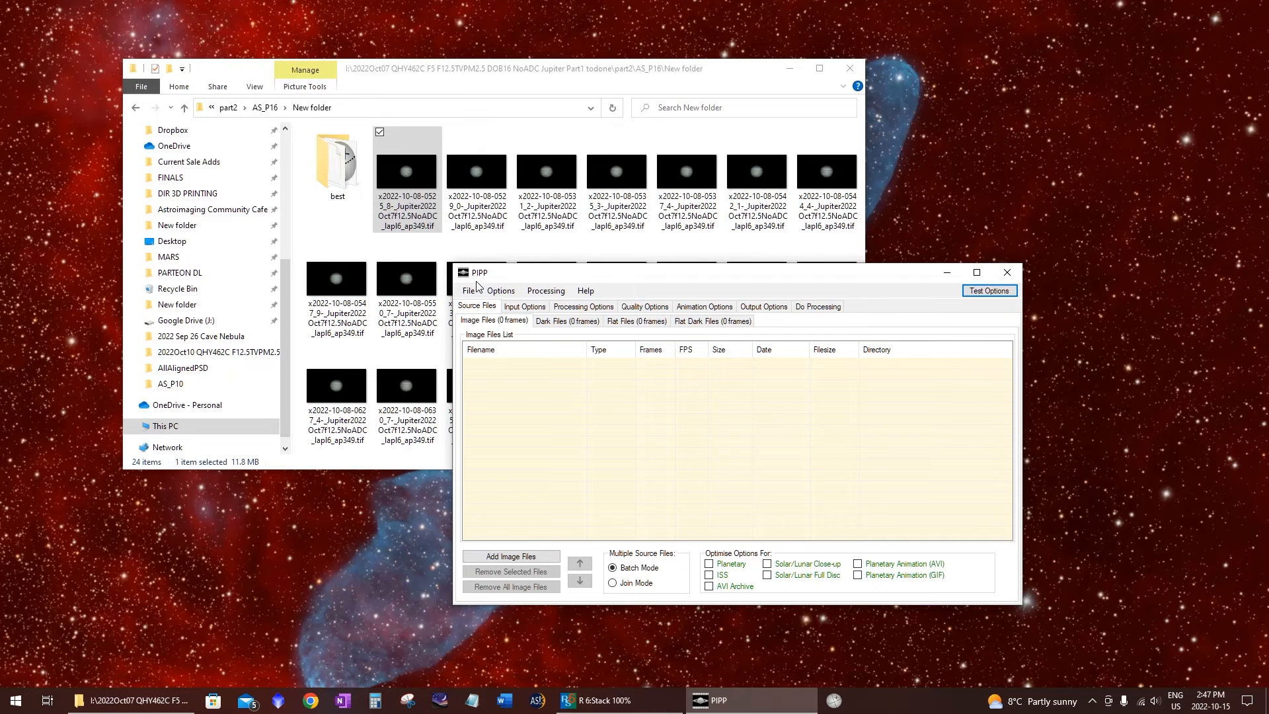
left_click(399, 185)
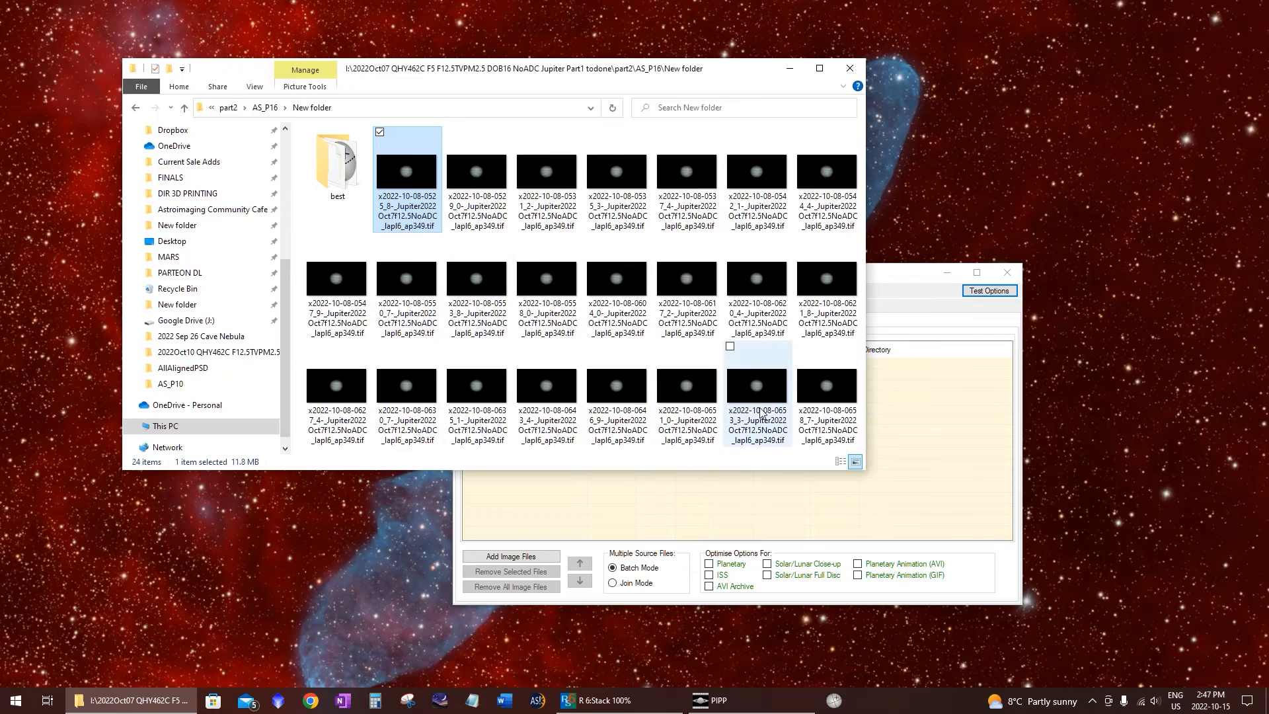
left_click(817, 425, "shift")
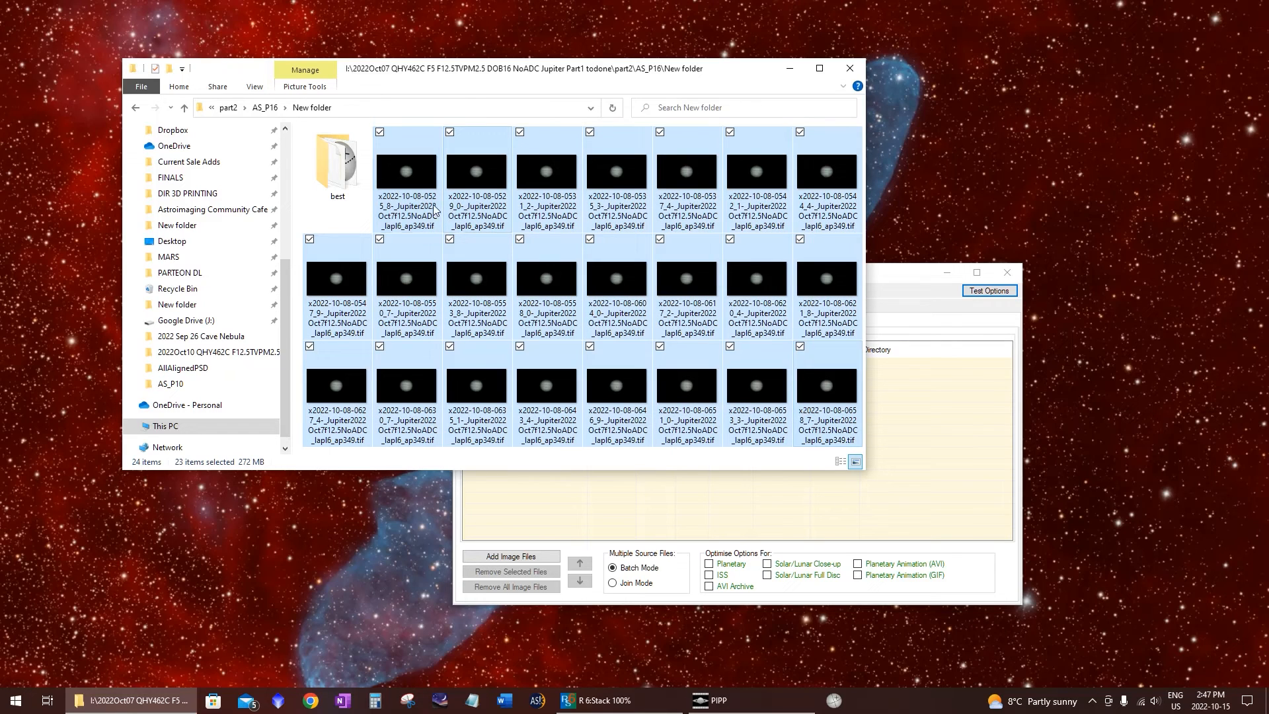
left_click_drag(418, 193, 902, 487)
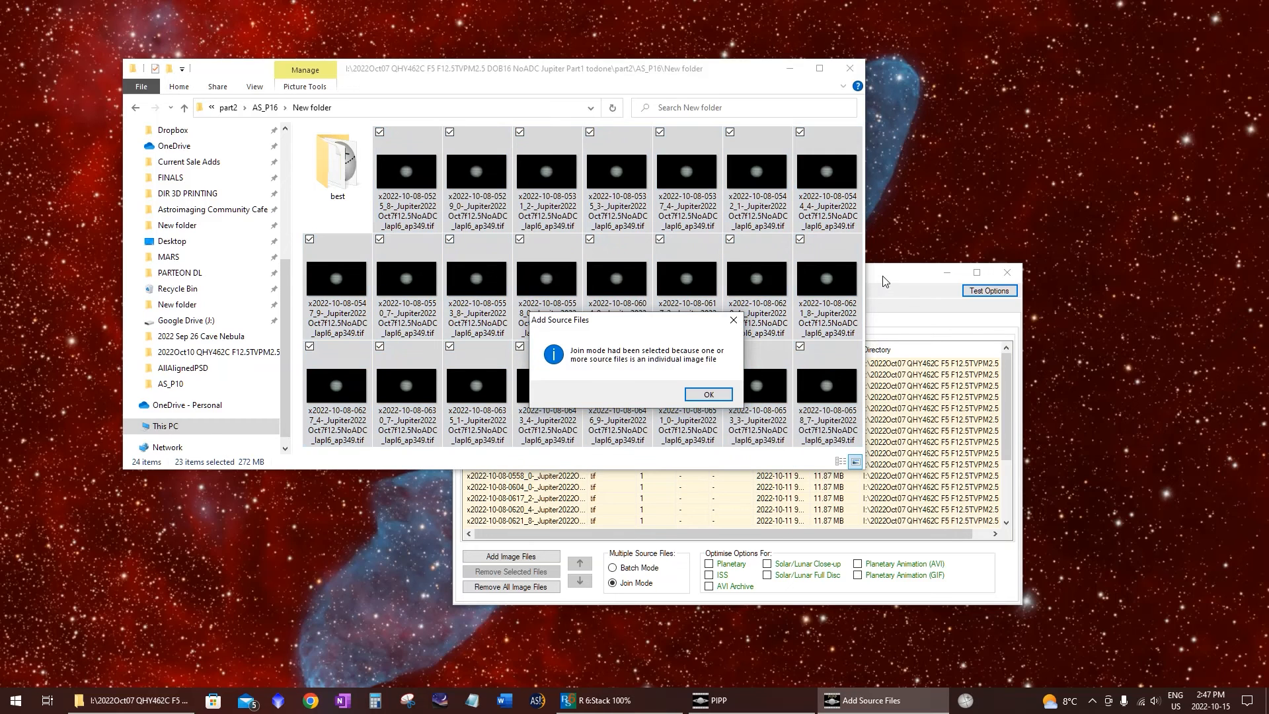
left_click(719, 395)
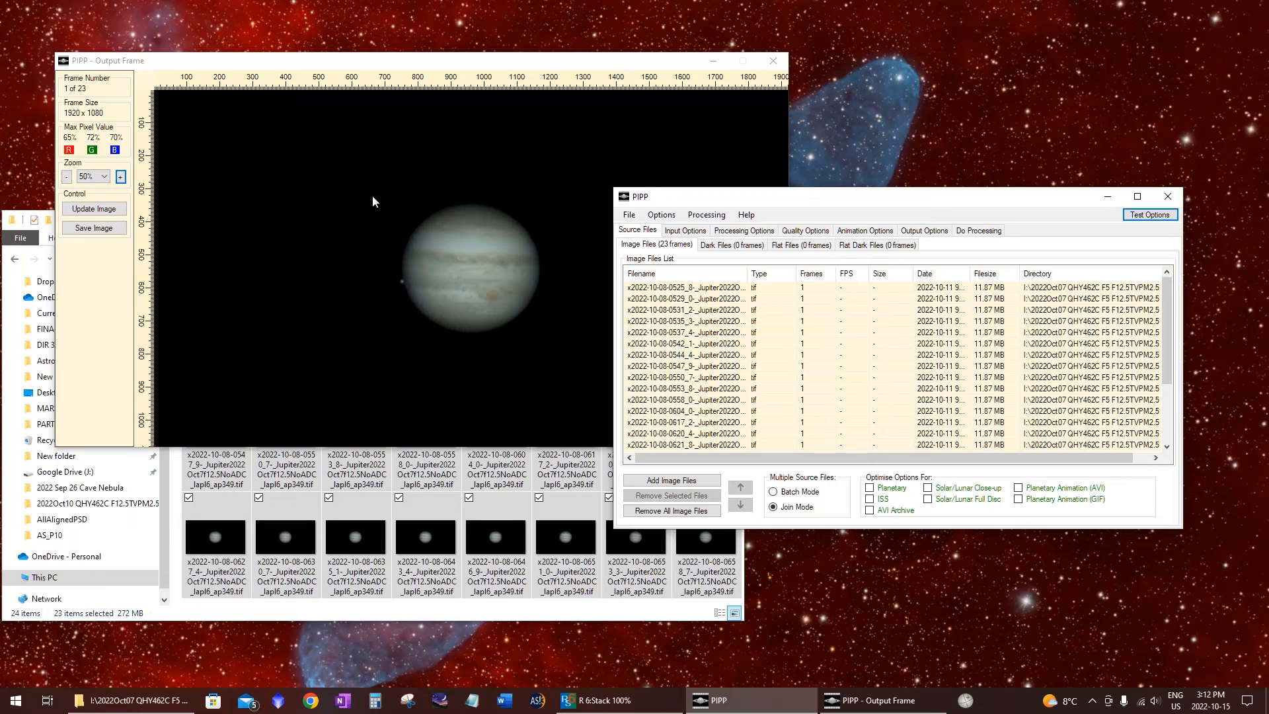
Check the source image list against the output frame preview, shift the PIPP window over, and keep Join Mode selected
left_click(480, 63)
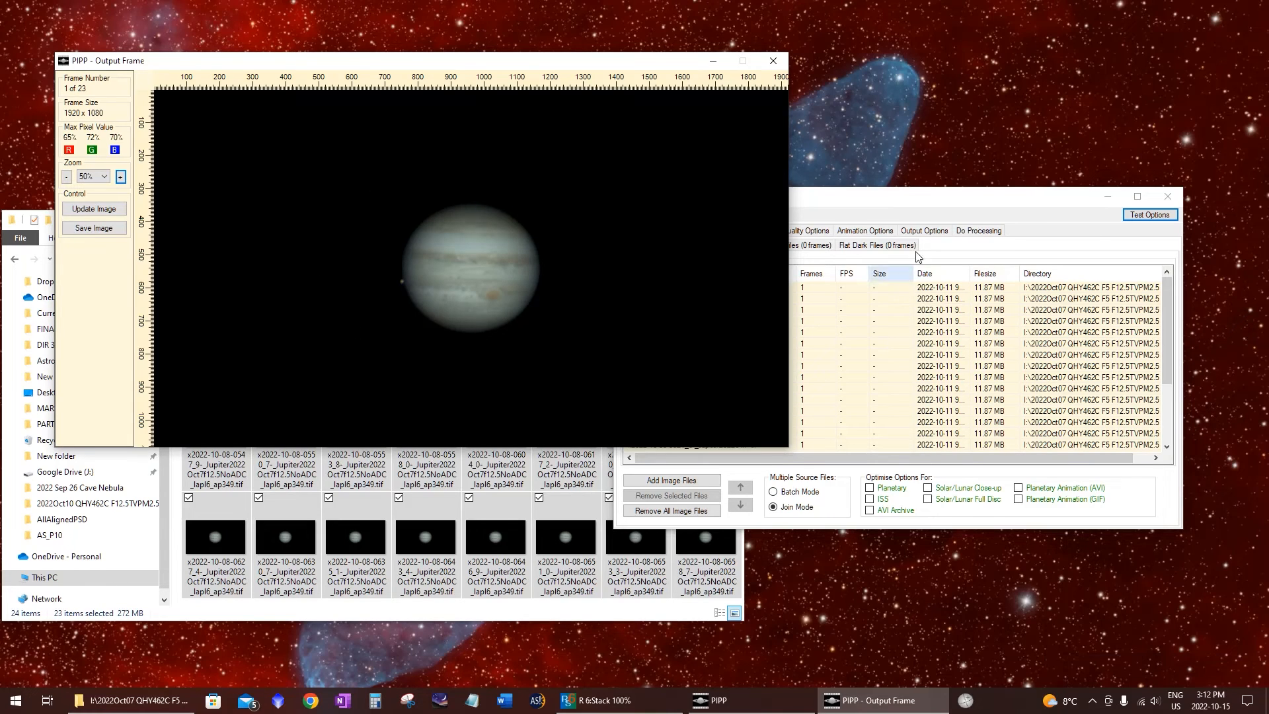
left_click(923, 212)
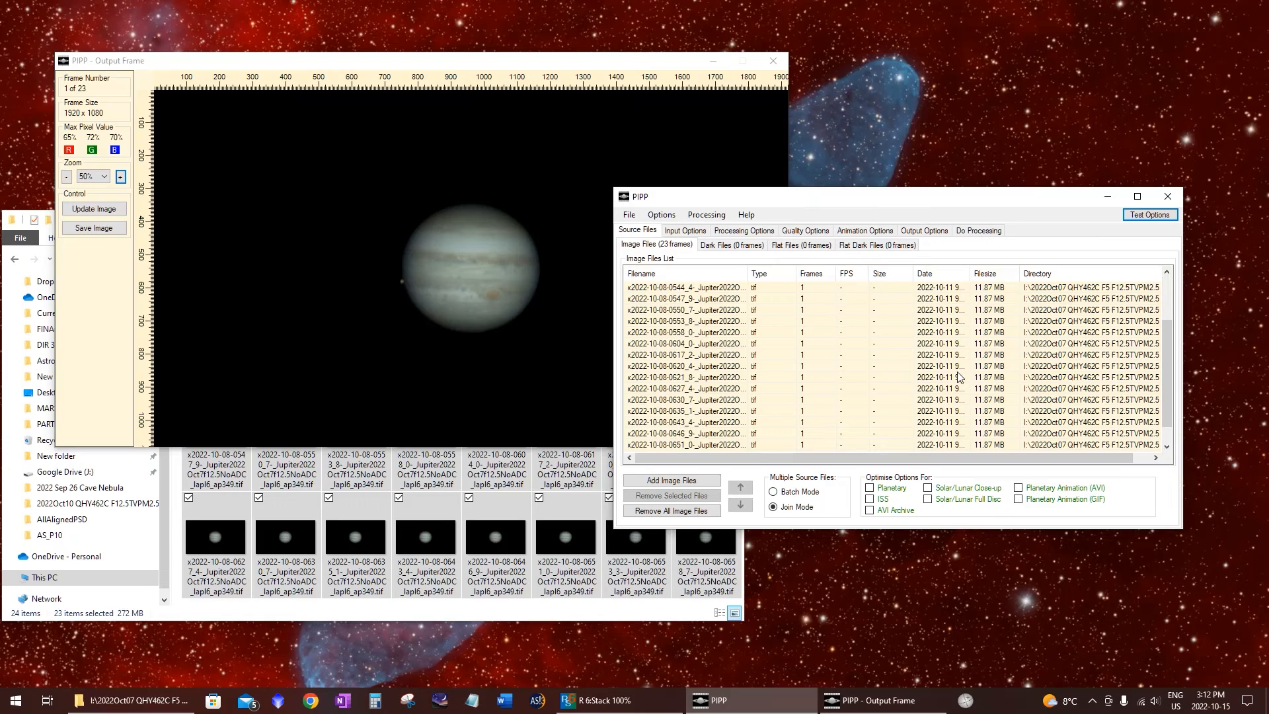
scroll(958, 376, "up", 2)
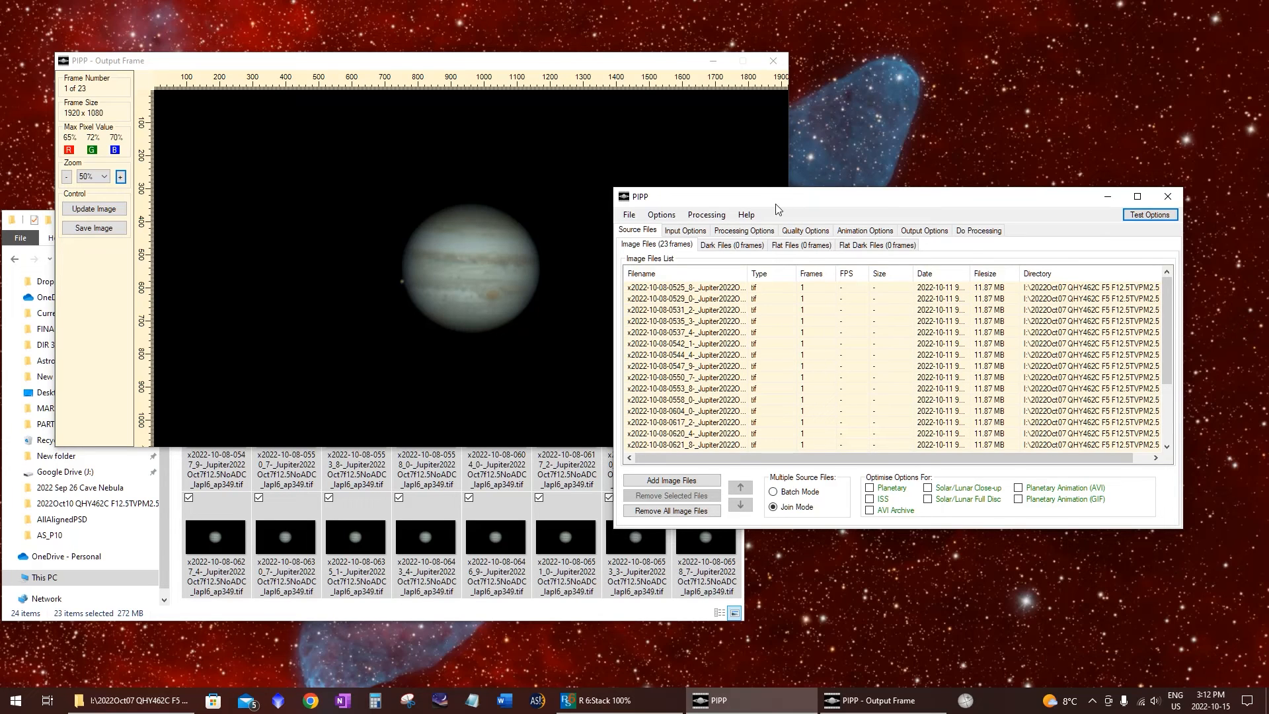
left_click_drag(775, 205, 706, 199)
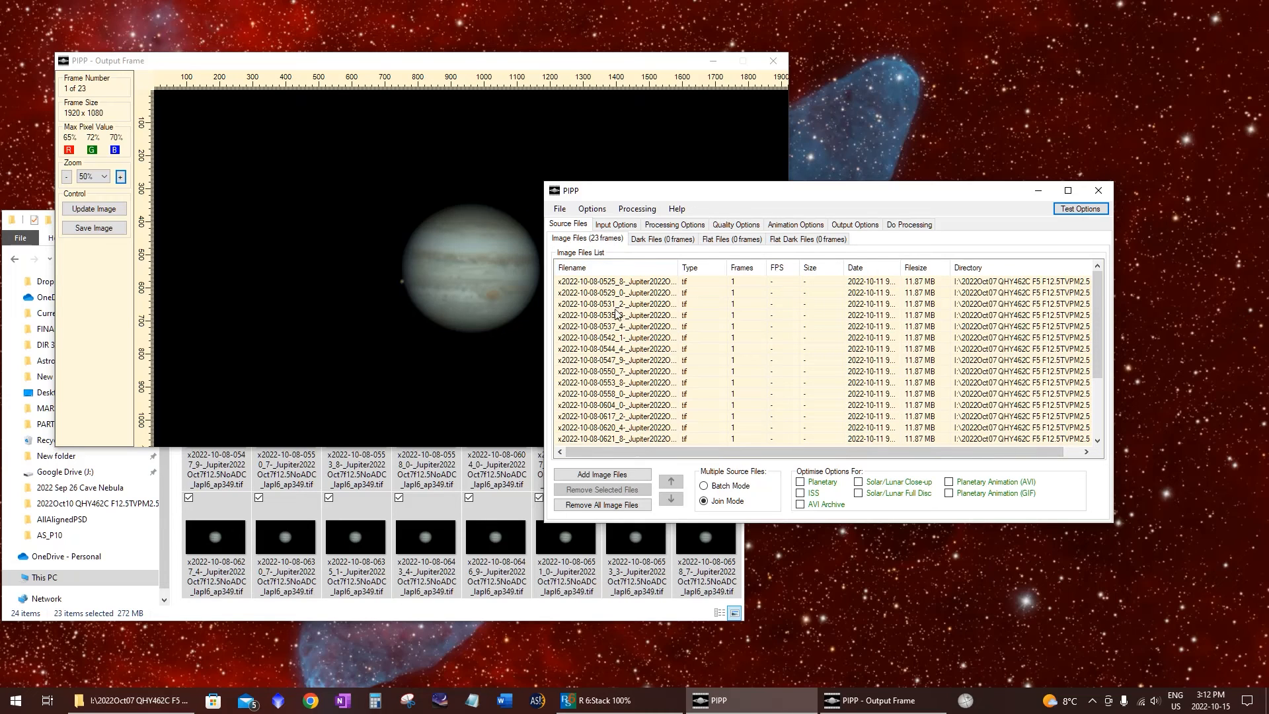
left_click(725, 502)
Review the input, processing and quality options, keeping the input frame colour setting on AutoDetect
left_click(624, 232)
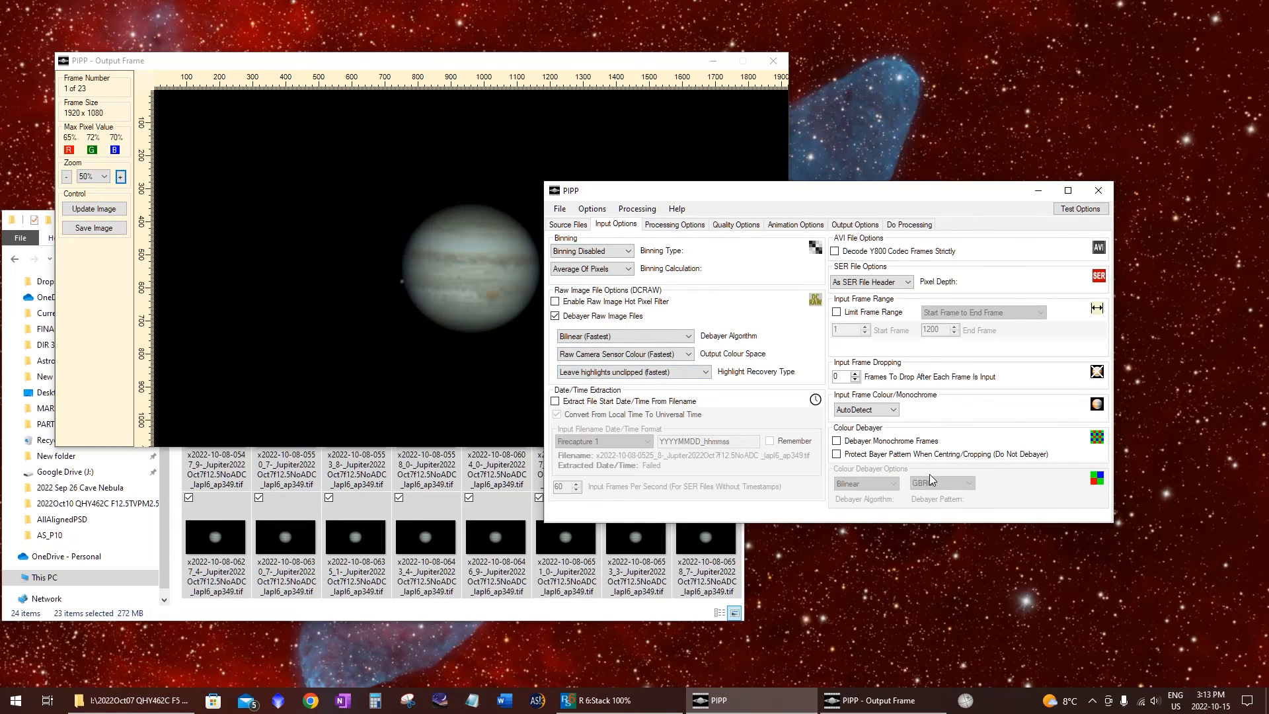
left_click(879, 410)
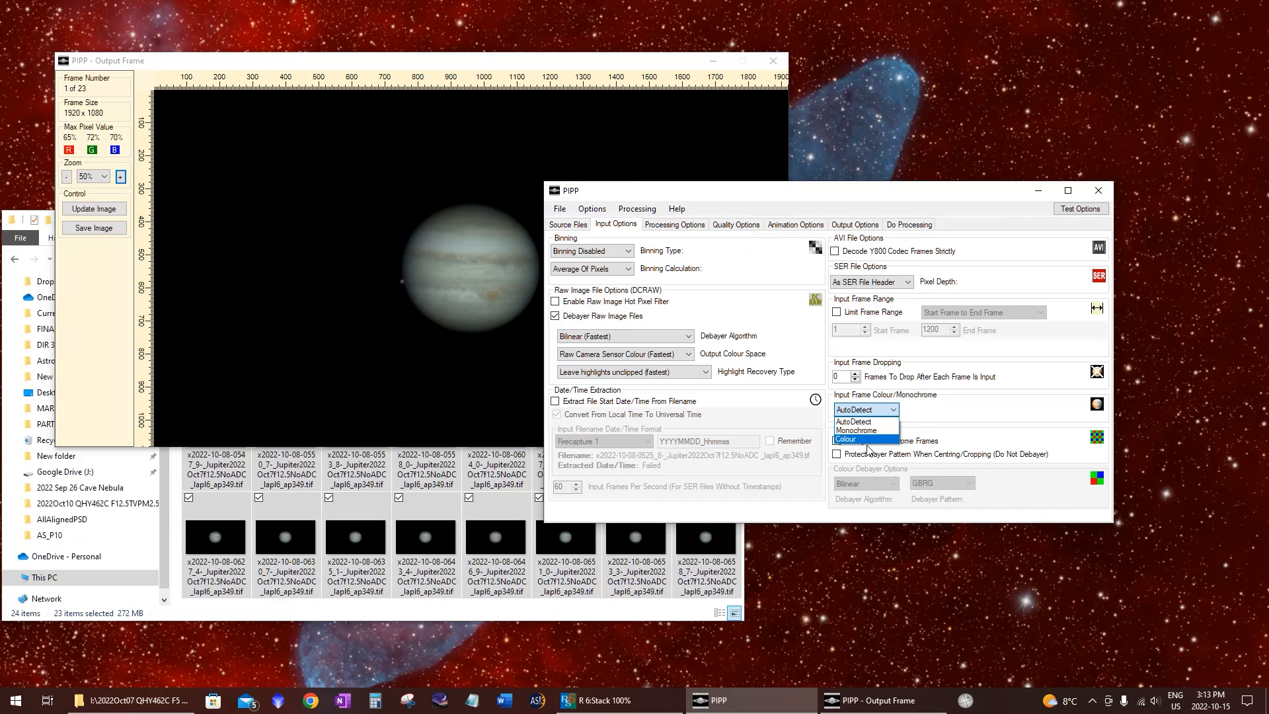
left_click(871, 421)
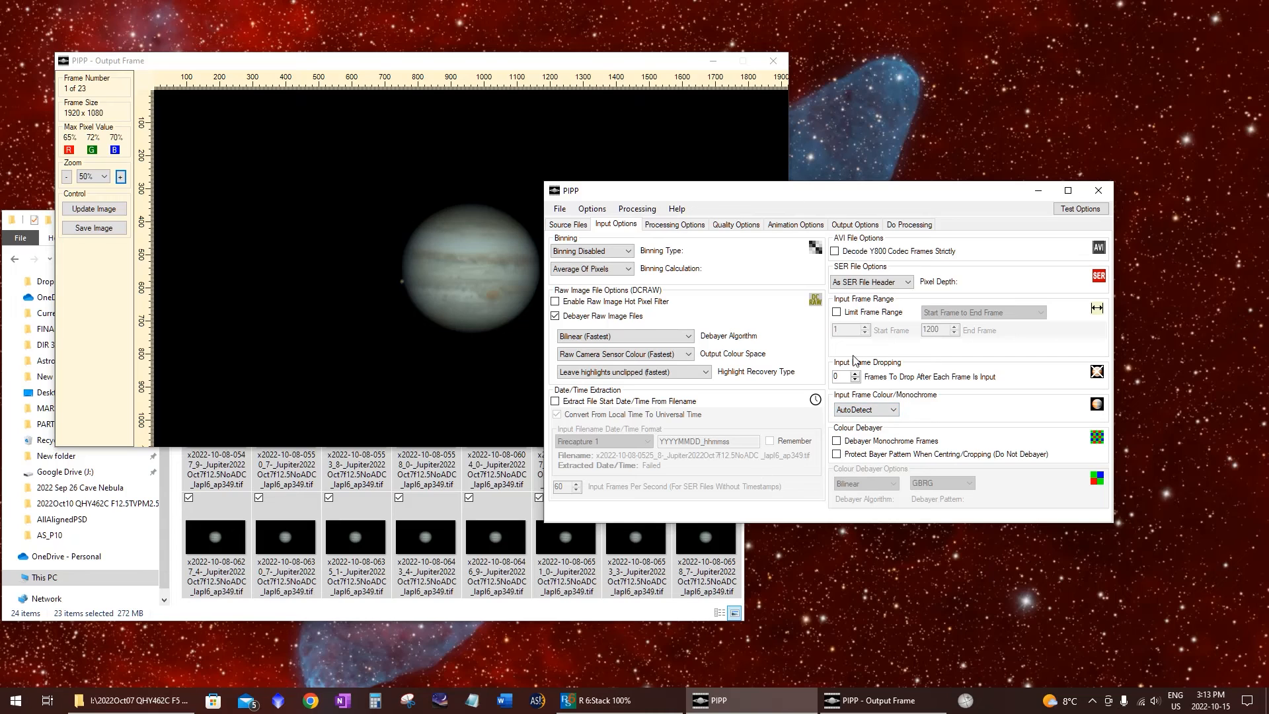
left_click(668, 225)
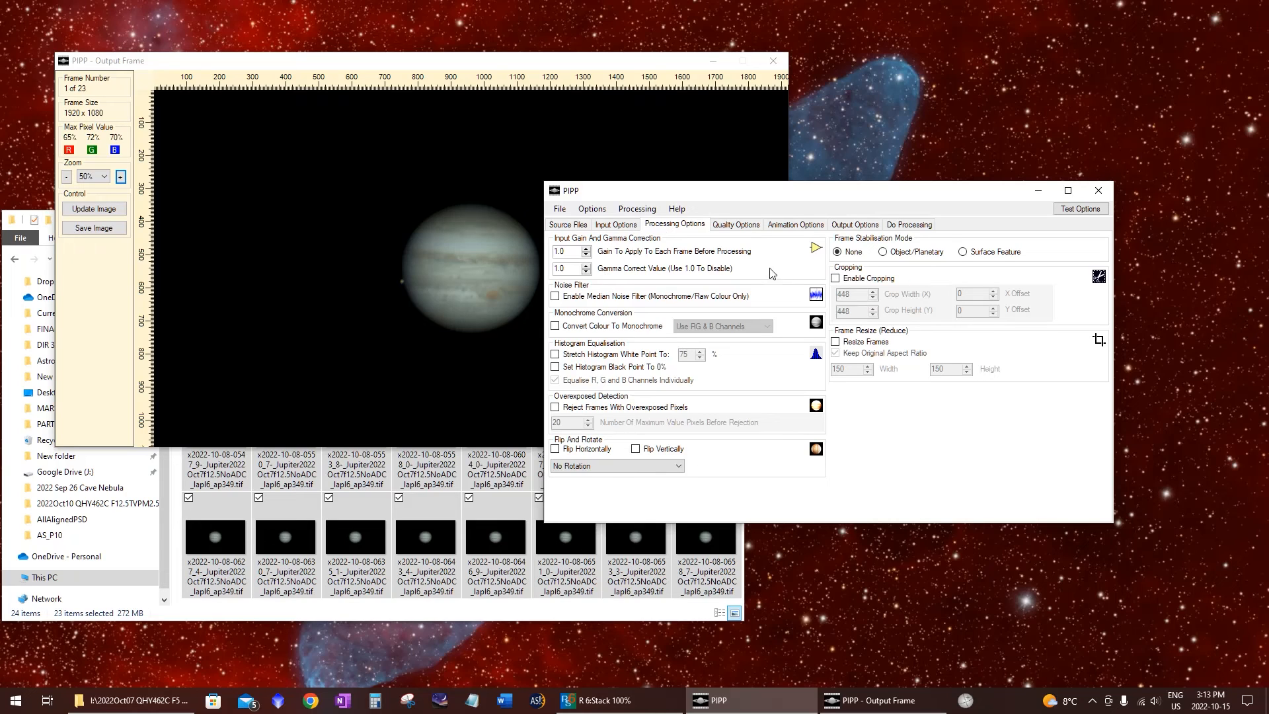
left_click(721, 224)
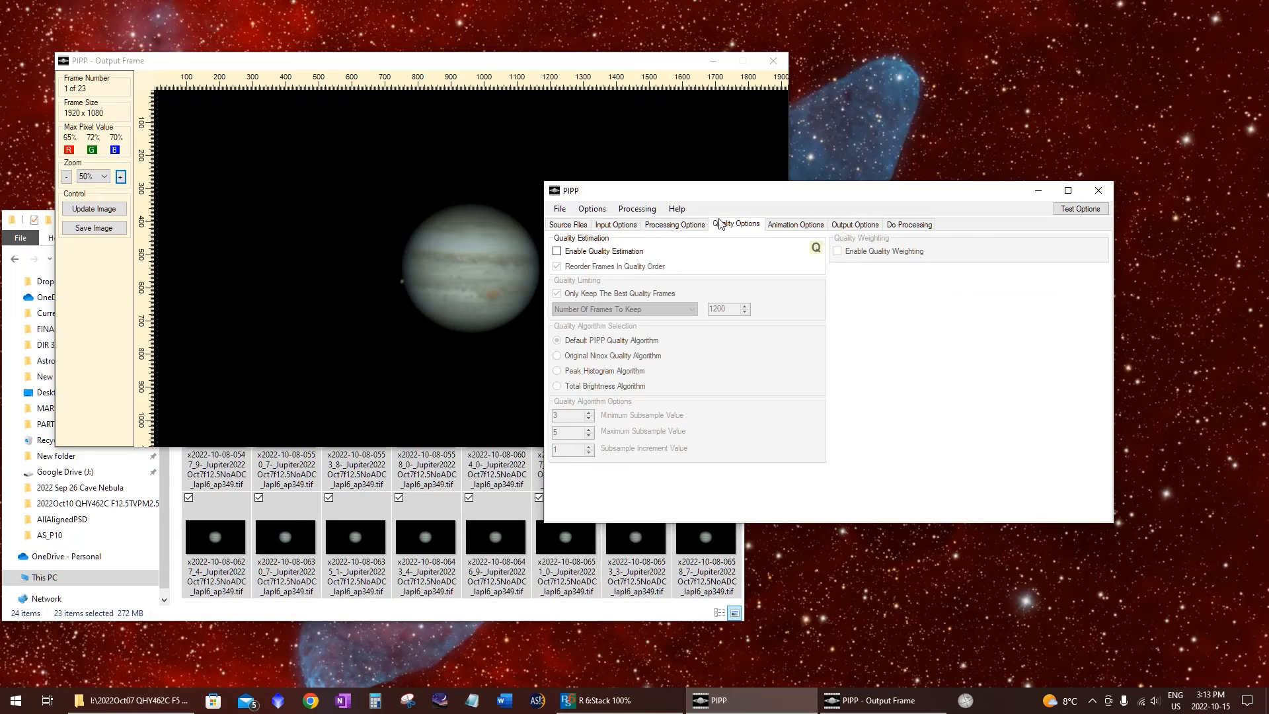
Enable repeating all frames in sequence for the animation, with 5 complete sequence repeats
left_click(821, 227)
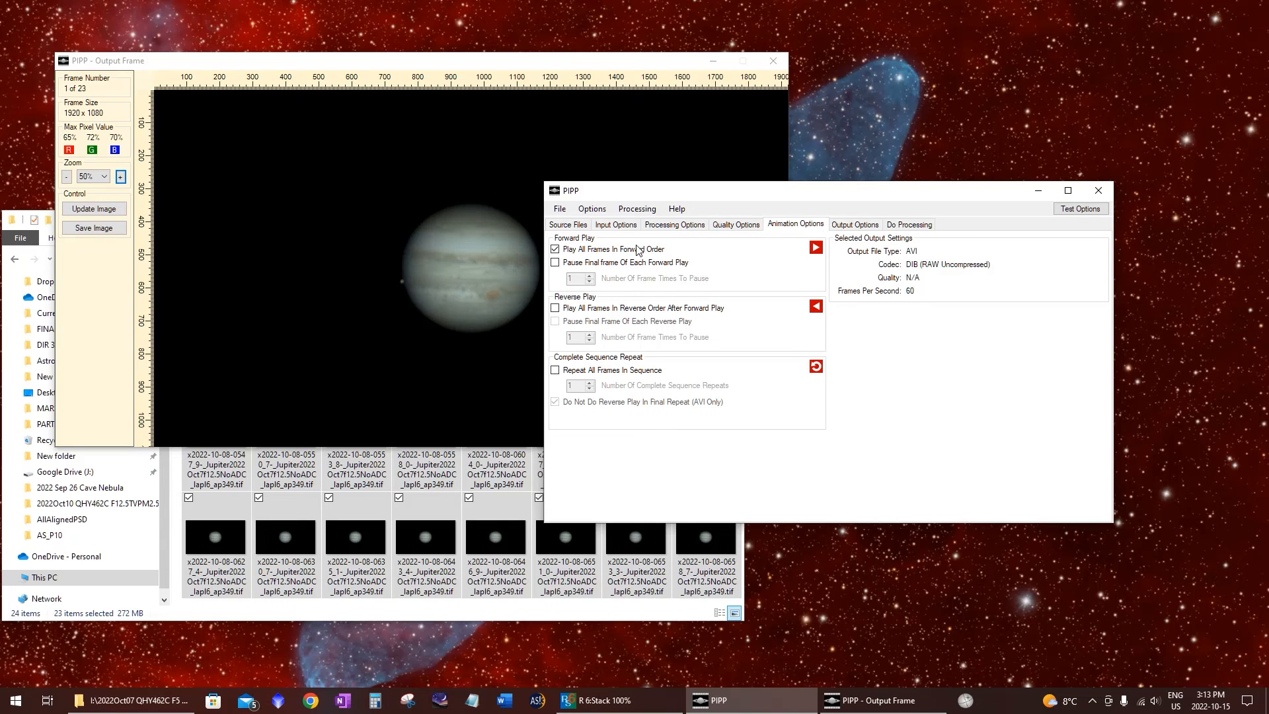
left_click(575, 375)
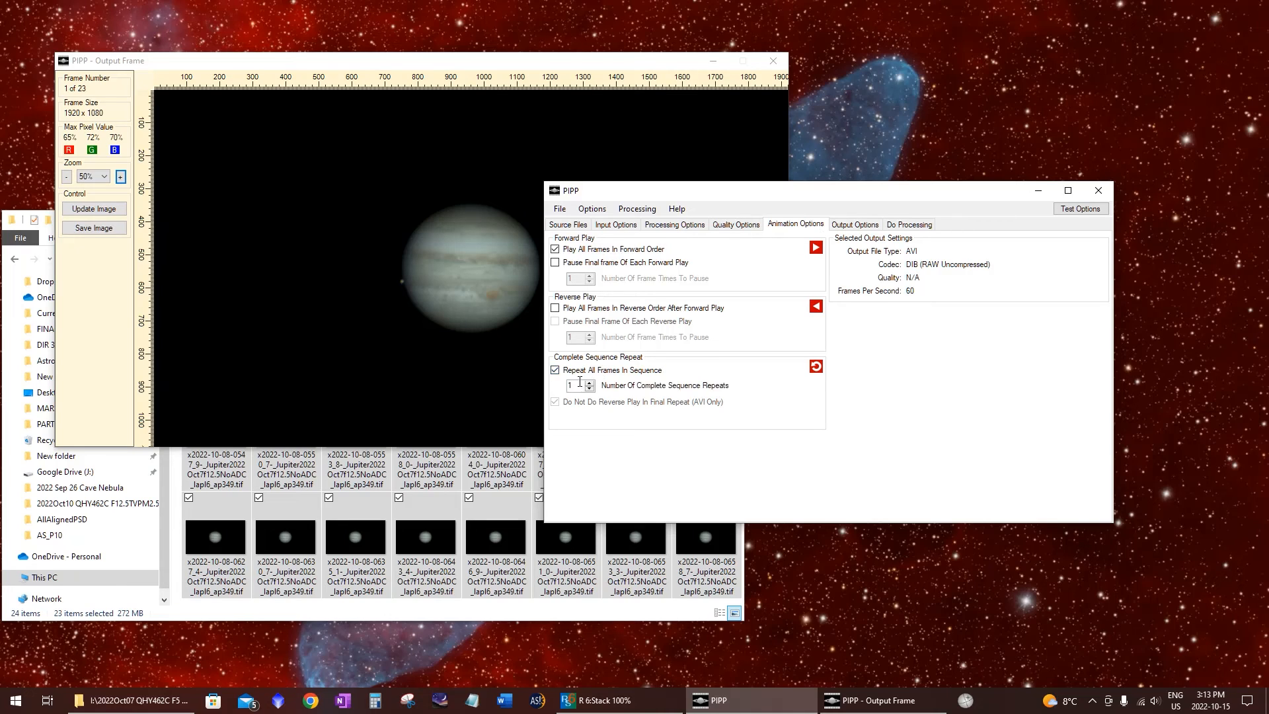
double_click(565, 385)
type("5")
Keep AVI as the output format and choose the FMP4 (MPEG-4 Lossy Compression) codec
left_click(849, 229)
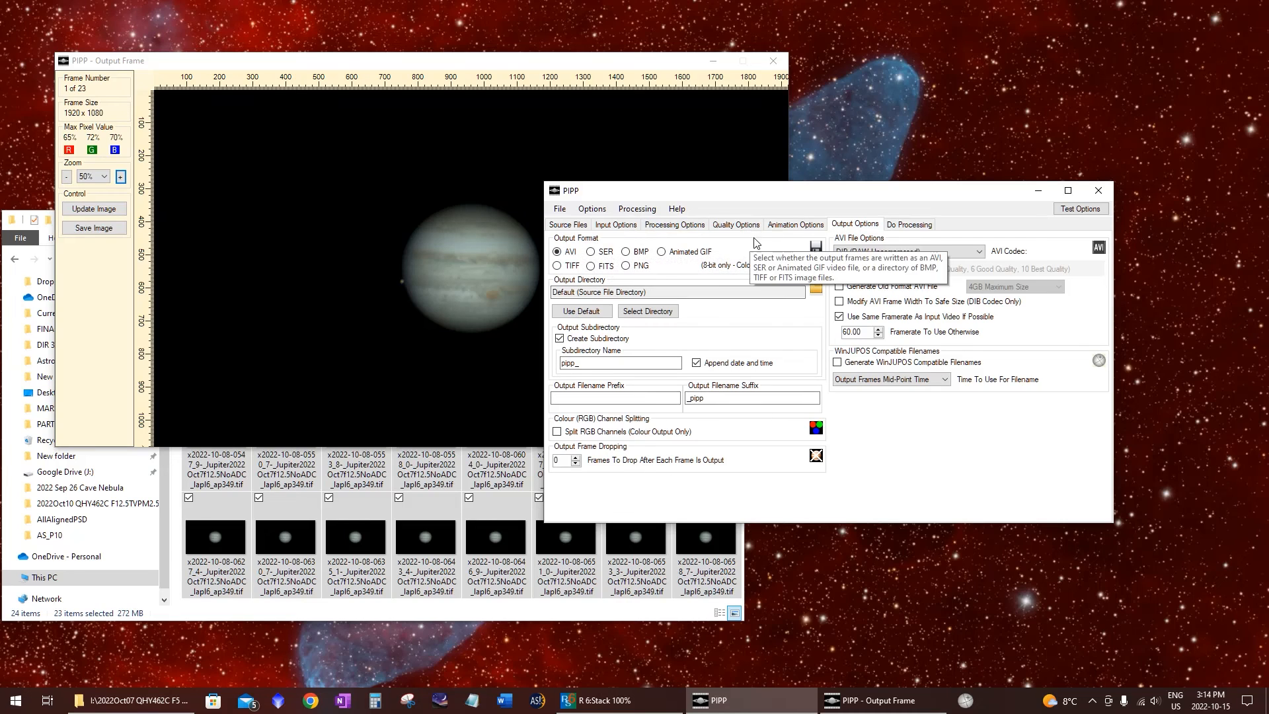
left_click(866, 254)
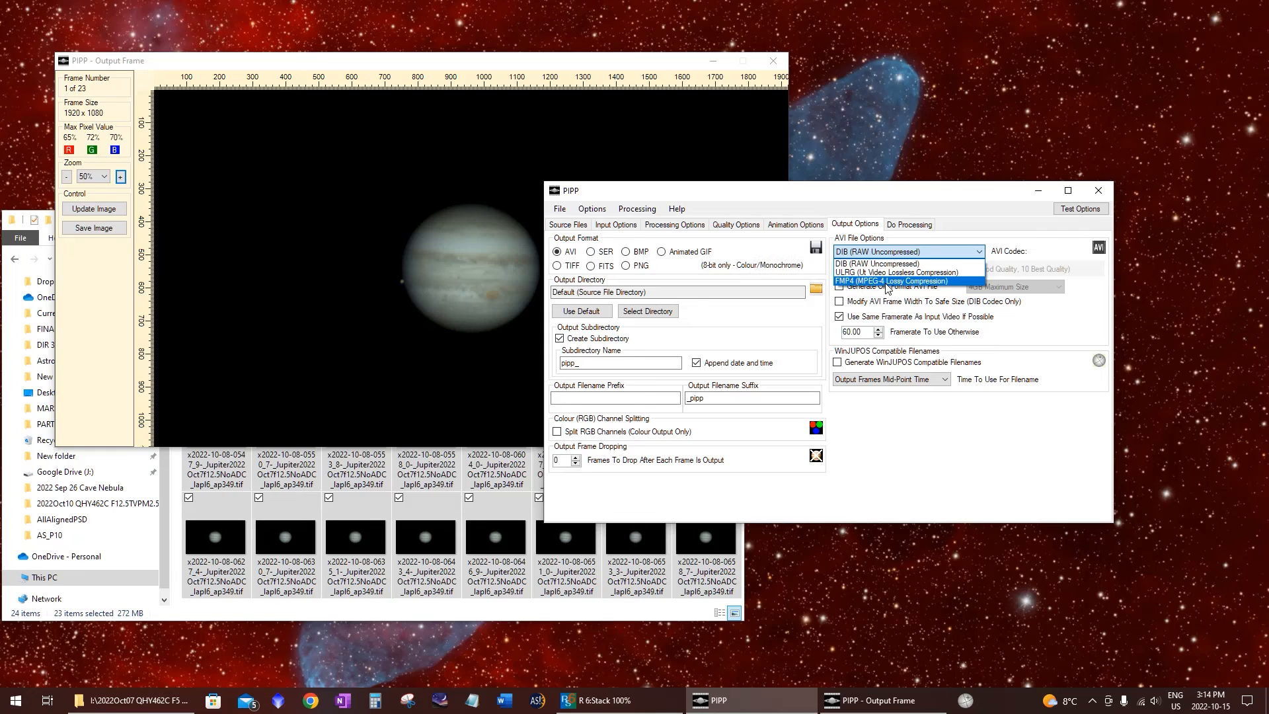
left_click(907, 281)
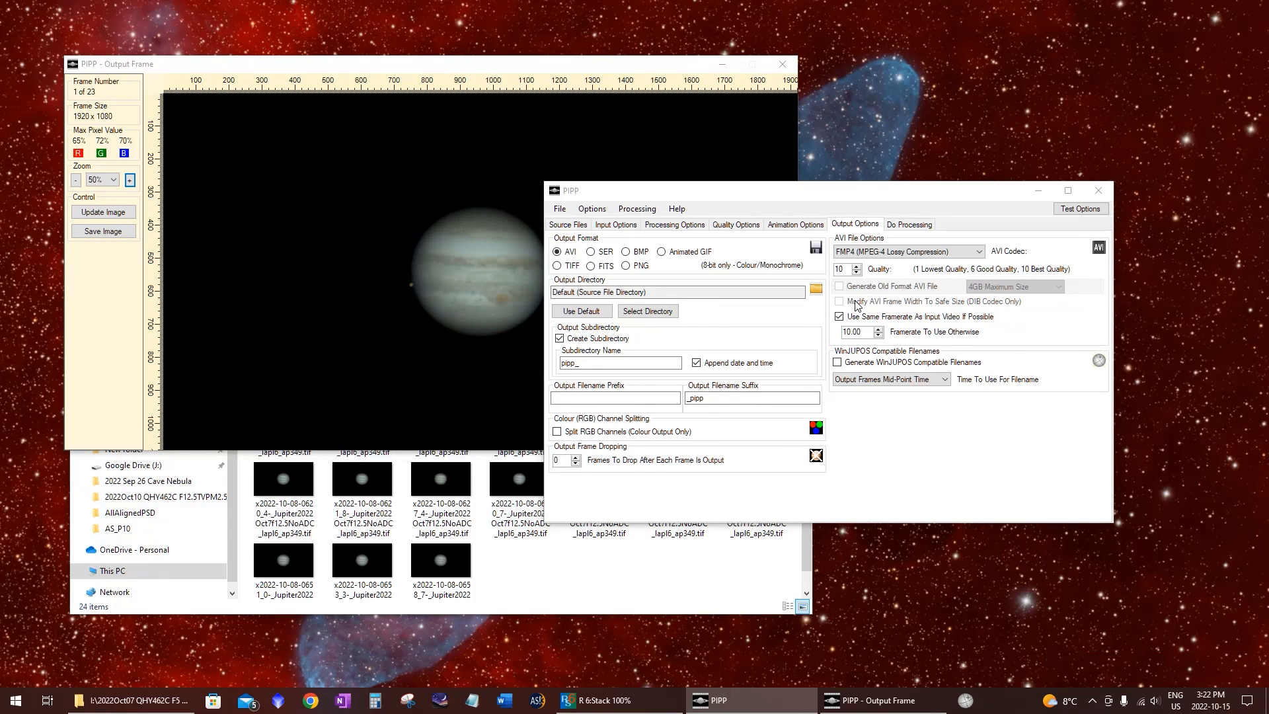
Turn off using the input video's framerate and set the output framerate to 6, checking the source TIFs in the folder
left_click(841, 319)
double_click(834, 333)
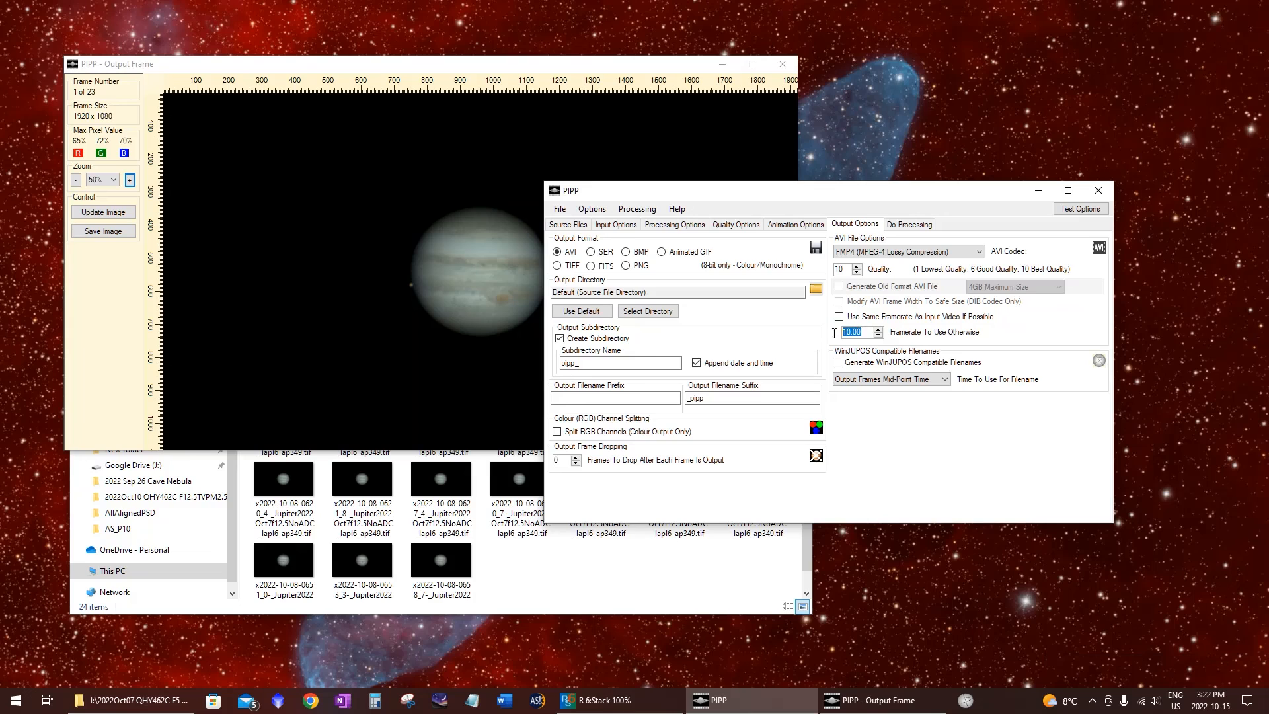
left_click(668, 597)
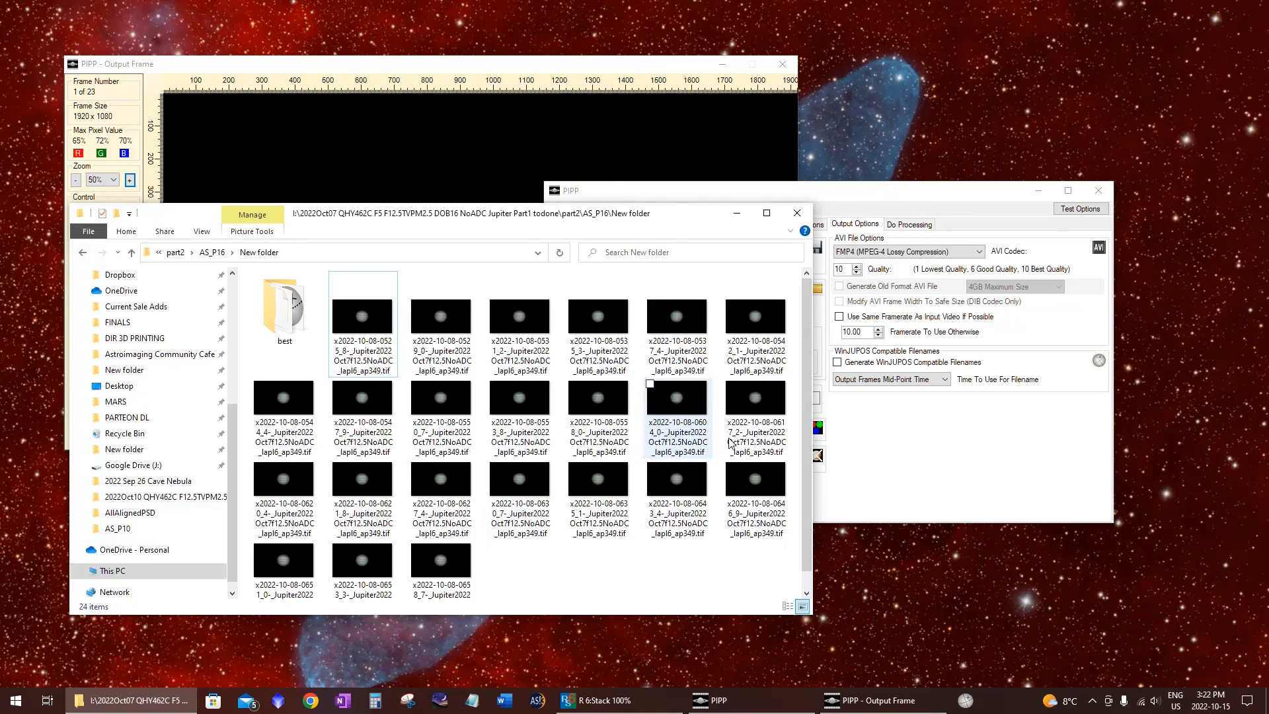
left_click(878, 328)
double_click(864, 331)
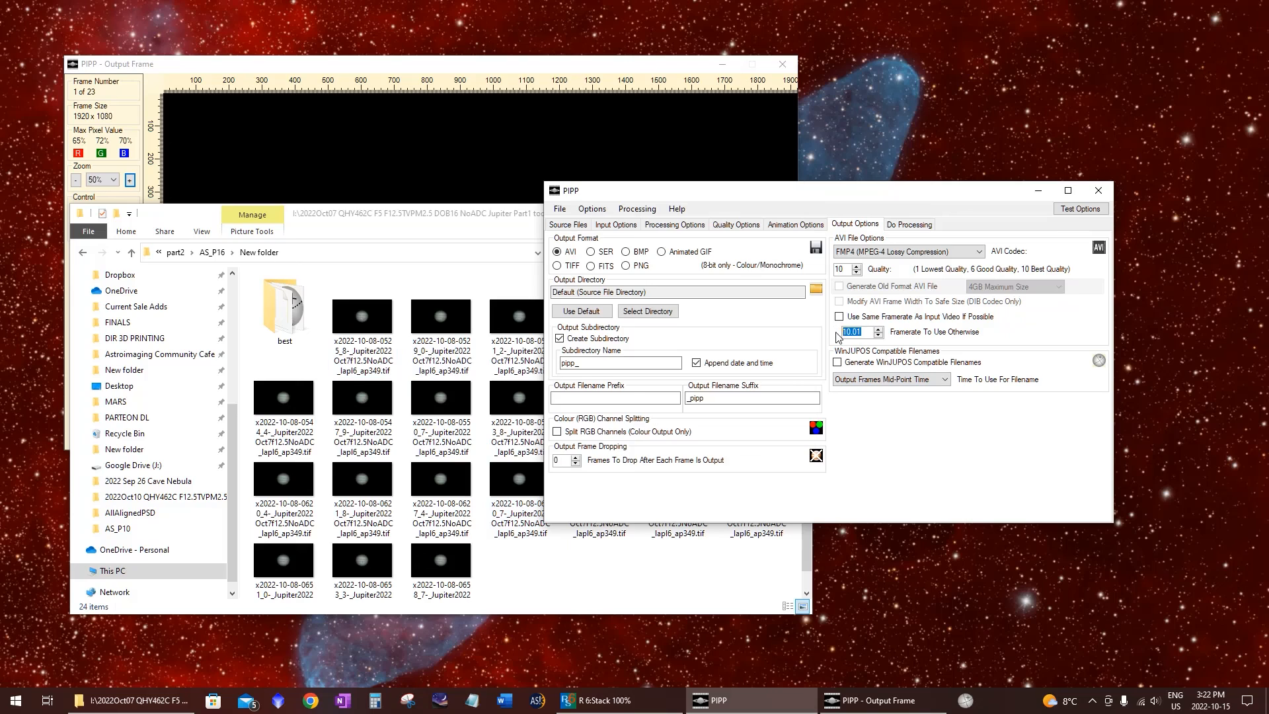
type("6")
left_click(746, 593)
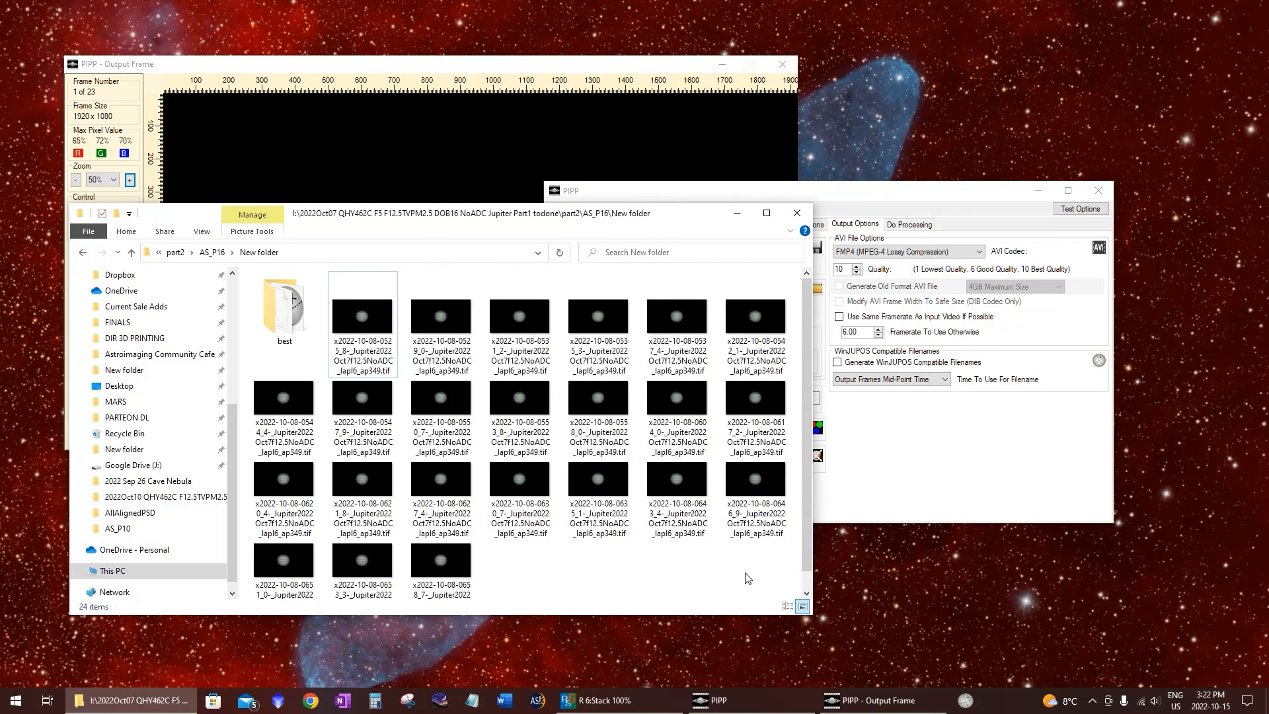
left_click(930, 465)
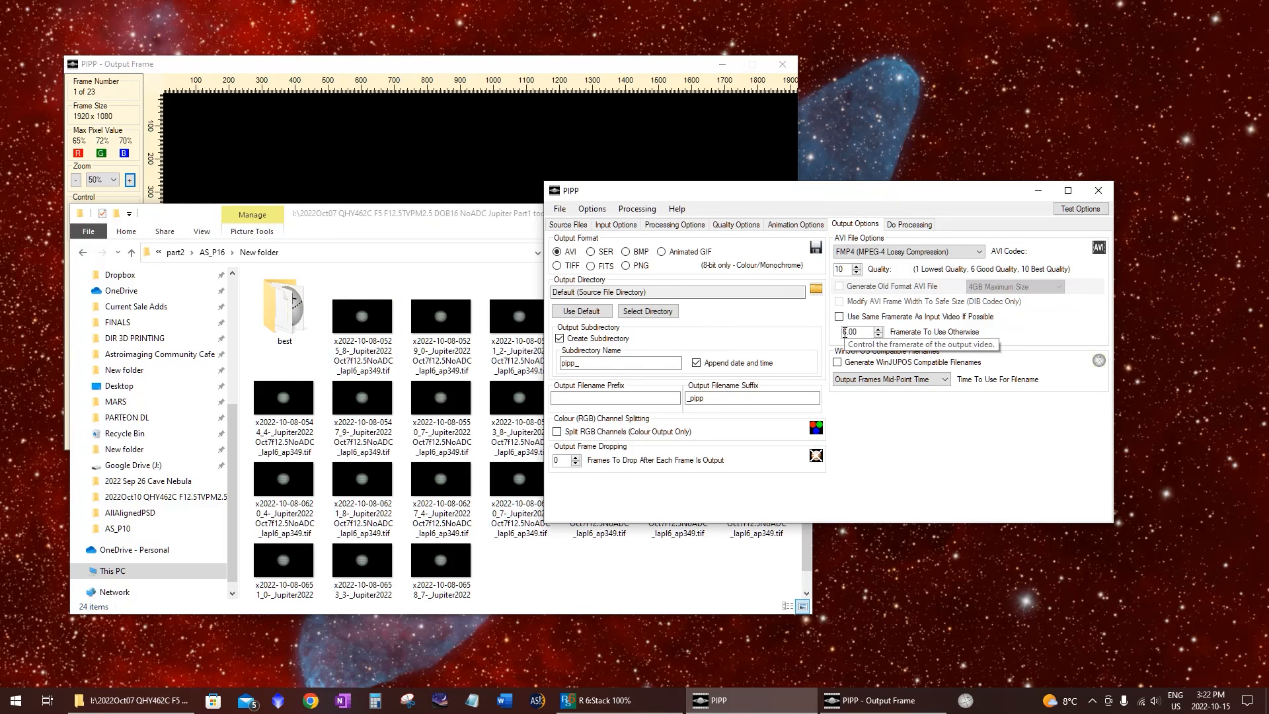
Process the joined Jupiter frames into the animation video and open the new pipp output folder beside the source TIFs
left_click(912, 225)
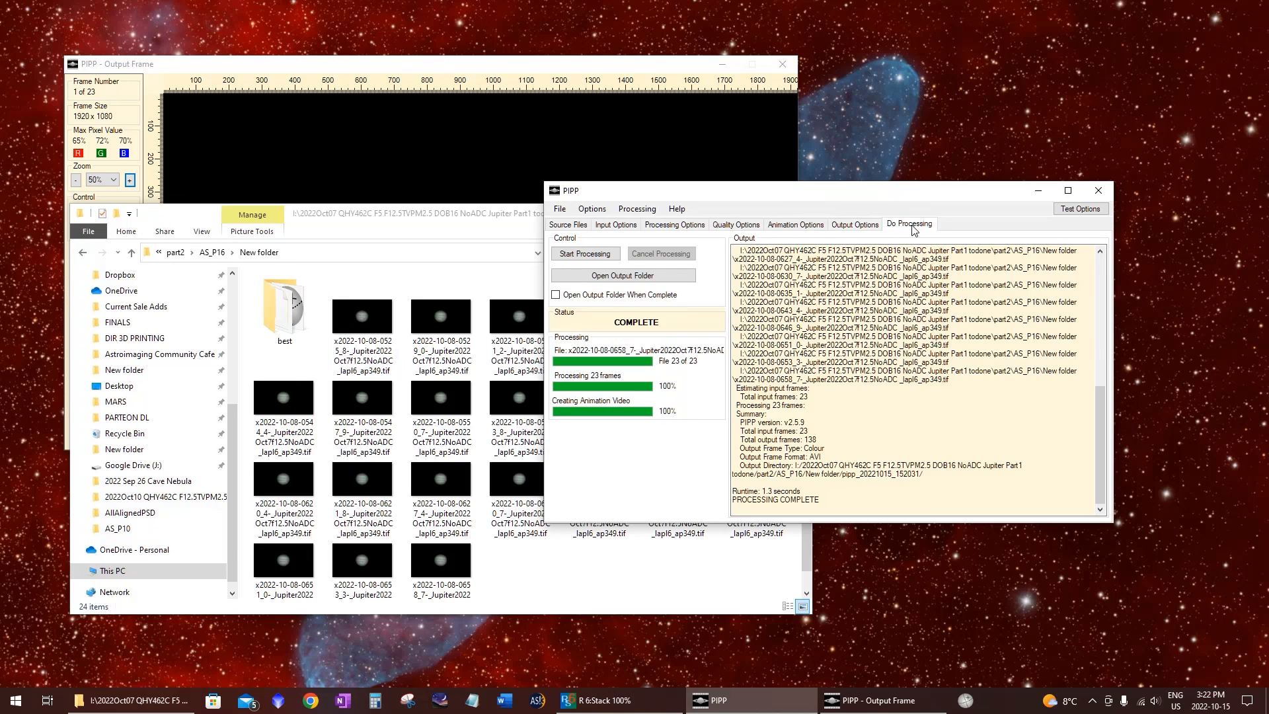
left_click(585, 254)
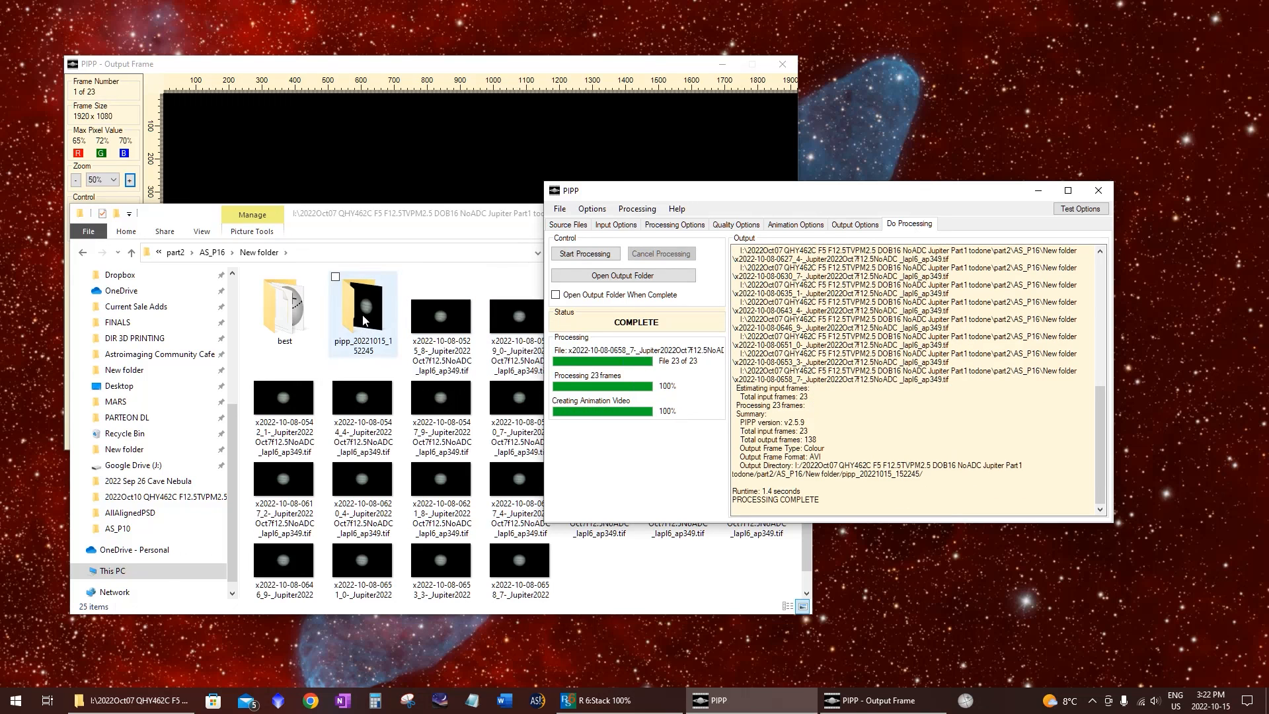
left_click(362, 317)
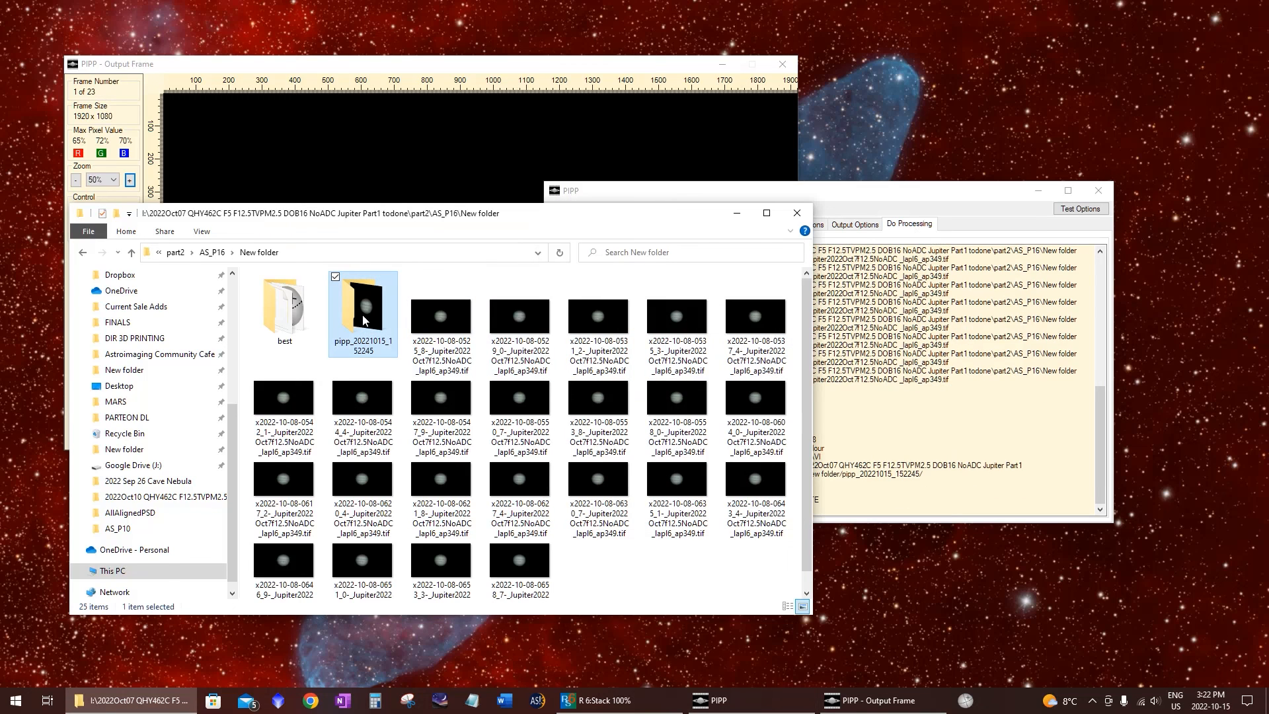
double_click(362, 315)
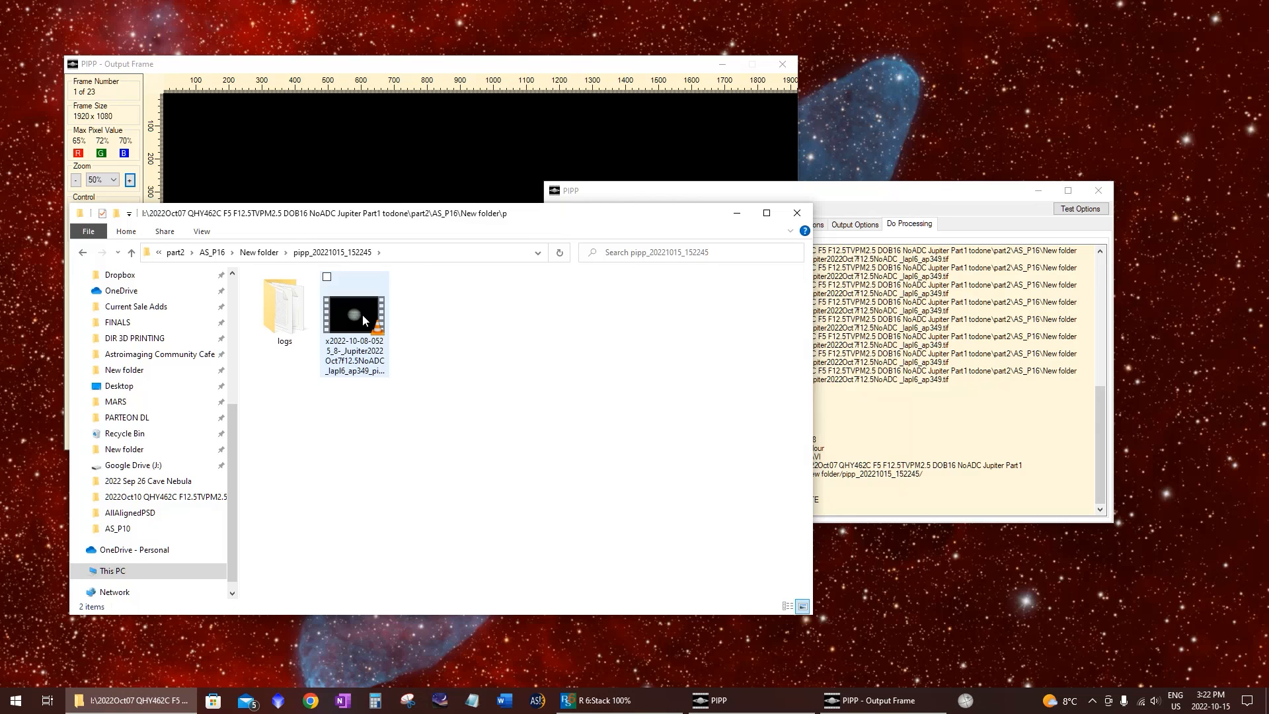
Play the generated Jupiter AVI in VLC to examine the rotation and shadow transit, and close the player
left_click(364, 362)
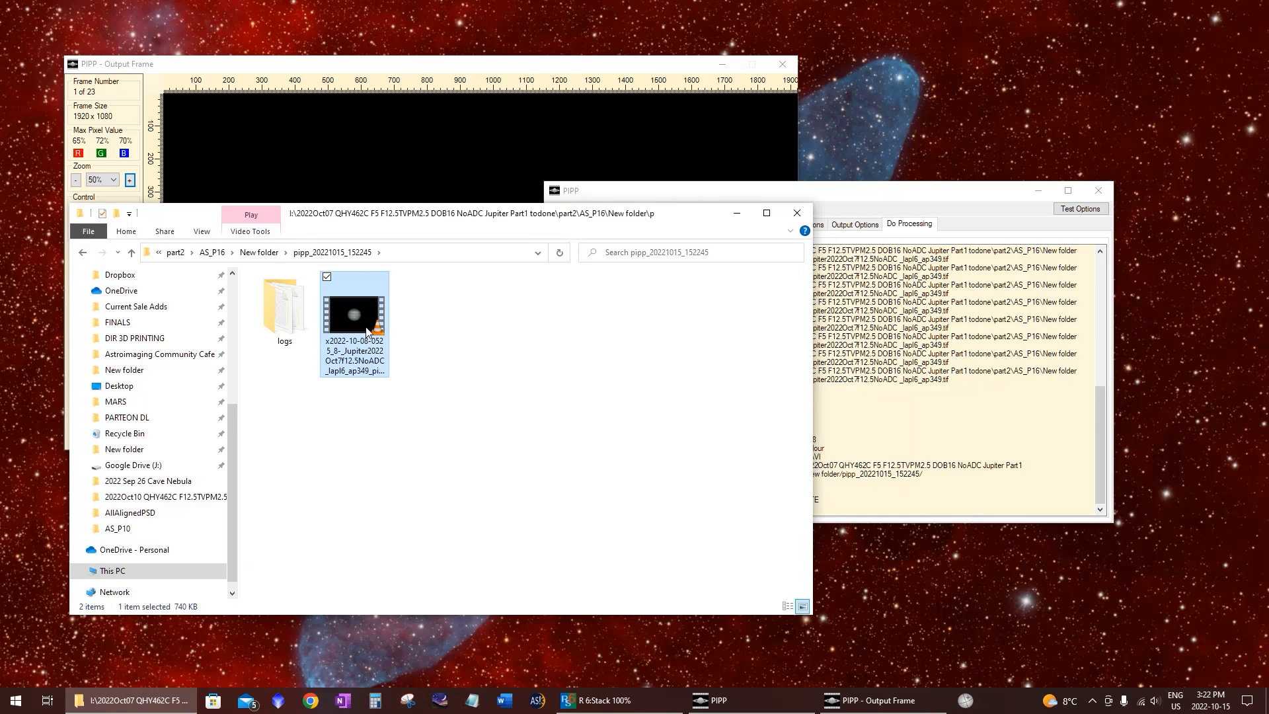
double_click(367, 330)
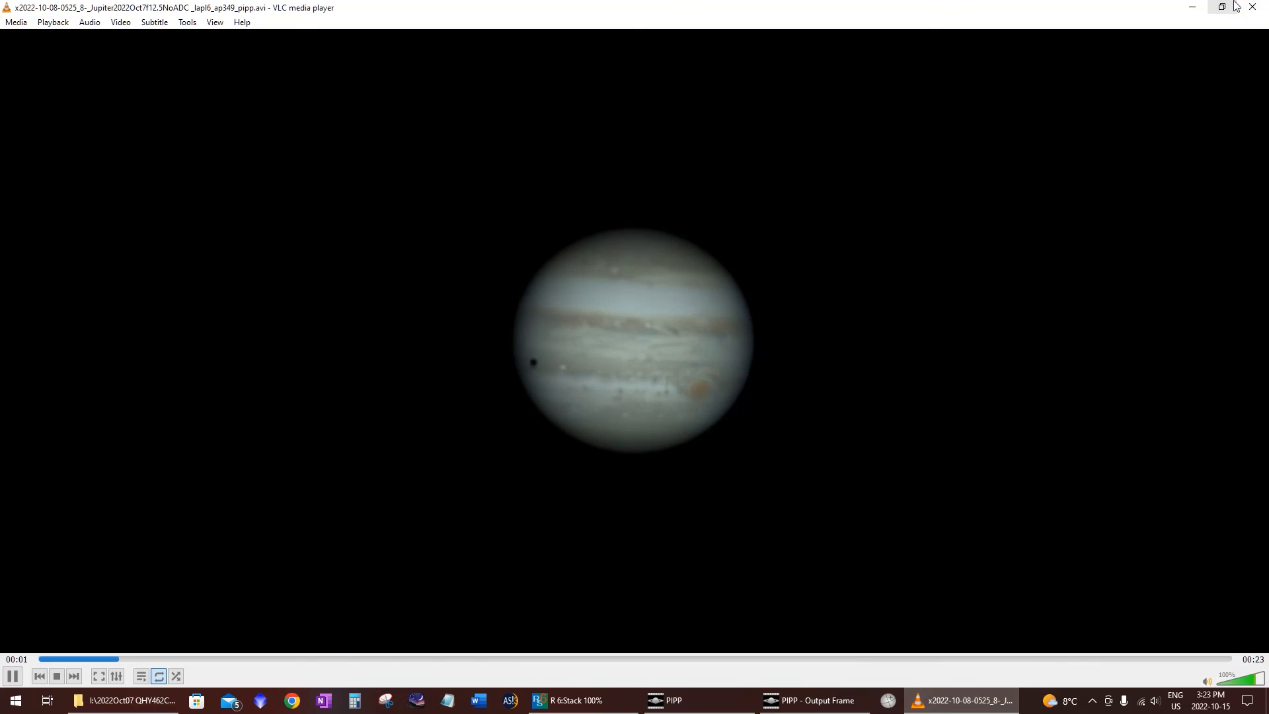
left_click(1258, 6)
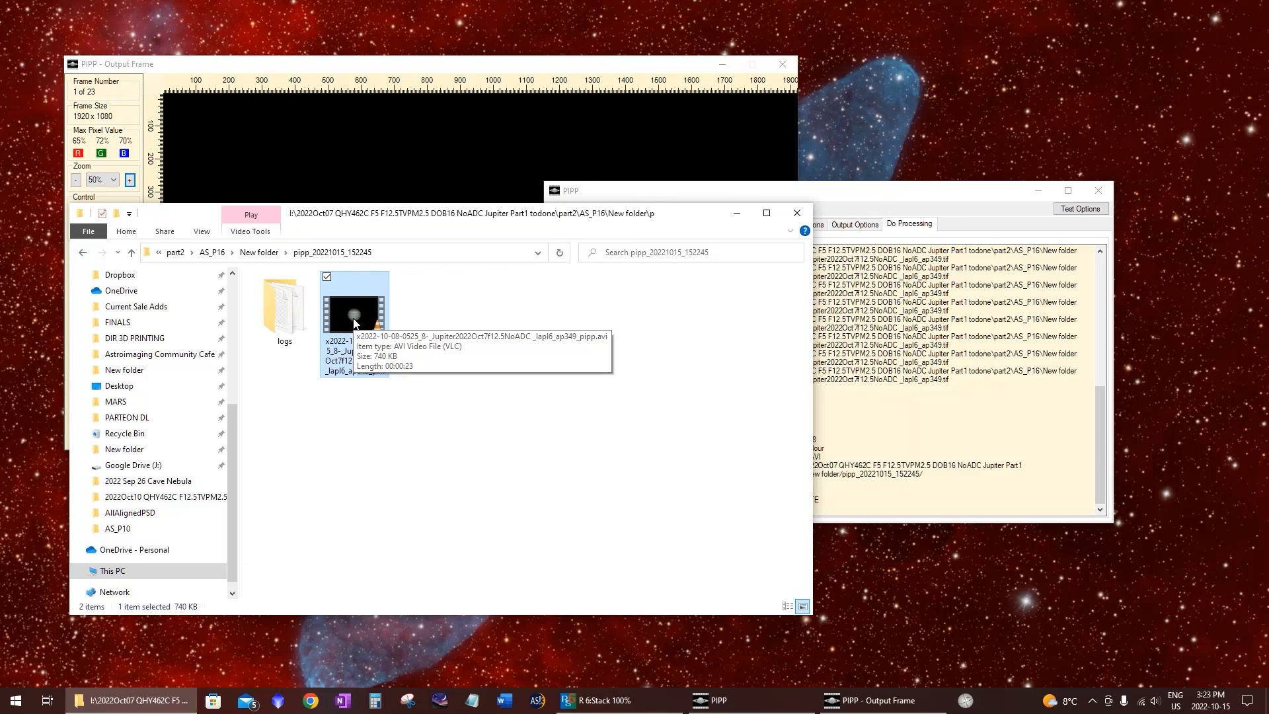
Minimize the folder, shift the PIPP window aside, and review the source, processing, quality, animation and output settings through to the processing stage
left_click(734, 216)
left_click_drag(707, 201, 770, 262)
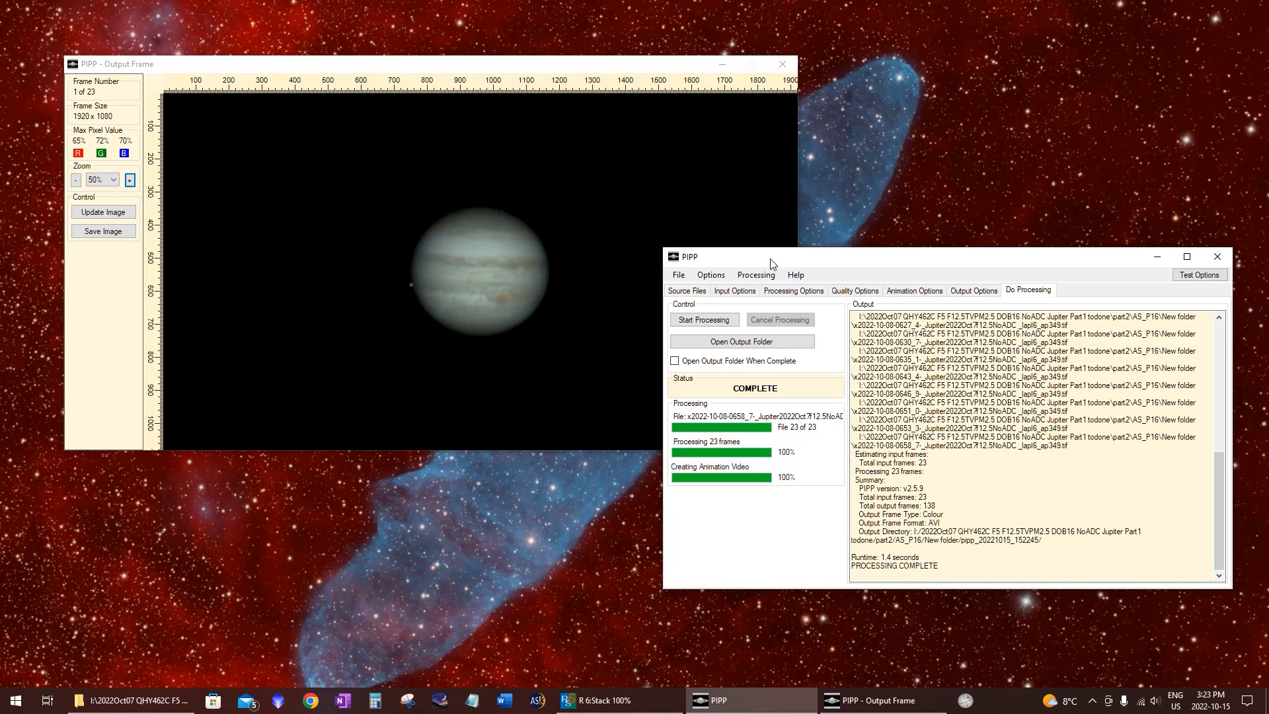
left_click(687, 291)
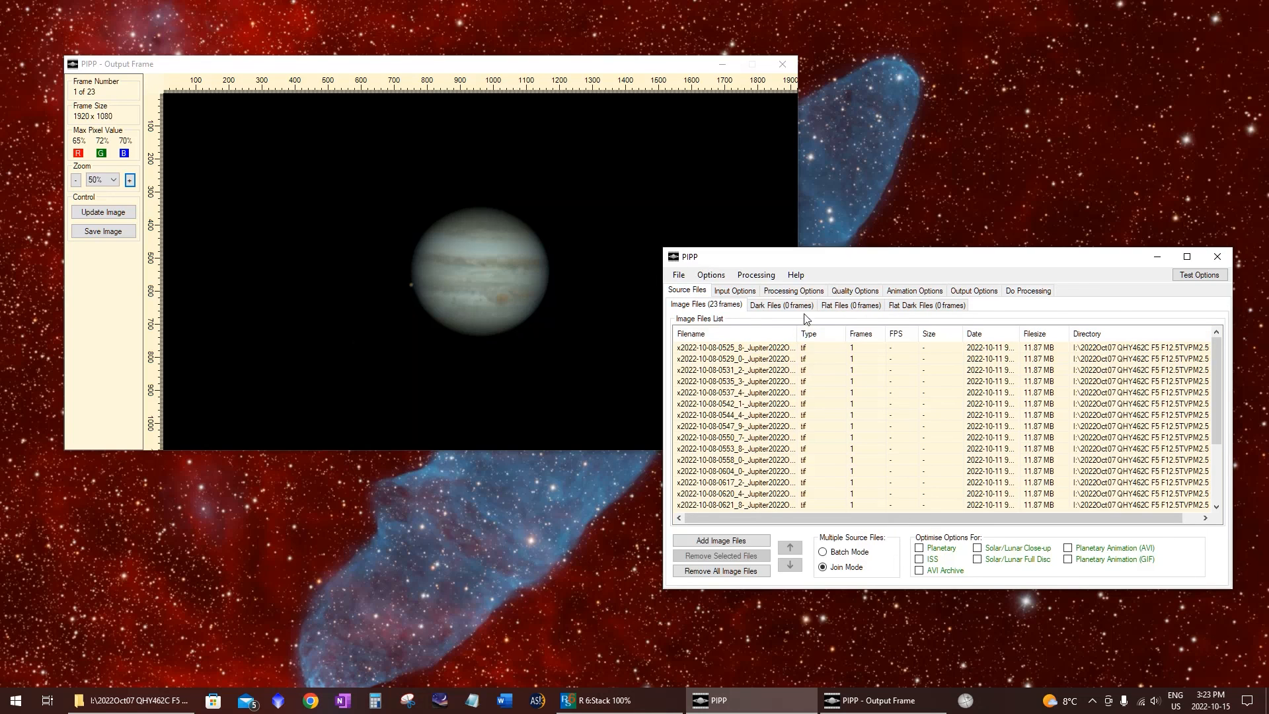
left_click(820, 293)
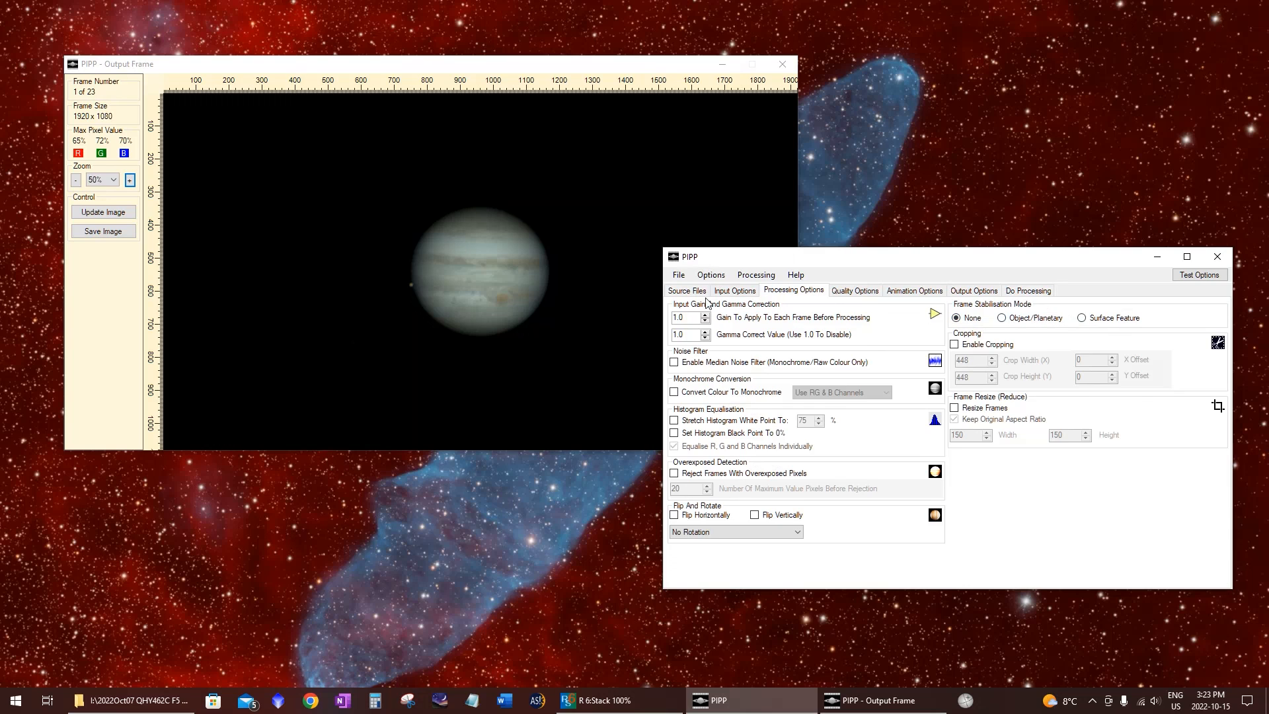
left_click(839, 291)
left_click(925, 294)
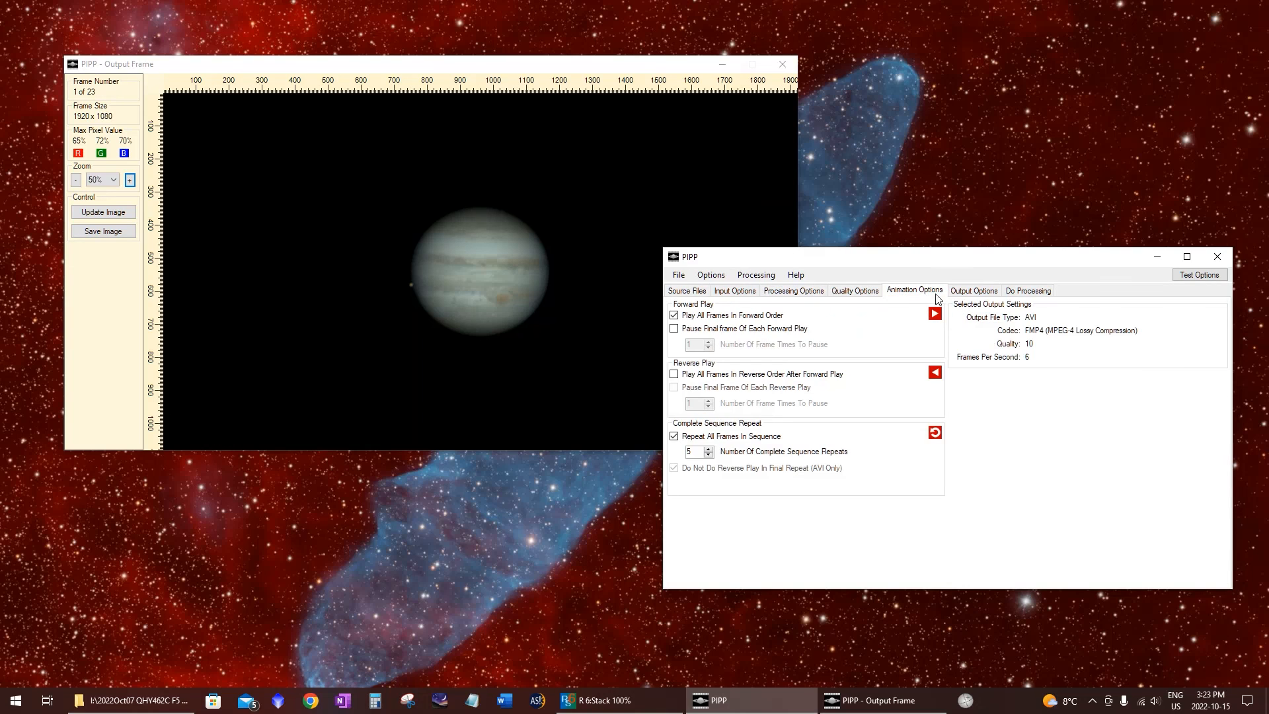
left_click(970, 294)
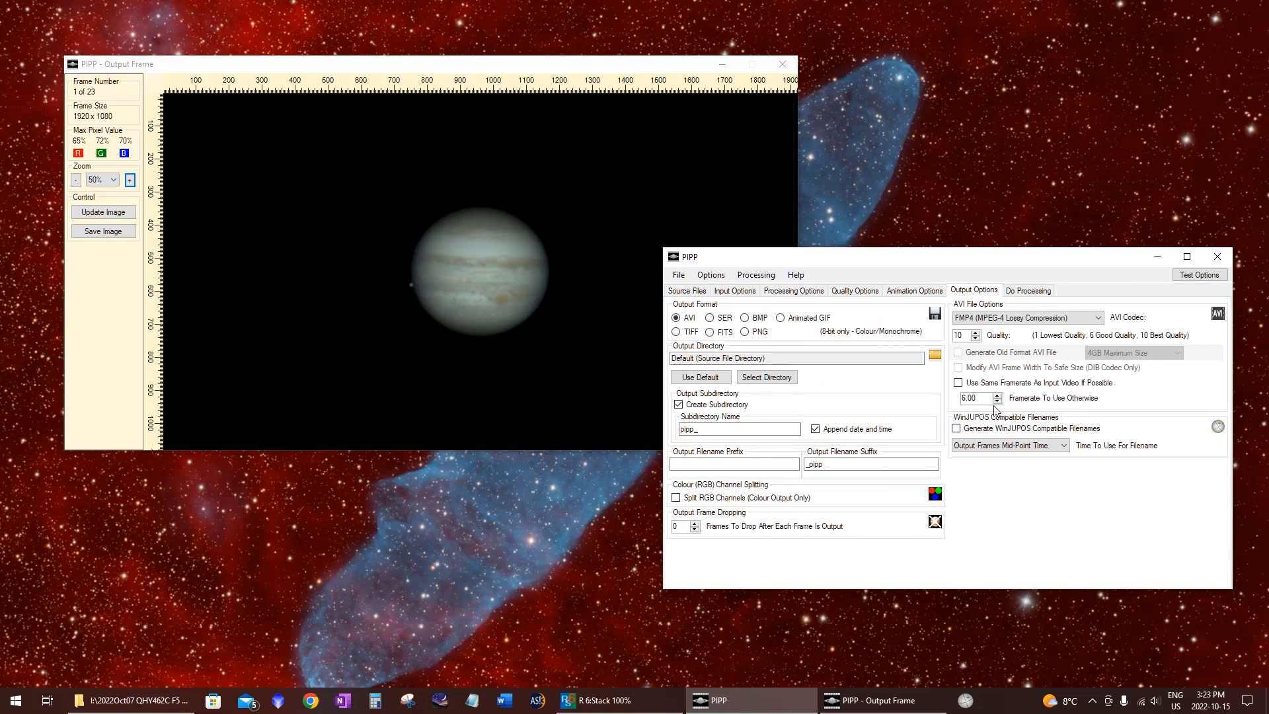
left_click(1025, 292)
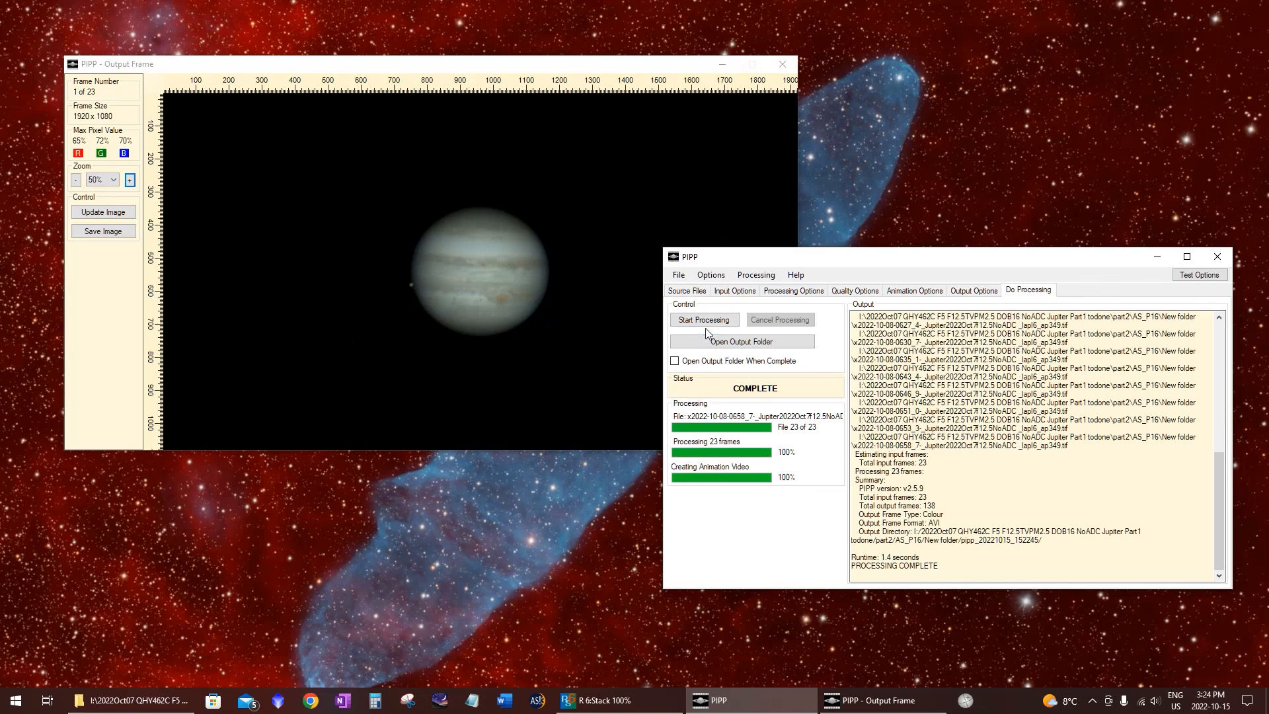